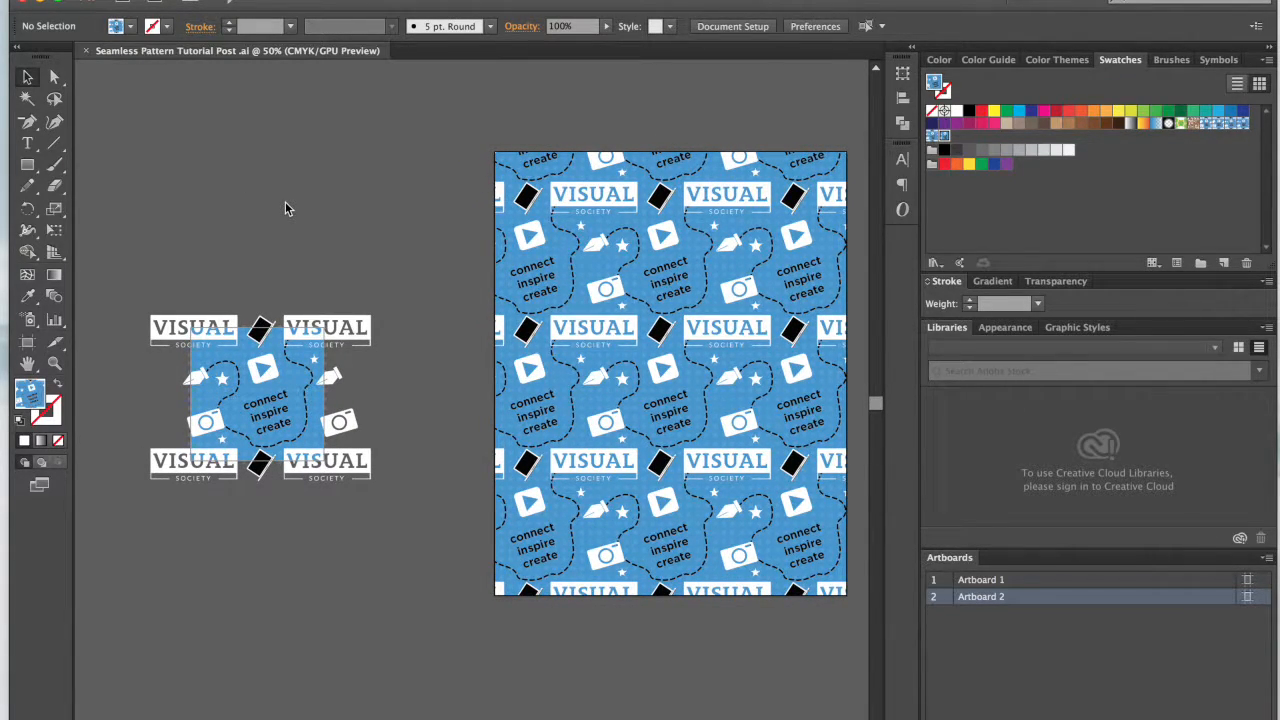
Step: Show the layers list and try enlarging the pattern-filled rectangle beyond the right and lower edges of its artboard
scroll(371, 226, "right", 2)
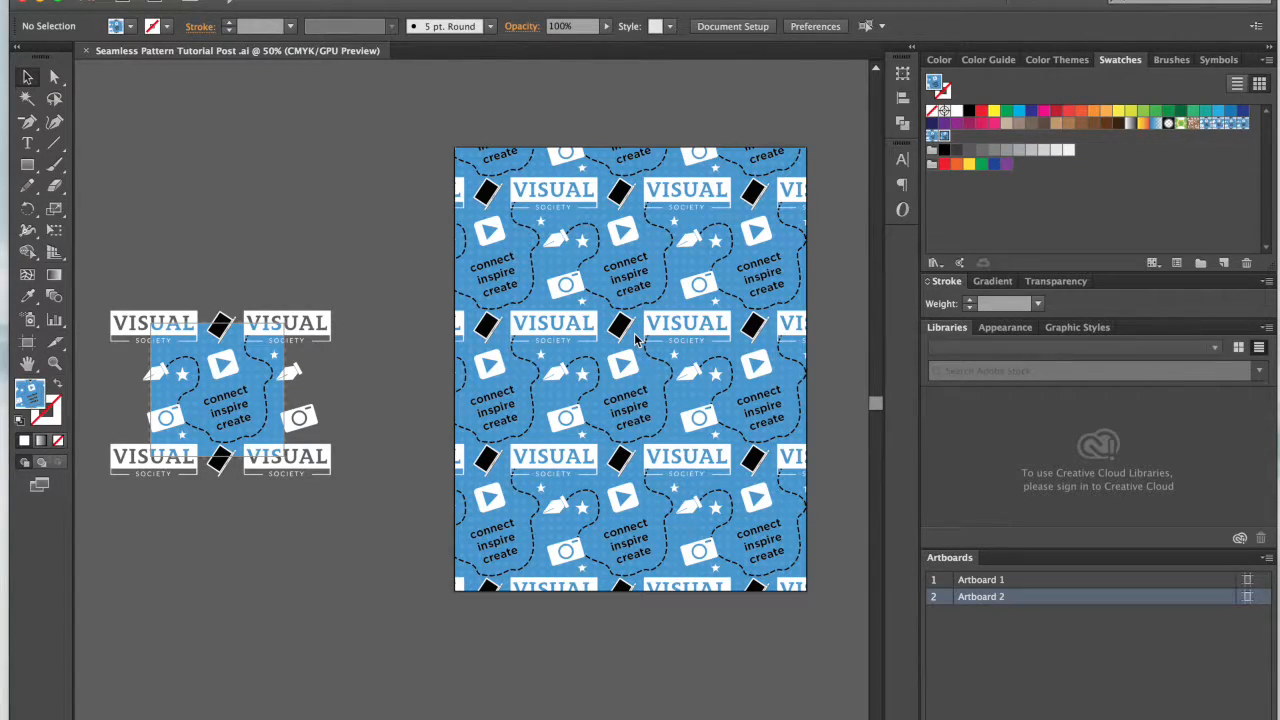
key("F7")
left_click(660, 362)
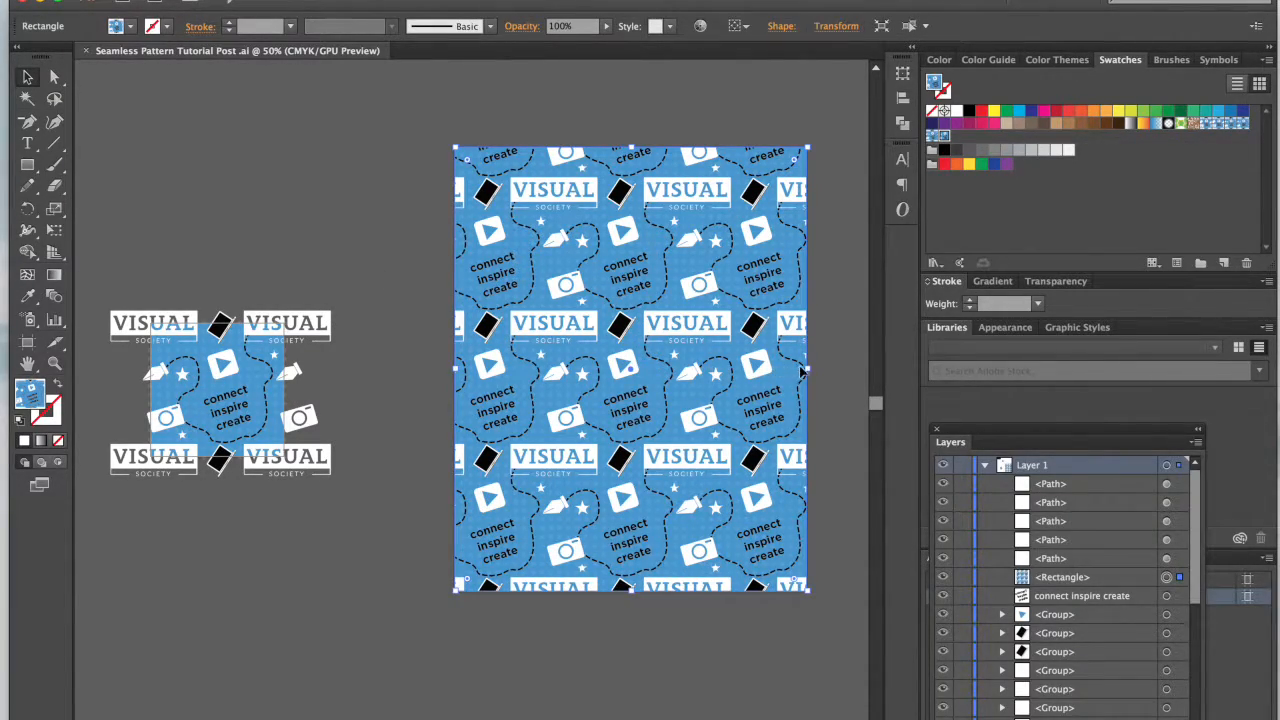
left_click_drag(803, 370, 843, 370)
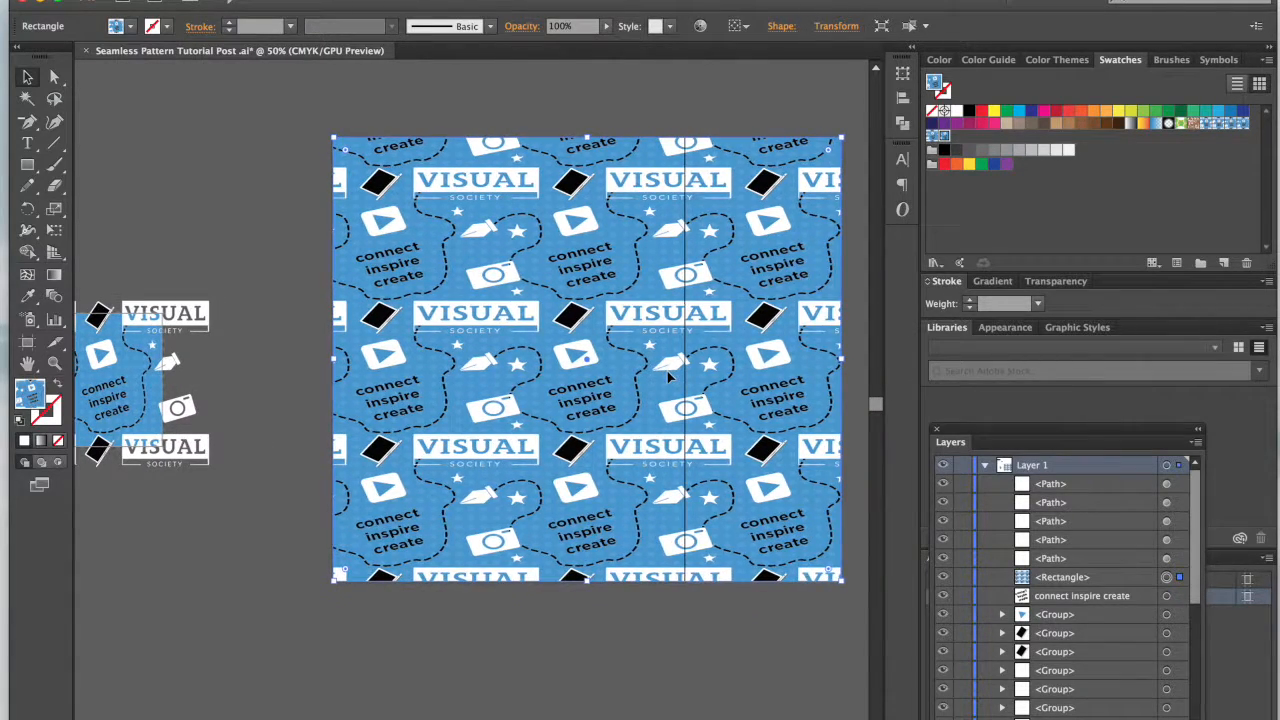
key("ctrl+z")
left_click_drag(688, 582, 790, 712)
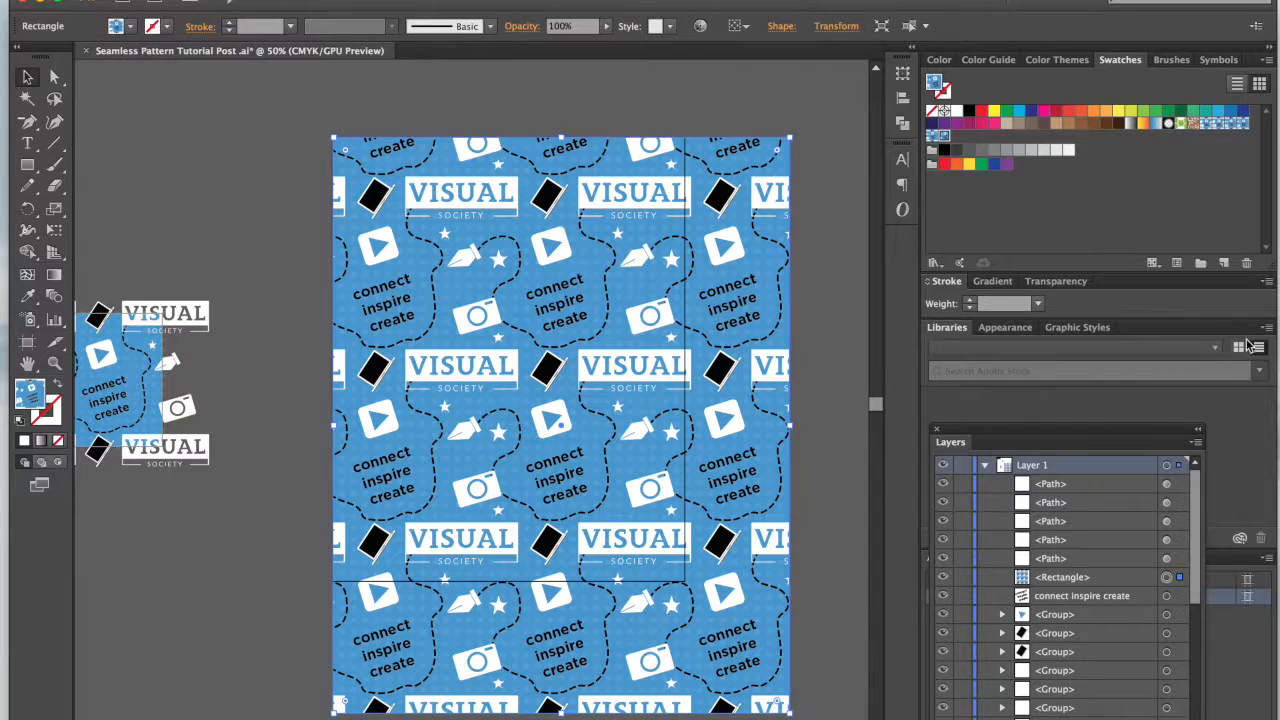
Step: Try applying the last pattern swatch to the enlarged rectangle and moving it off the artboard, and undo the changes
left_click(942, 138)
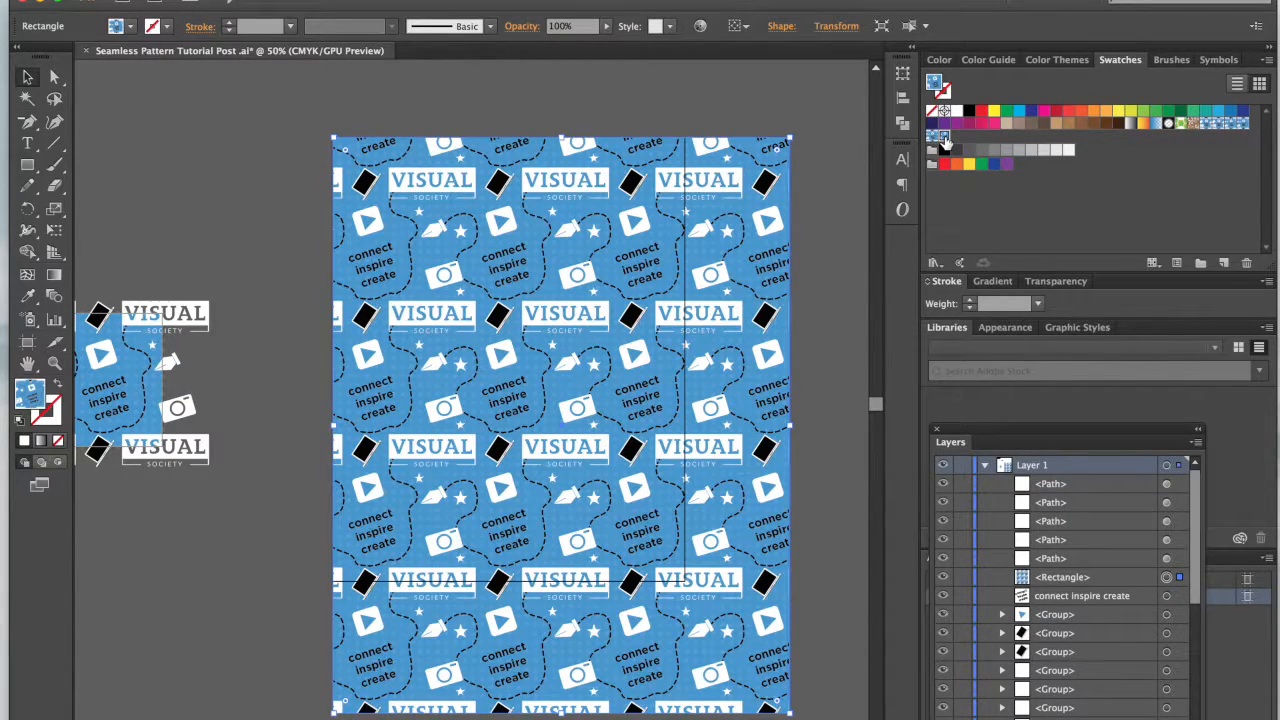
left_click_drag(577, 413, 669, 388)
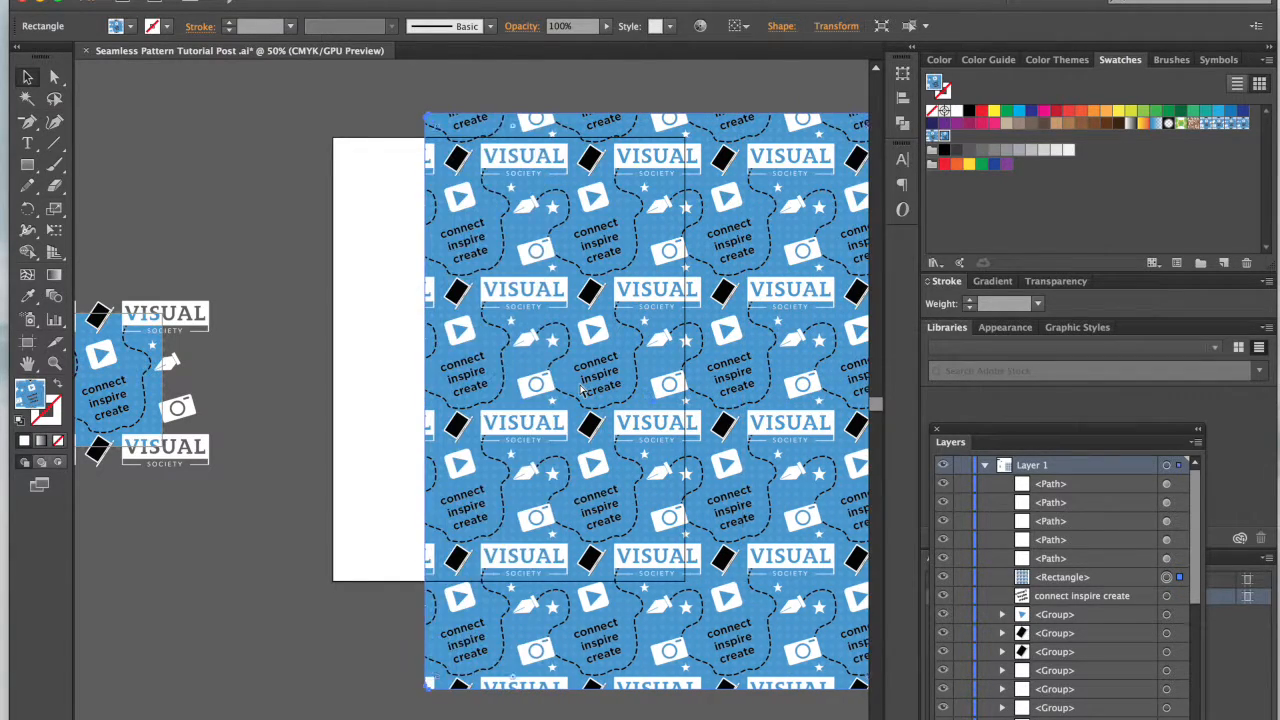
key("super+z")
key("super+z")
key("super+z")
key("super+z")
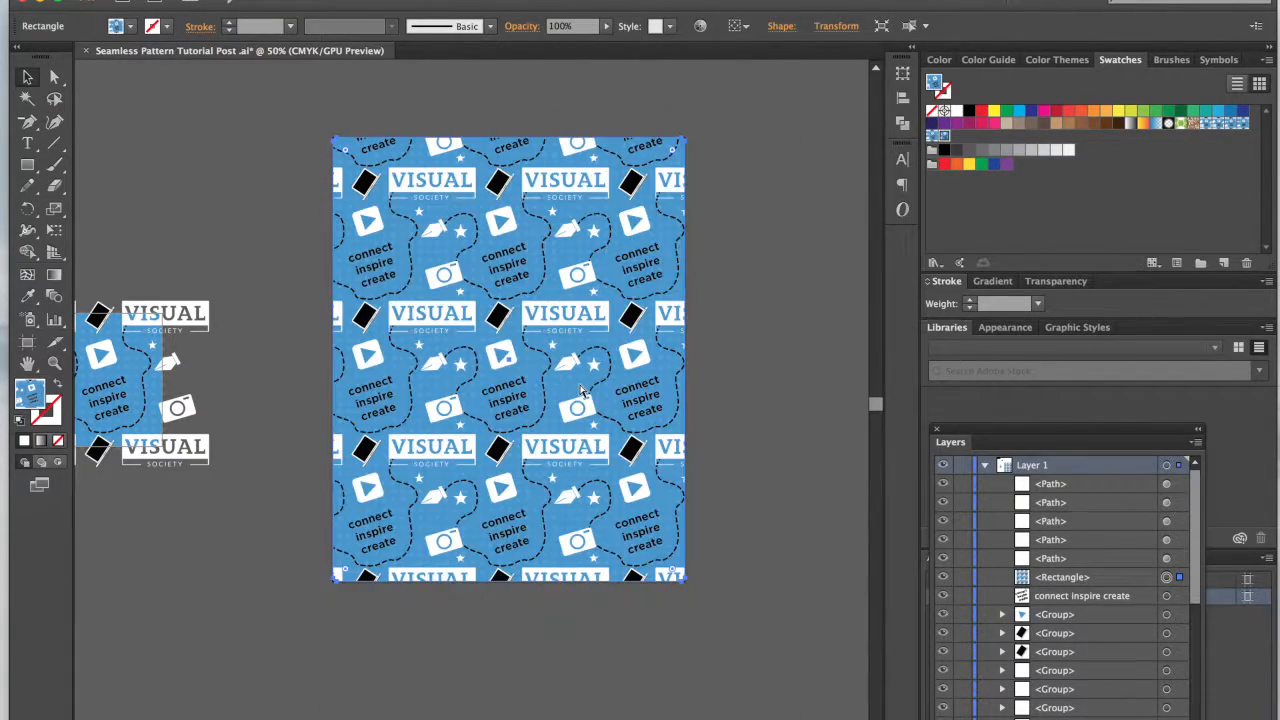
left_click(180, 181)
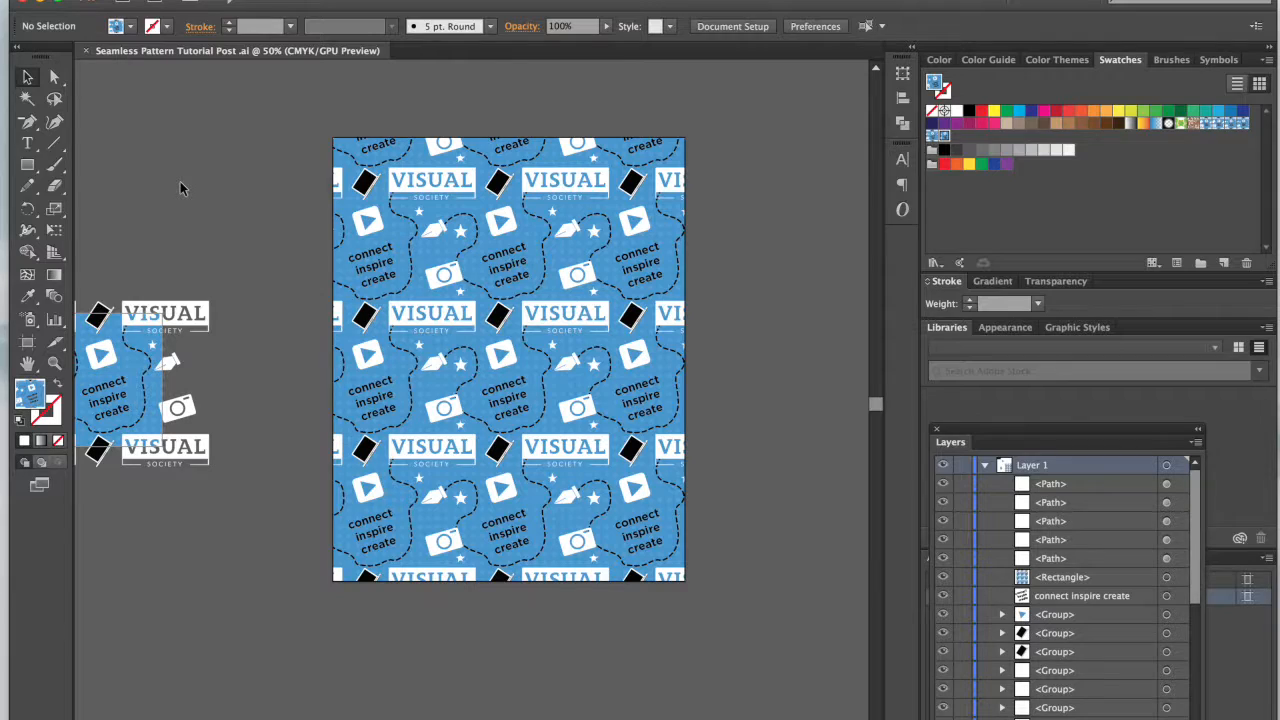
Step: Create a new CMYK document with a single artboard 300 px wide and 300 px high
left_click(153, 0)
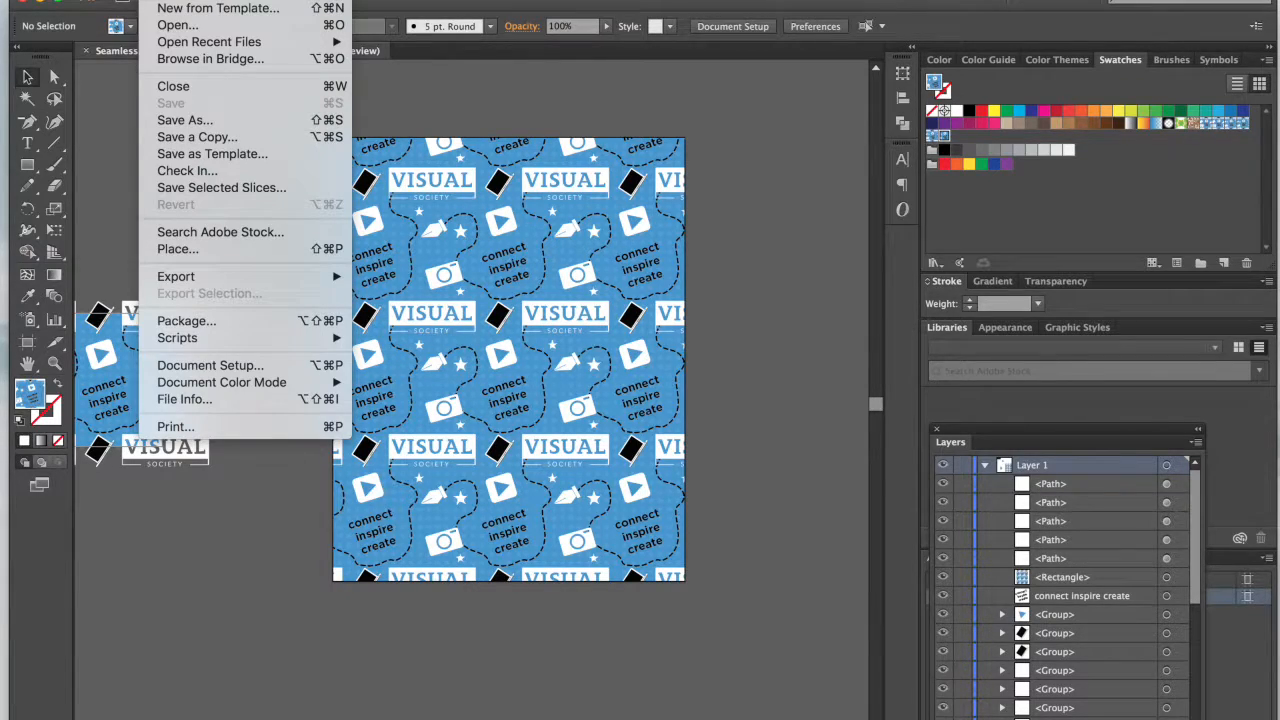
left_click(177, 1)
left_click_drag(622, 153, 474, 189)
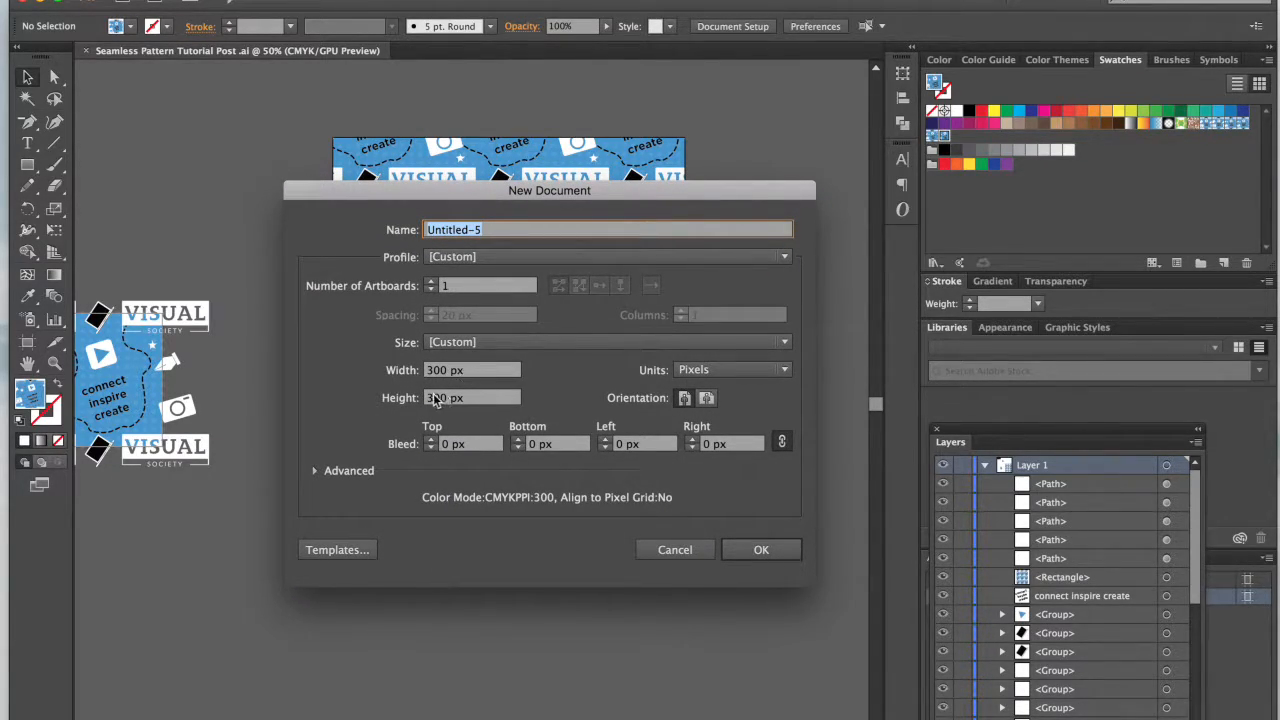
left_click(425, 370)
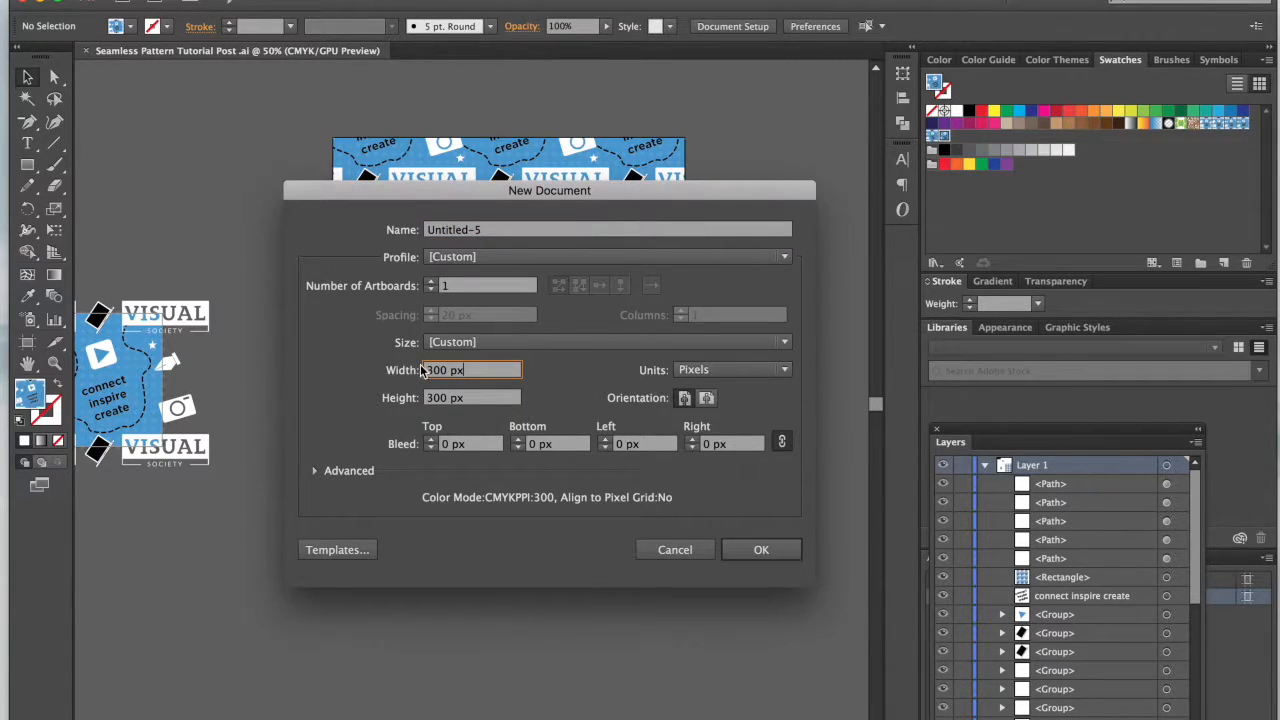
left_click(771, 552)
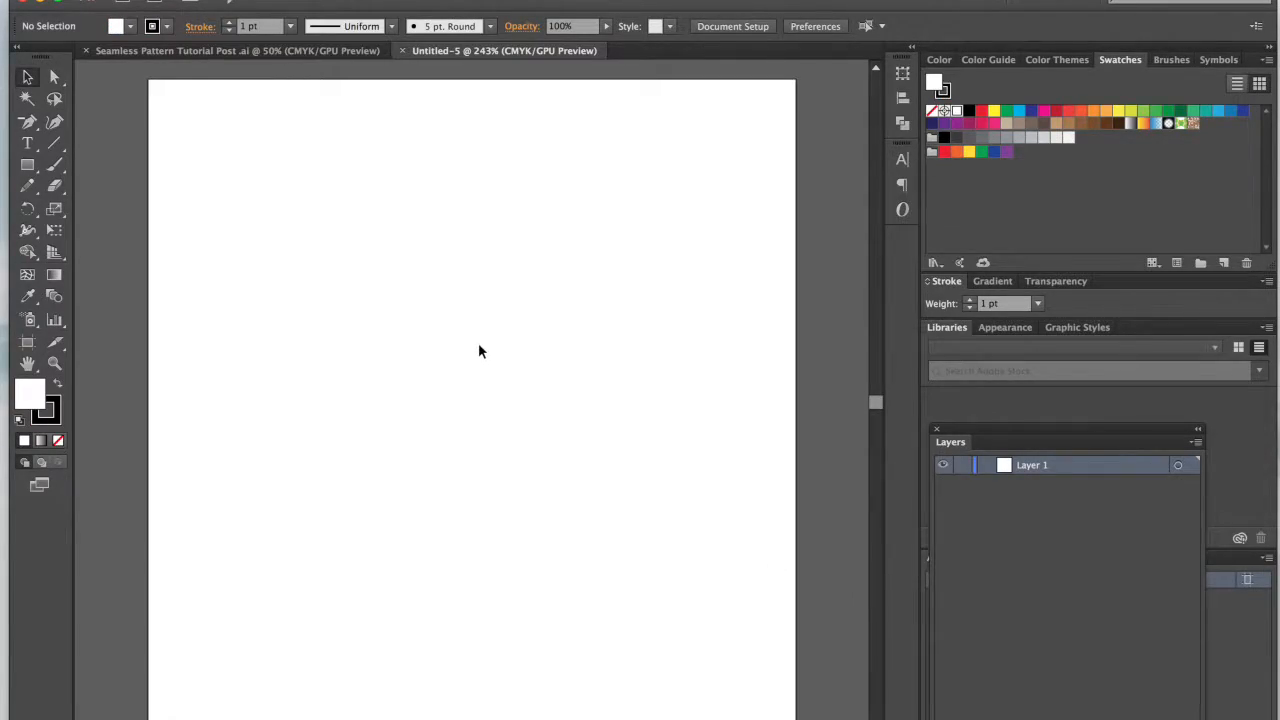
Step: Show the grid in the new document and turn on Snap to Grid
key("super+minus")
key("super+minus")
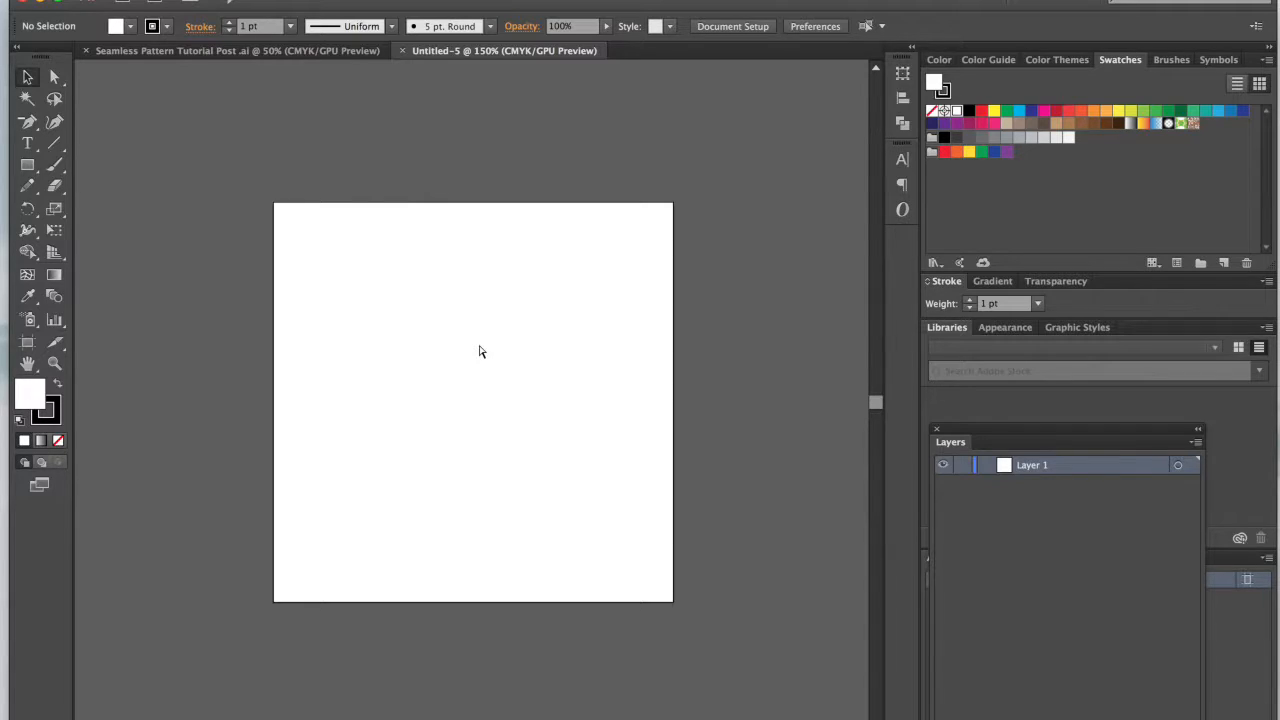
key("ctrl+apostrophe")
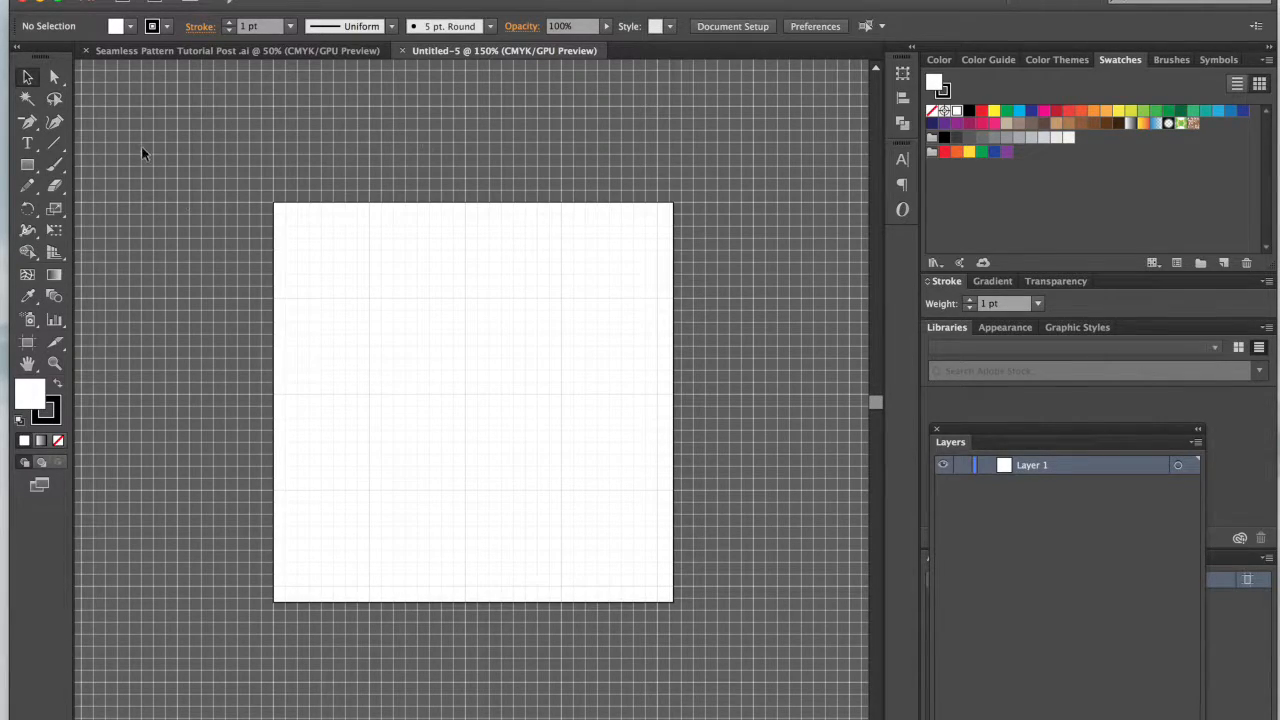
scroll(472, 390, "left", 4)
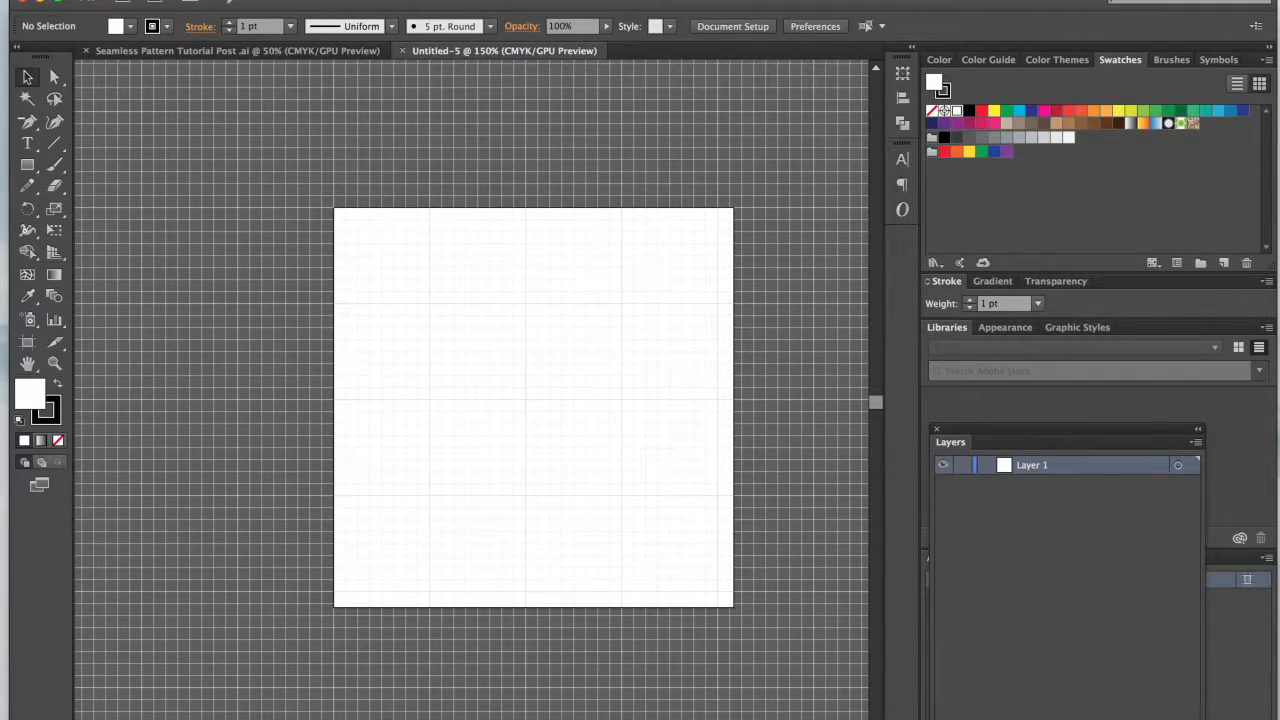
left_click(434, 0)
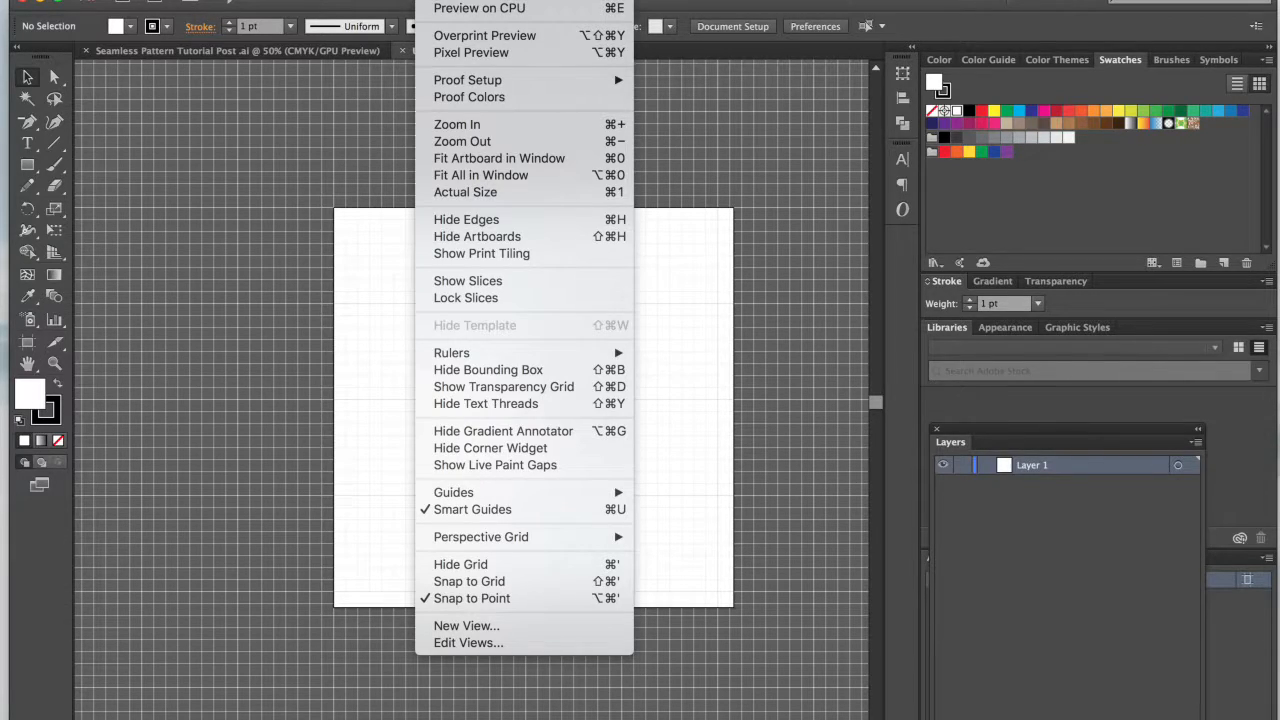
left_click(462, 585)
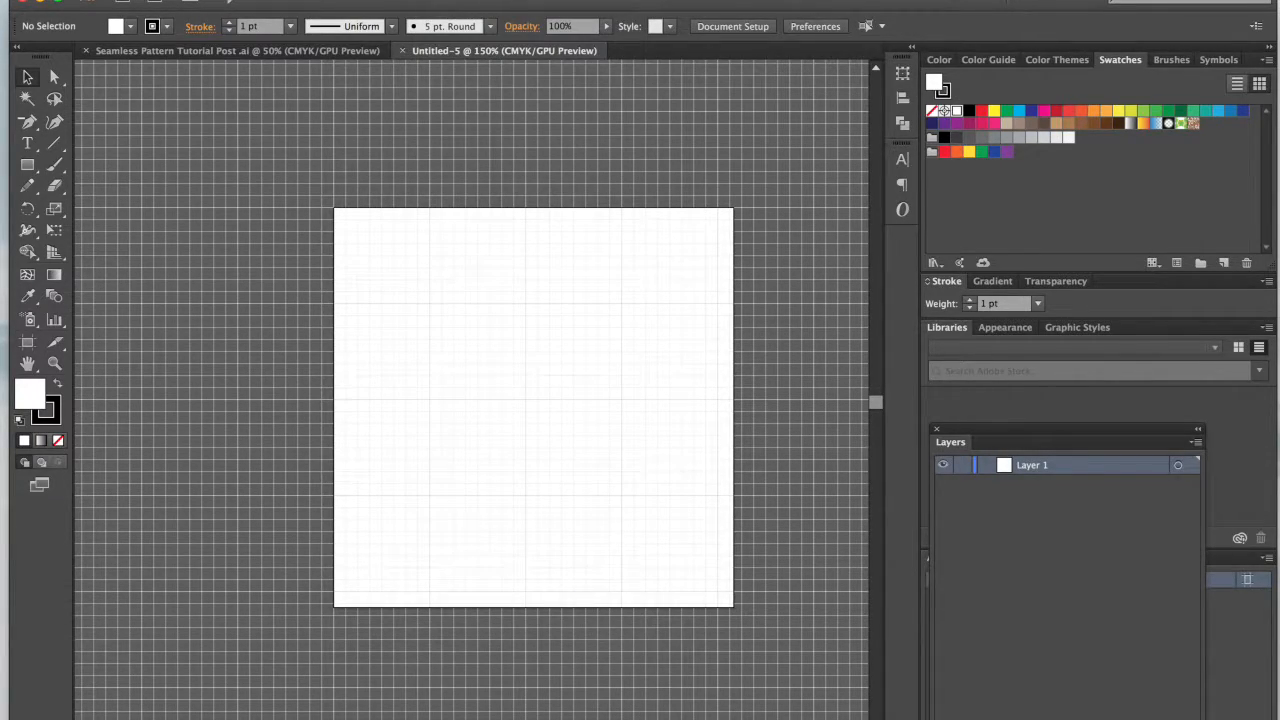
left_click(440, 0)
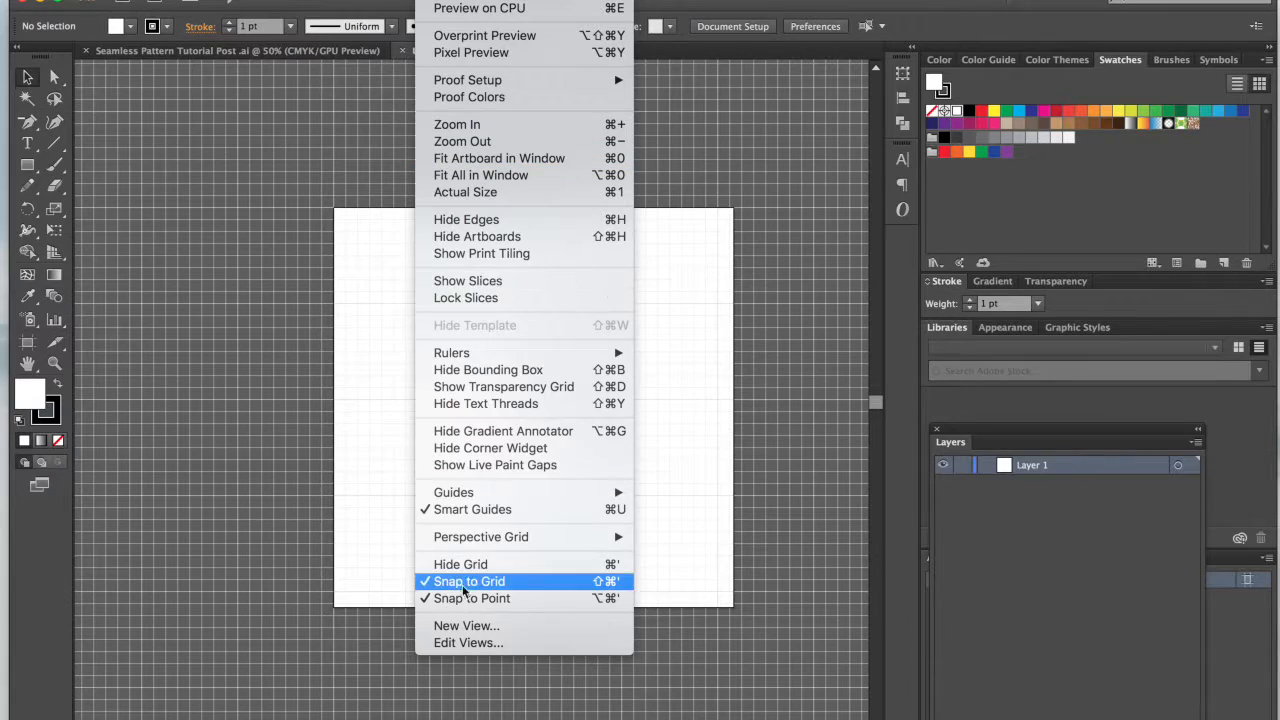
left_click(298, 415)
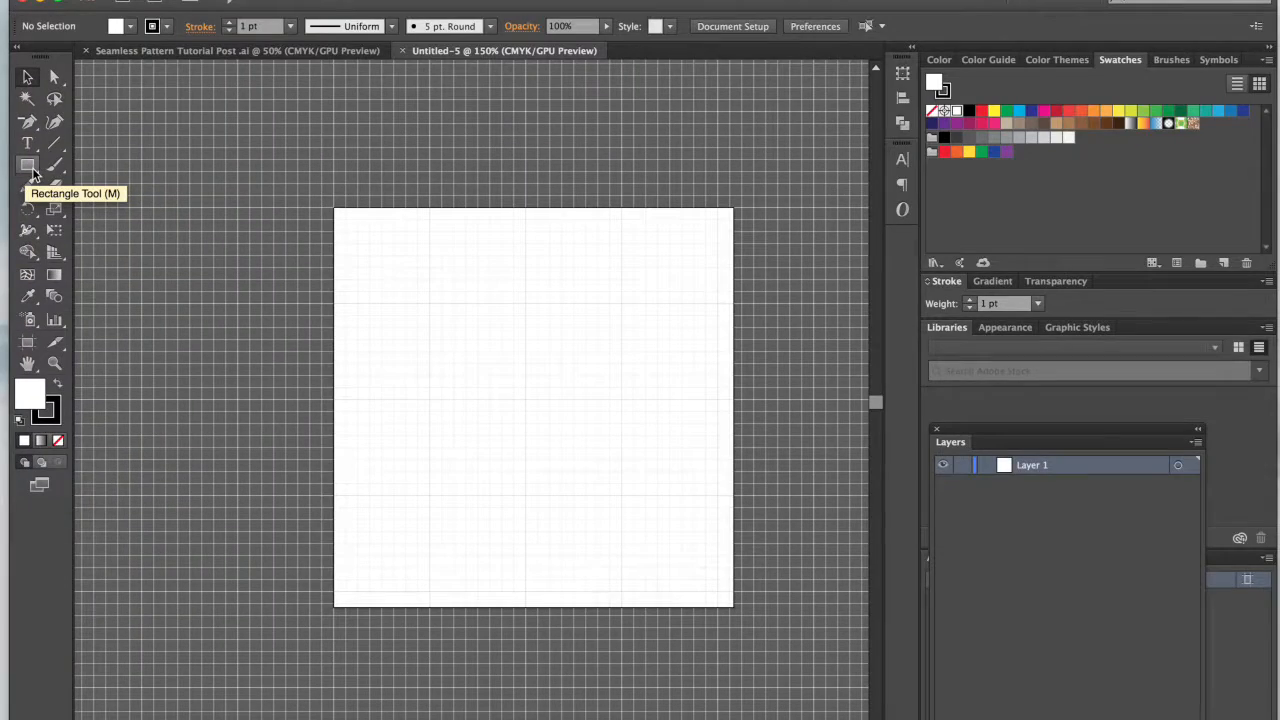
Step: Draw a rectangle that covers the whole artboard from corner to corner
left_click(30, 160)
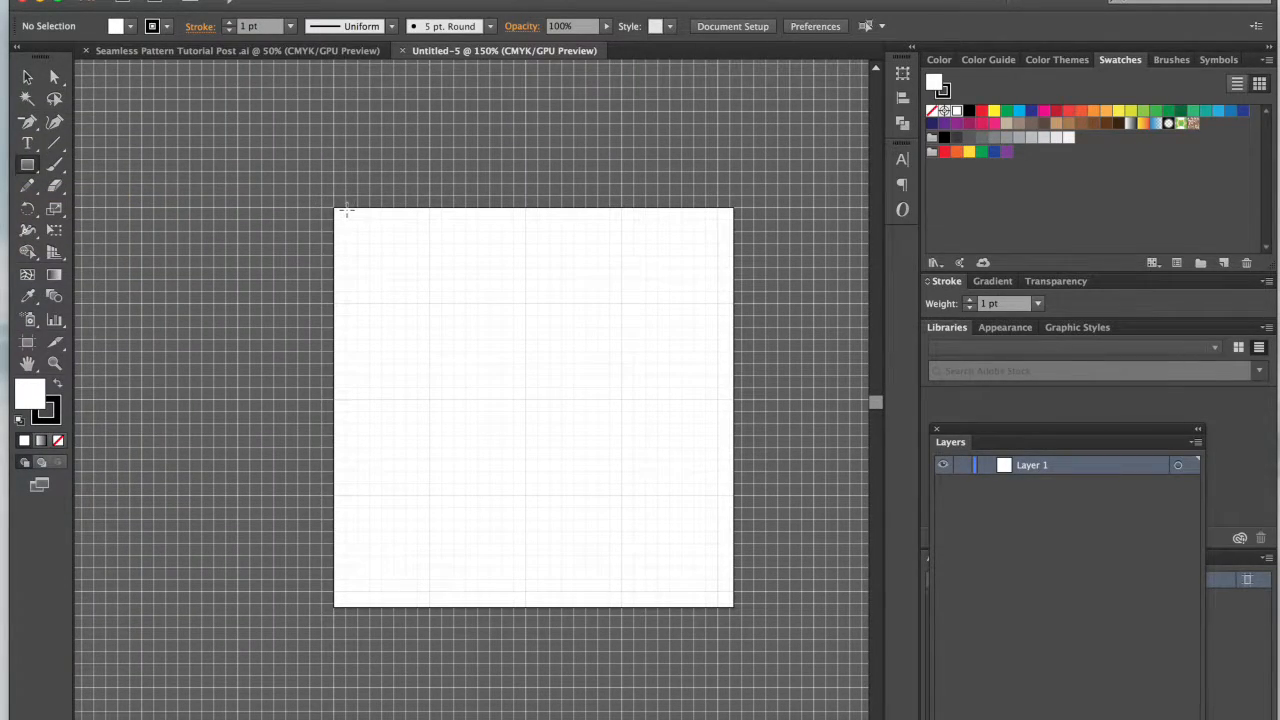
left_click_drag(335, 208, 731, 608)
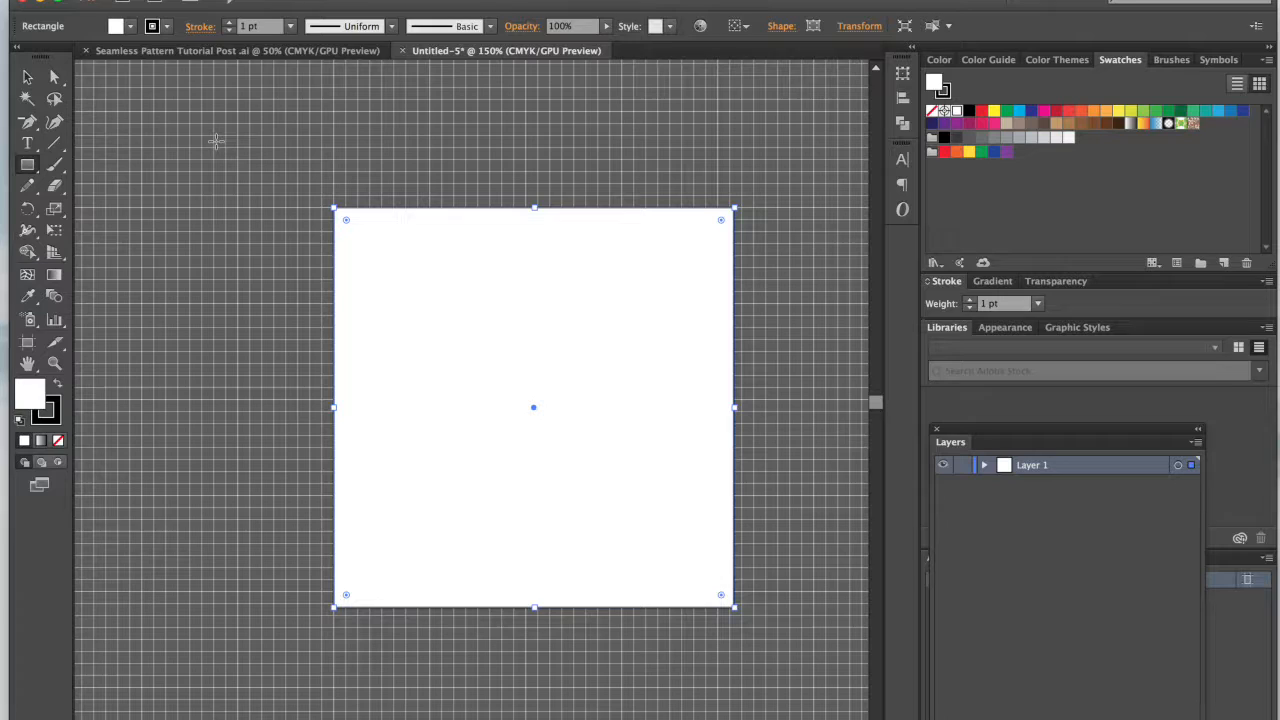
scroll(237, 300, "up", 3)
scroll(237, 300, "left", 2)
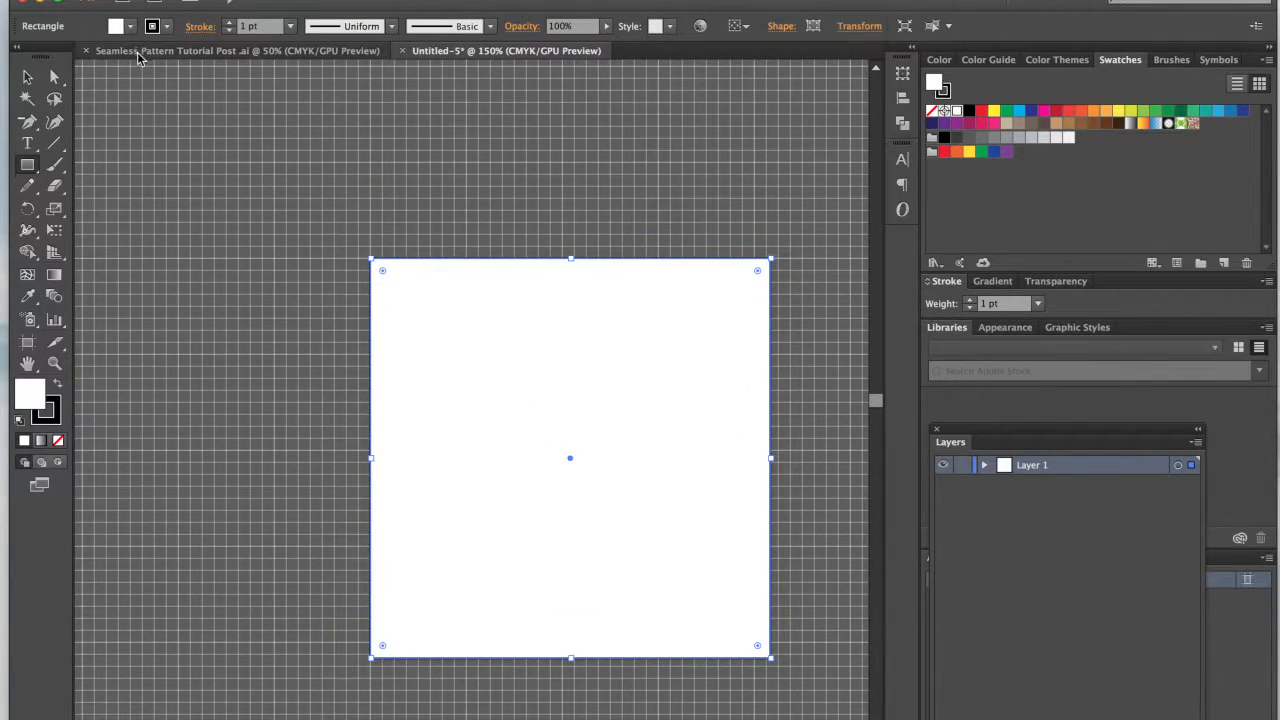
Step: Switch to the Seamless Pattern Tutorial Post document and try sampling the tile's blue background with the Eyedropper
left_click(138, 53)
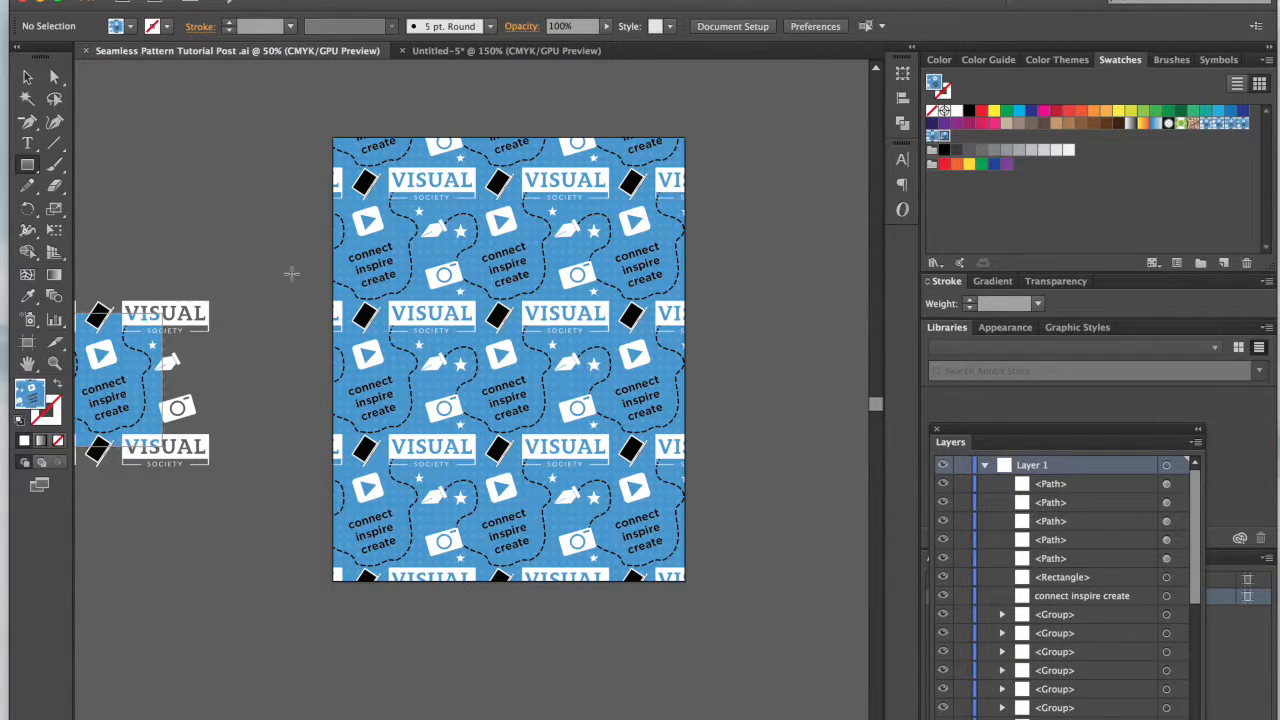
key("i")
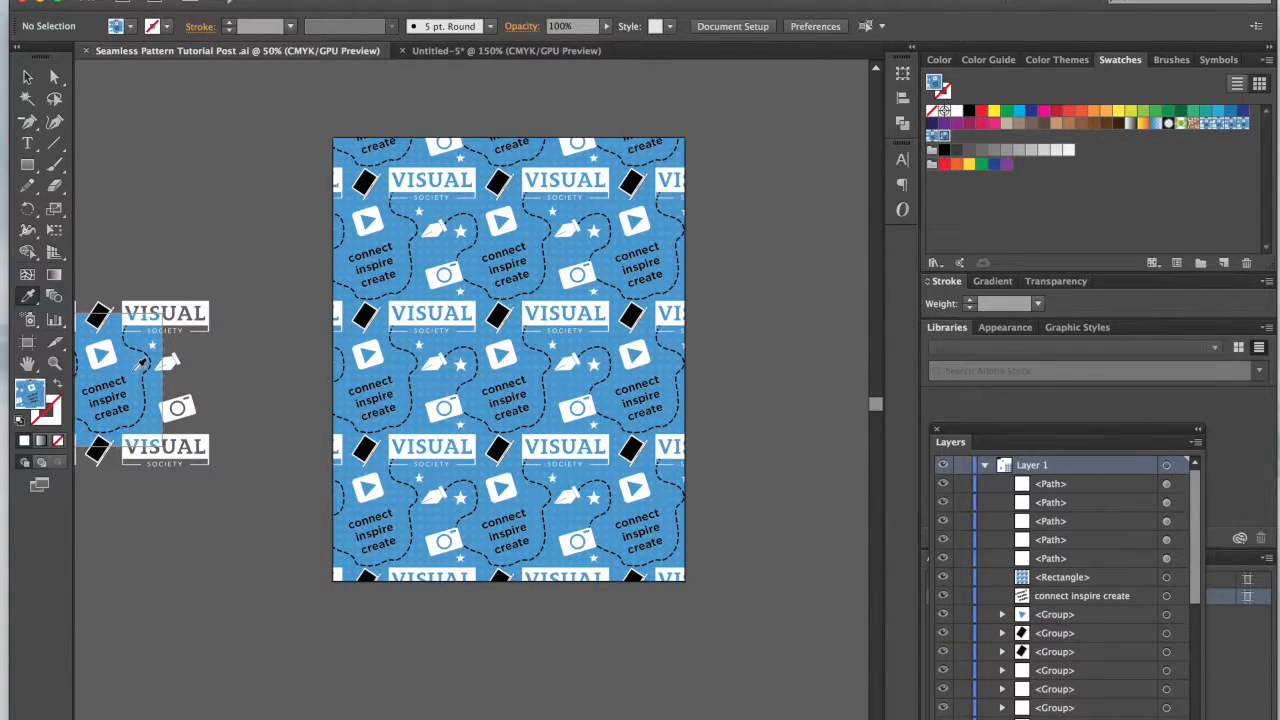
left_click(138, 368)
scroll(172, 364, "left", 5)
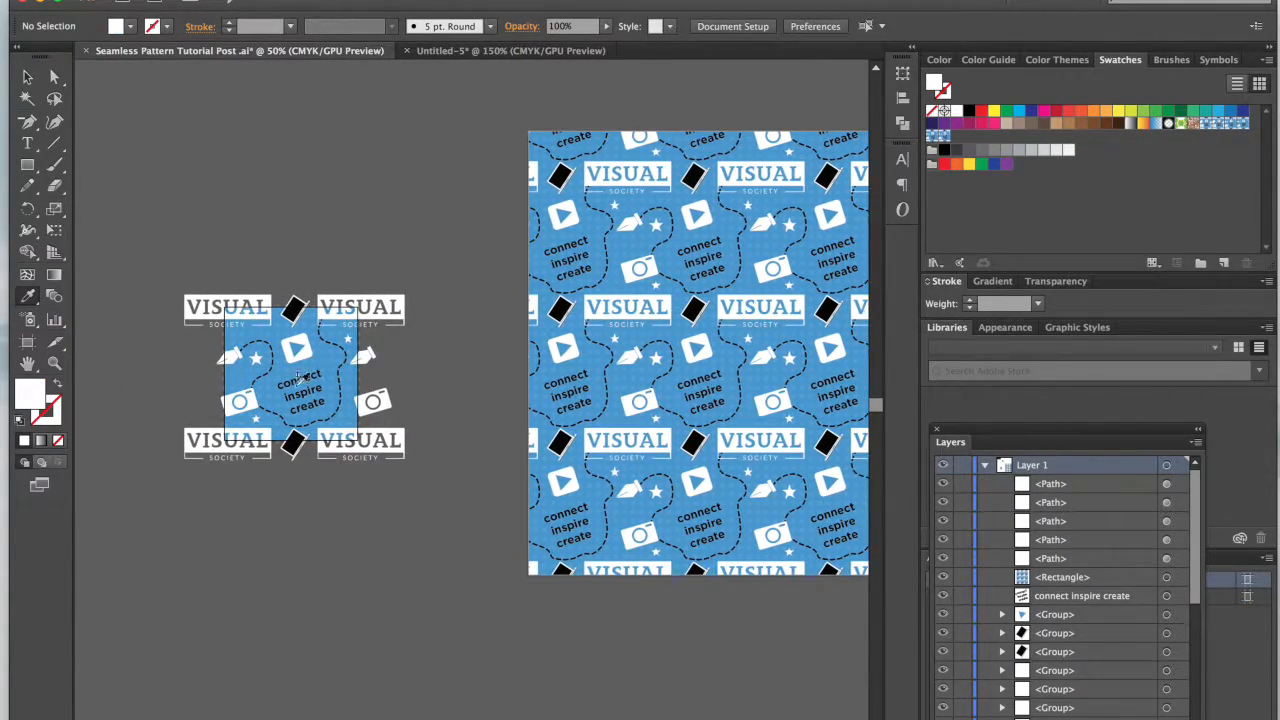
scroll(305, 318, "up", 5)
scroll(305, 318, "left", 4)
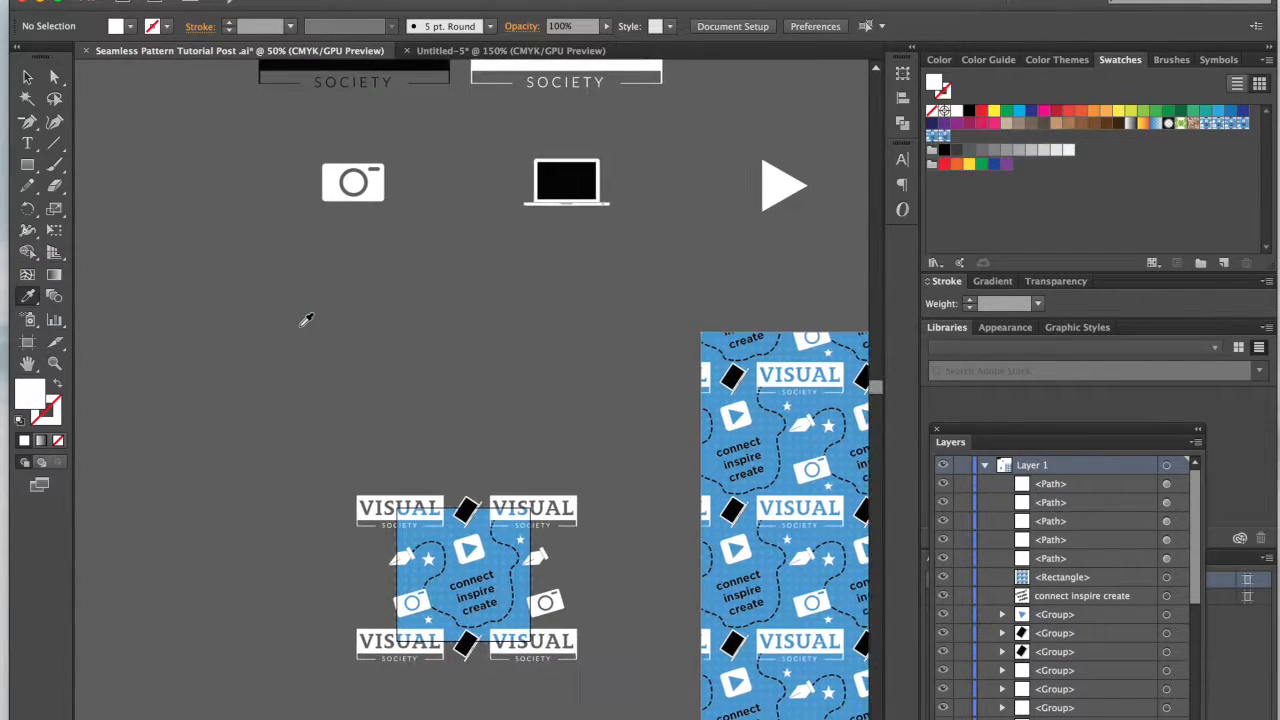
Step: Select the blue background square of the pattern tile and look up its fill color's hex code
scroll(349, 359, "down", 4)
key("super+plus")
key("super+plus")
key("super+plus")
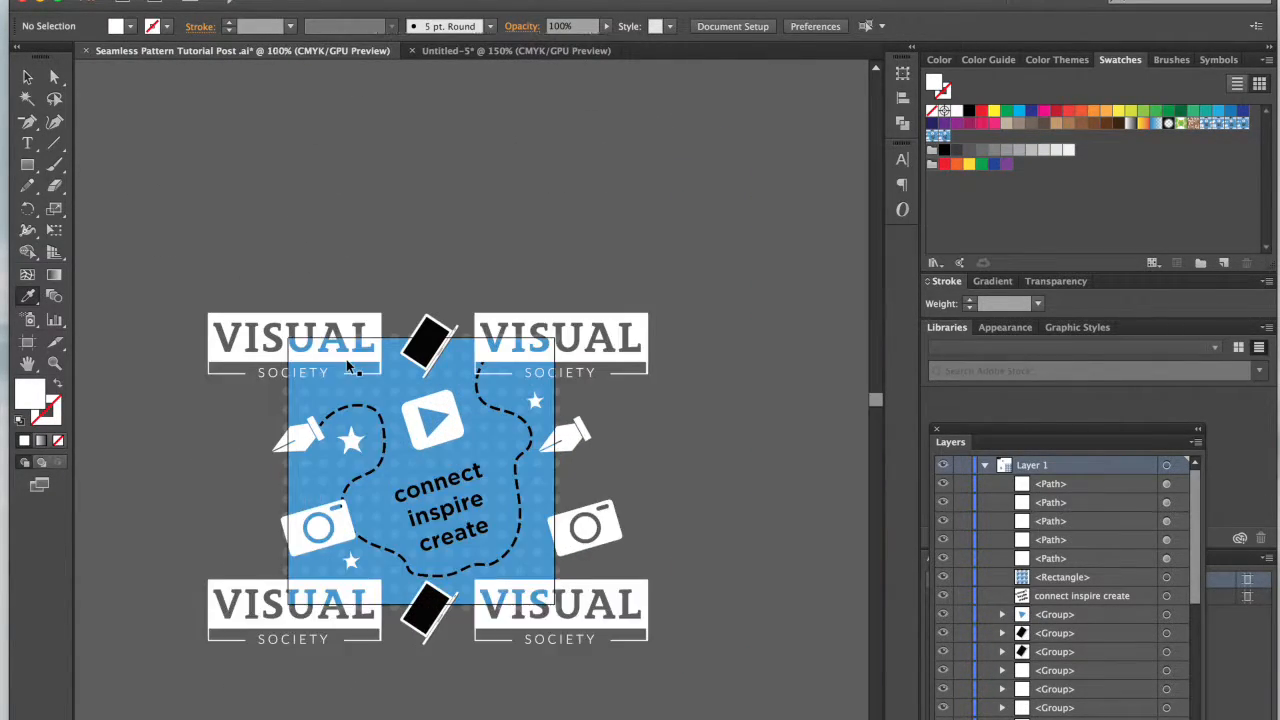
key("a")
left_click(445, 380)
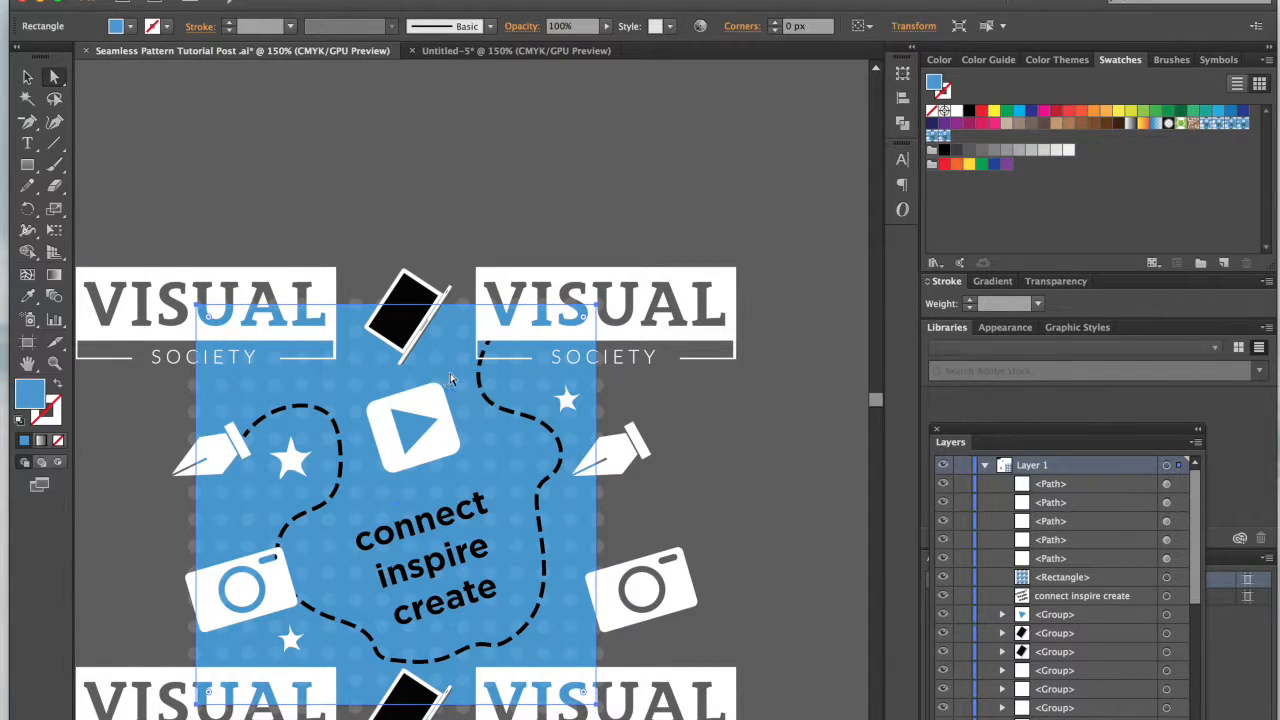
double_click(36, 398)
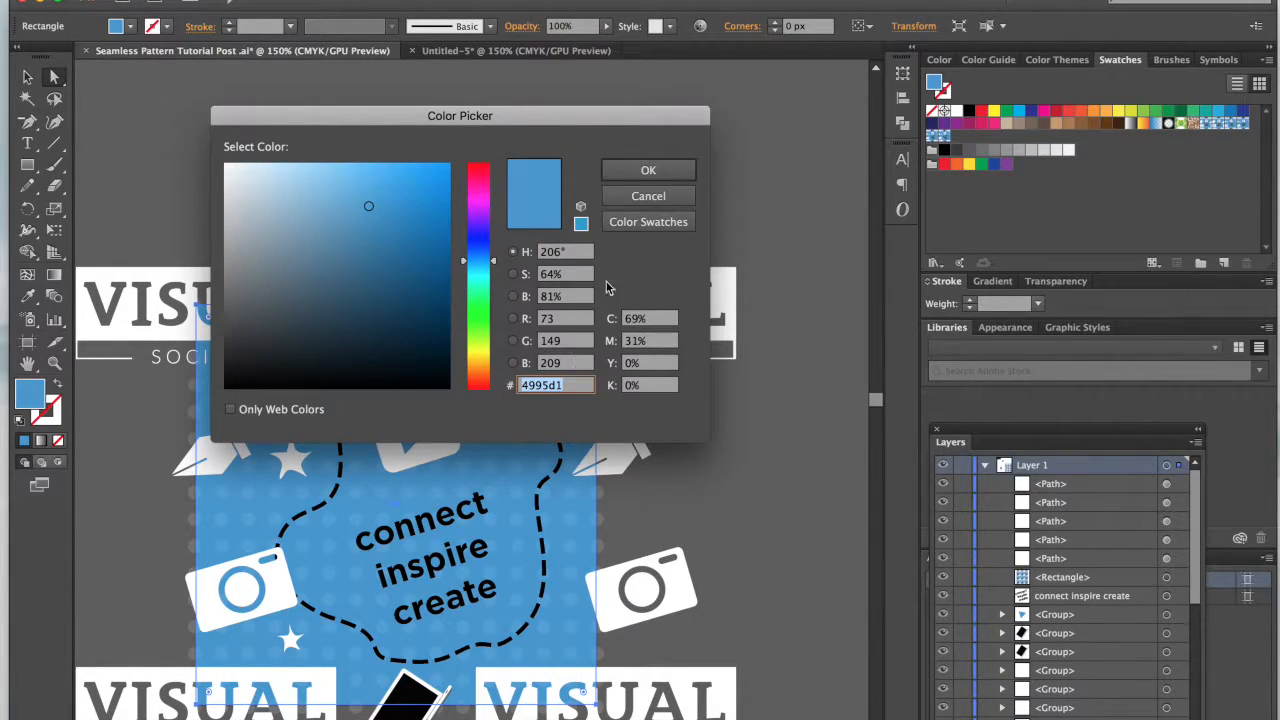
left_click(645, 196)
Step: In the new document, set the square's fill color to #4995d1 and make its stroke the active color attribute
left_click(471, 52)
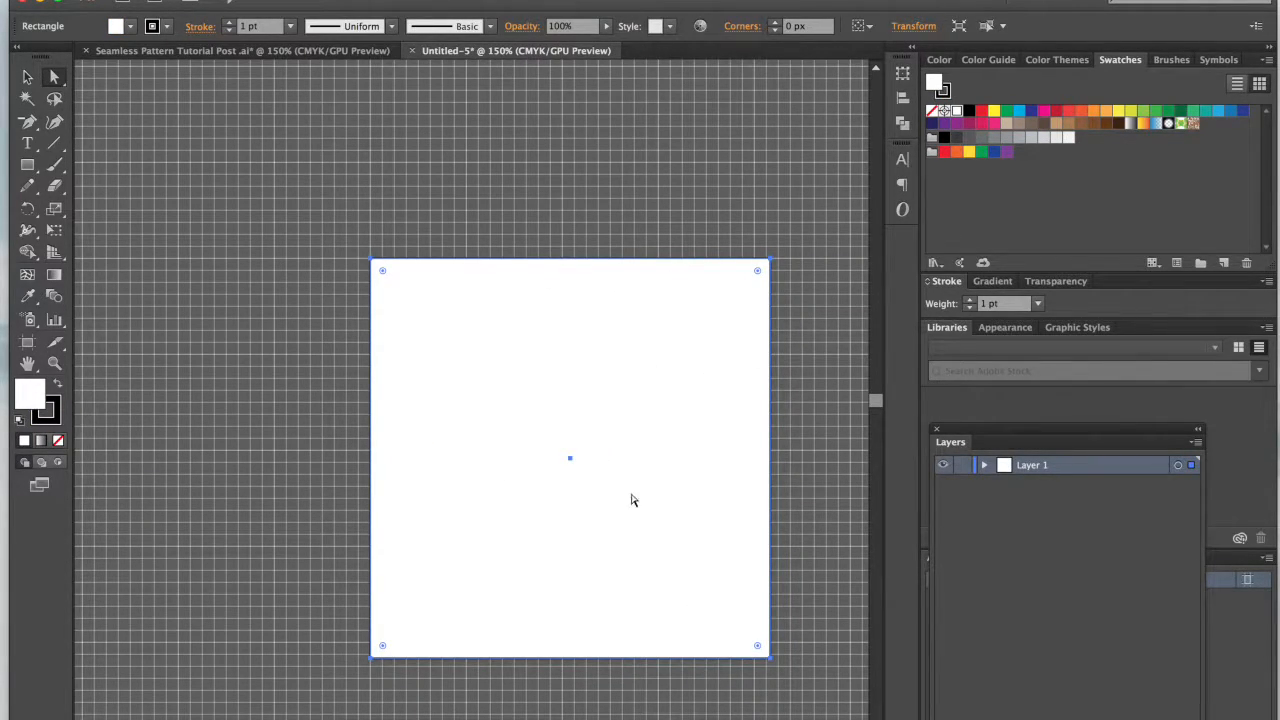
scroll(631, 500, "right", 3)
scroll(631, 500, "down", 2)
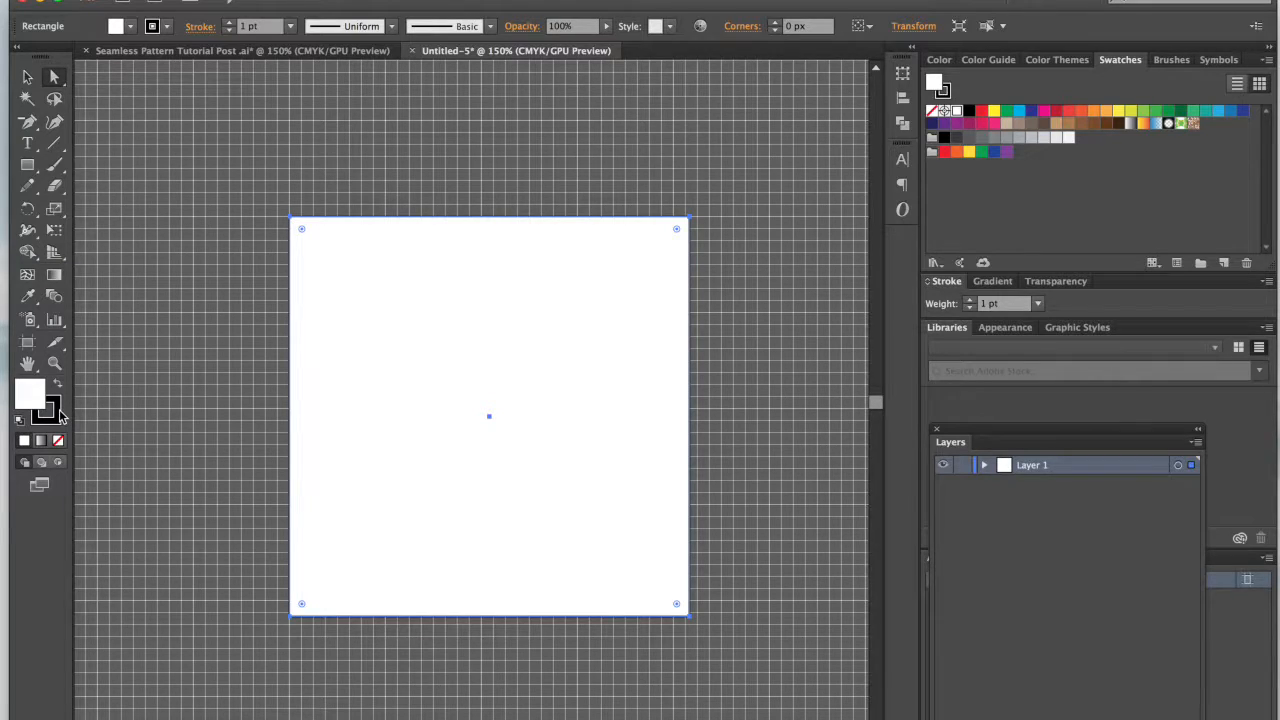
double_click(33, 398)
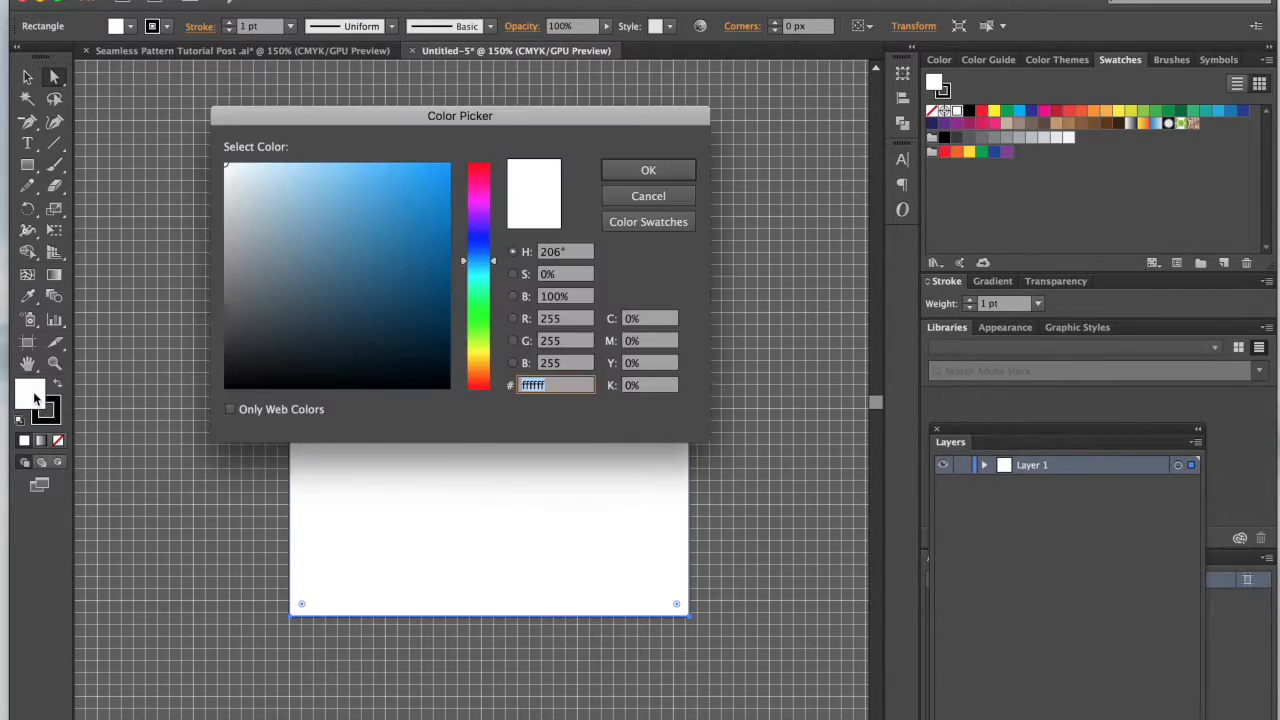
type("4995d1")
key("Tab")
left_click(645, 172)
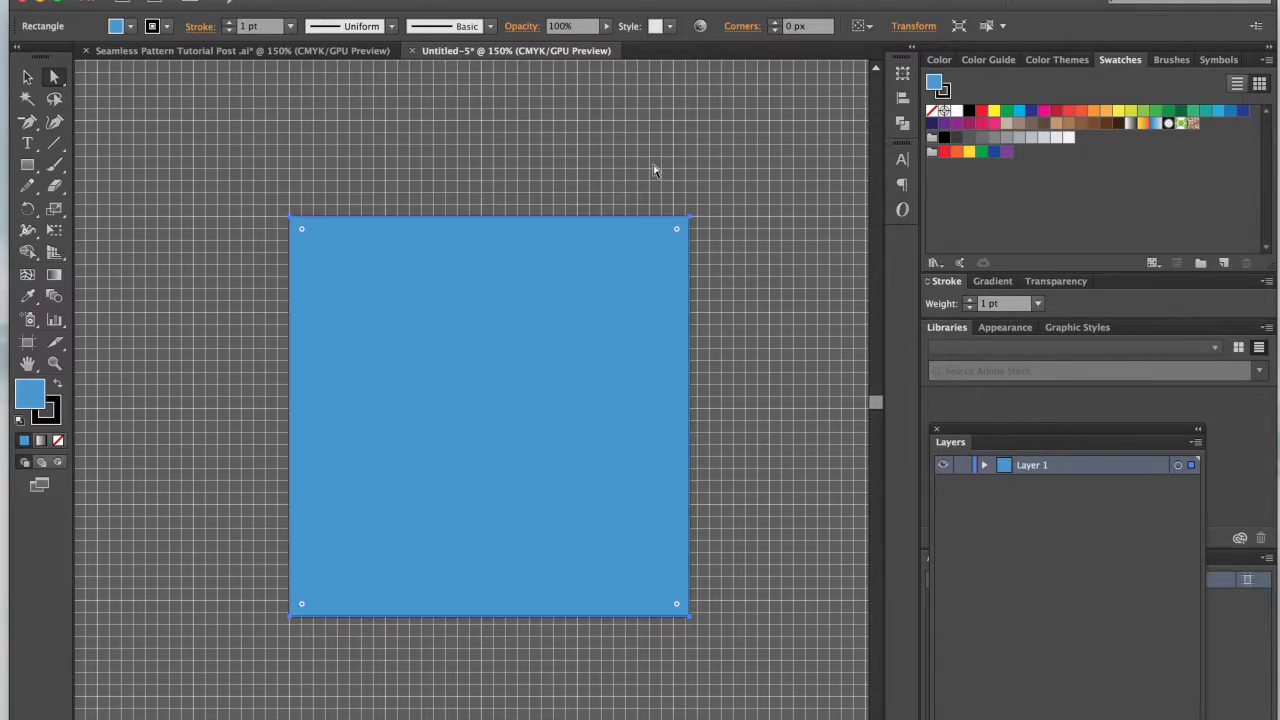
left_click(56, 418)
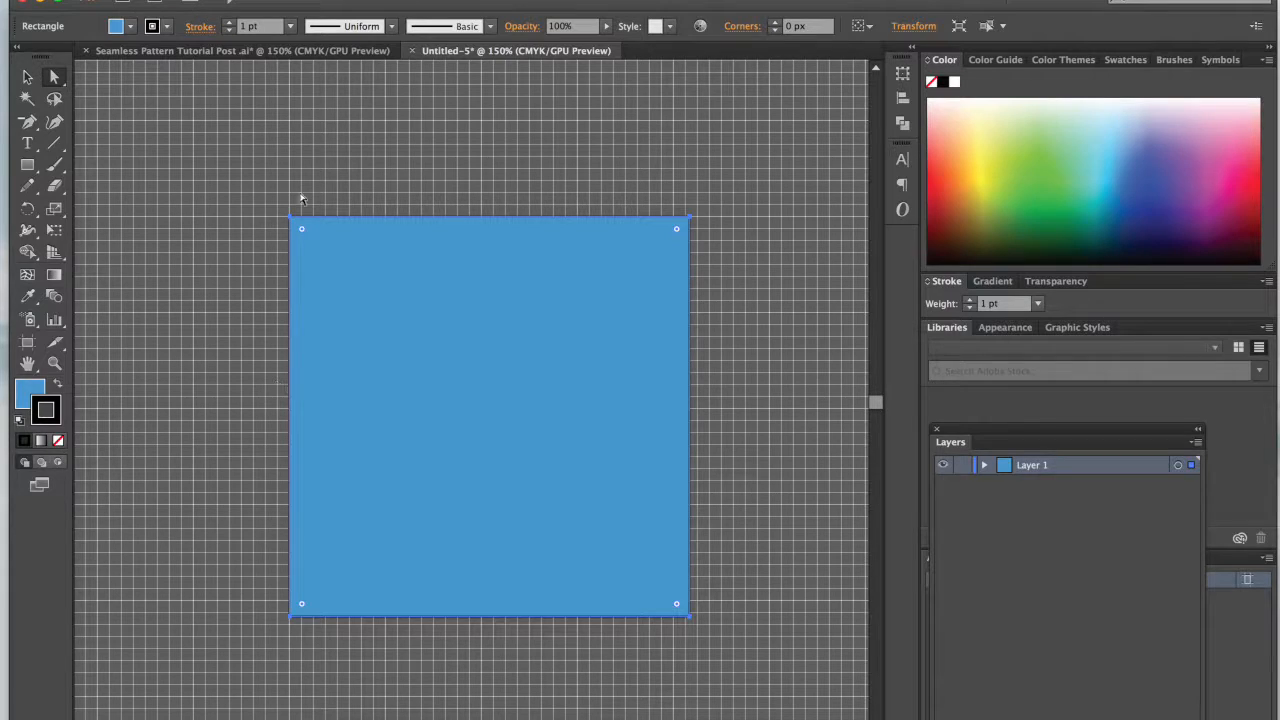
Step: Review the finished pattern in the Seamless Pattern Tutorial Post document and remove the stroke from the new document's blue square
left_click(298, 52)
scroll(465, 382, "right", 9)
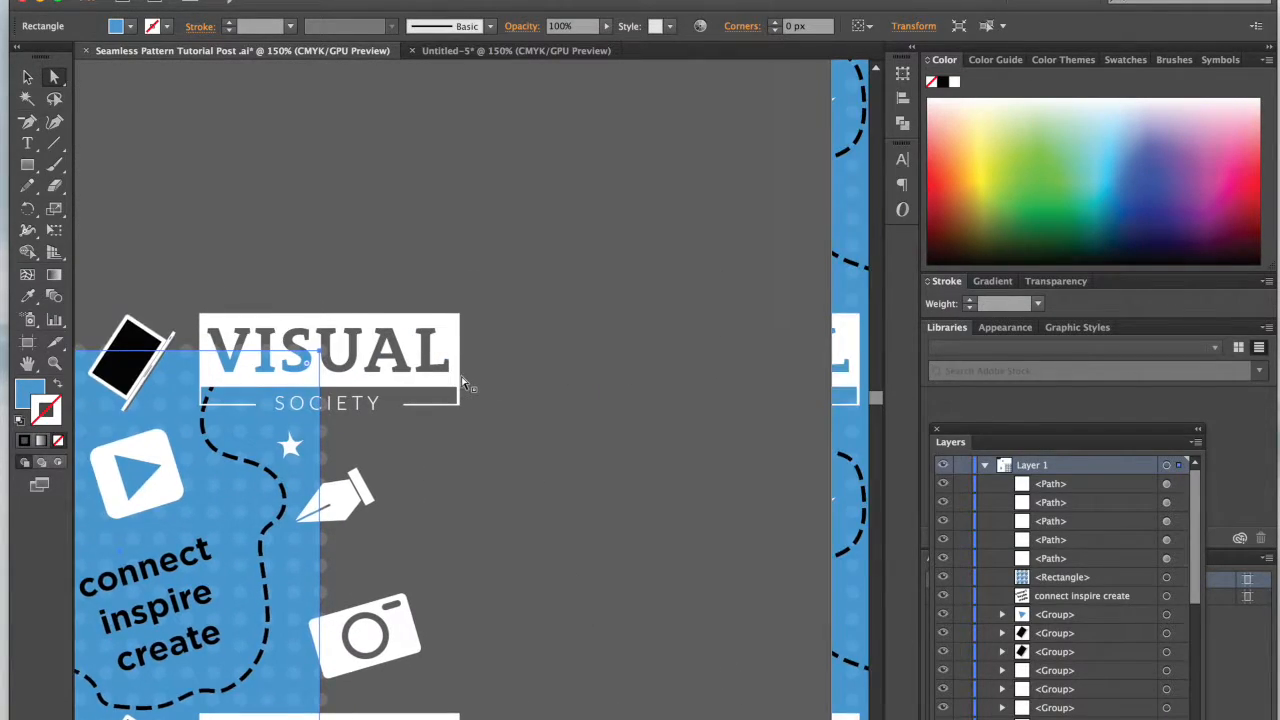
scroll(465, 382, "right", 2)
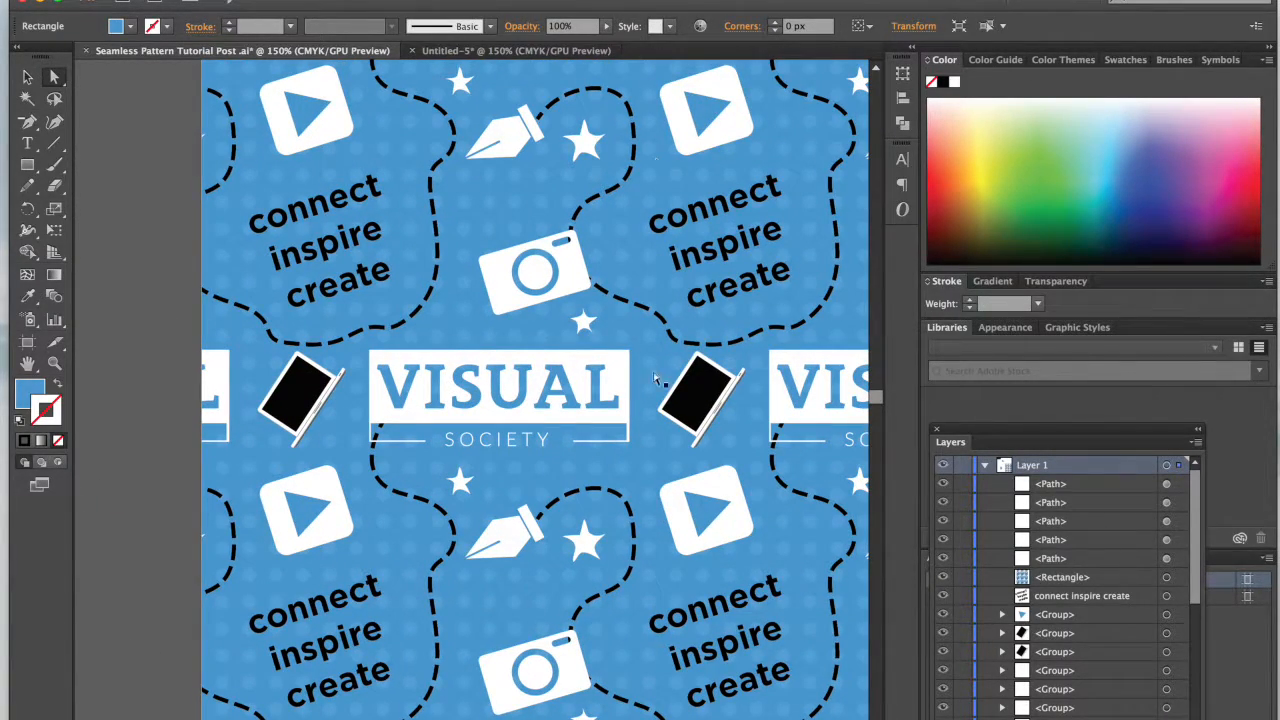
scroll(674, 531, "right", 8)
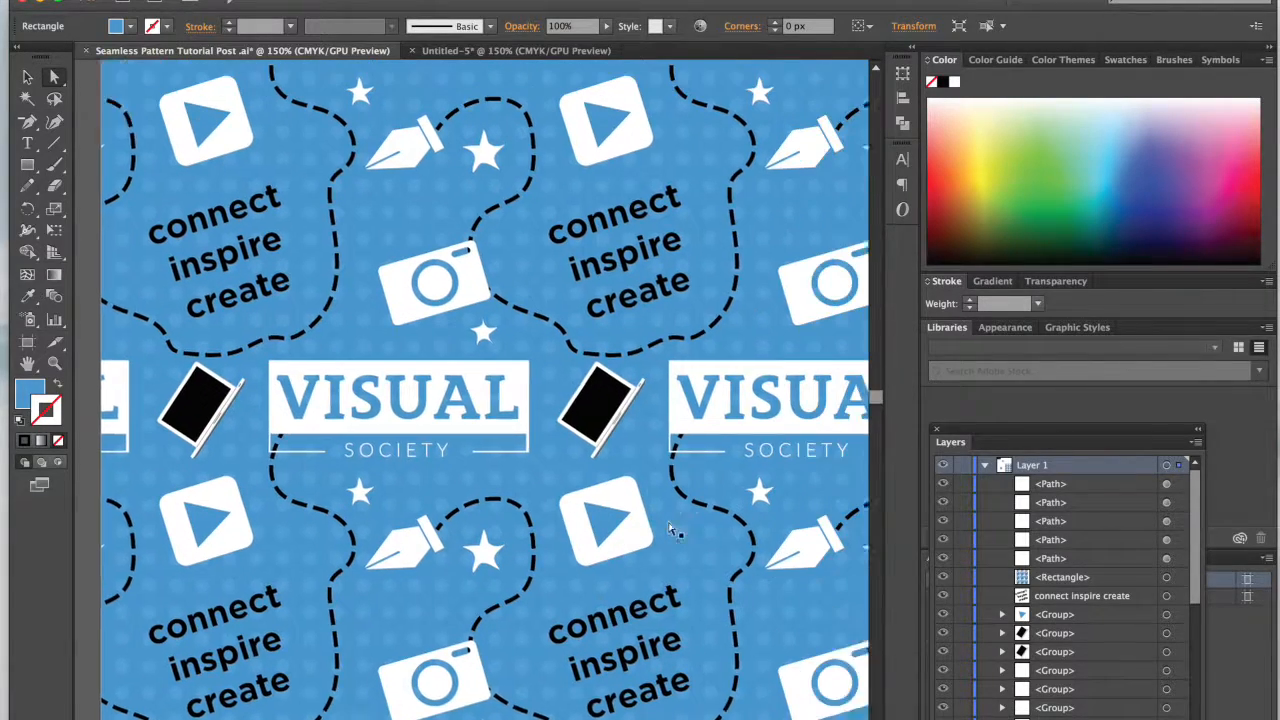
left_click(484, 48)
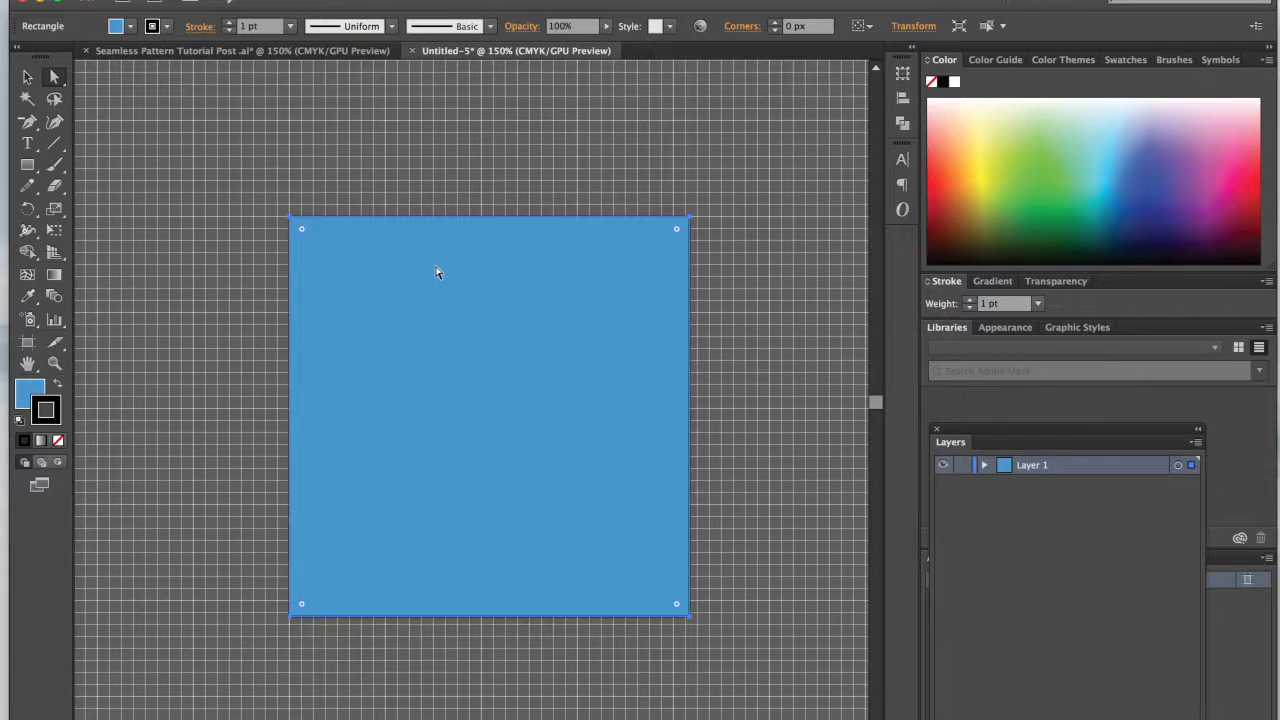
left_click(57, 443)
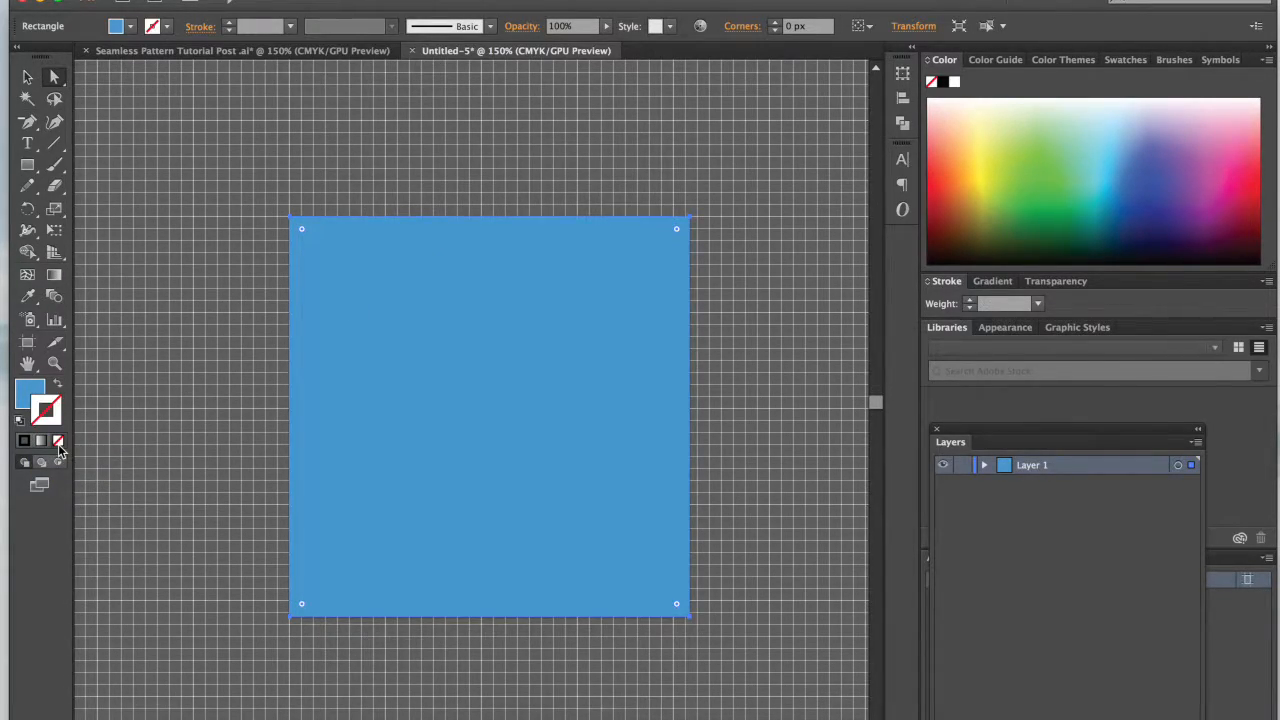
key("v")
left_click(181, 377)
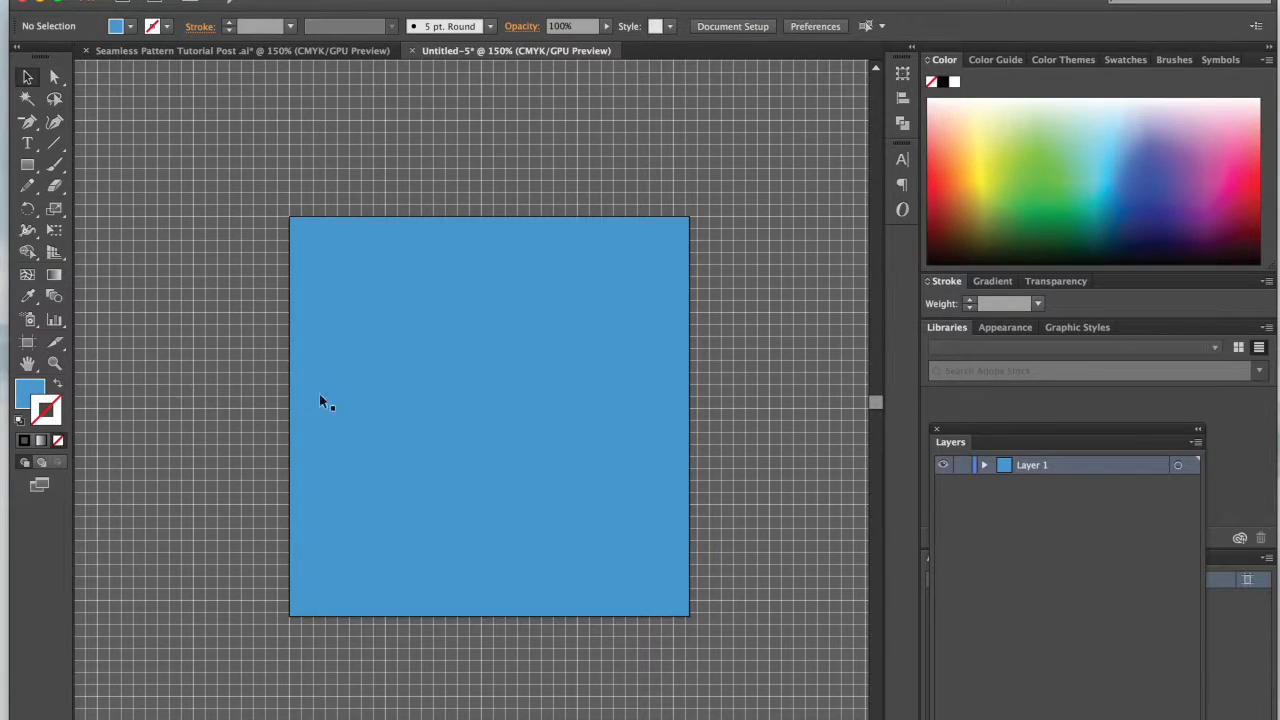
Step: Select the blue square, expand Layer 1 and lock the rectangle in it
left_click(531, 471)
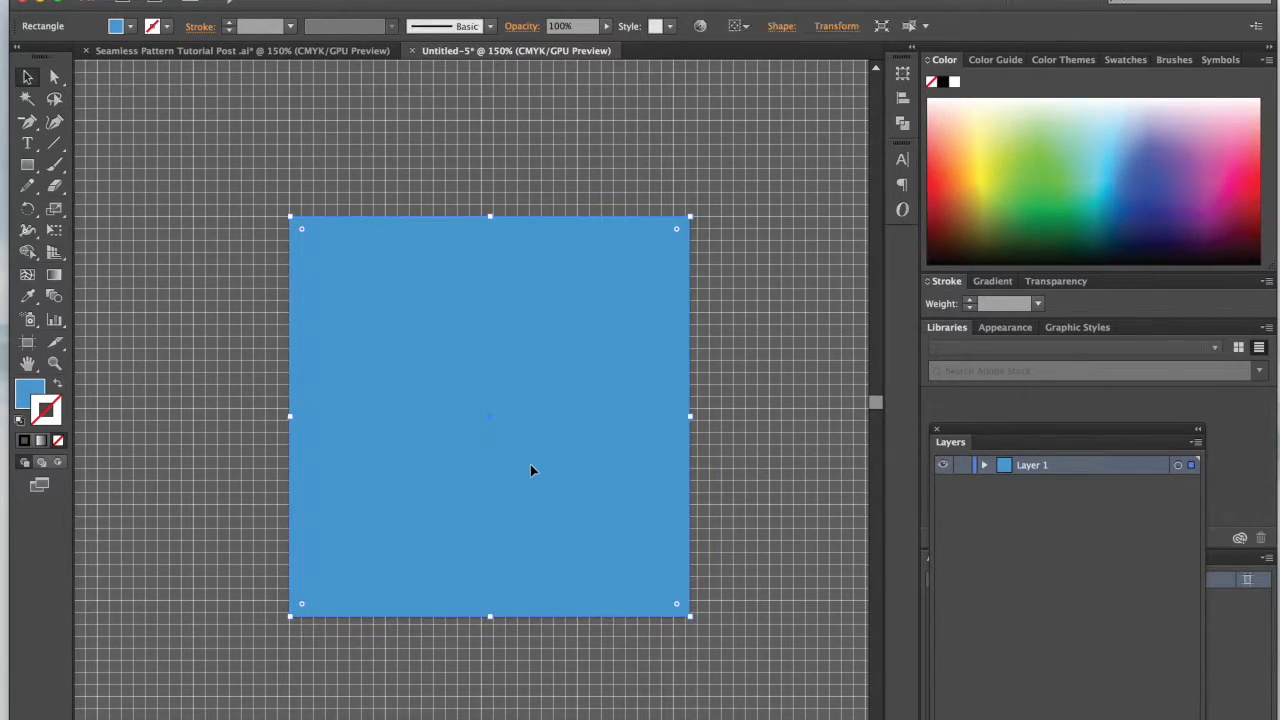
left_click(712, 350)
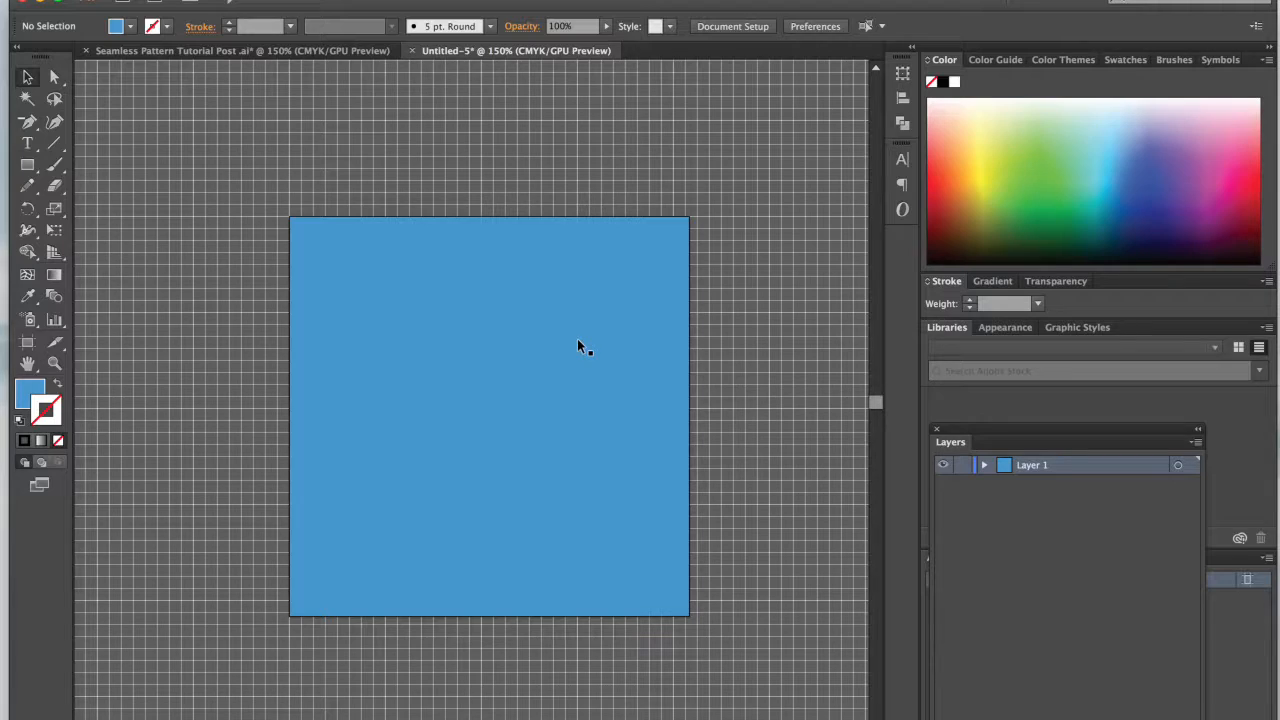
left_click(518, 370)
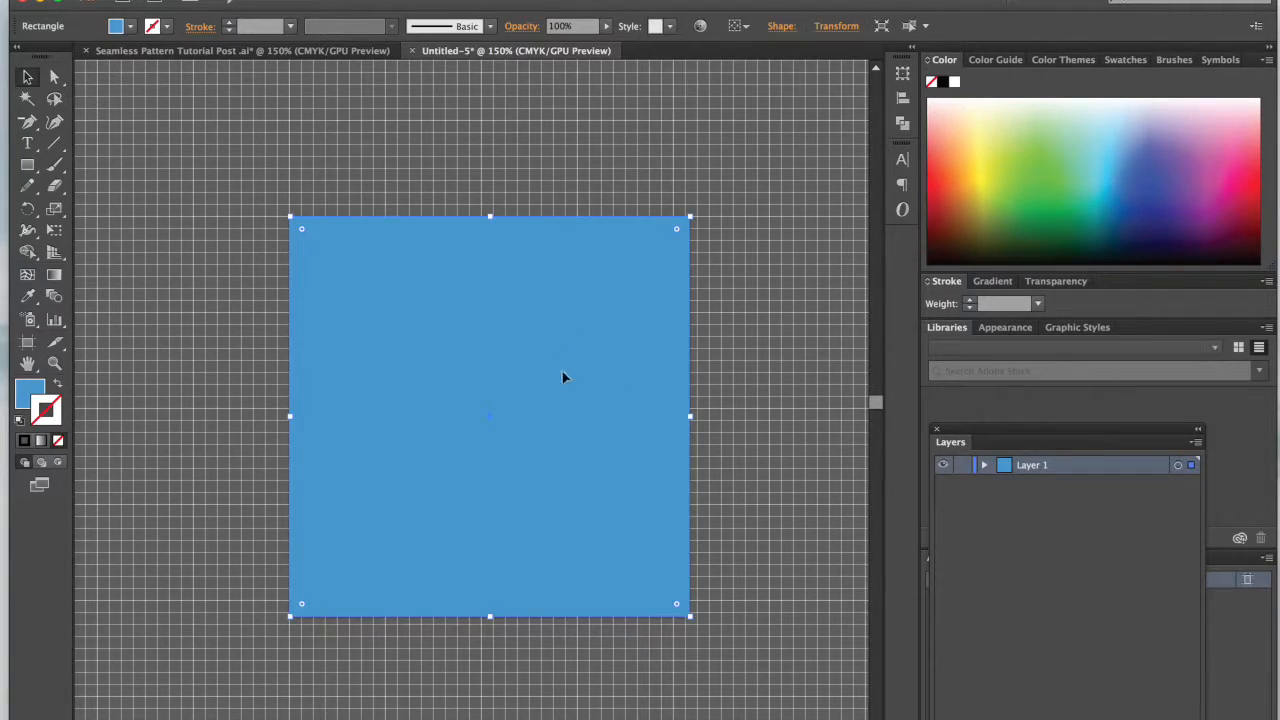
left_click(980, 464)
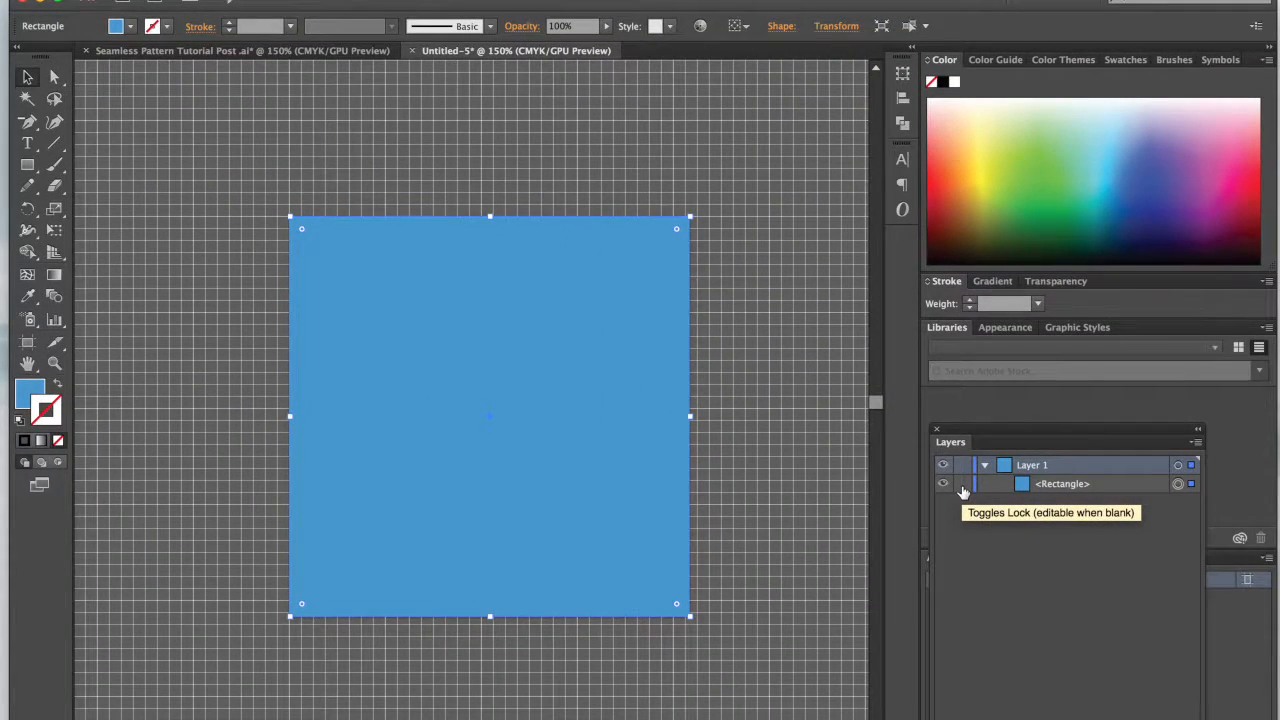
left_click(962, 485)
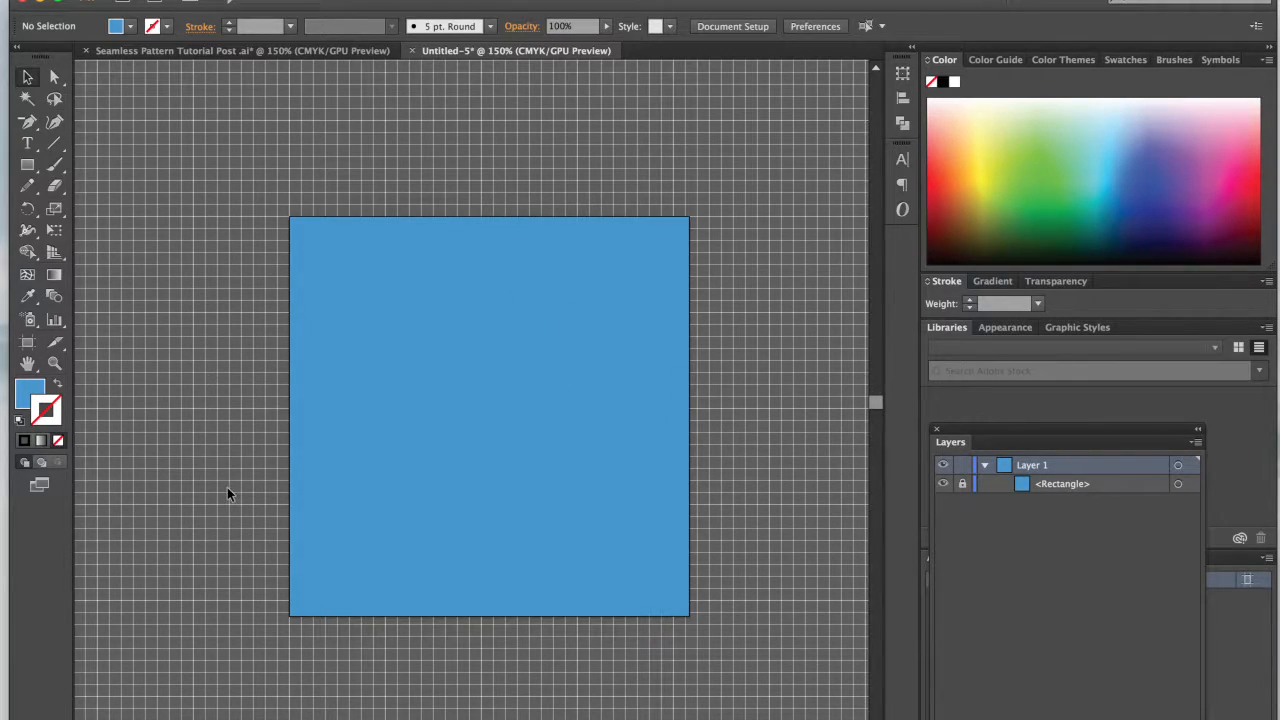
Step: Copy both Visual Society logos and the camera, laptop and play icons from the Seamless Pattern Tutorial Post document into the new document
key("super+minus")
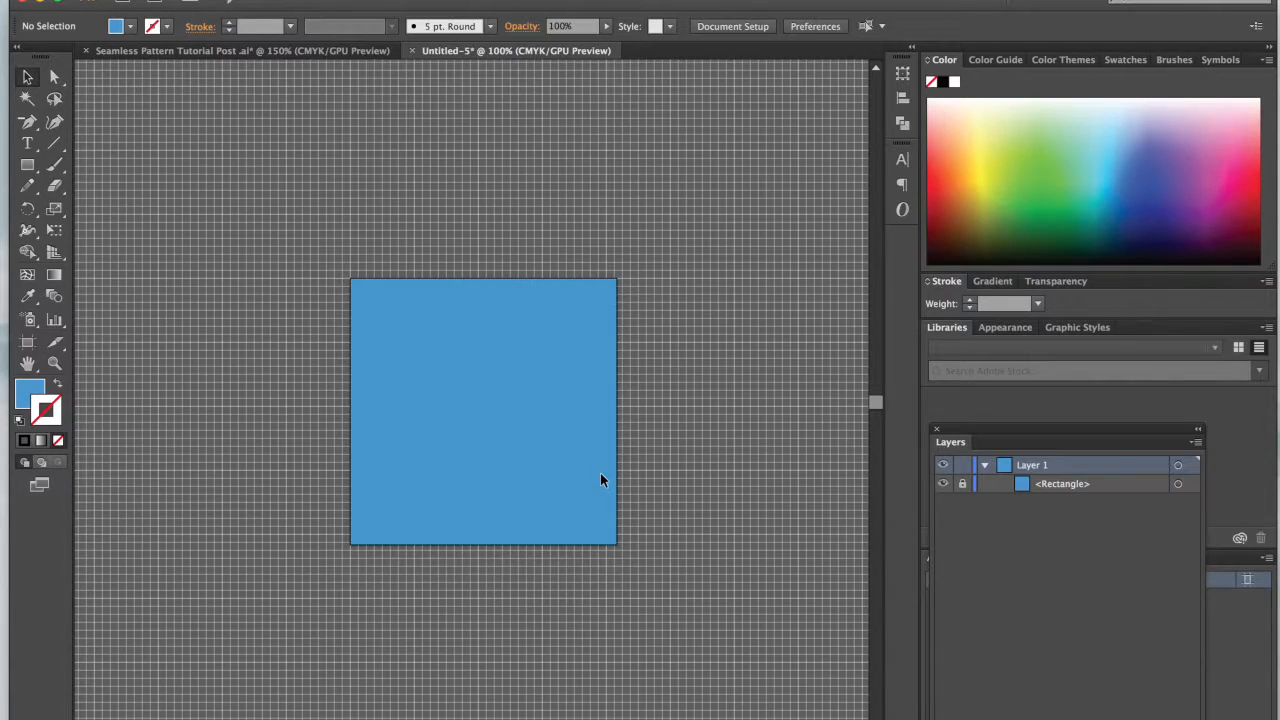
left_click(228, 49)
key("super+minus")
key("super+minus")
key("super+minus")
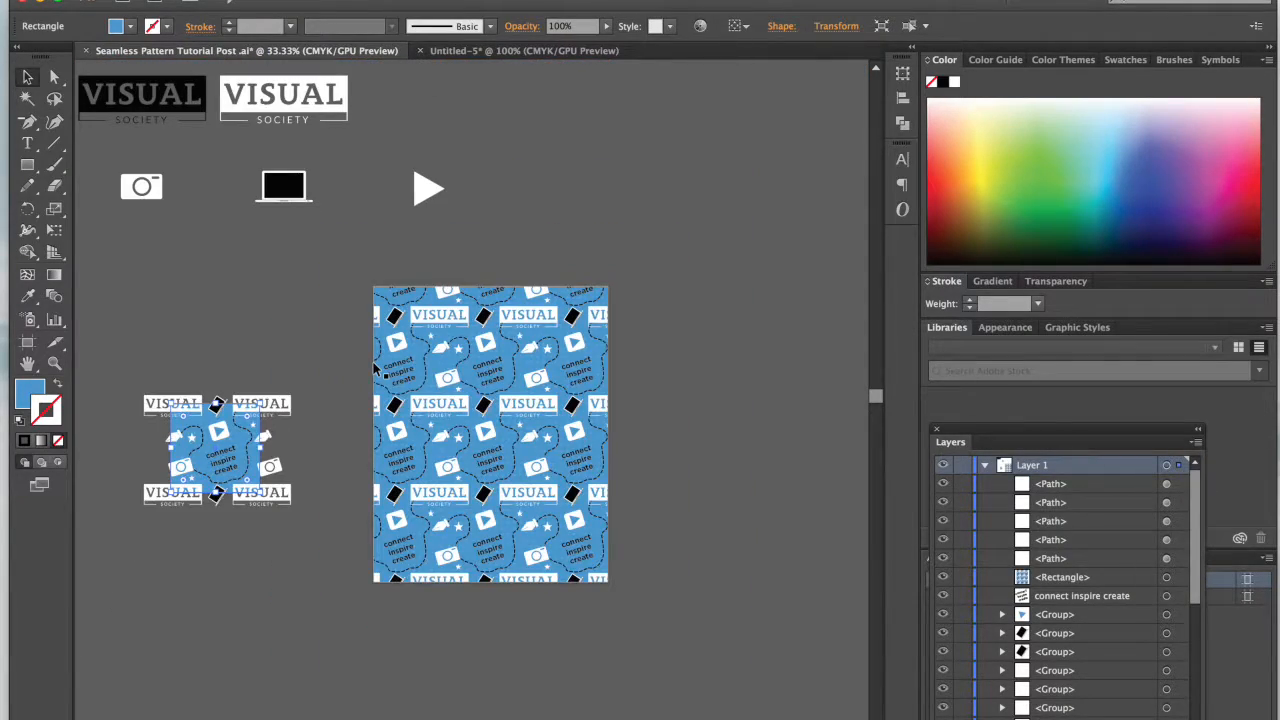
scroll(376, 368, "left", 5)
scroll(376, 368, "up", 2)
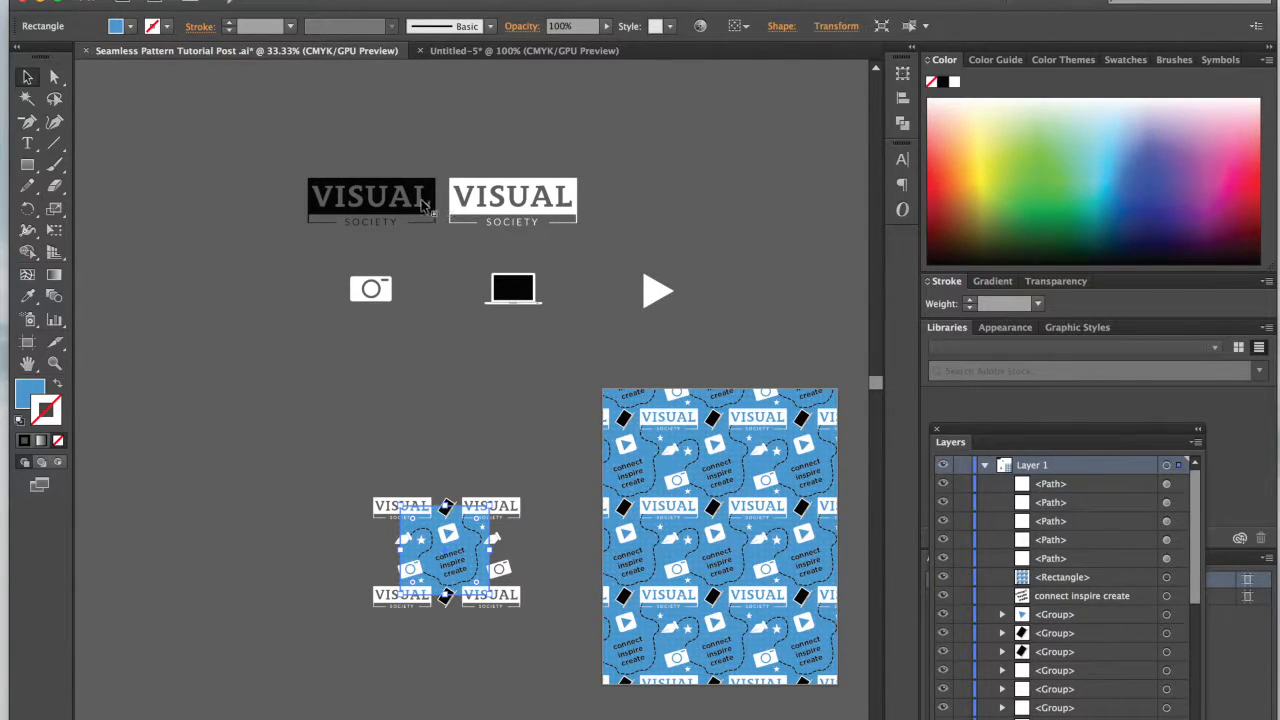
left_click_drag(289, 163, 711, 343)
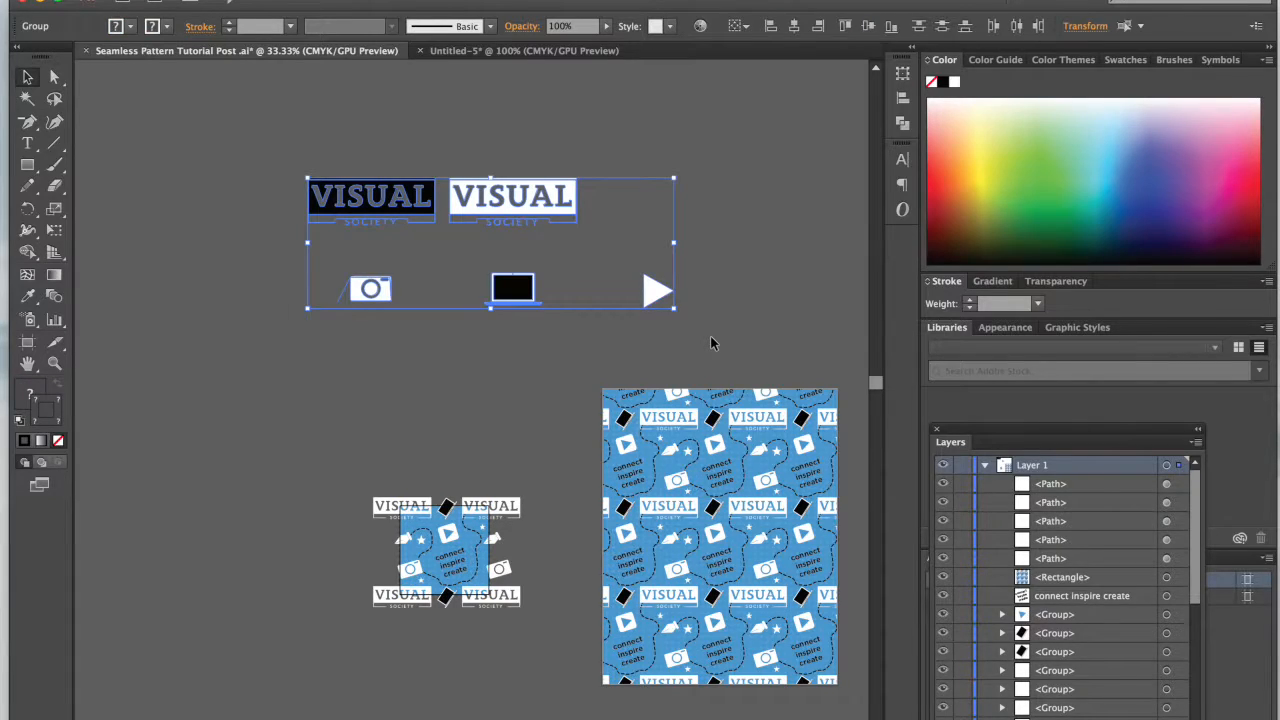
left_click(539, 50)
key("ctrl+v")
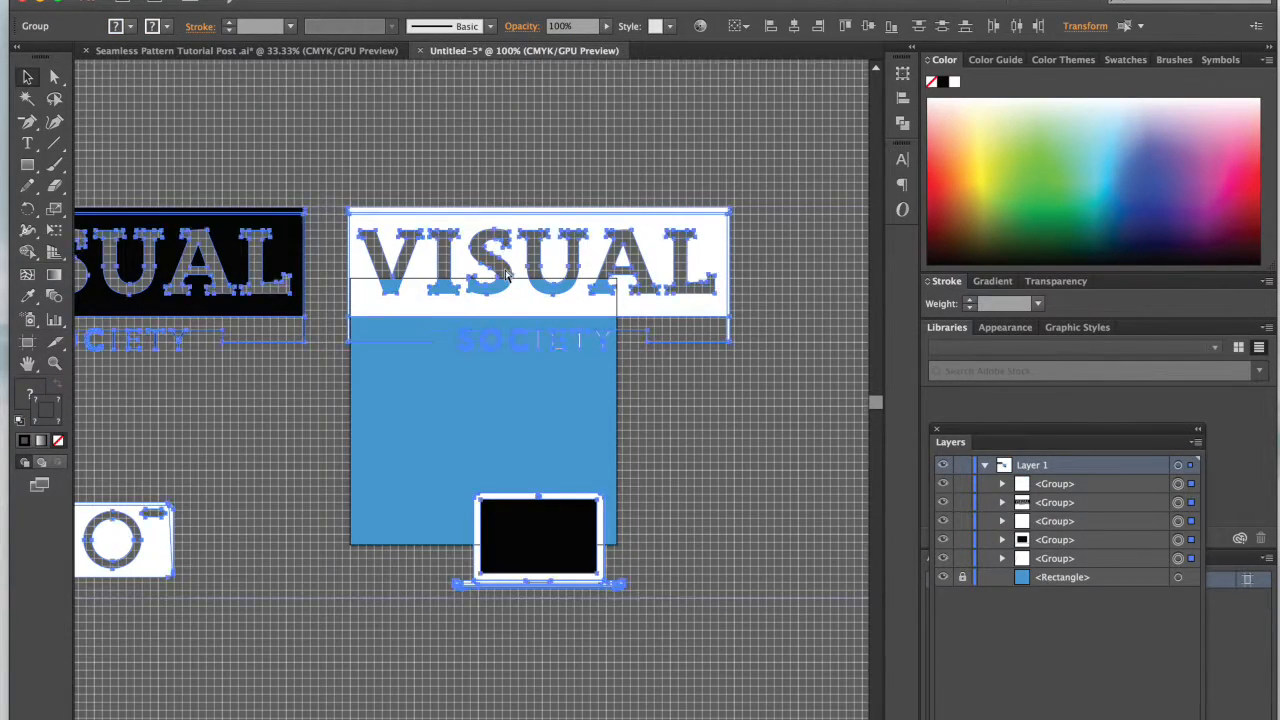
Step: Move the pasted logos and icons off the artboard to the empty area above the blue square
key("ctrl+minus")
key("ctrl+minus")
key("ctrl+minus")
left_click_drag(528, 352, 528, 95)
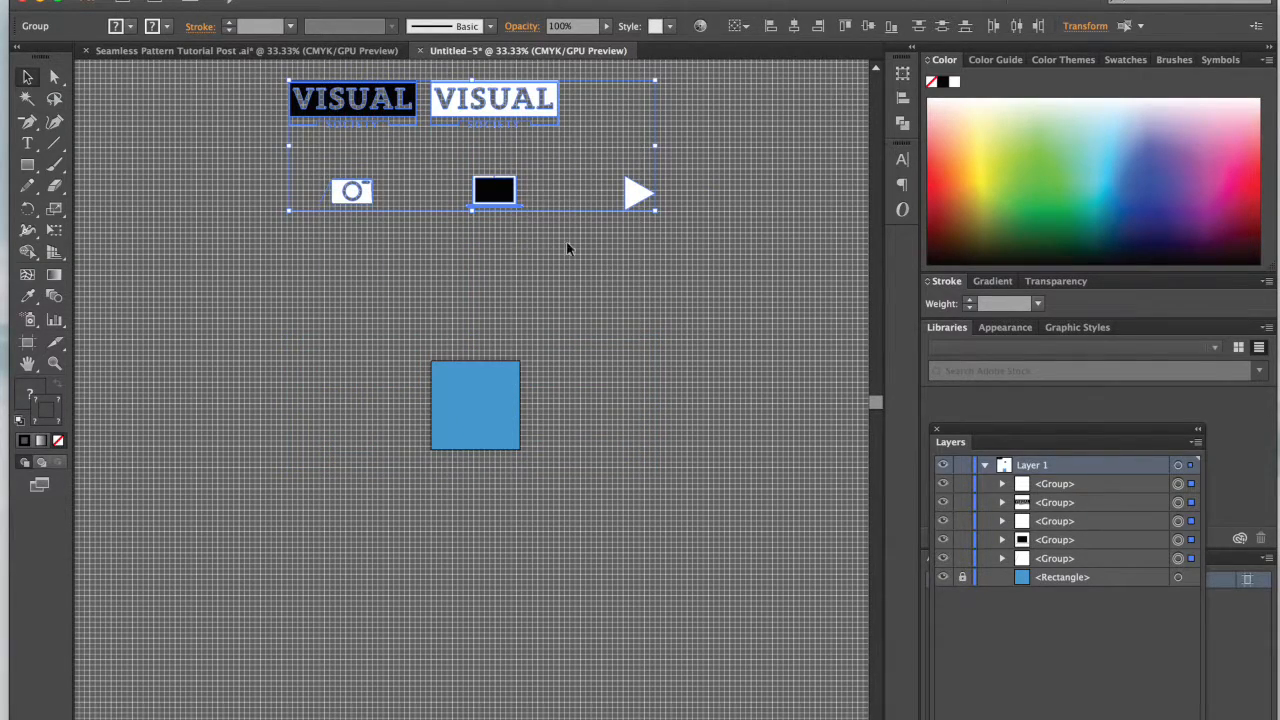
Step: Copy the white pen nib icon from the pattern tile in the Seamless Pattern Tutorial Post document into the new document
left_click(310, 52)
left_click(410, 414)
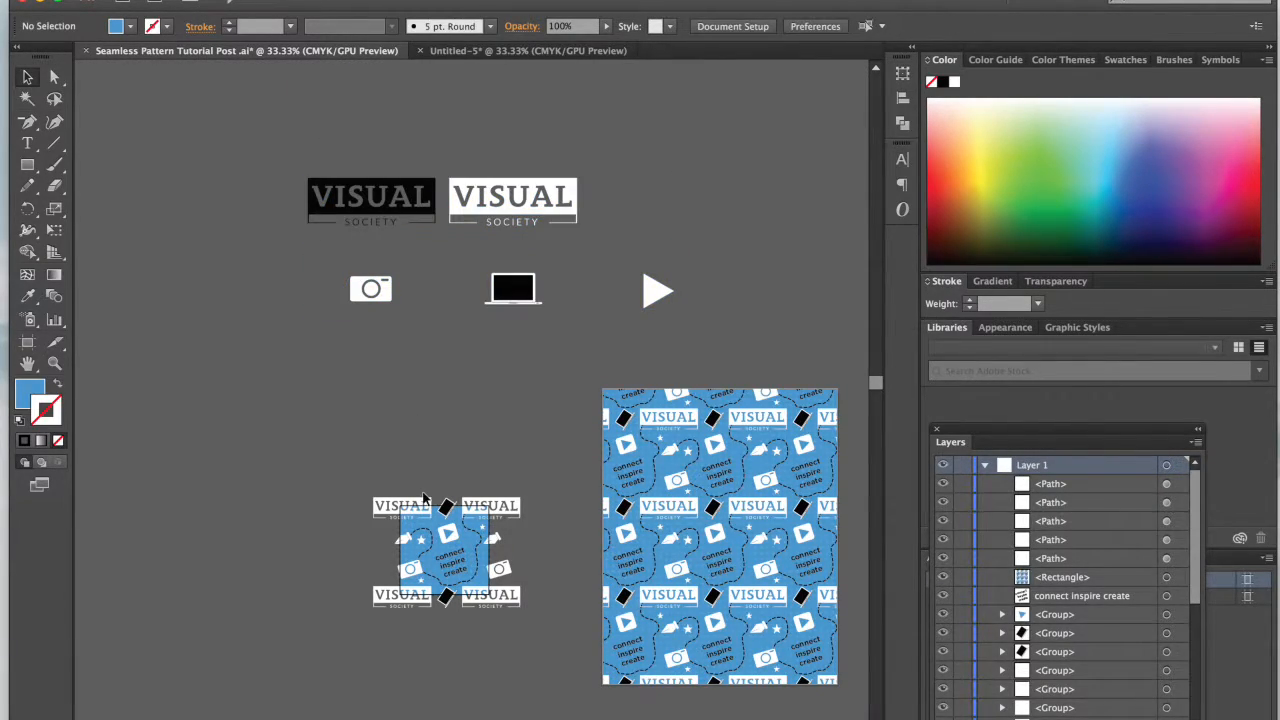
key("ctrl+plus")
key("ctrl+plus")
scroll(454, 479, "down", 3)
key("a")
key("super+plus")
key("super+plus")
key("super+plus")
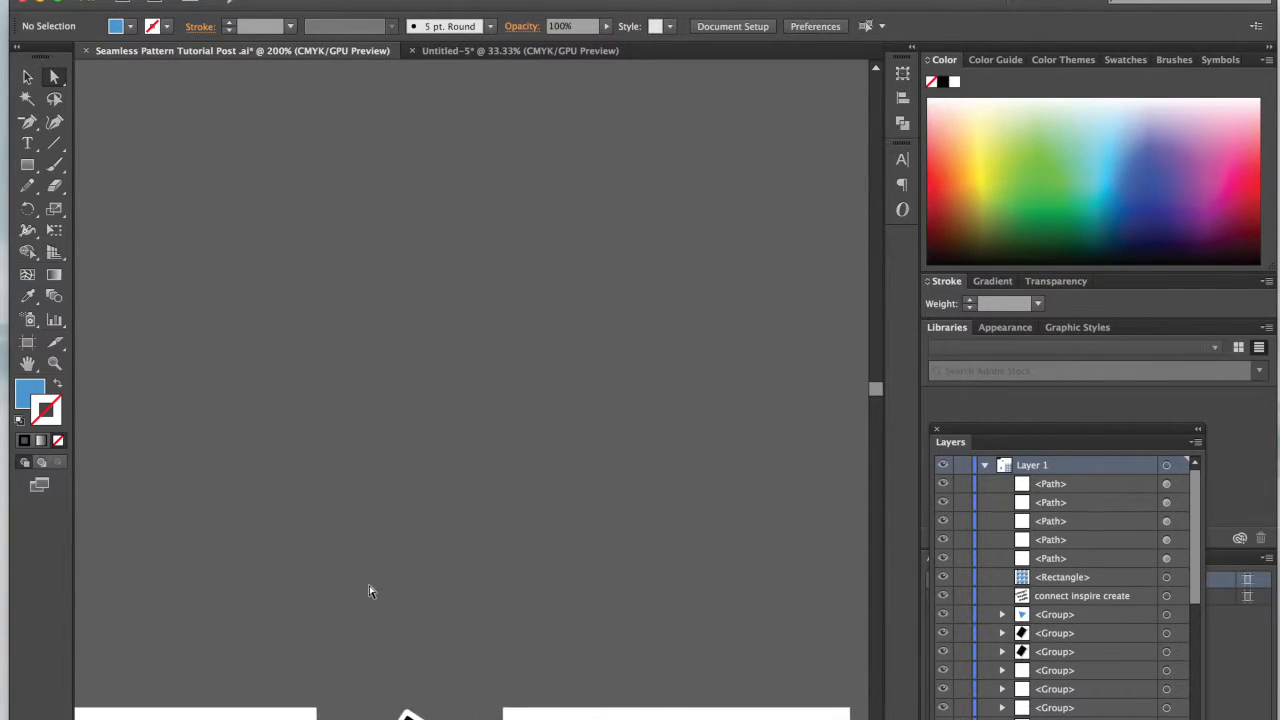
scroll(370, 591, "down", 5)
scroll(370, 591, "down", 5)
key("v")
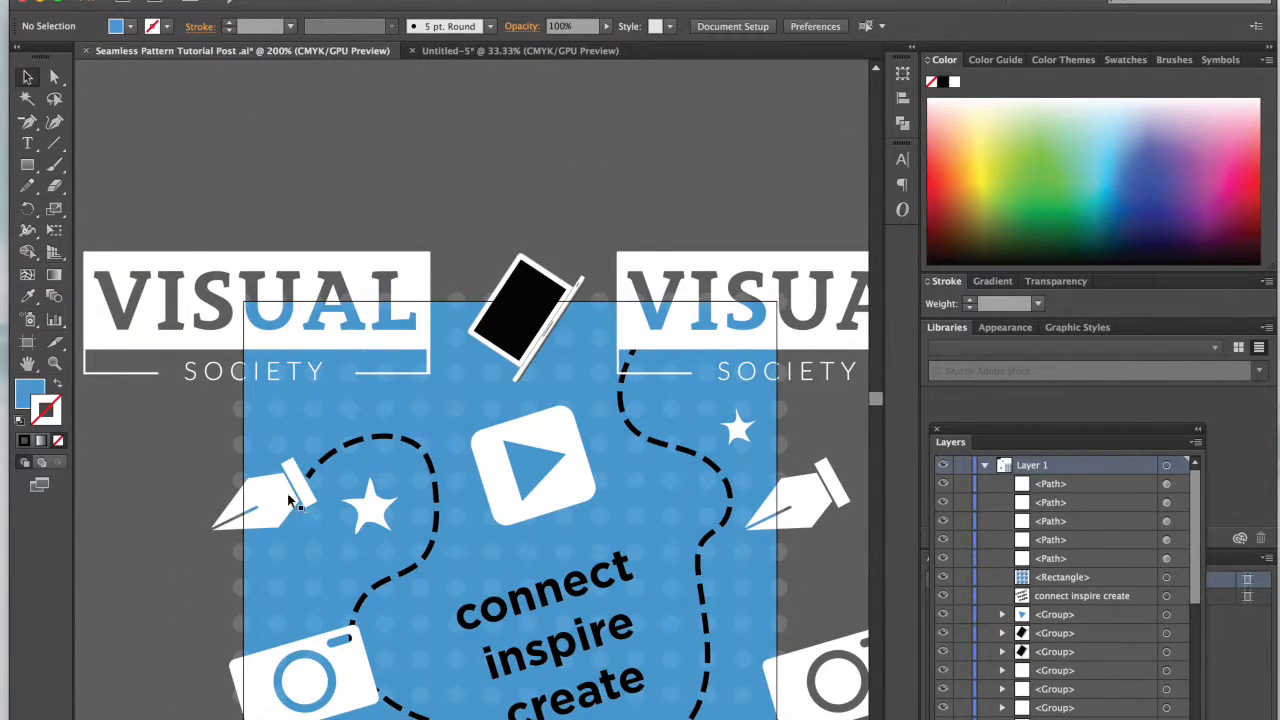
double_click(289, 500)
left_click(473, 50)
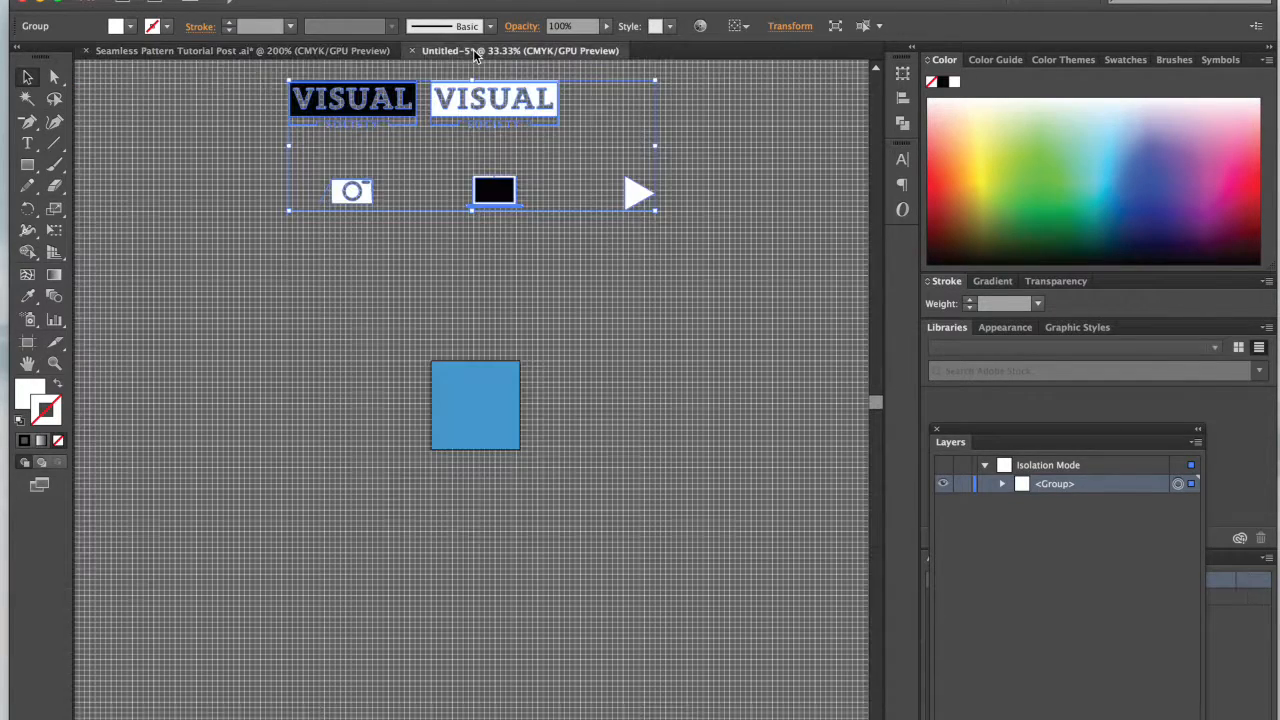
left_click(373, 275)
key("super+v")
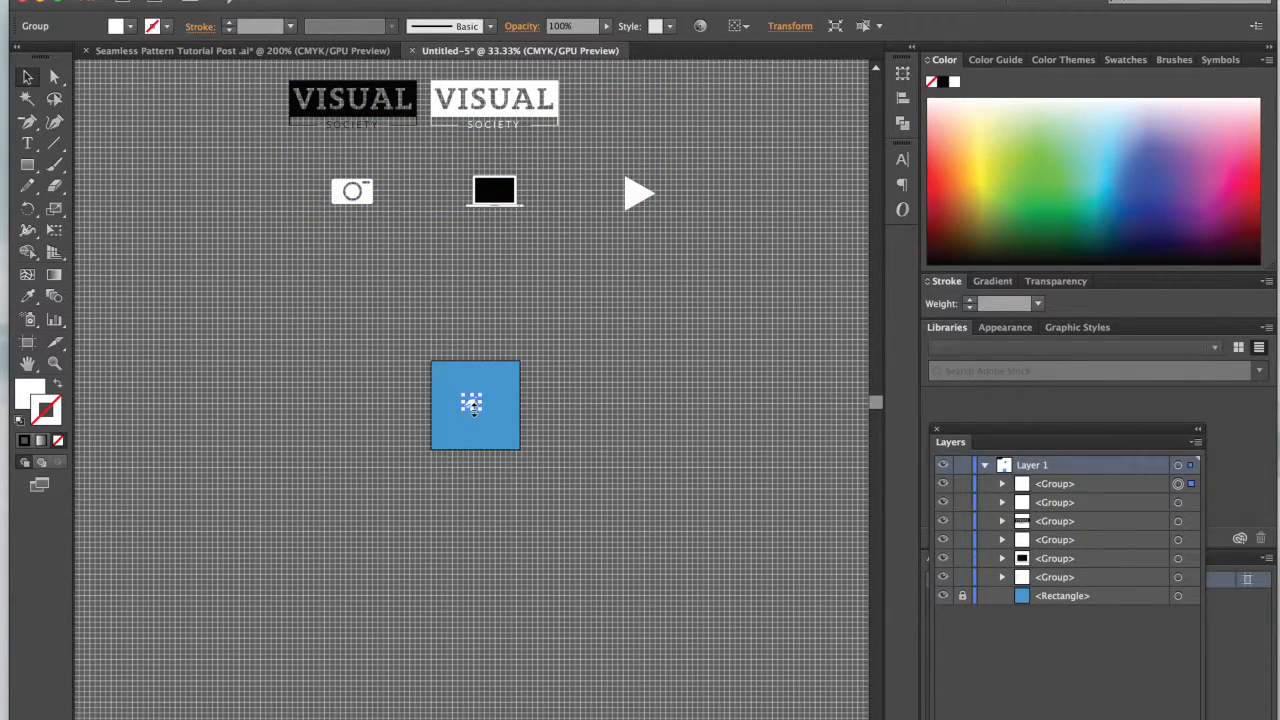
Step: Place the pen icon at the left end of the icon row and shift the camera icon slightly right to make room
left_click_drag(471, 405, 284, 197)
left_click(349, 271)
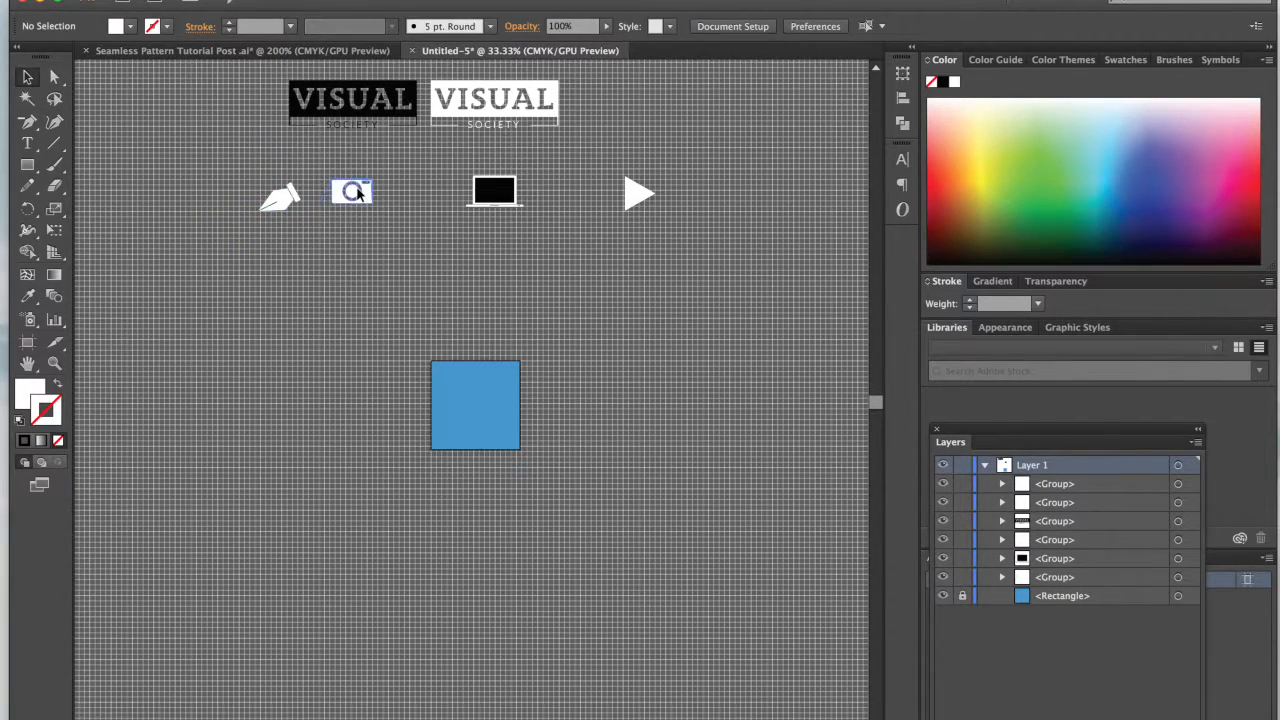
left_click_drag(376, 195, 400, 197)
left_click(450, 254)
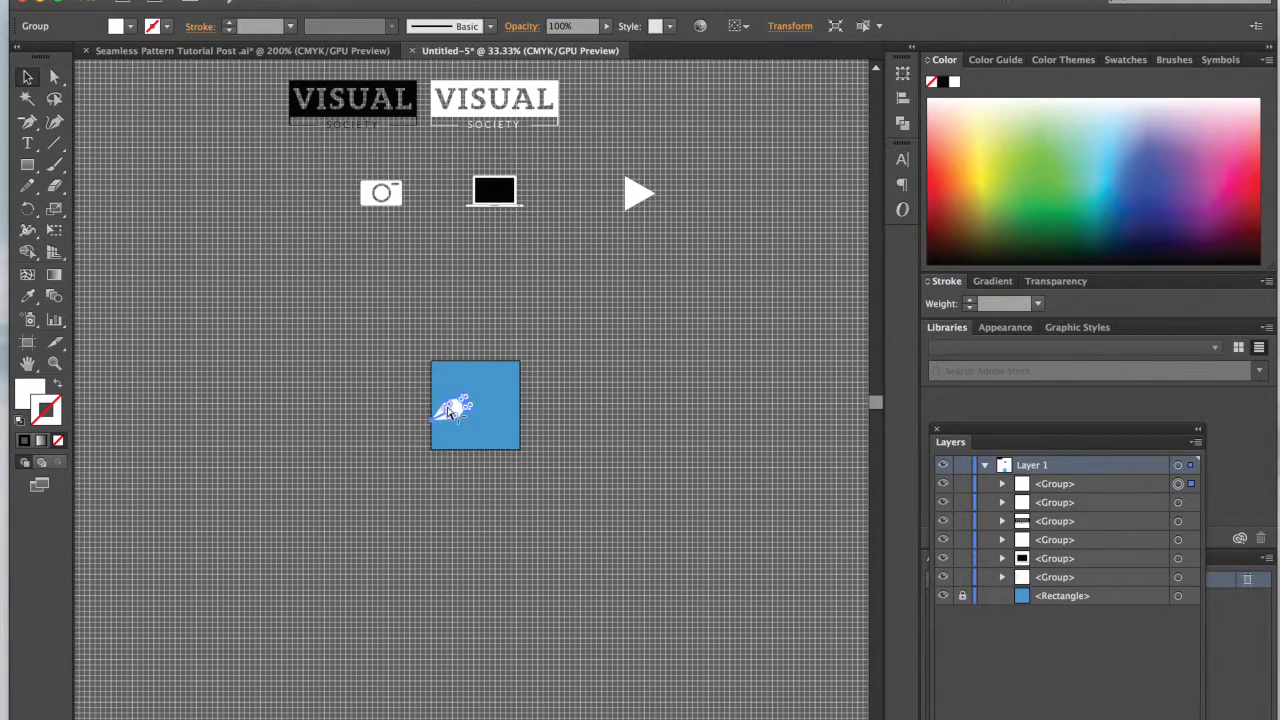
Step: Move the pen icon onto the blue square's upper-left corner, overlapping both edges, and scale it down to about 104 × 72 px
scroll(446, 404, "up", 4)
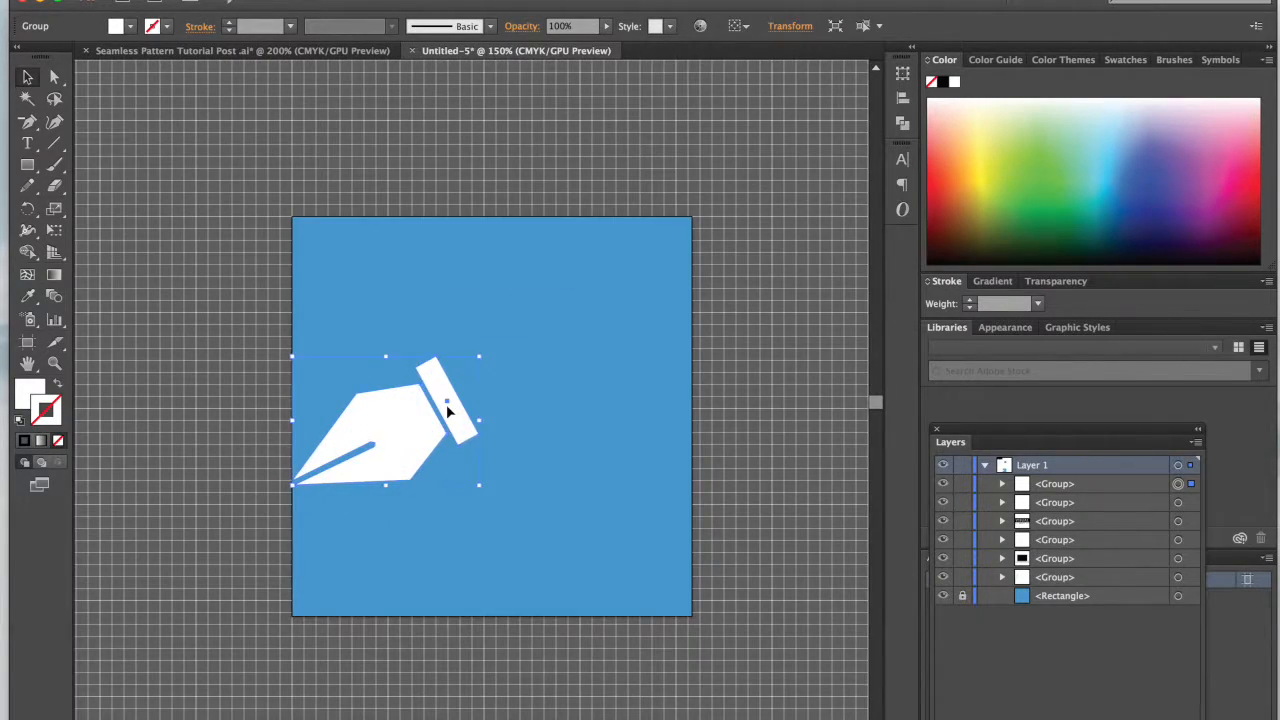
scroll(542, 392, "right", 3)
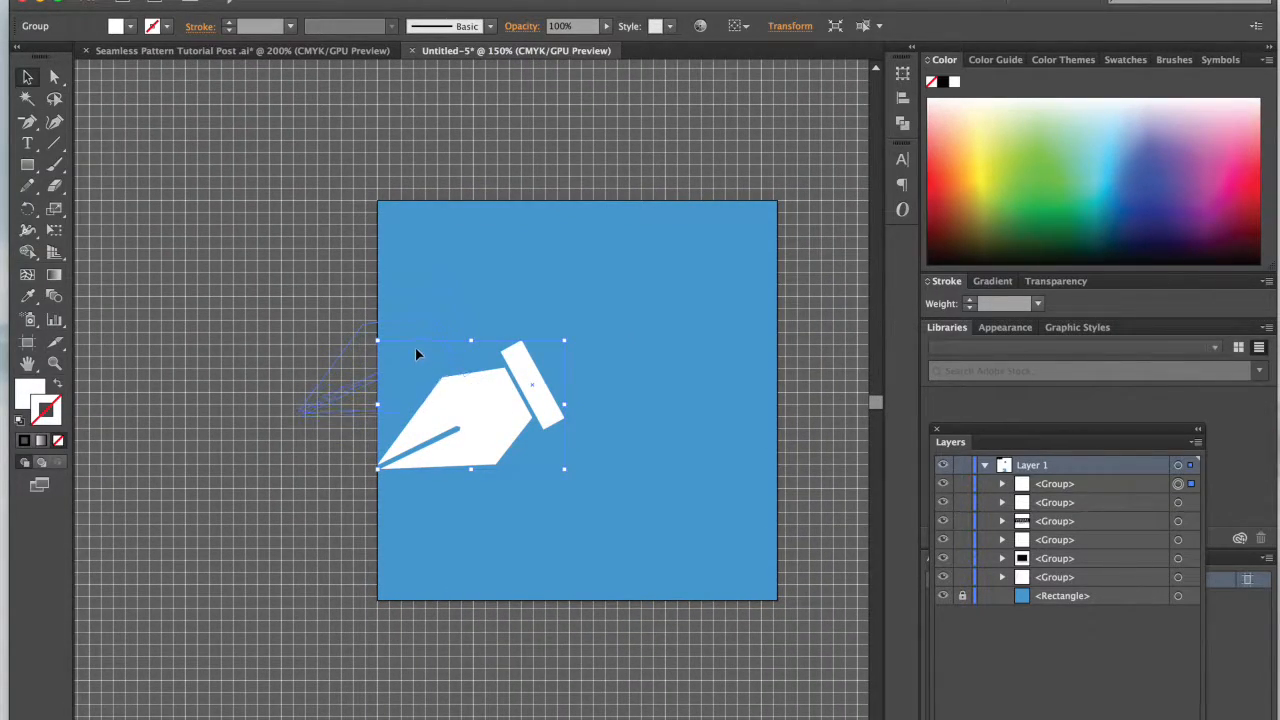
left_click_drag(414, 350, 414, 365)
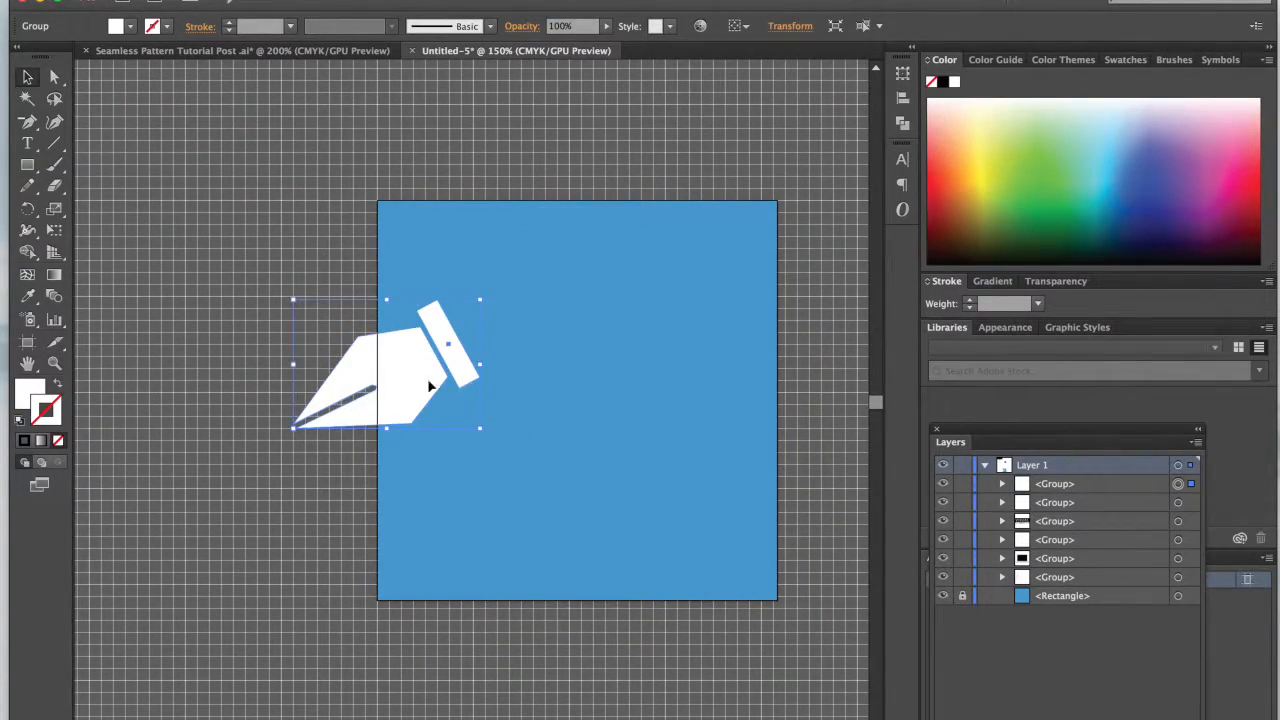
scroll(403, 391, "up", 1)
scroll(403, 398, "up", 1)
left_click_drag(391, 414, 405, 258)
left_click_drag(484, 308, 459, 298)
left_click_drag(410, 258, 398, 251)
left_click(483, 377)
scroll(483, 376, "right", 2)
scroll(483, 376, "up", 2)
scroll(483, 376, "down", 2)
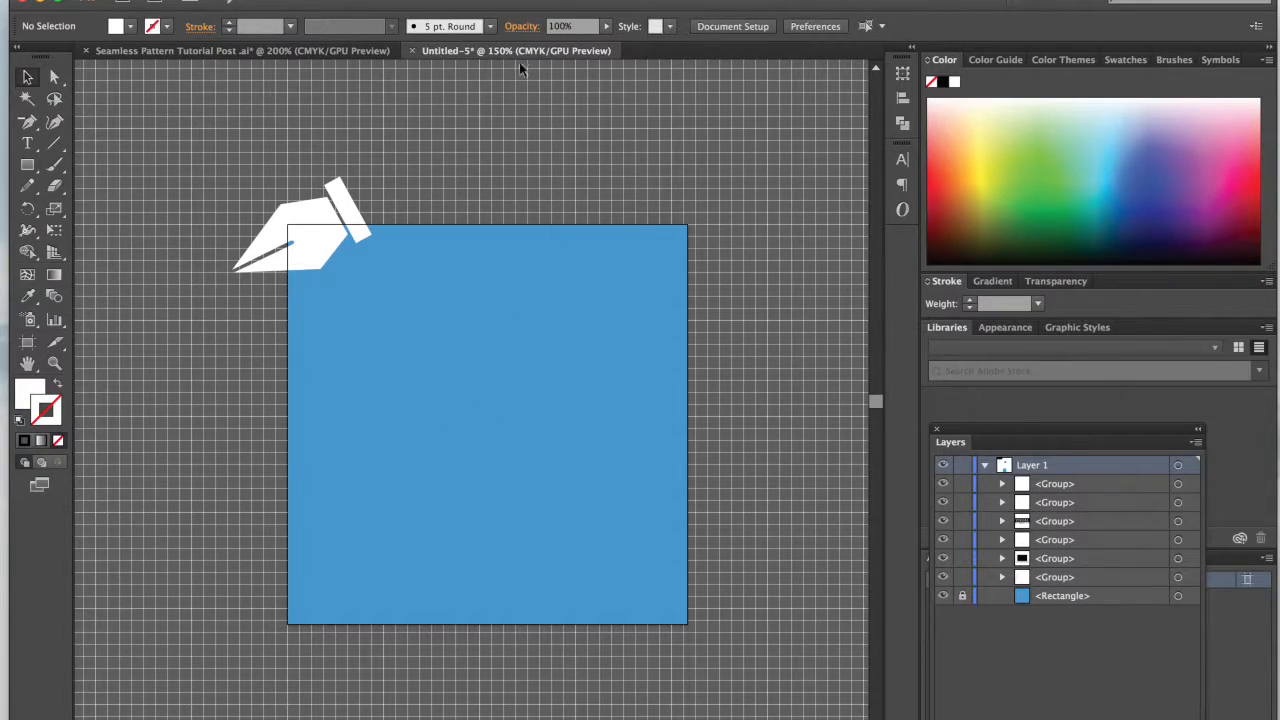
Step: Show the transform properties of the pen icon on the blue square's upper-left corner
left_click(504, 6)
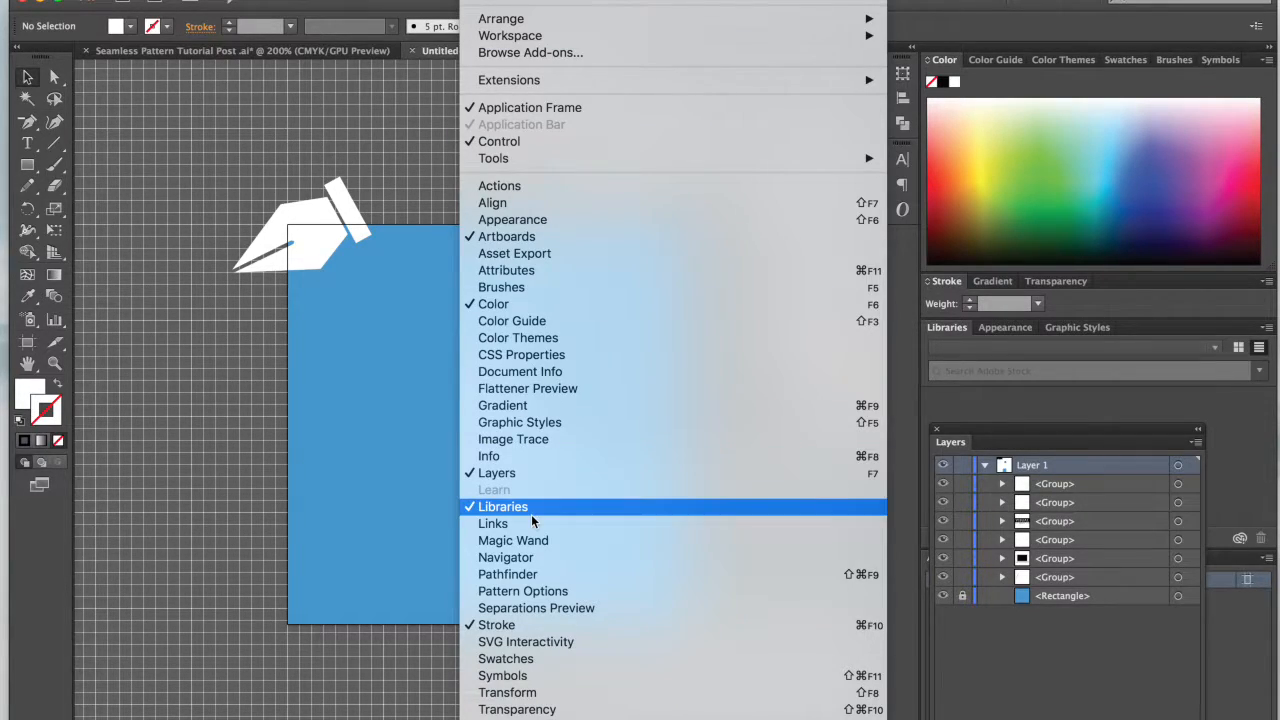
left_click(518, 694)
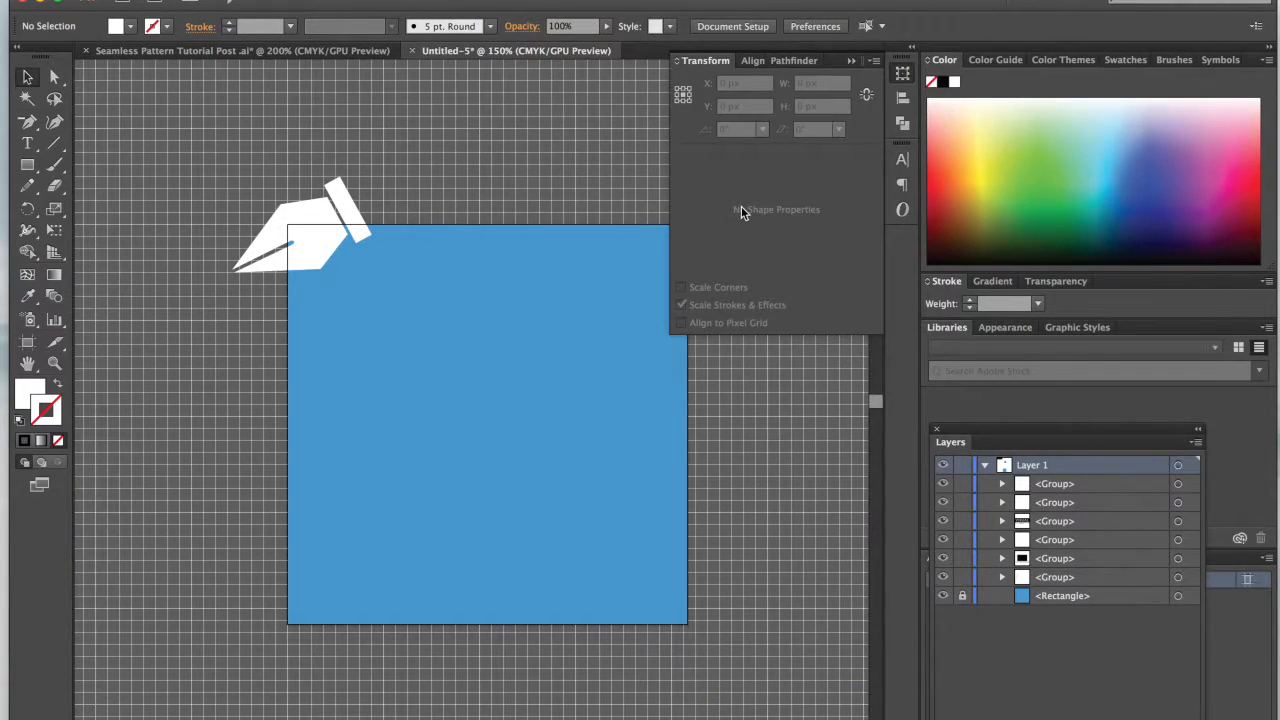
left_click(312, 243)
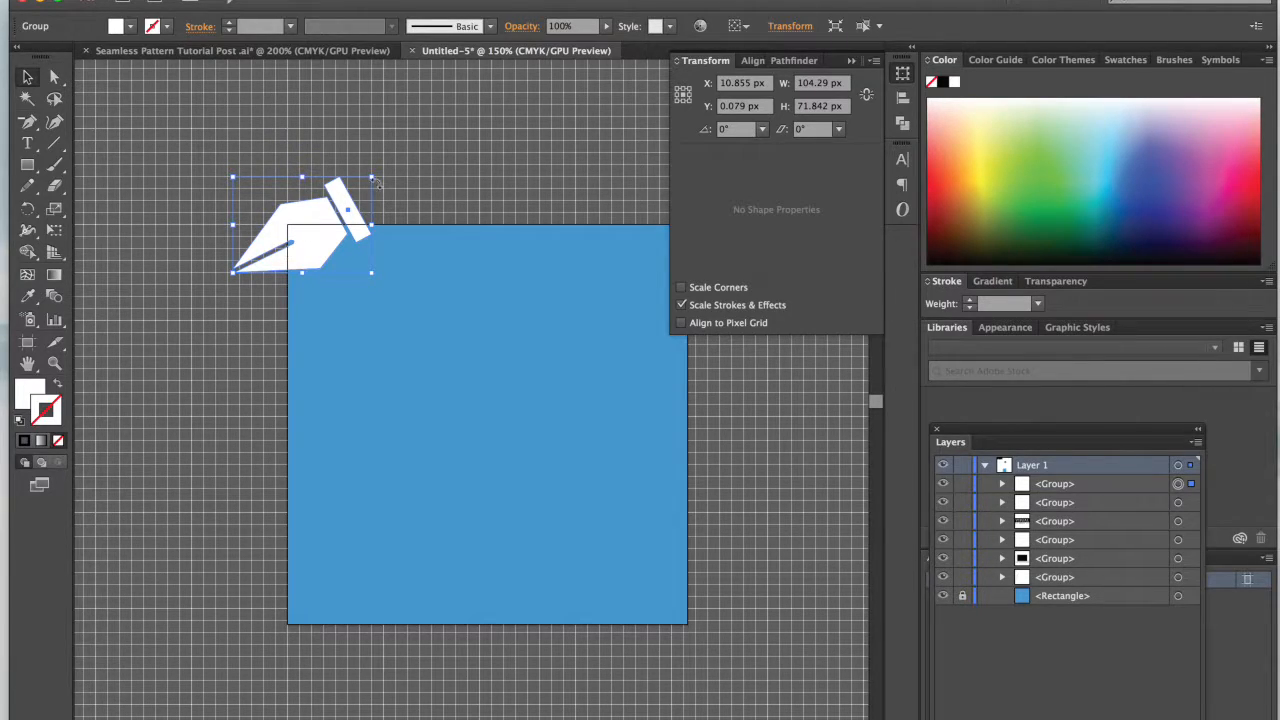
scroll(613, 239, "right", 3)
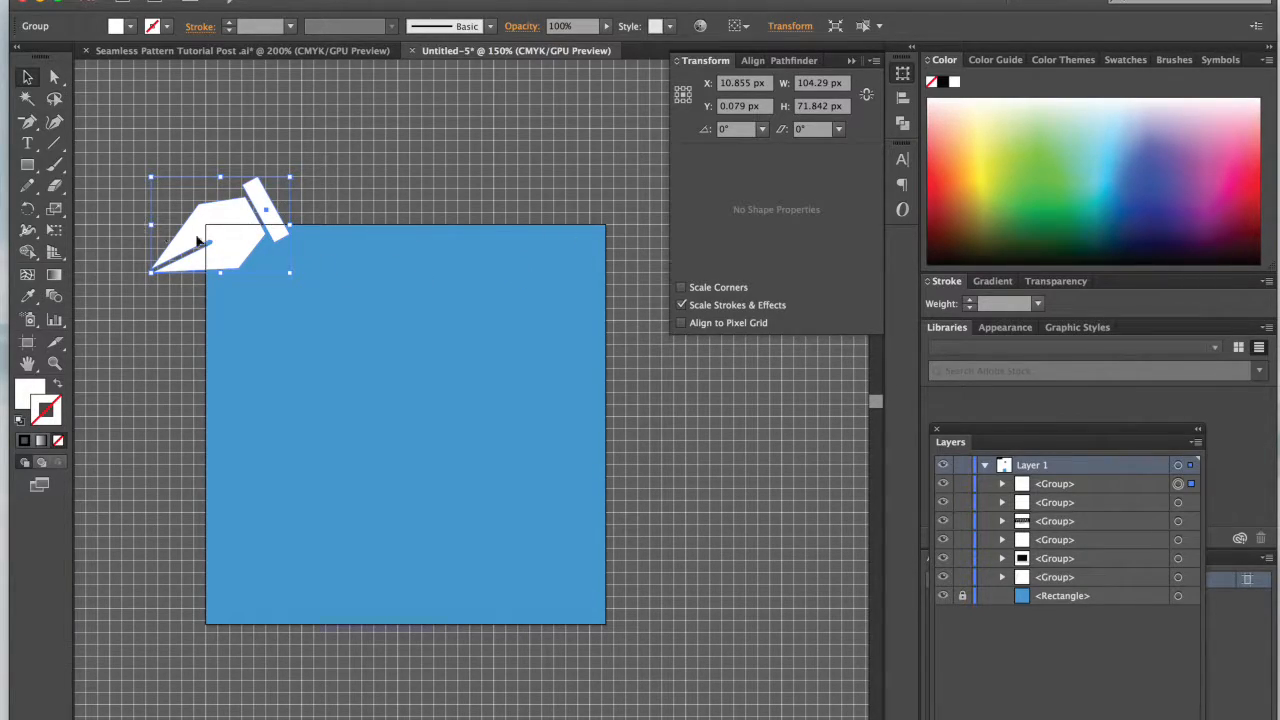
scroll(288, 267, "left", 3)
scroll(288, 267, "up", 2)
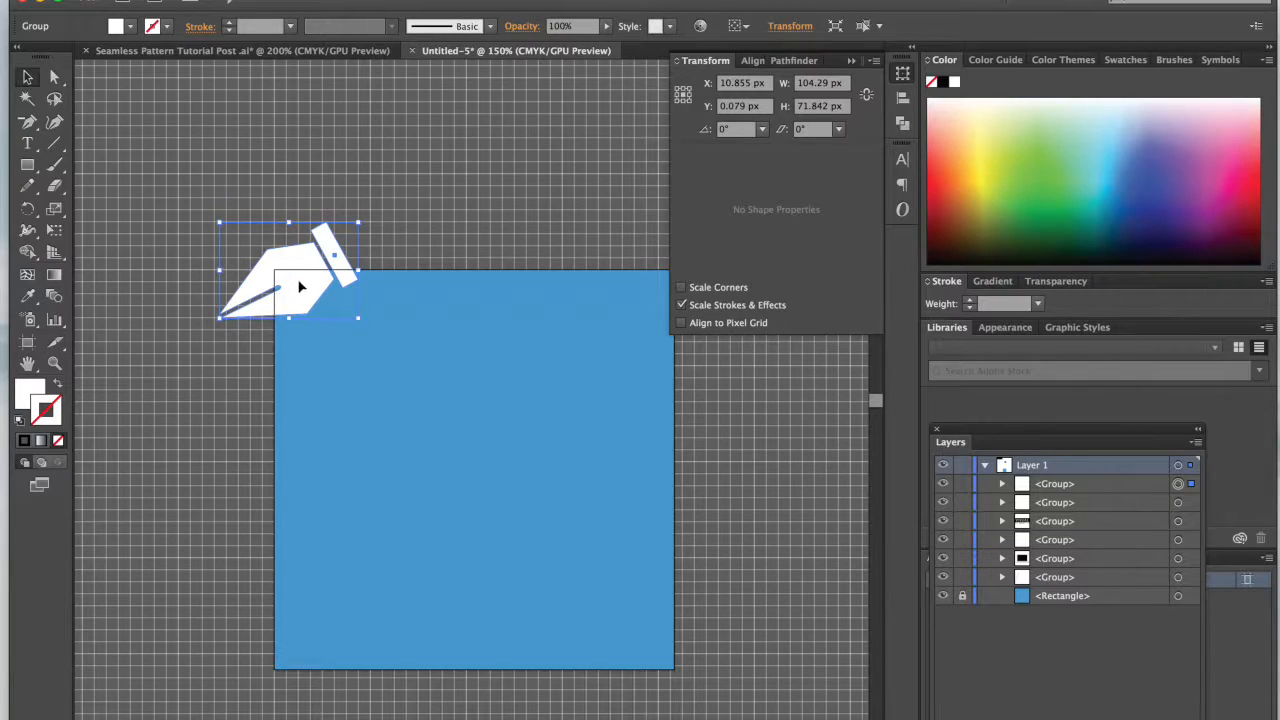
Step: Paste a copy of the pen icon in front of the original and move it to about X 52 px, Y 5 px
key("super")
key("super+f")
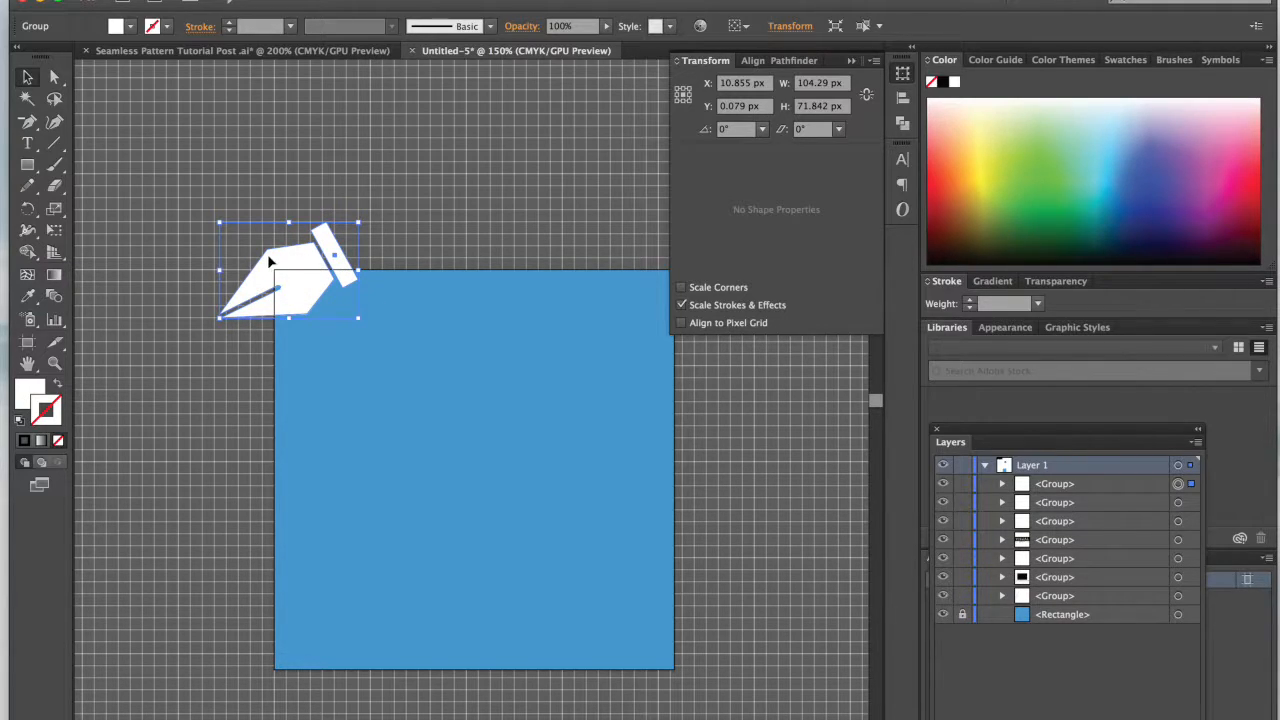
left_click_drag(303, 290, 358, 296)
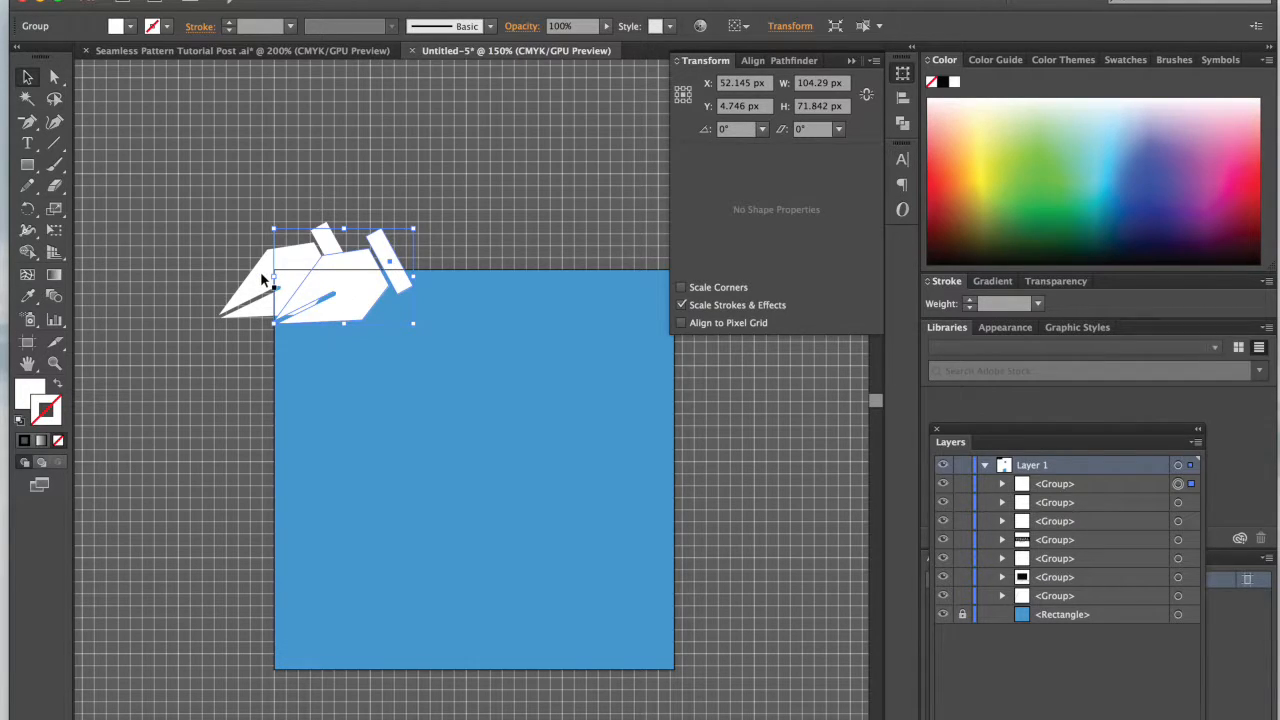
Step: Undo the pen copy's move and offset the copy horizontally by adding 300 px to its X value
key("super+z")
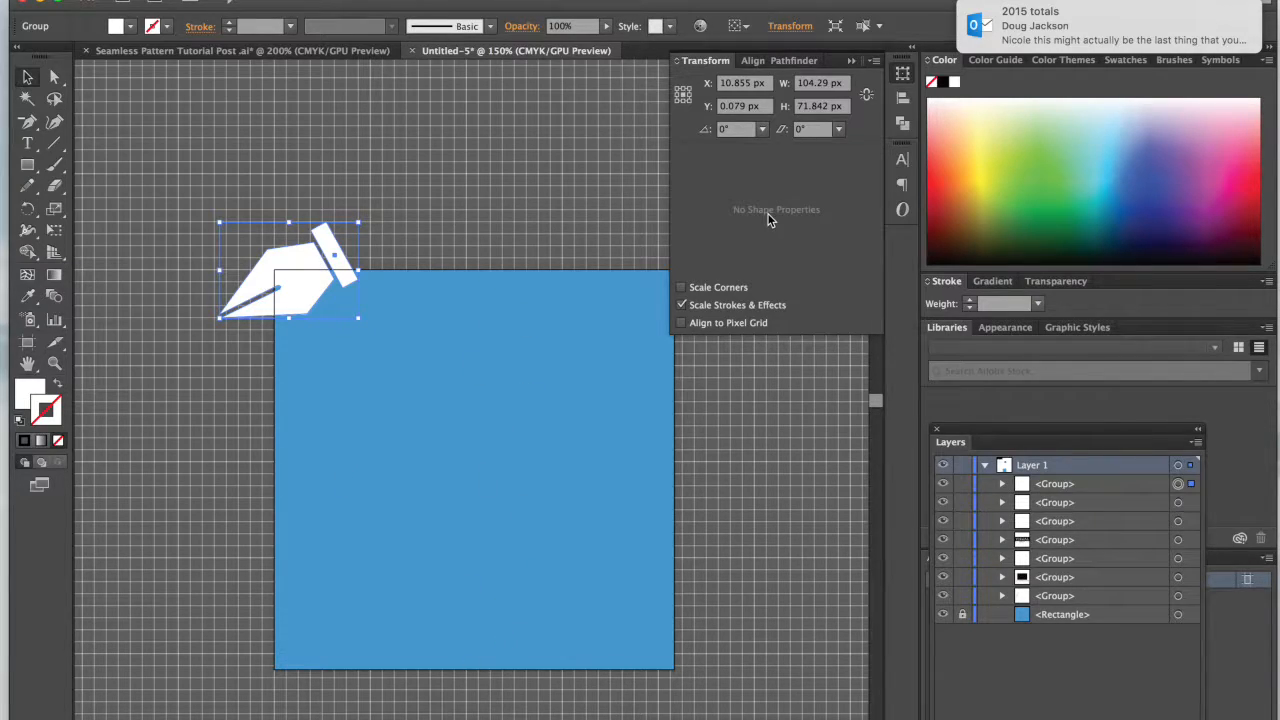
left_click(716, 87)
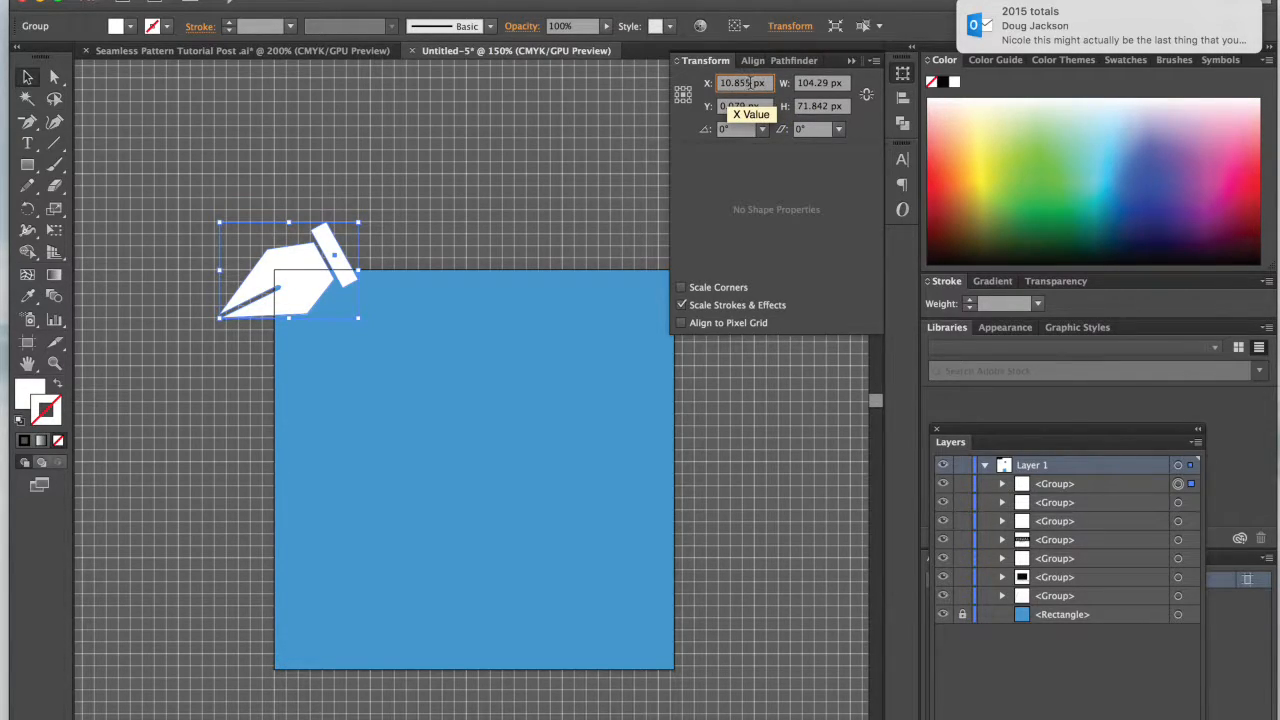
type("+")
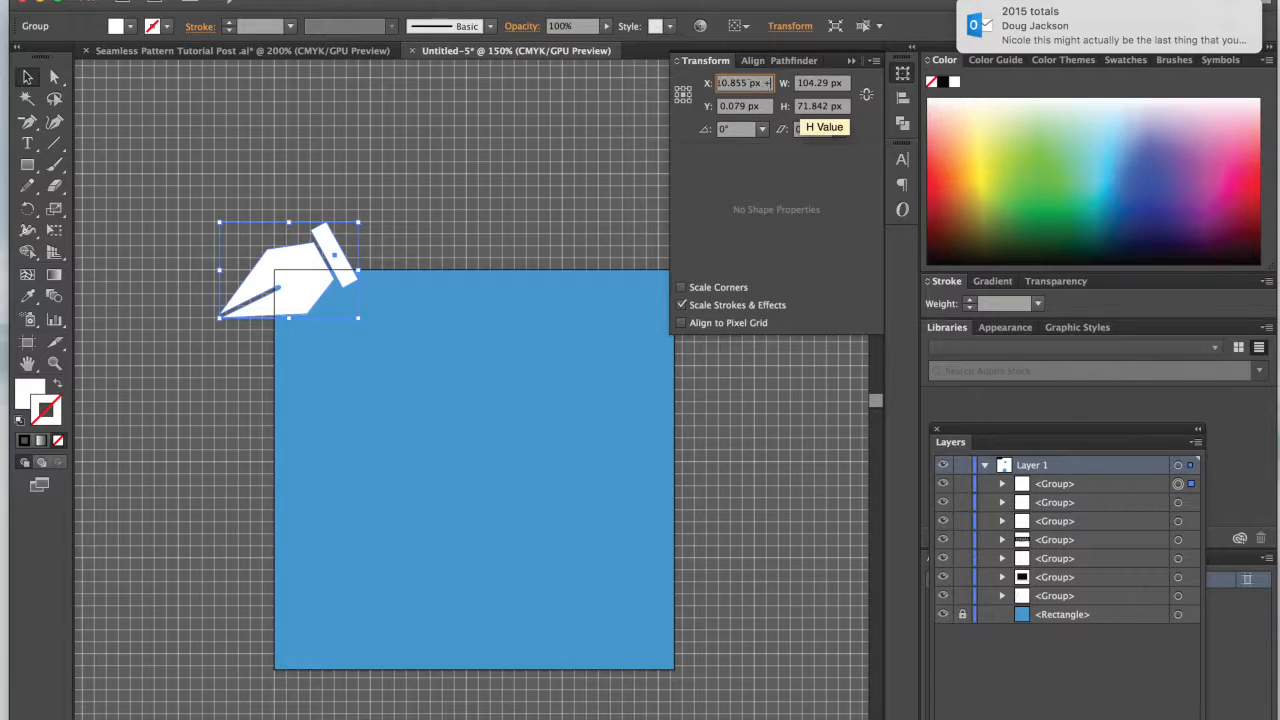
type(" 300")
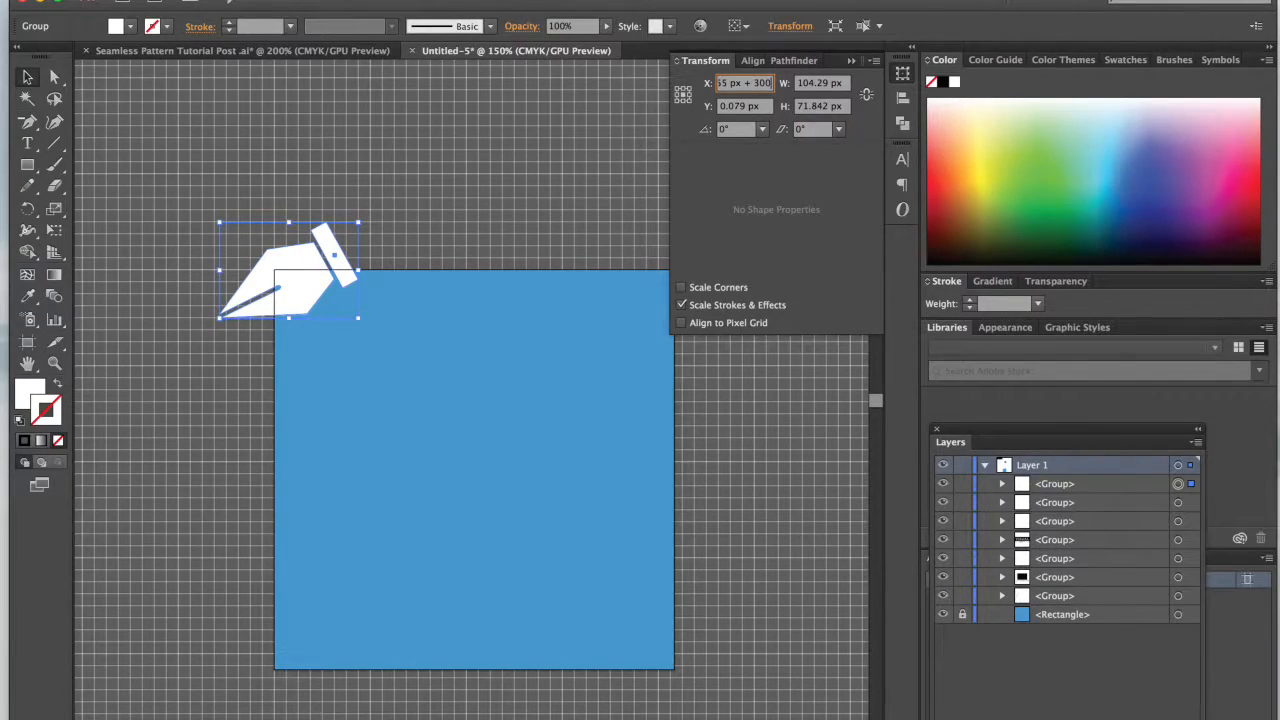
key("alt+Return")
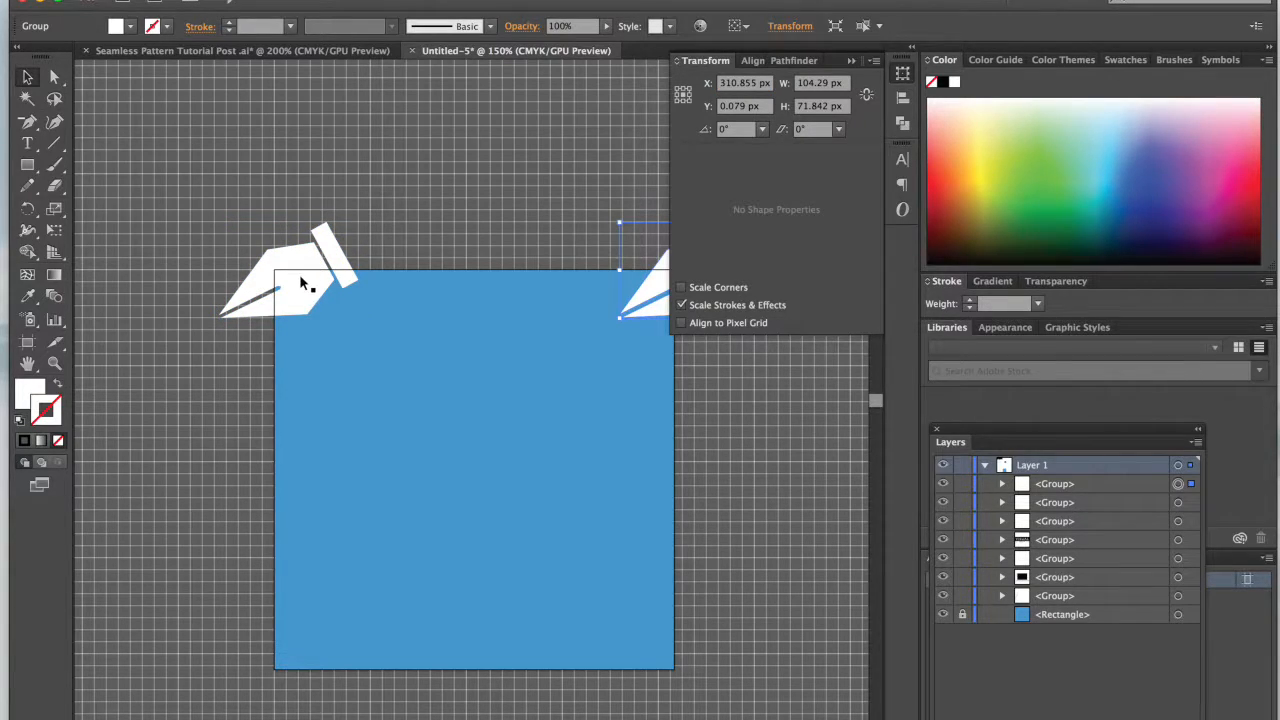
Step: Select both pen icons on the blue square's upper corners and paste copies of them in front
scroll(642, 314, "right", 3)
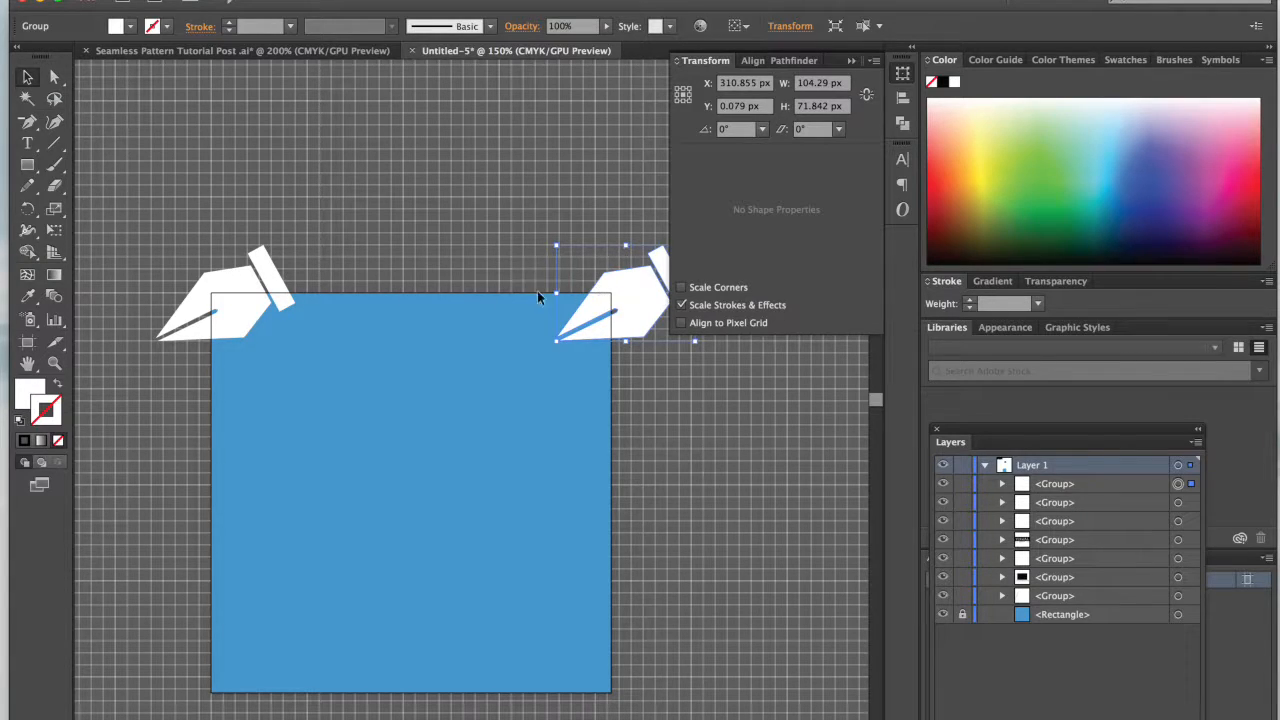
scroll(473, 300, "down", 2)
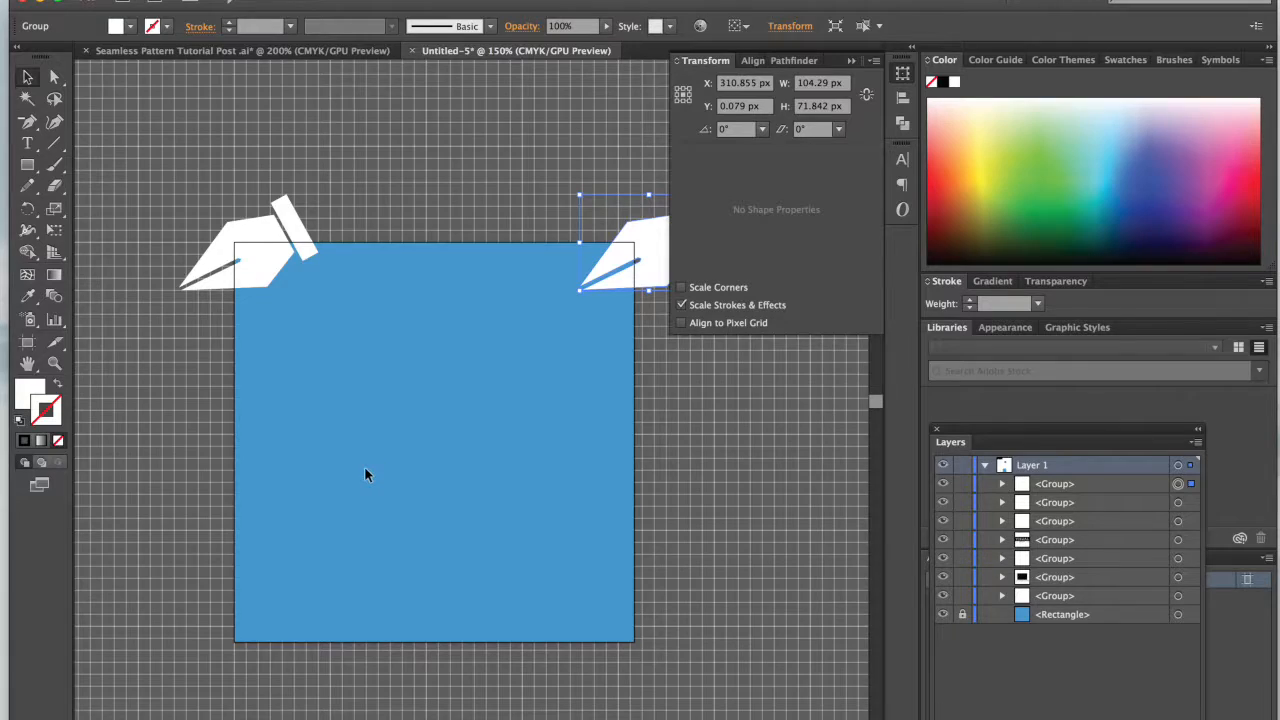
scroll(365, 475, "up", 2)
scroll(365, 475, "right", 2)
left_click(183, 338, "shift")
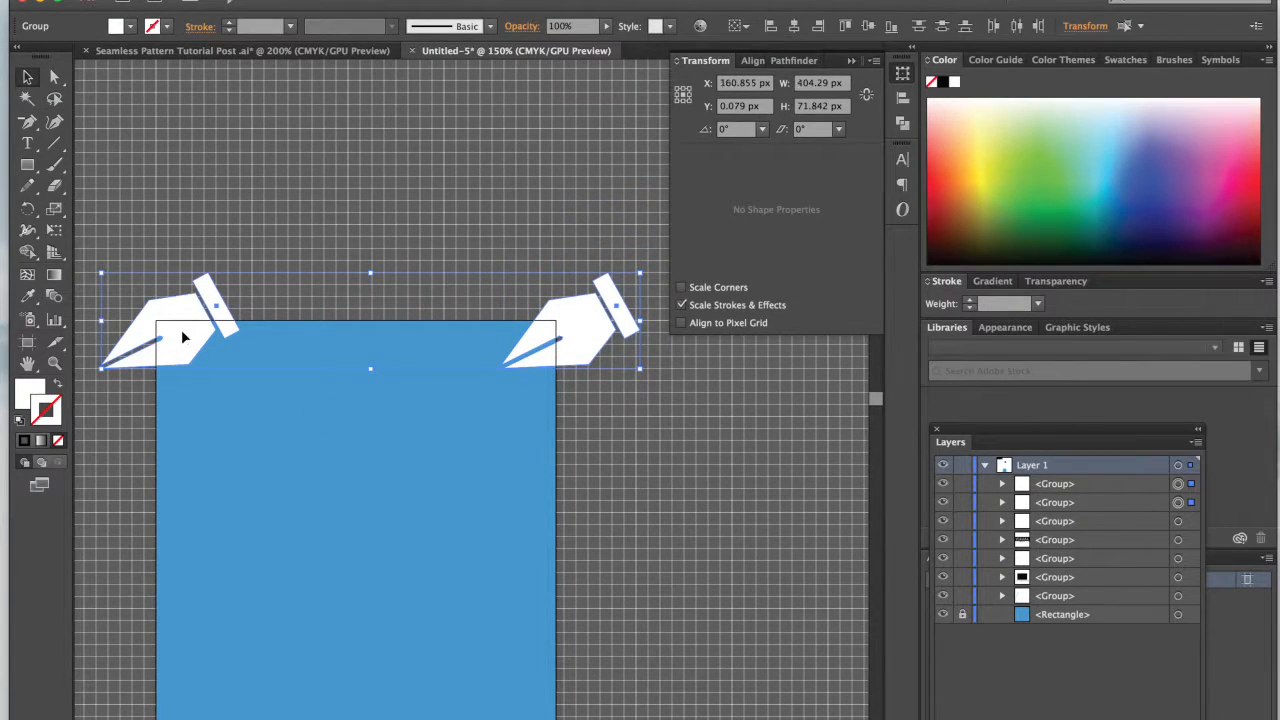
key("super+shift+b")
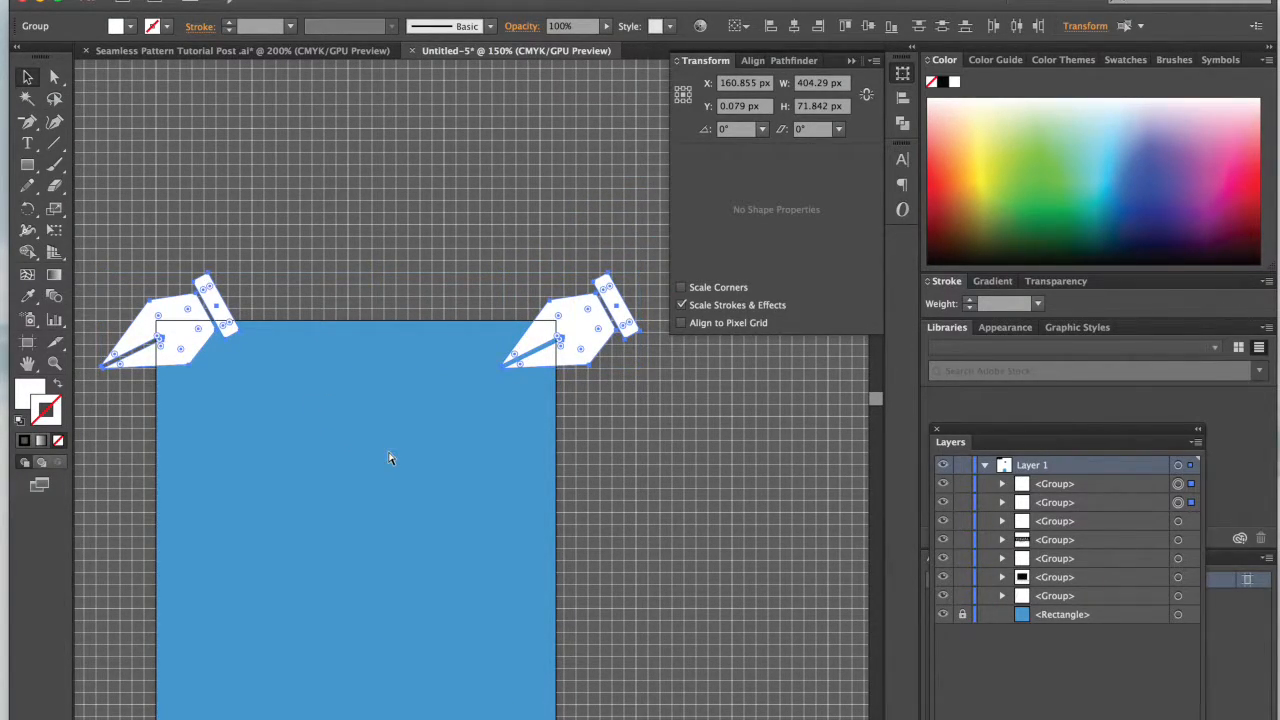
key("super+shift+b")
key("super+shift+b")
key("super+shift+b")
key("super+shift+b")
key("super+c")
key("super+f")
key("super+shift+b")
scroll(388, 441, "down", 3)
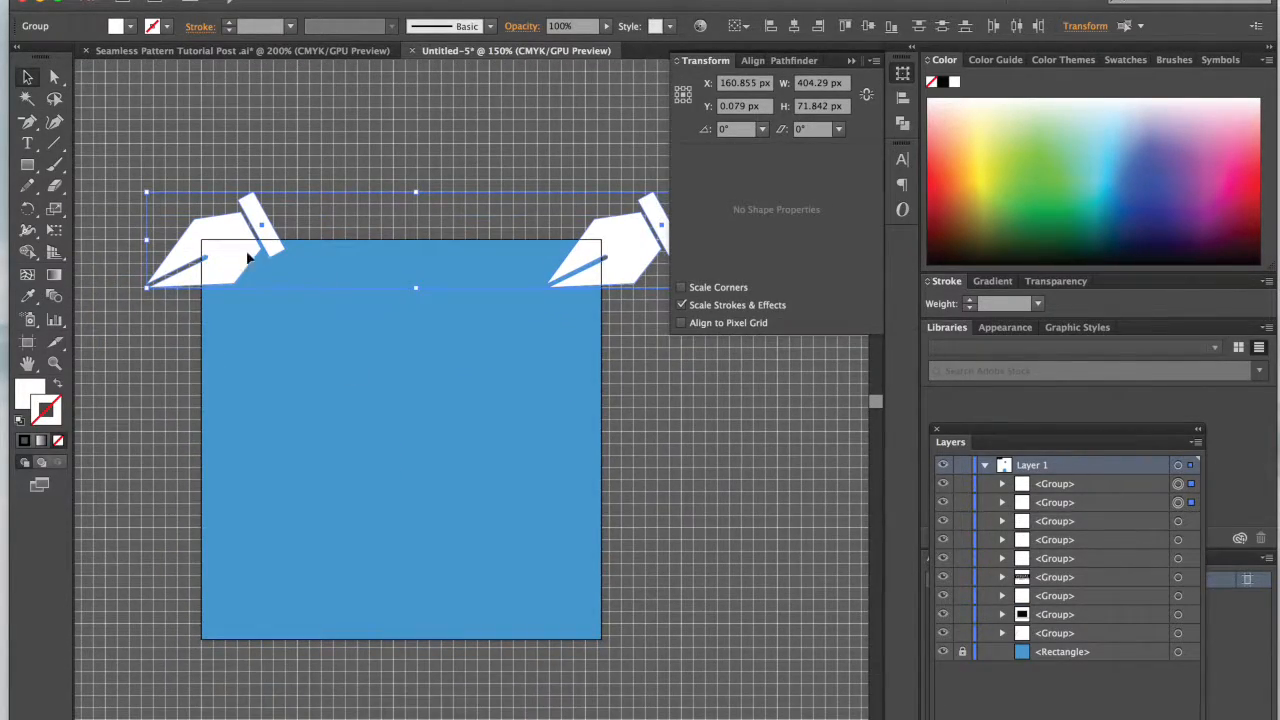
Step: Offset the pasted pen pair onto the blue square's lower corners by adding 300 px to its Y value
left_click_drag(240, 256, 240, 289)
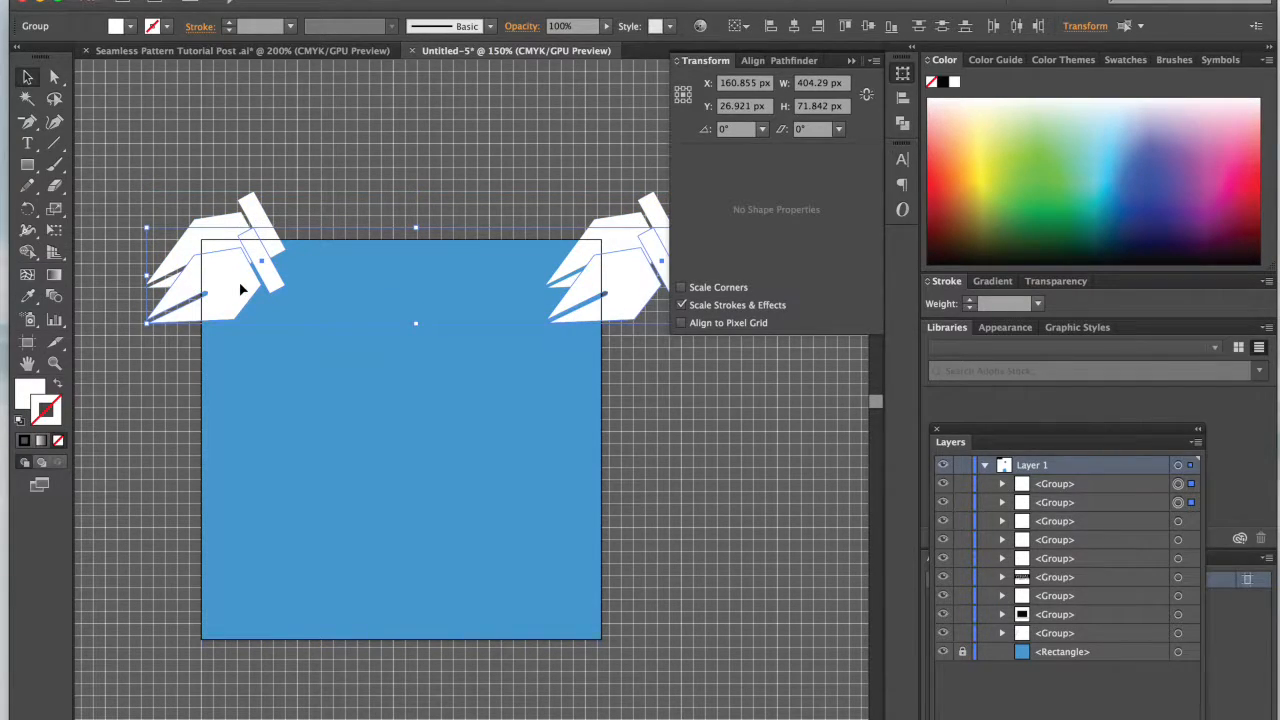
key("ctrl+z")
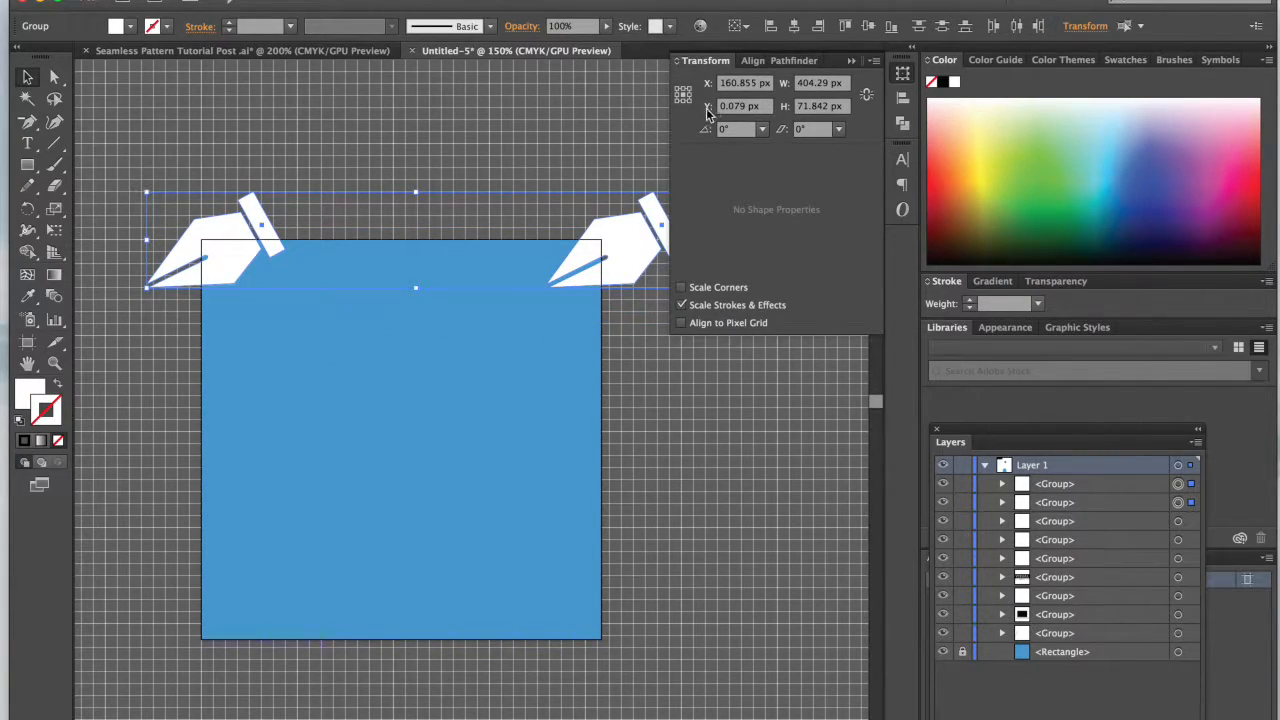
left_click(753, 108)
type("+")
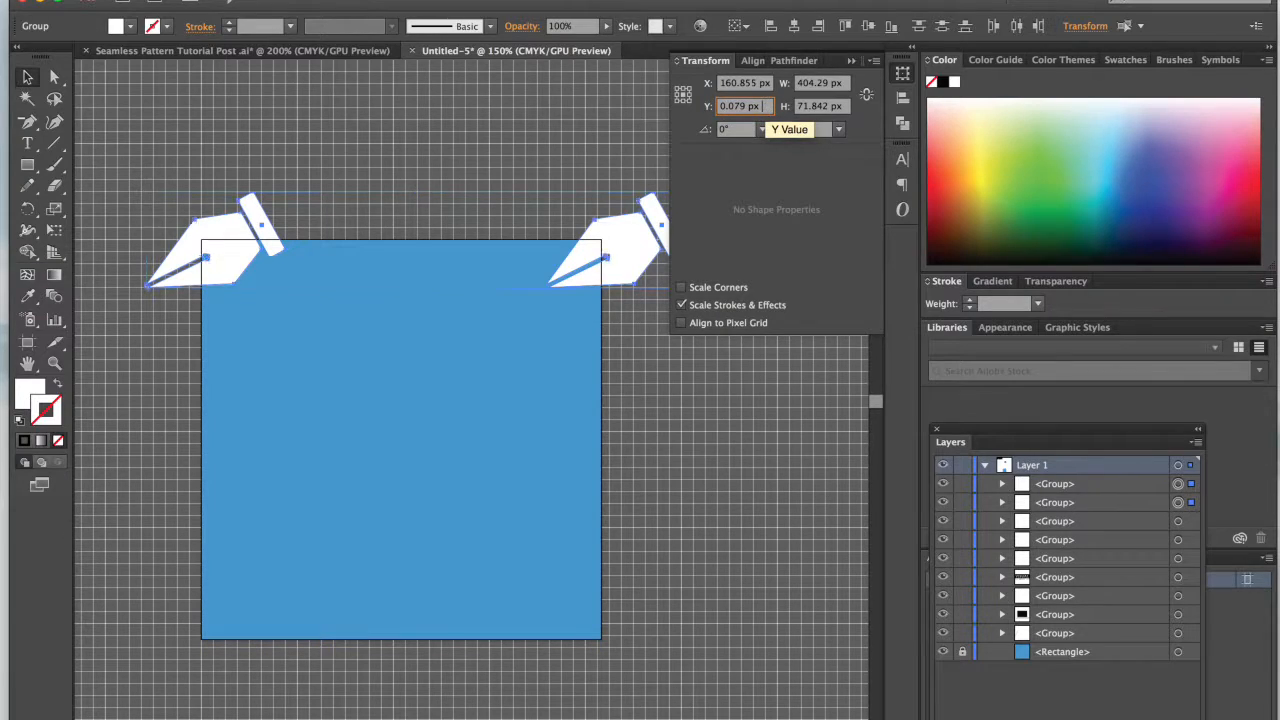
type(" 300")
key("alt+Return")
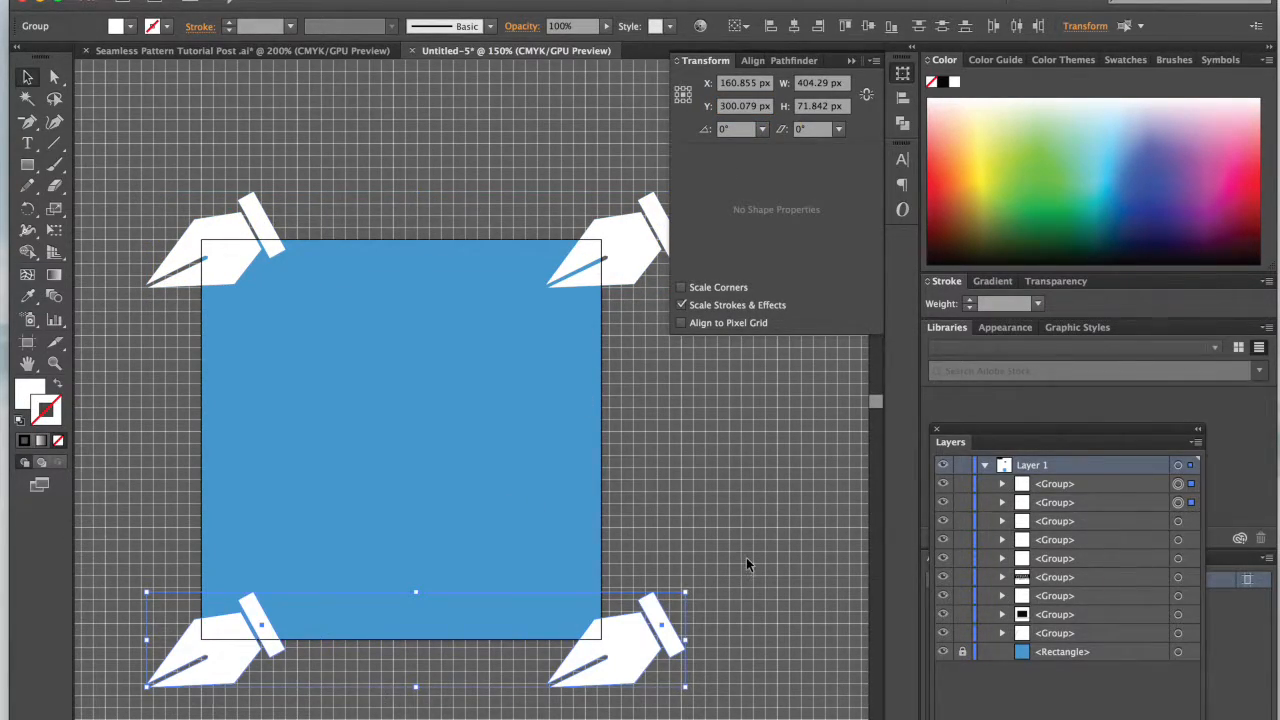
scroll(746, 557, "left", 3)
left_click(760, 522)
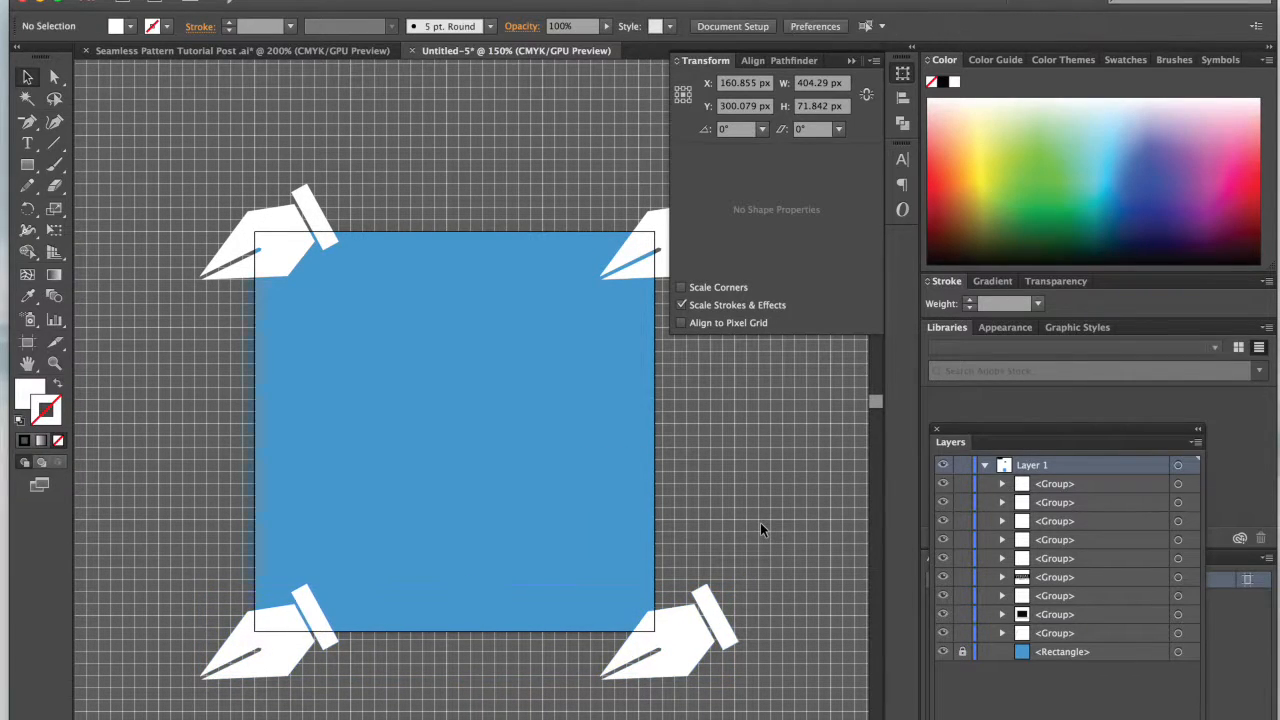
left_click(850, 62)
Step: Place a copy of the VISUAL SOCIETY logo just above the blue square
scroll(635, 450, "down", 2)
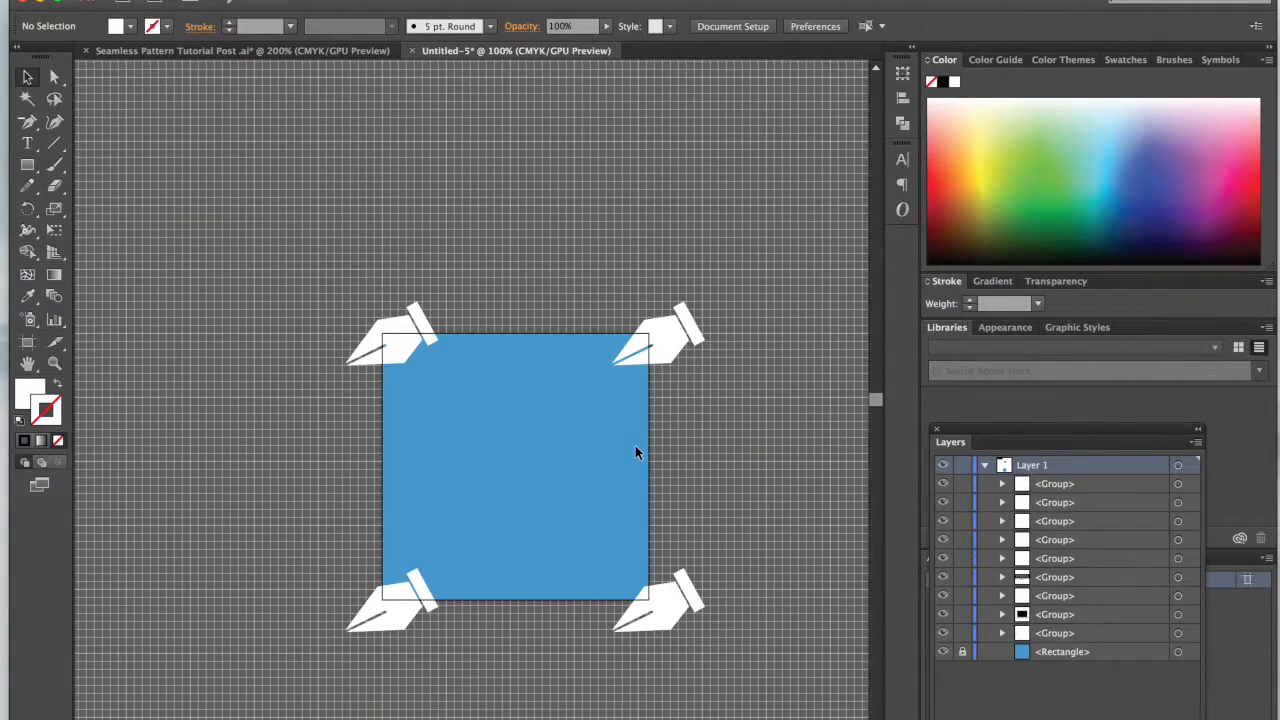
scroll(635, 447, "up", 2)
key("super+minus")
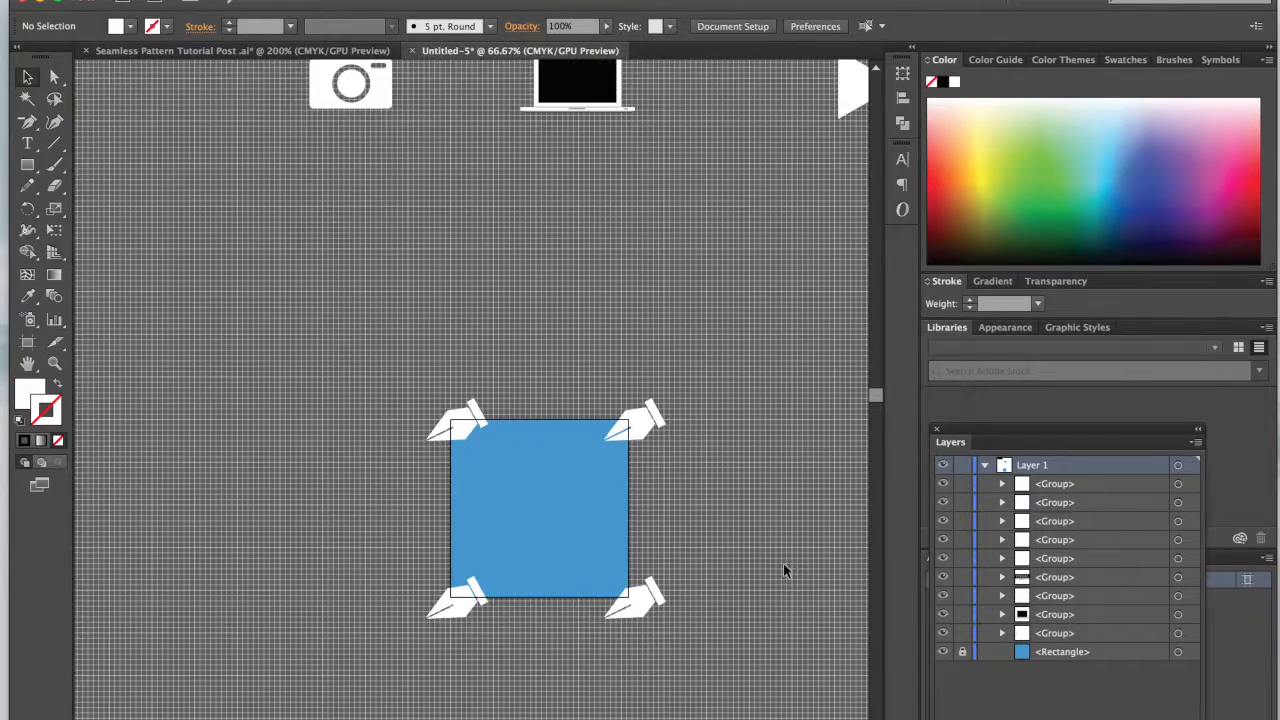
scroll(420, 250, "up", 5)
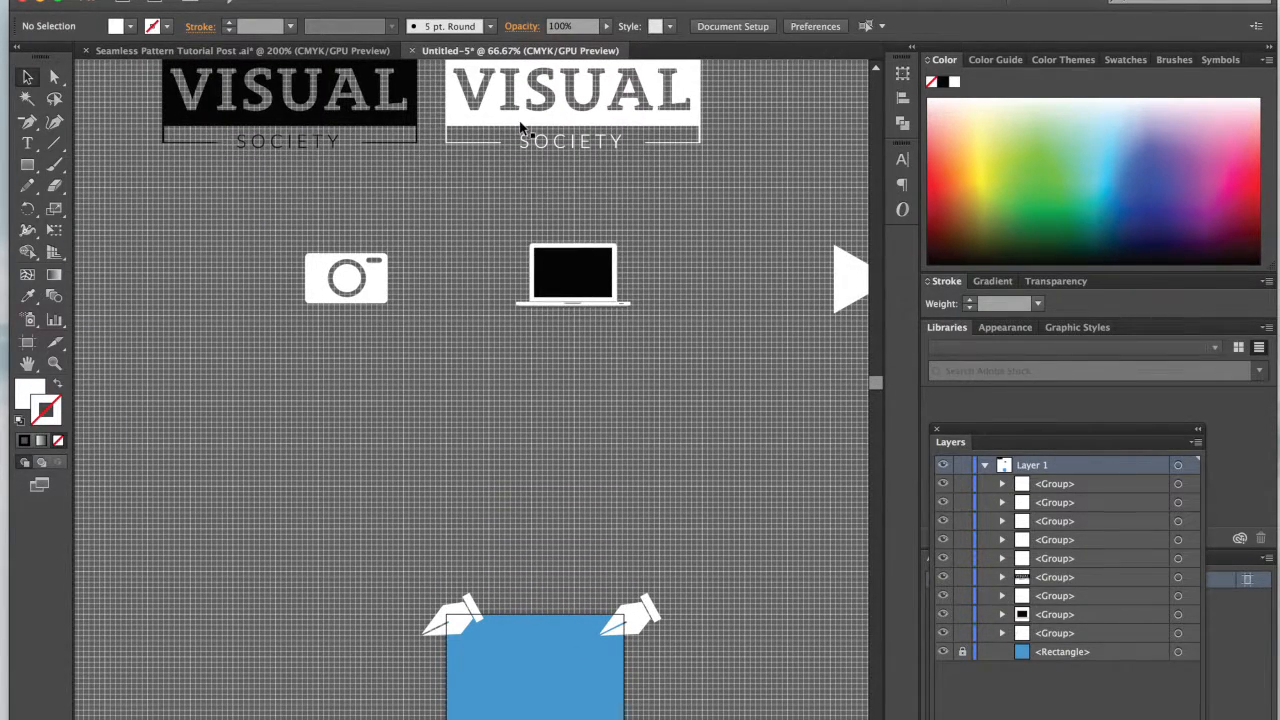
left_click_drag(520, 128, 431, 512)
key("super+plus")
key("super+plus")
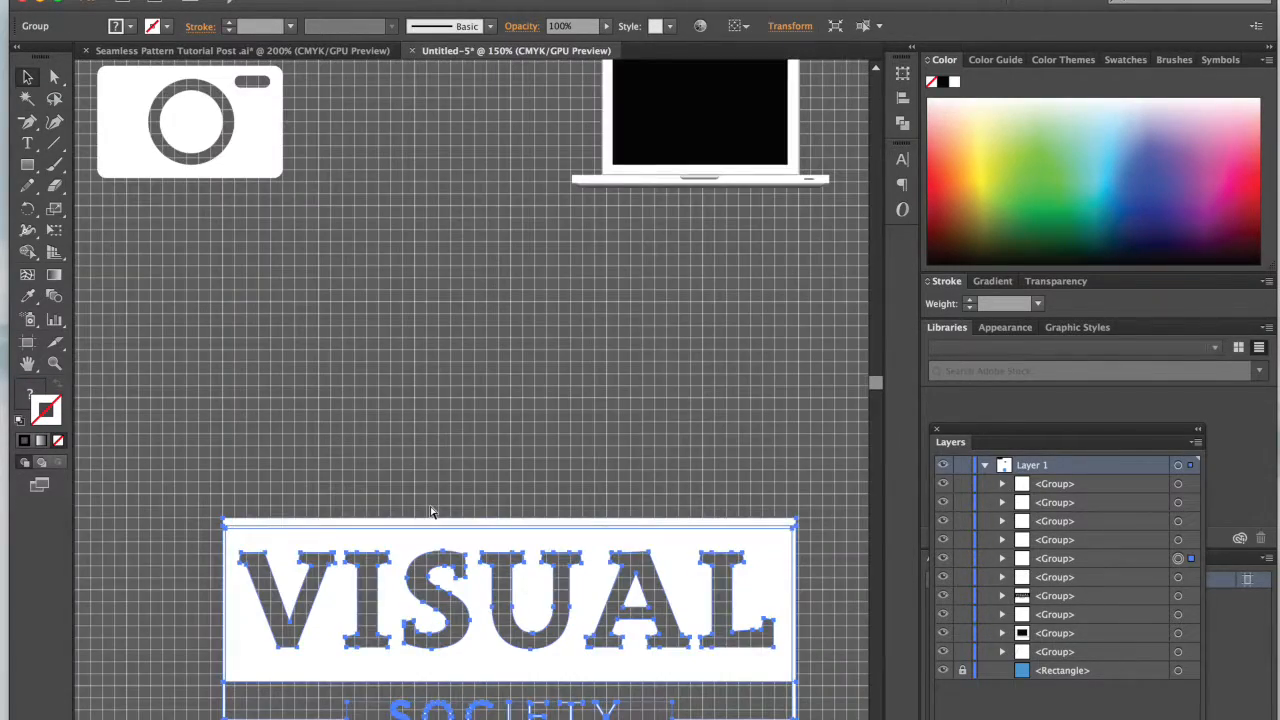
scroll(431, 512, "down", 5)
key("super+minus")
scroll(431, 512, "down", 5)
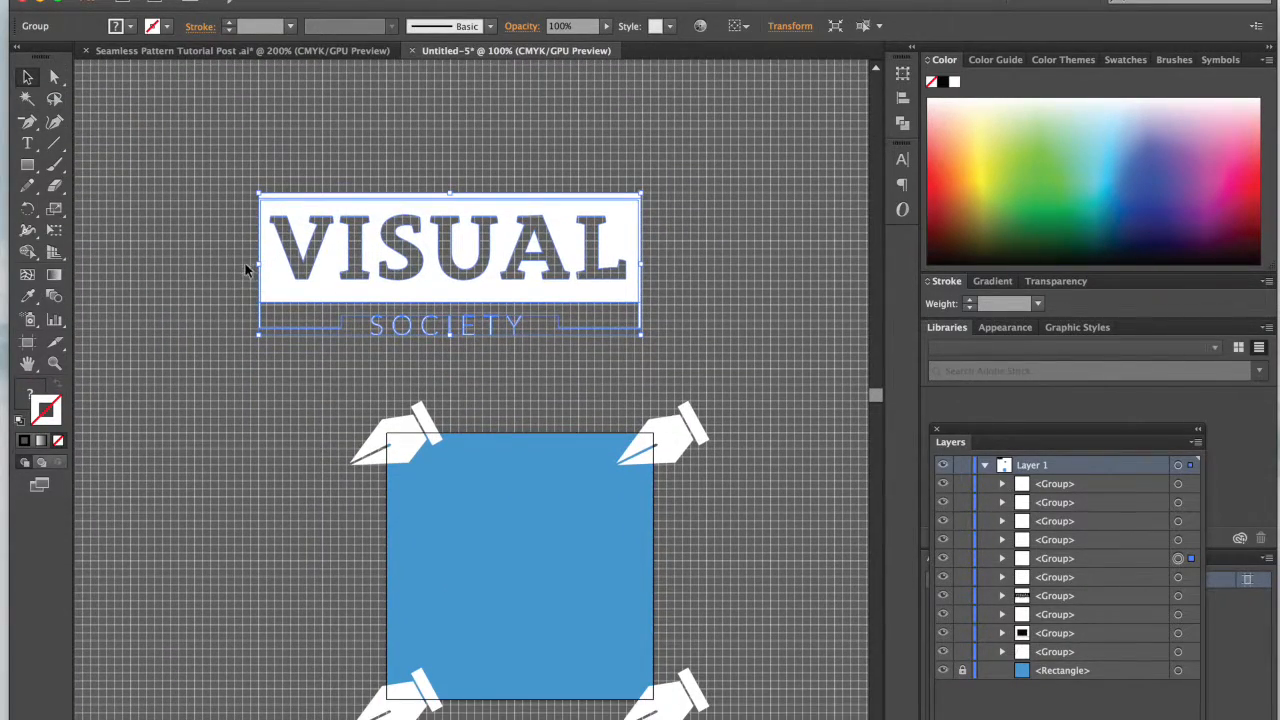
Step: Scale the logo copy down to about 155 × 80 px, rotate it about 11°, and place it across the blue square's left edge
left_click_drag(255, 265, 522, 293)
key("super+z")
left_click_drag(262, 265, 530, 268)
left_click_drag(608, 268, 457, 490)
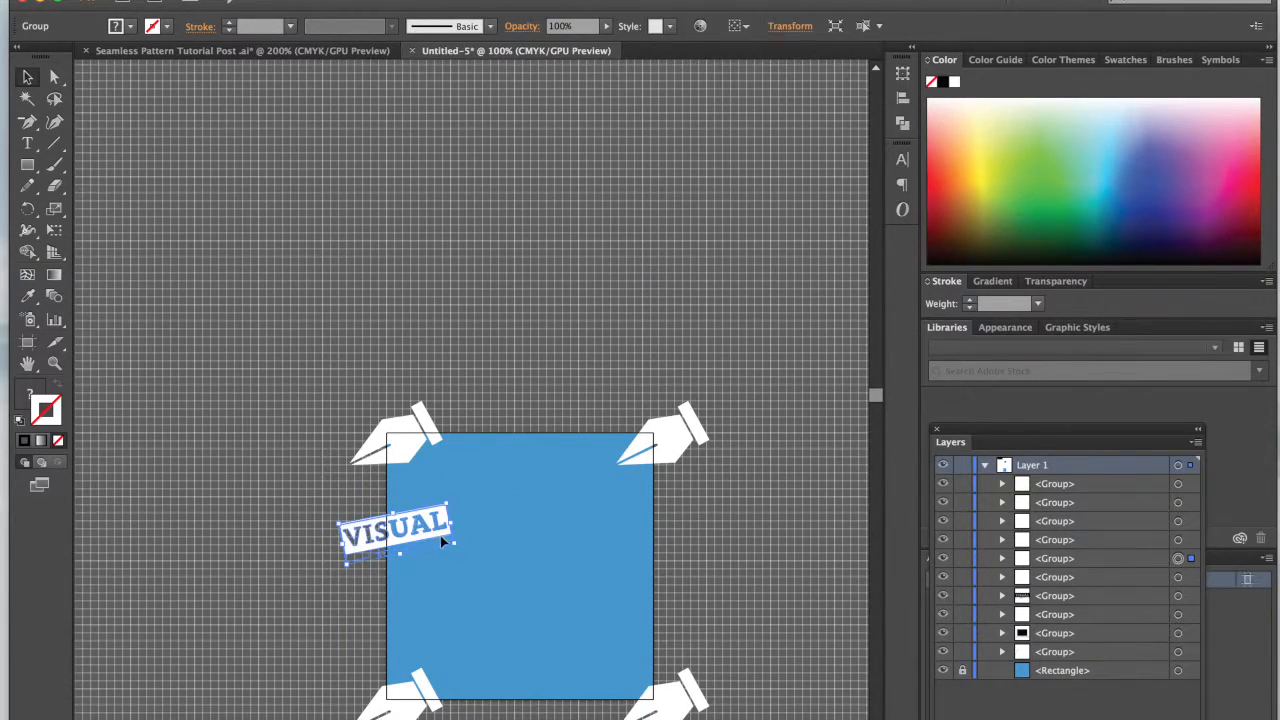
left_click_drag(457, 548, 483, 576)
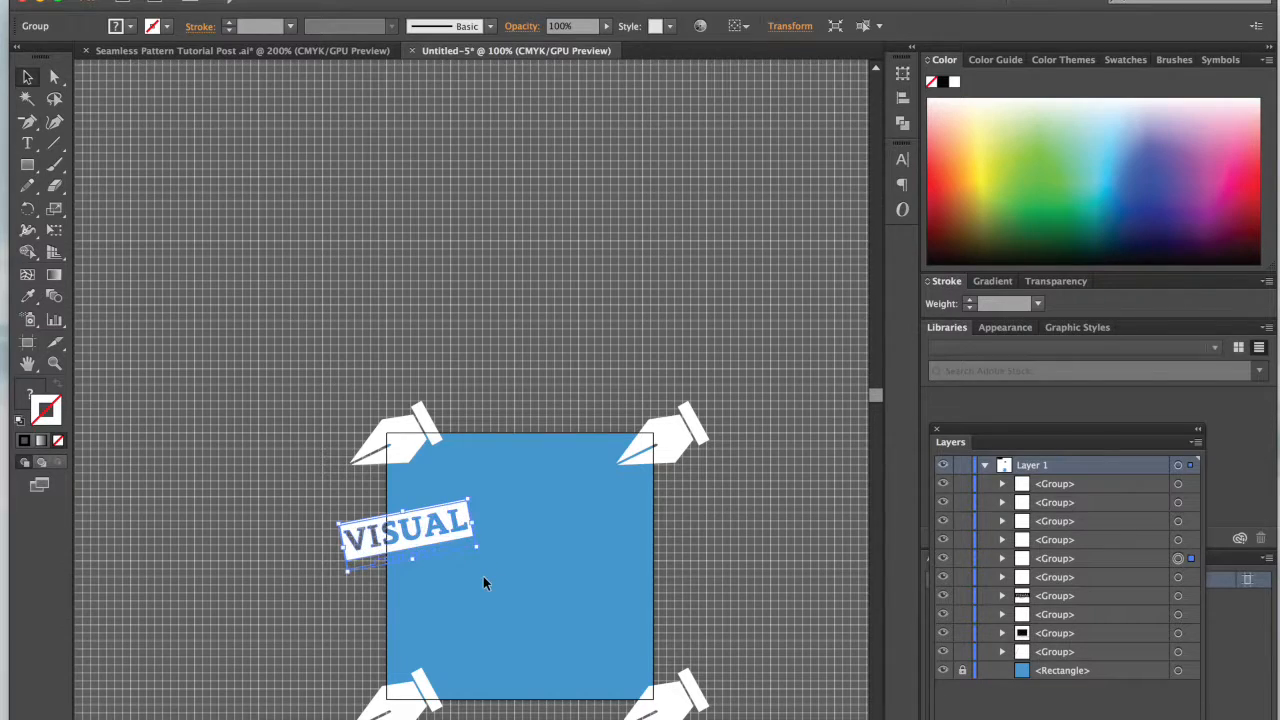
left_click(713, 534)
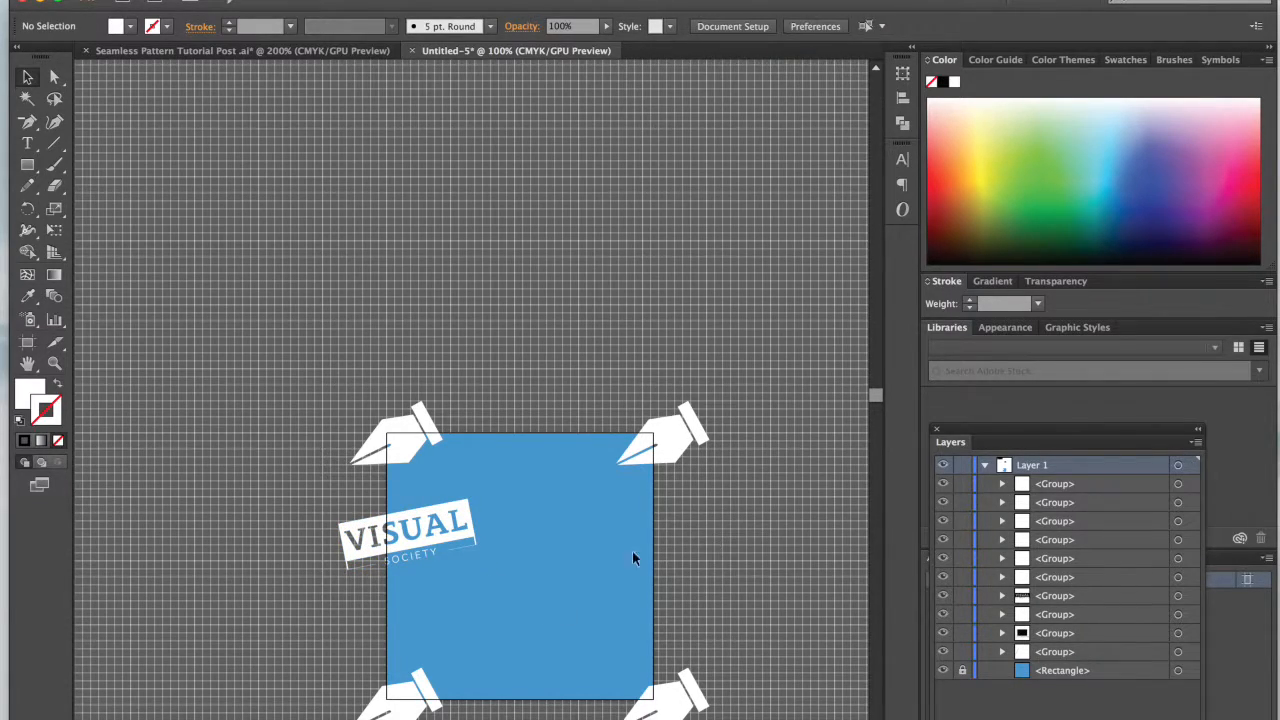
Step: Paste a copy of the logo in front and move it across the square's right edge by adding 300 px to its X value
scroll(570, 555, "down", 2)
scroll(570, 555, "right", 2)
scroll(509, 566, "down", 2)
scroll(509, 566, "left", 1)
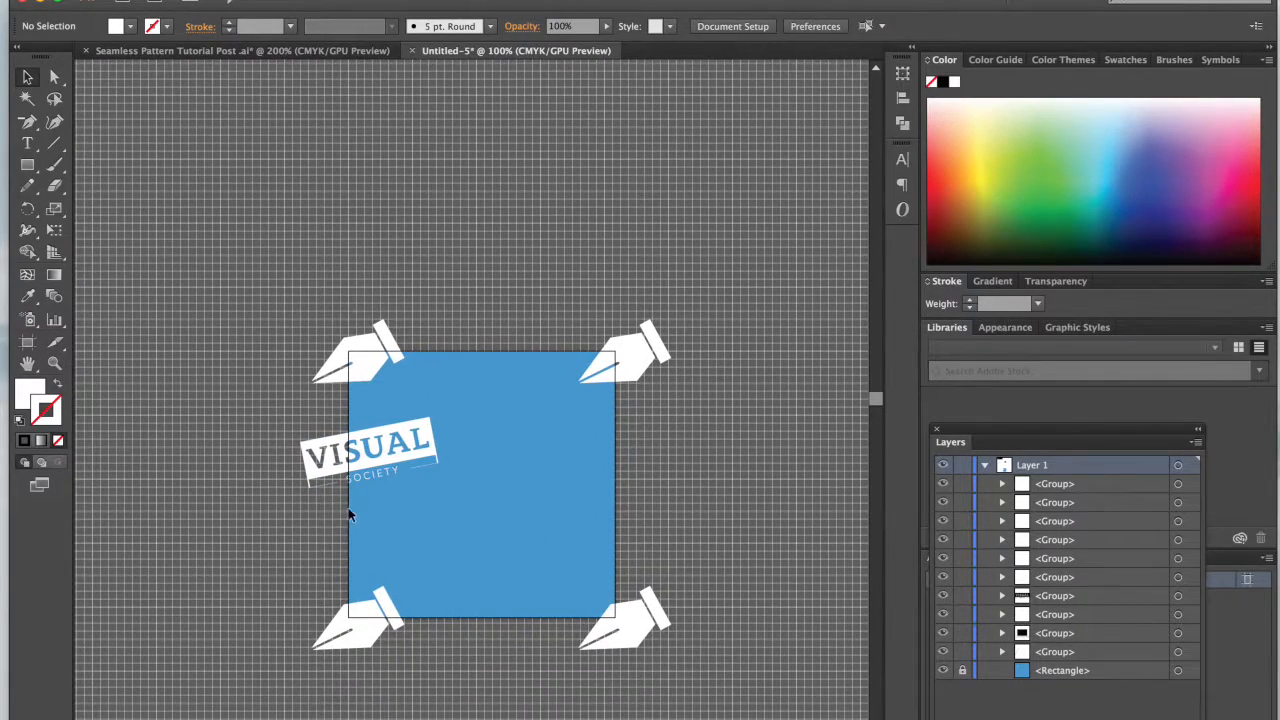
left_click(368, 456)
left_click(903, 74)
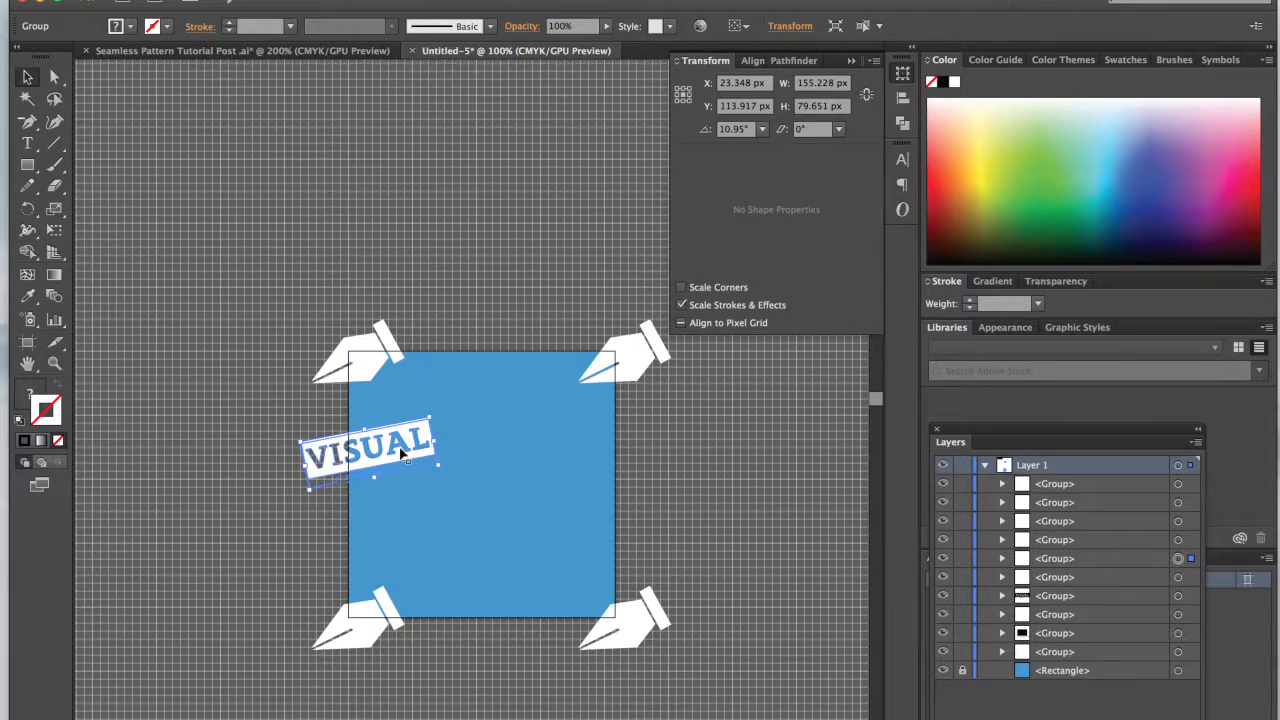
key("super+c")
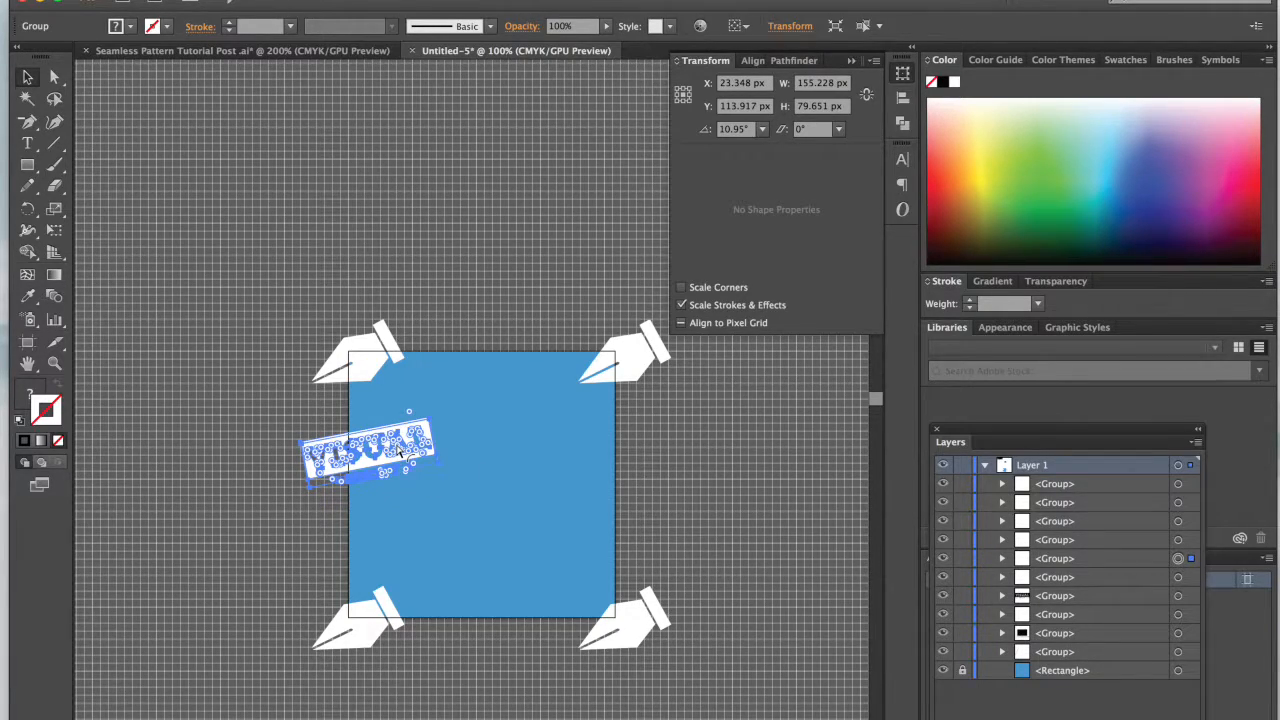
key("super+f")
left_click(765, 85)
type("+270")
key("Return")
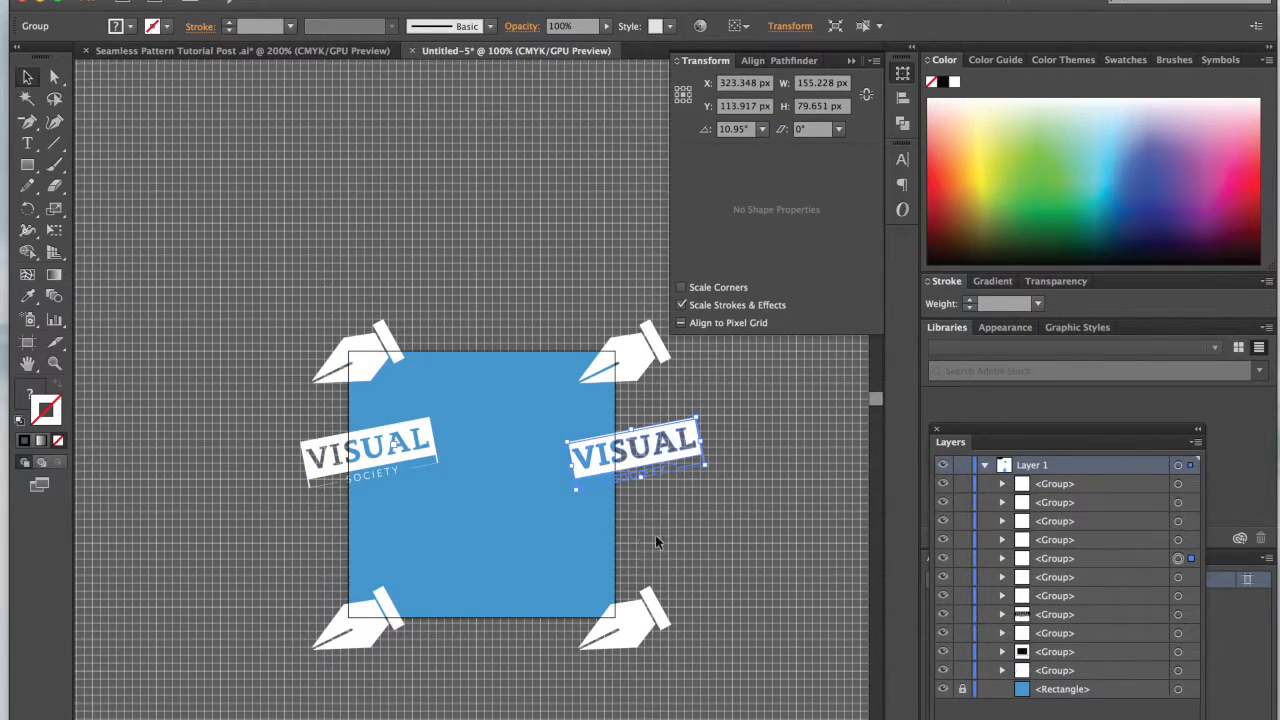
left_click(691, 533)
Step: Duplicate the camera icon from the icon row and place the copy inside the blue square's lower half
scroll(691, 533, "up", 5)
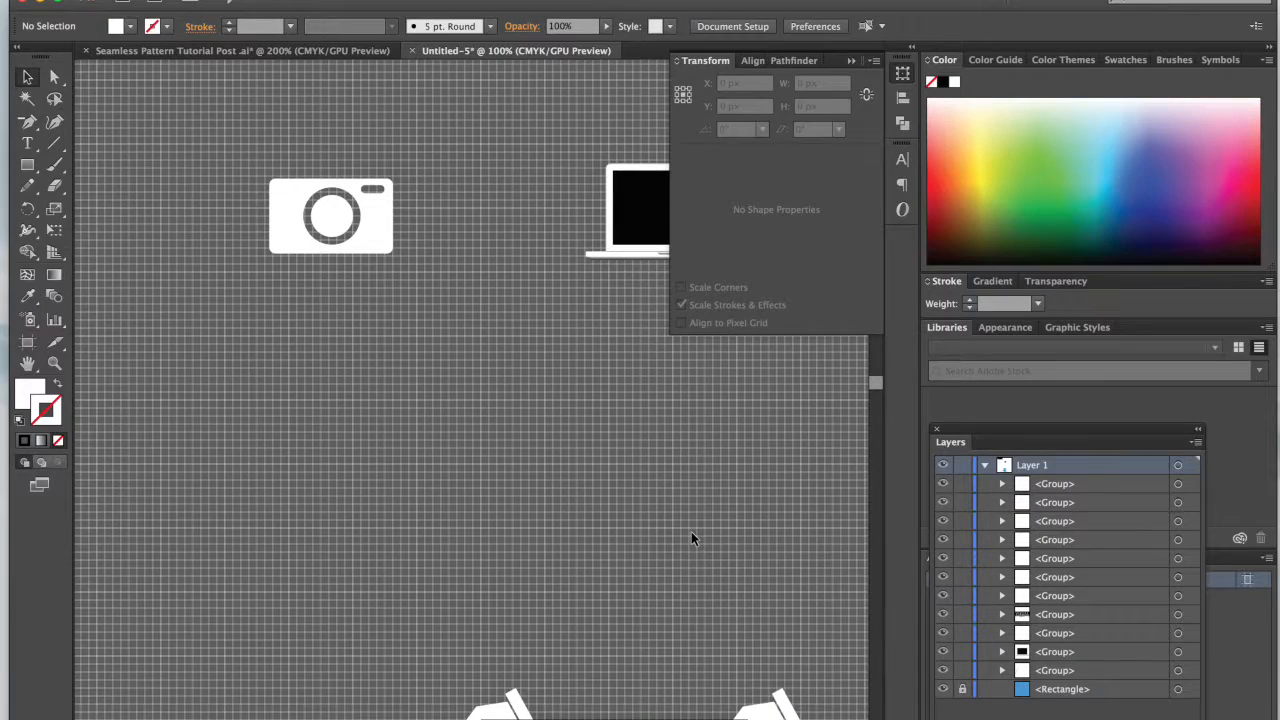
scroll(691, 531, "right", 5)
left_click_drag(216, 196, 497, 586)
scroll(496, 580, "down", 5)
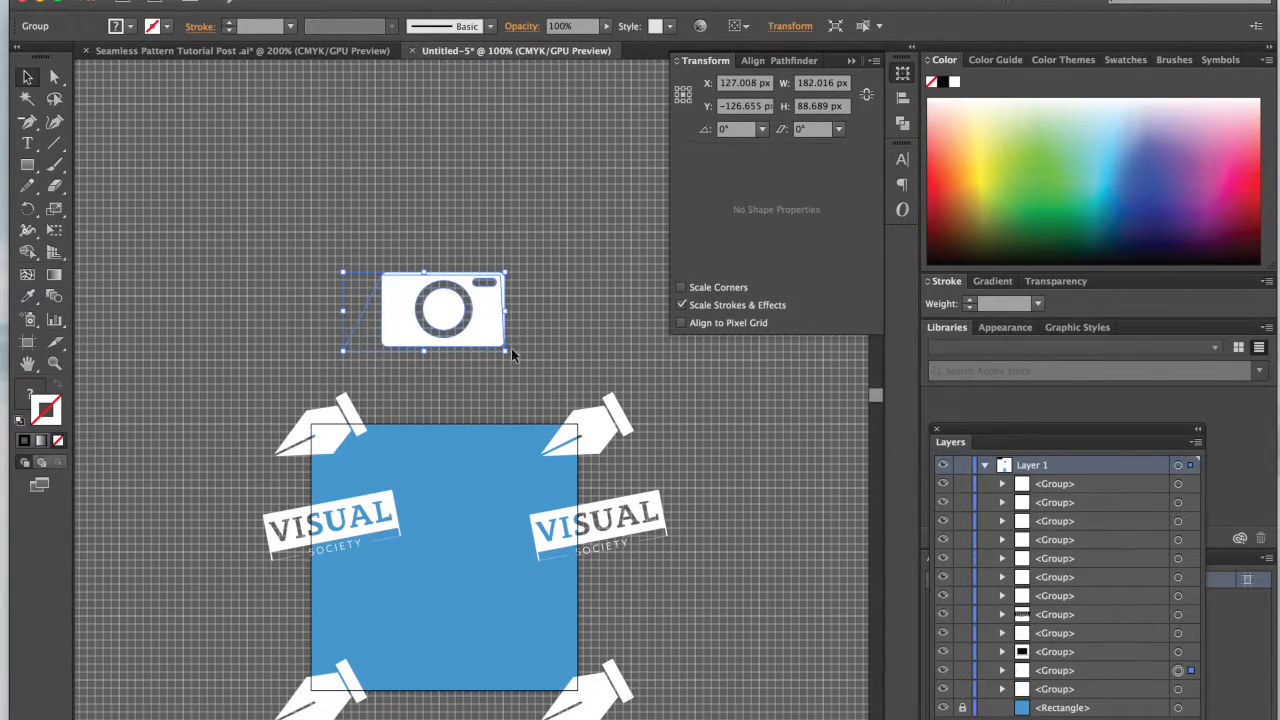
left_click_drag(491, 323, 482, 604)
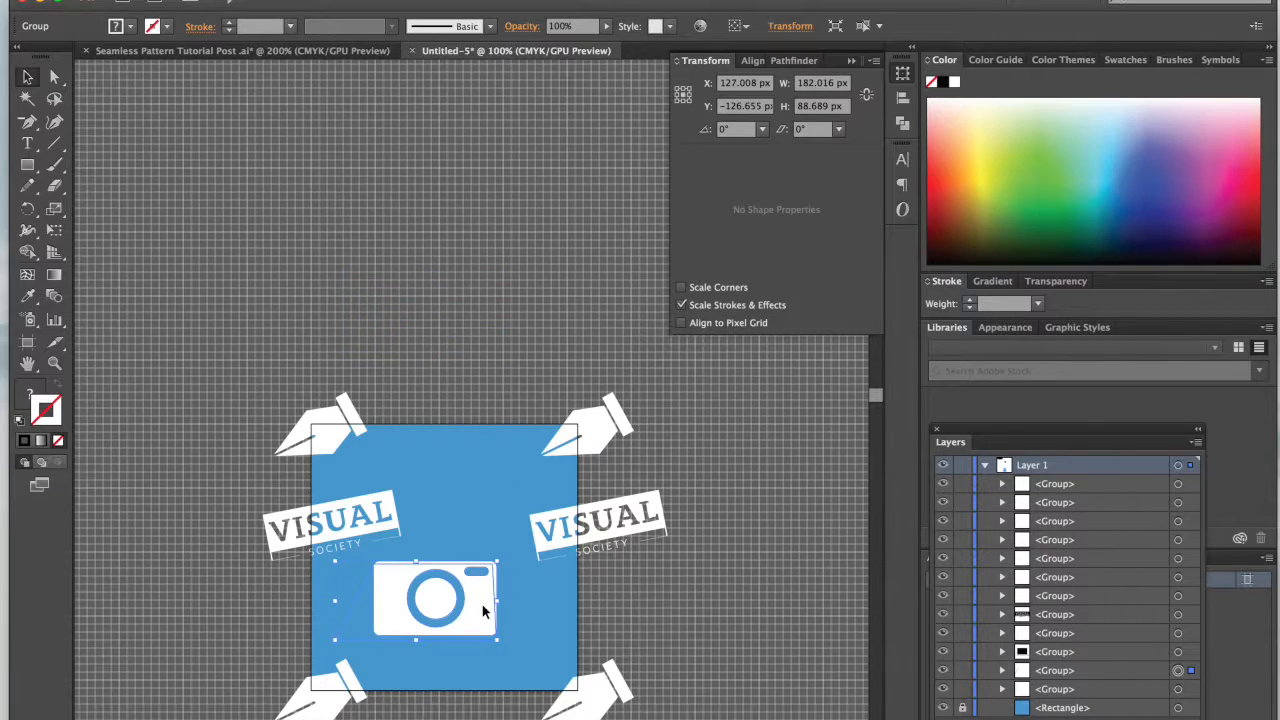
Step: Delete the stray blue shape behind the camera copy
left_click(478, 358)
key("a")
left_click(356, 613)
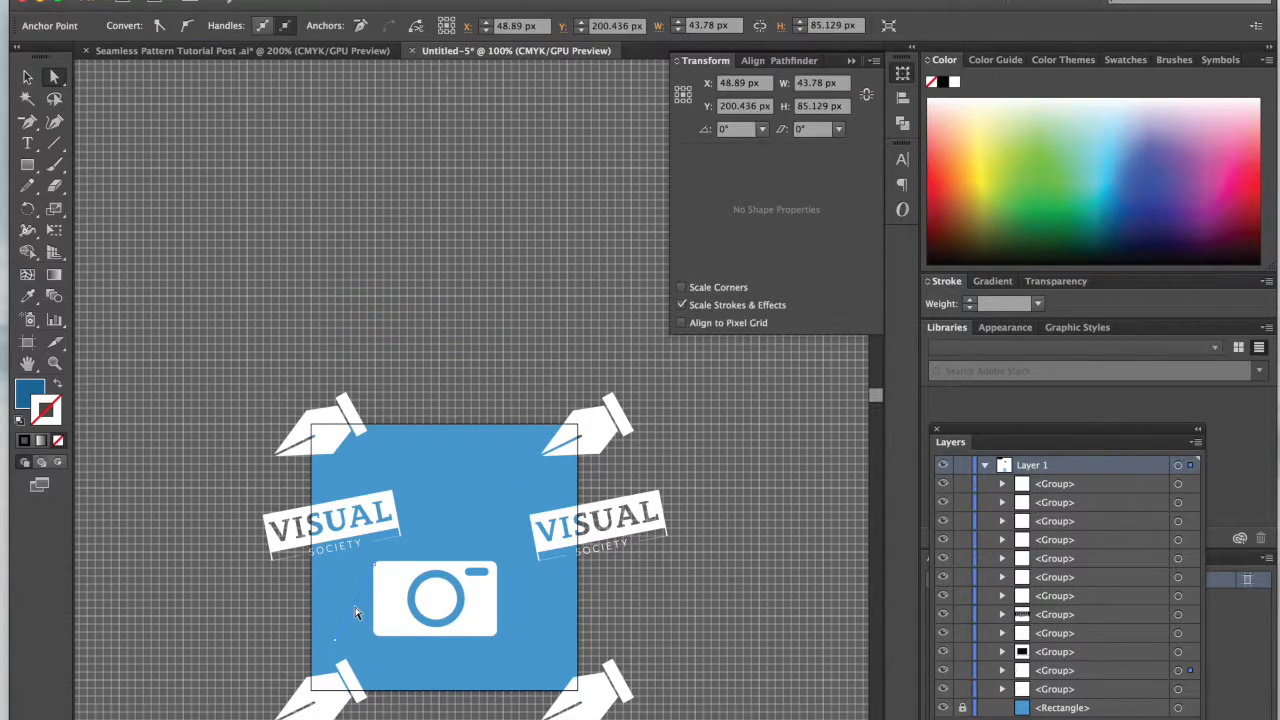
key("Delete")
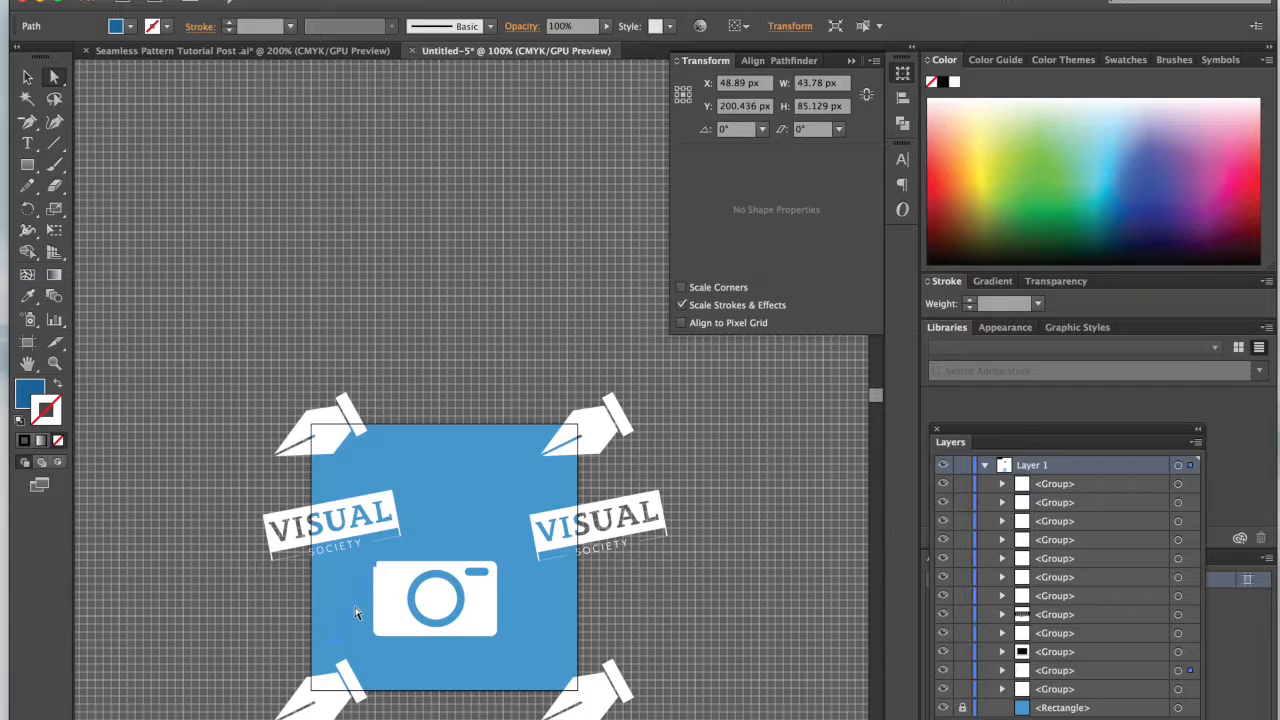
left_click(386, 371)
Step: Rotate the camera copy to about 324°, scale it down, and position it inside the blue square between the two logos and lower pens
key("v")
left_click(477, 618)
left_click_drag(494, 603, 531, 536)
left_click_drag(507, 598, 481, 612)
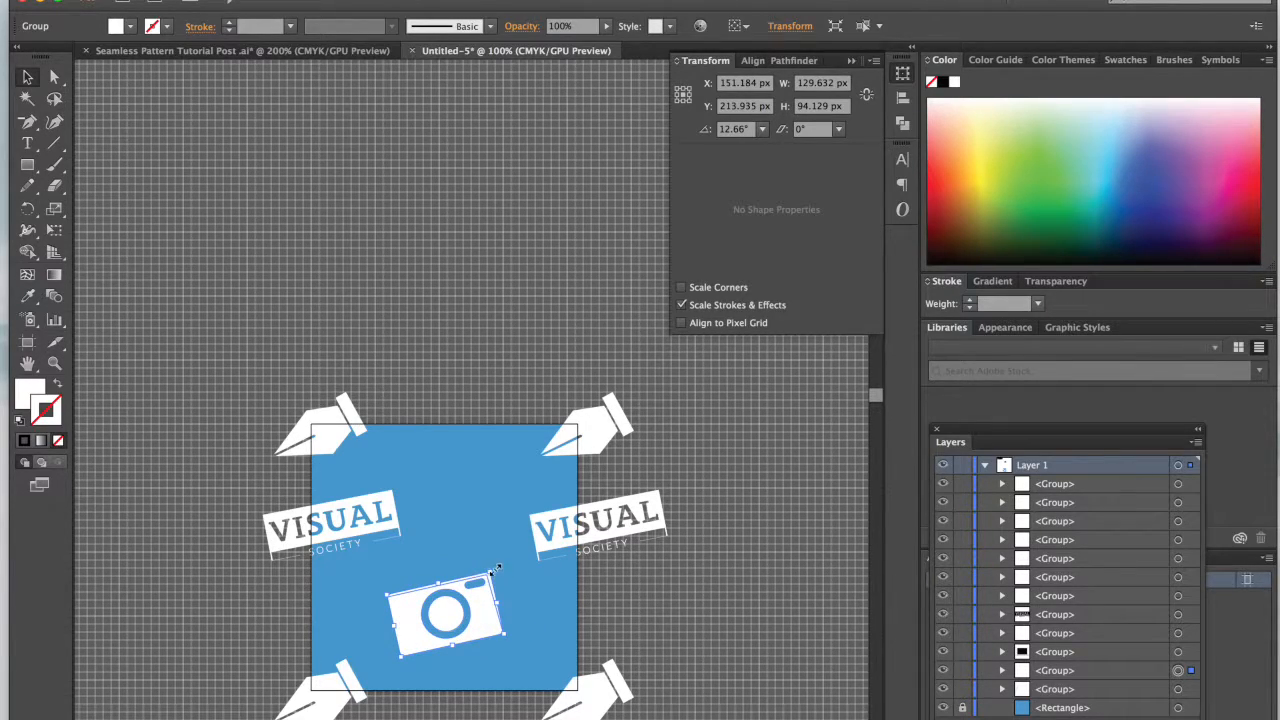
left_click_drag(495, 563, 492, 624)
key("Left")
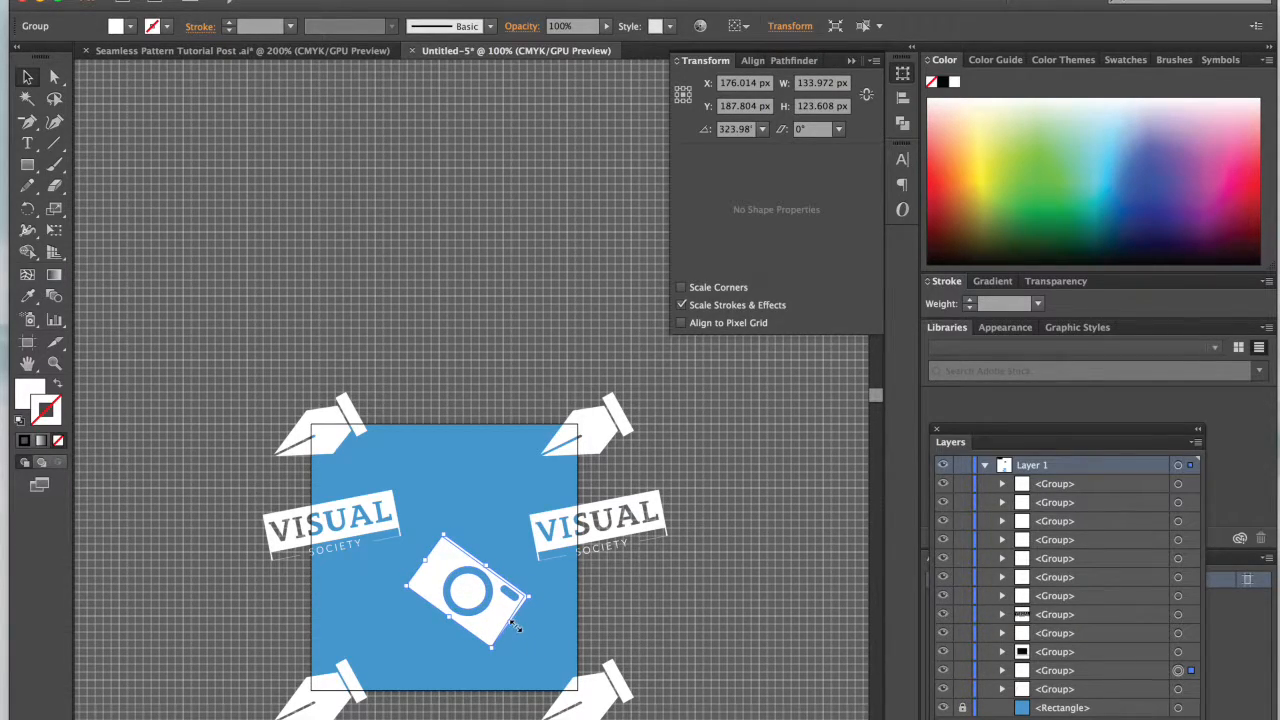
left_click_drag(509, 623, 502, 616)
left_click(677, 629)
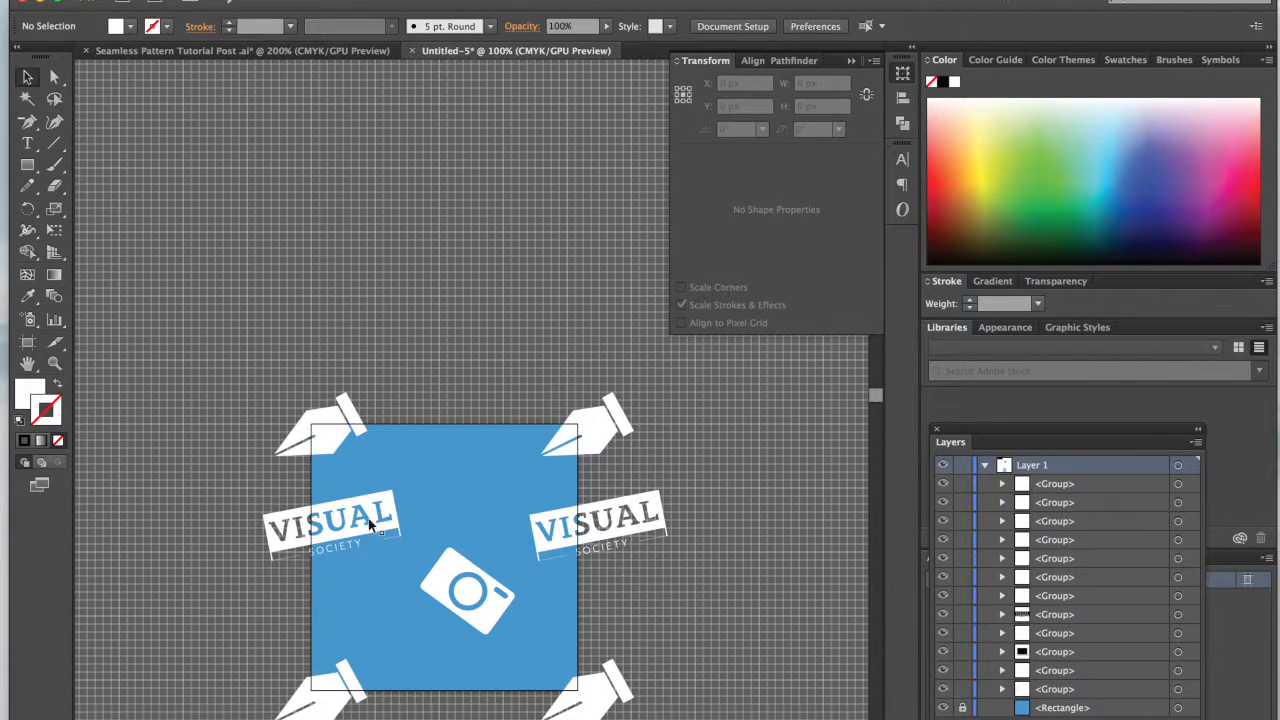
Step: Duplicate the laptop icon from the icon row and place the copy in the empty area above the blue square
scroll(392, 626, "down", 2)
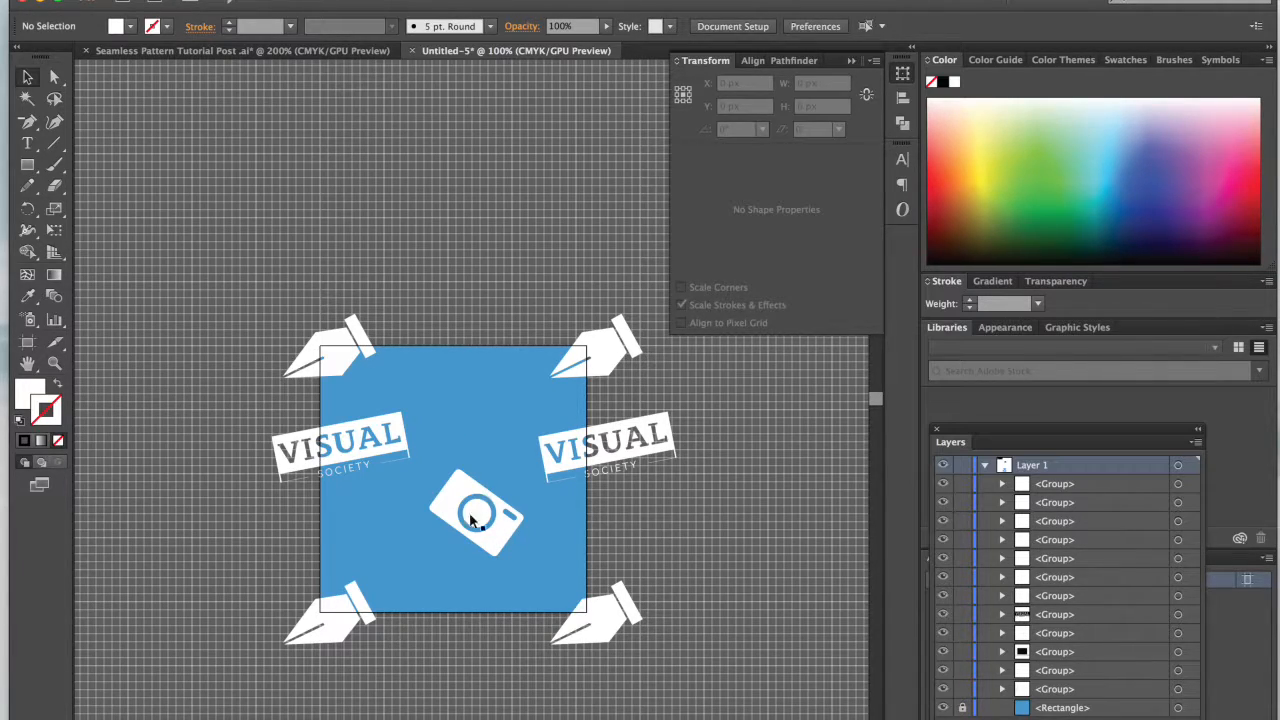
scroll(389, 371, "up", 5)
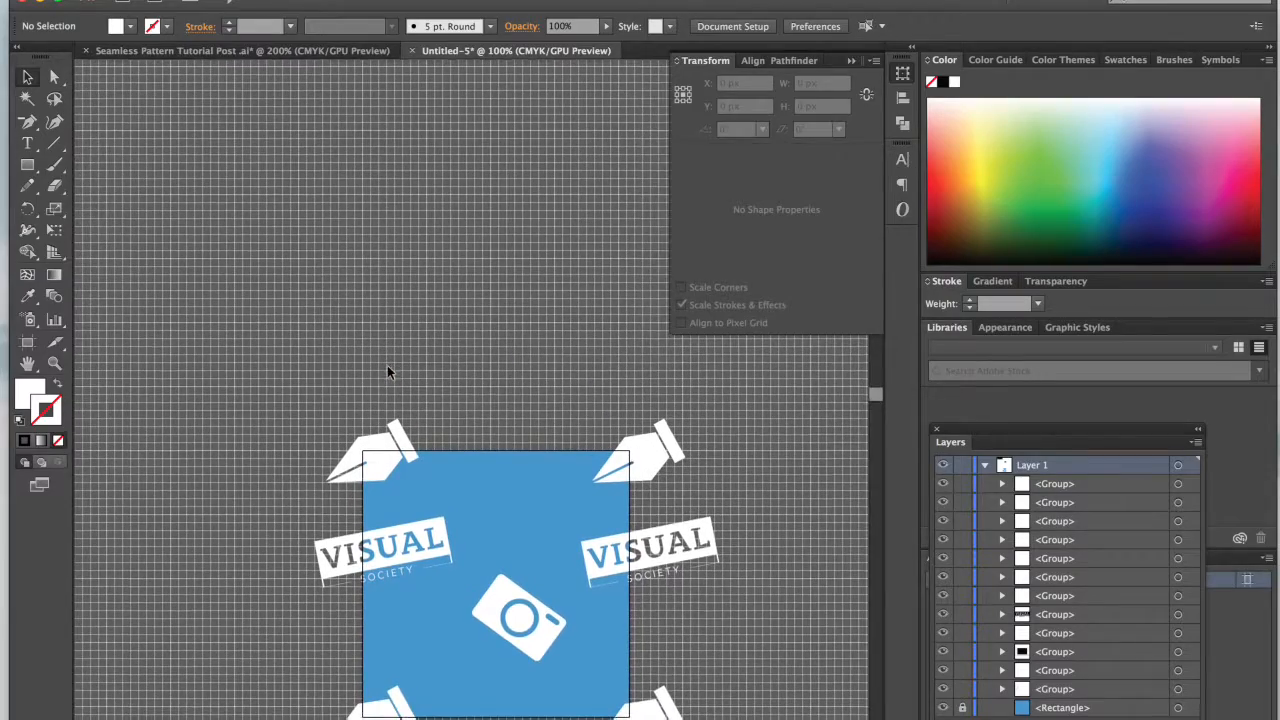
scroll(416, 188, "up", 5)
scroll(418, 188, "up", 3)
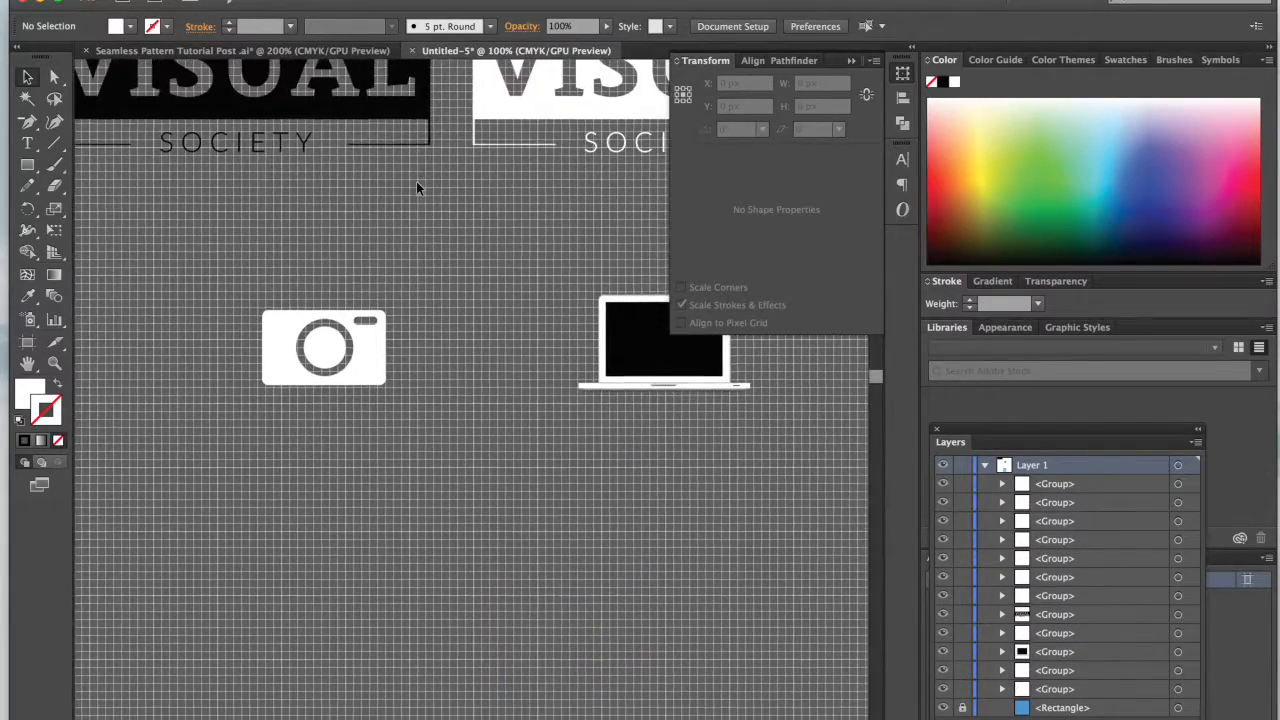
scroll(418, 188, "right", 4)
left_click(468, 320)
left_click_drag(487, 311, 491, 669)
scroll(491, 669, "down", 1)
scroll(491, 669, "down", 5)
scroll(491, 669, "up", 2)
left_click_drag(527, 366, 499, 270)
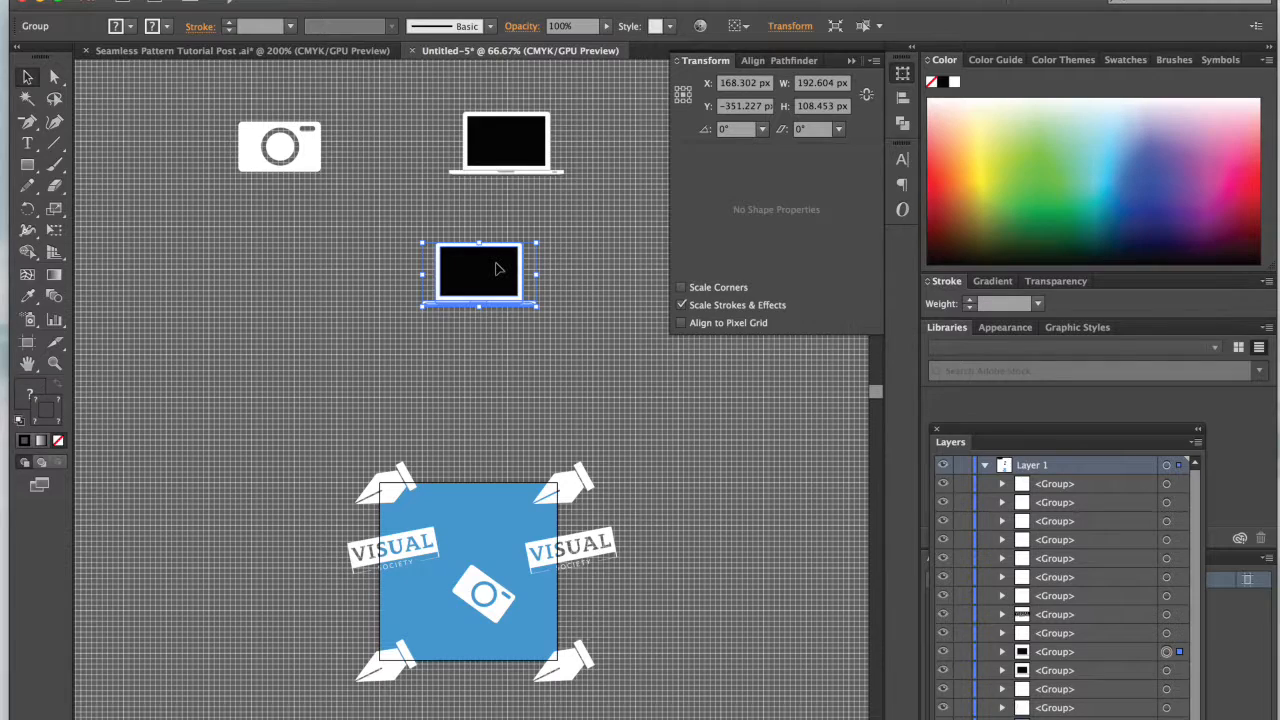
Step: Scale the laptop copy down to about 85 px wide, tilt it slightly clockwise, and position it inside the blue square near its upper edge
left_click_drag(499, 270, 502, 375)
key("super+z")
left_click_drag(476, 273, 488, 522)
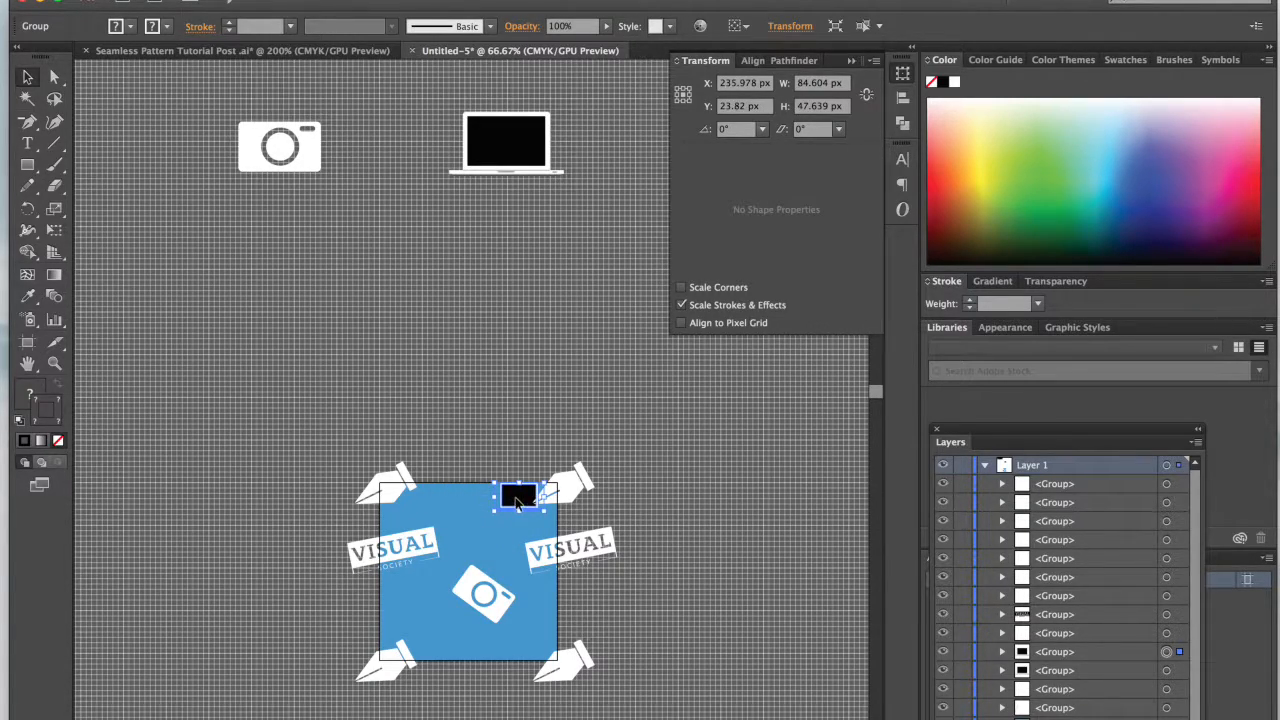
key("Right")
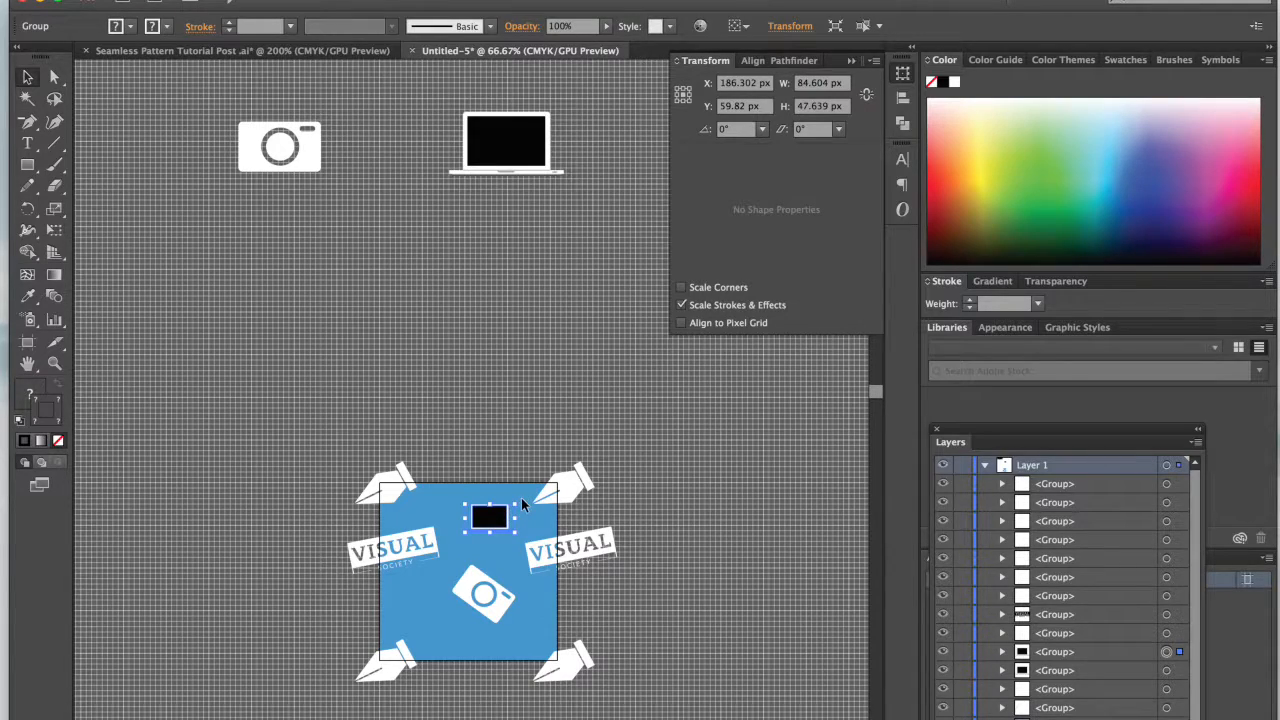
left_click_drag(522, 497, 531, 510)
left_click(518, 432)
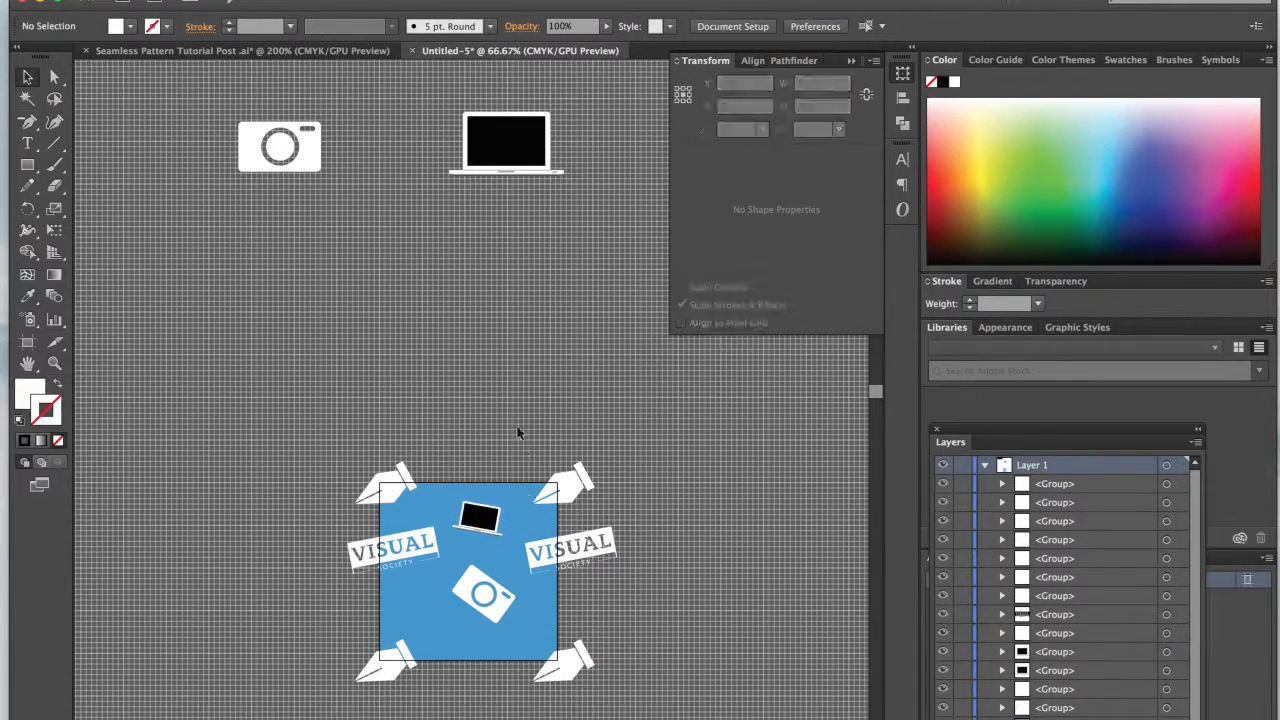
Step: Duplicate the white play triangle from the icon row and place the copy inside the blue square, over the camera's left side
scroll(514, 426, "up", 6)
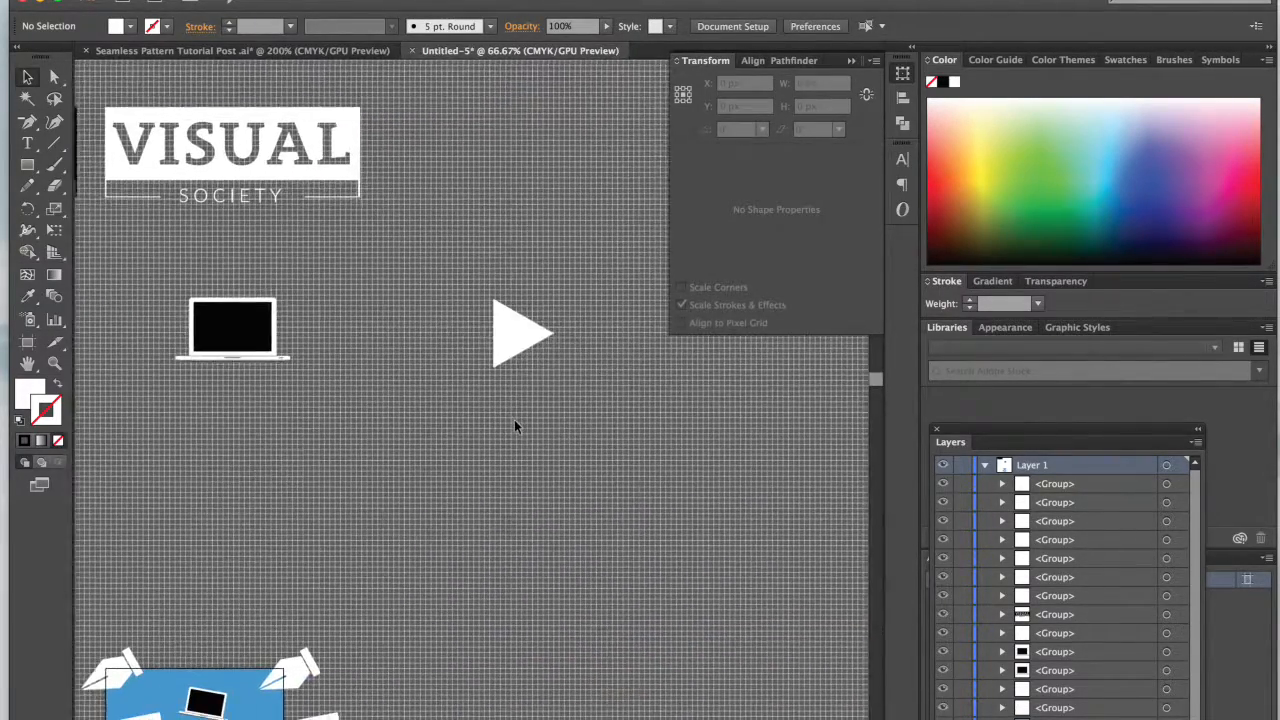
scroll(514, 420, "right", 1)
left_click_drag(505, 320, 320, 553)
scroll(320, 555, "down", 4)
scroll(320, 555, "left", 4)
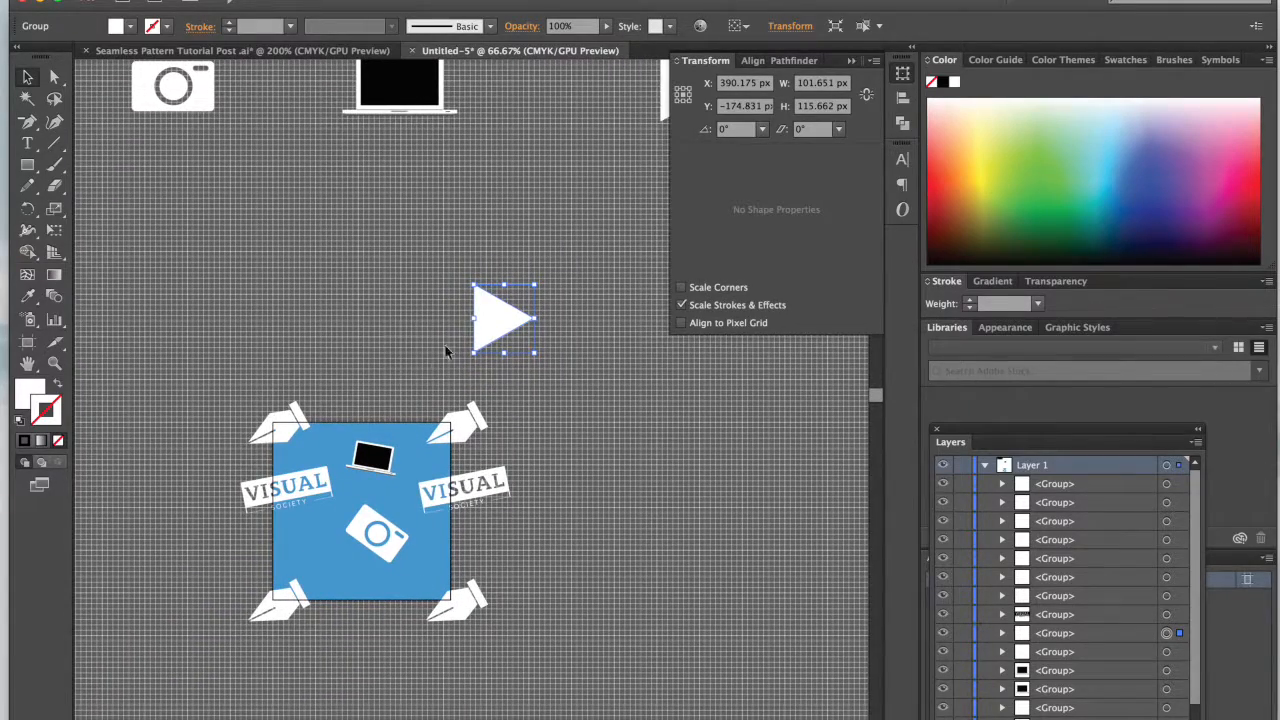
left_click_drag(494, 325, 355, 537)
key("super+plus")
key("super+plus")
scroll(354, 531, "down", 4)
scroll(354, 531, "left", 5)
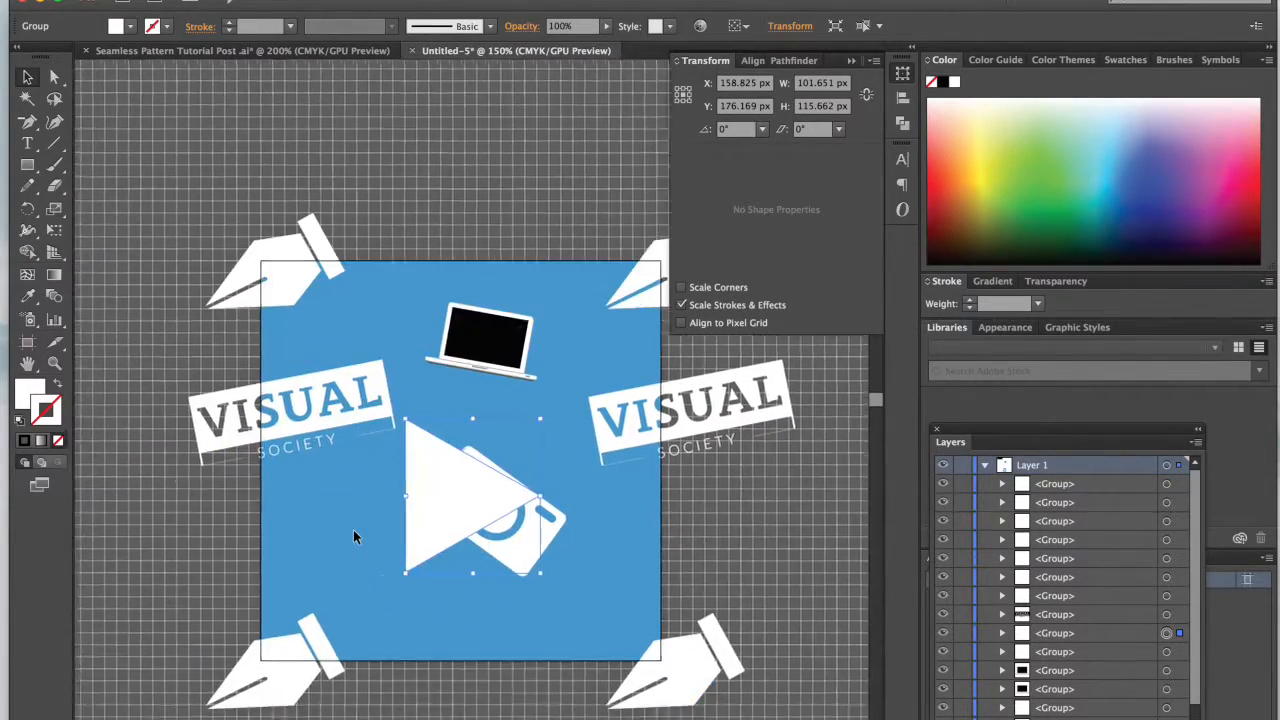
left_click_drag(473, 471, 404, 514)
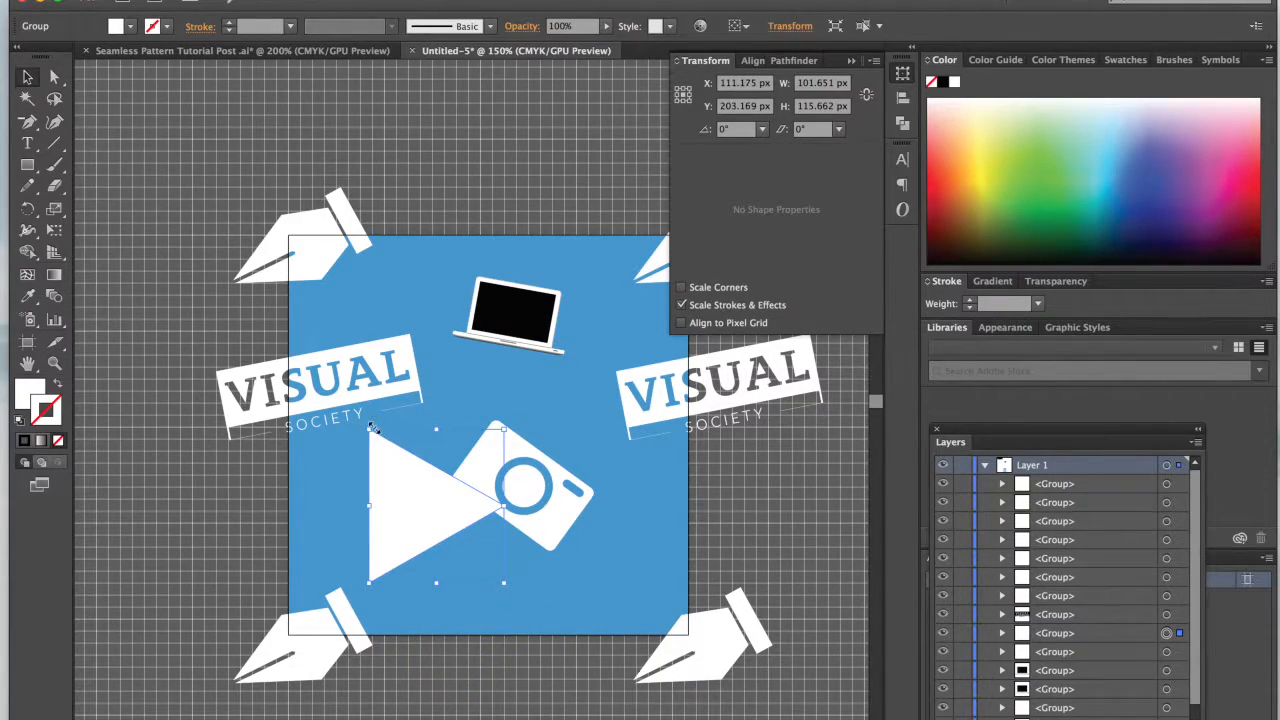
Step: Scale the triangle copy down, rotate it to about 10°, and position it below the left logo inside the blue square
left_click_drag(505, 428, 458, 450)
left_click_drag(420, 536, 387, 503)
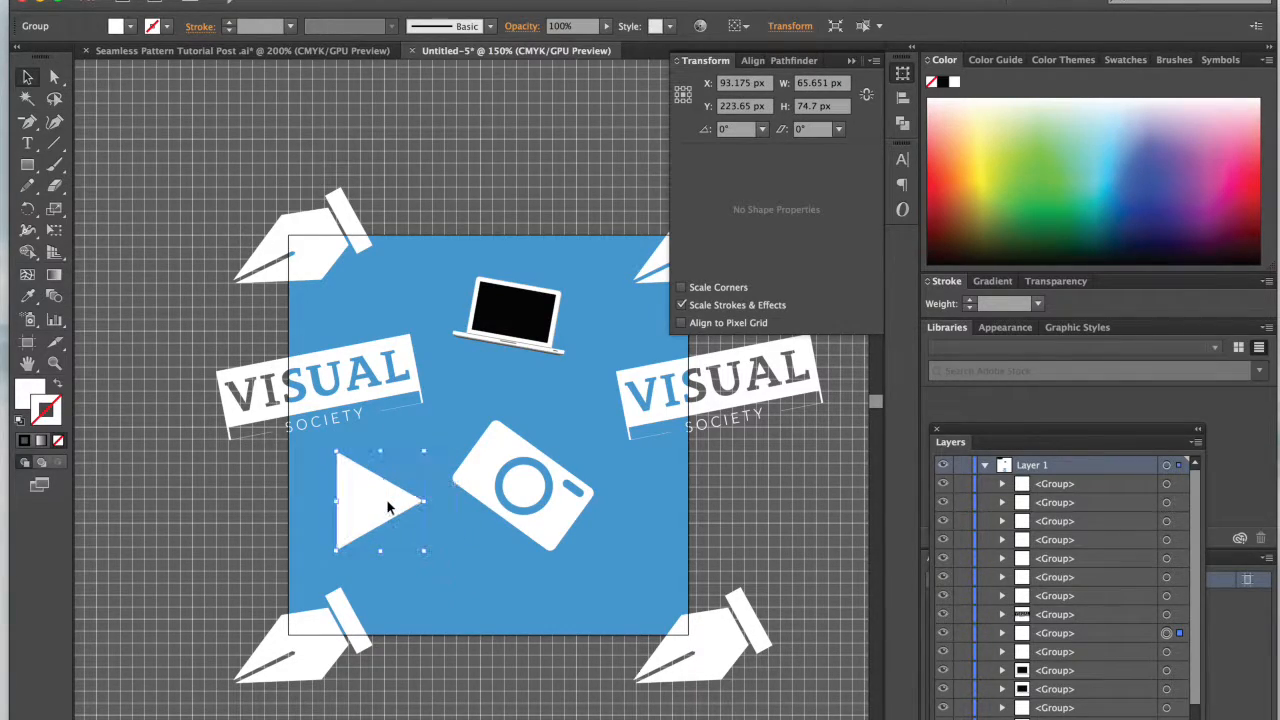
left_click_drag(433, 444, 400, 451)
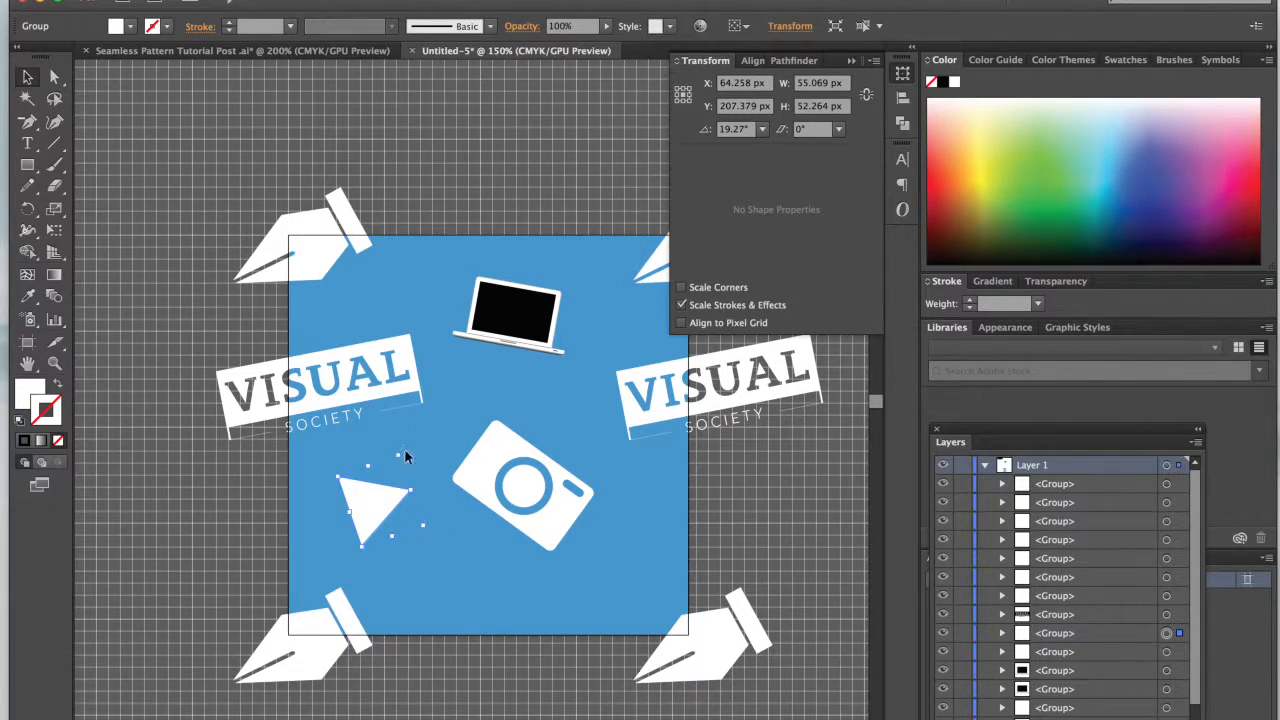
left_click_drag(355, 505, 330, 504)
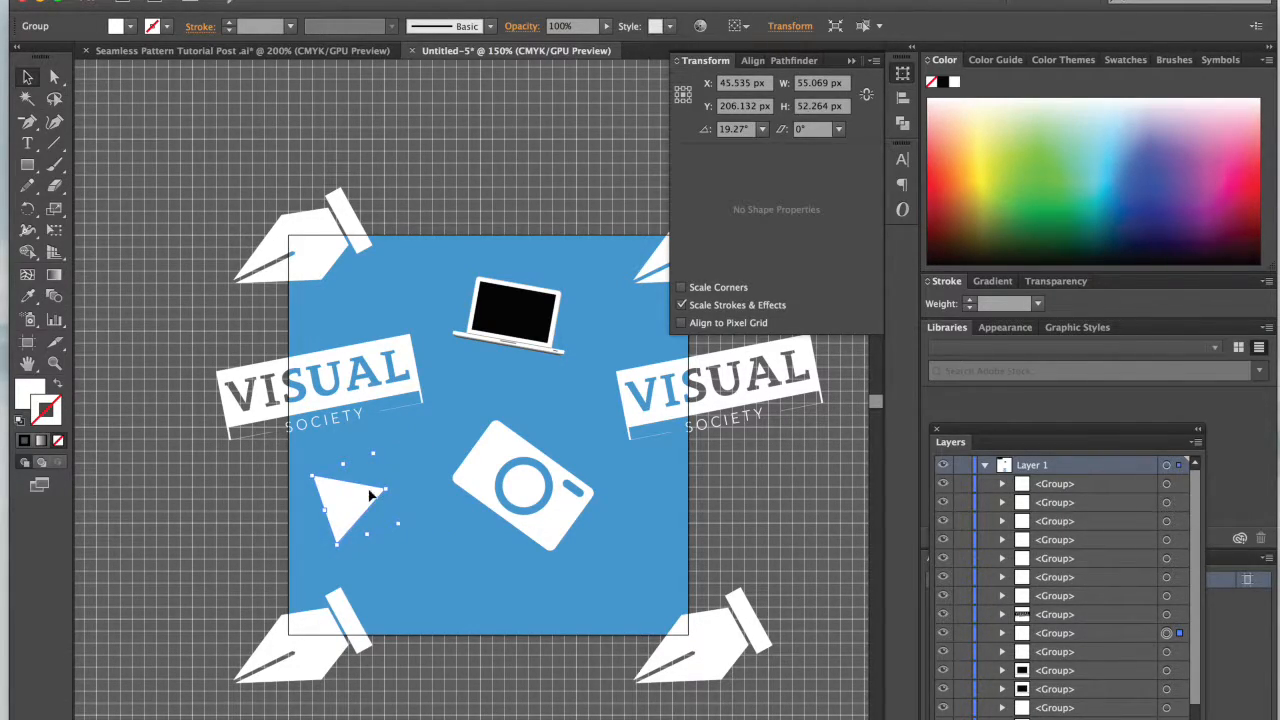
left_click_drag(389, 452, 398, 454)
left_click(398, 454)
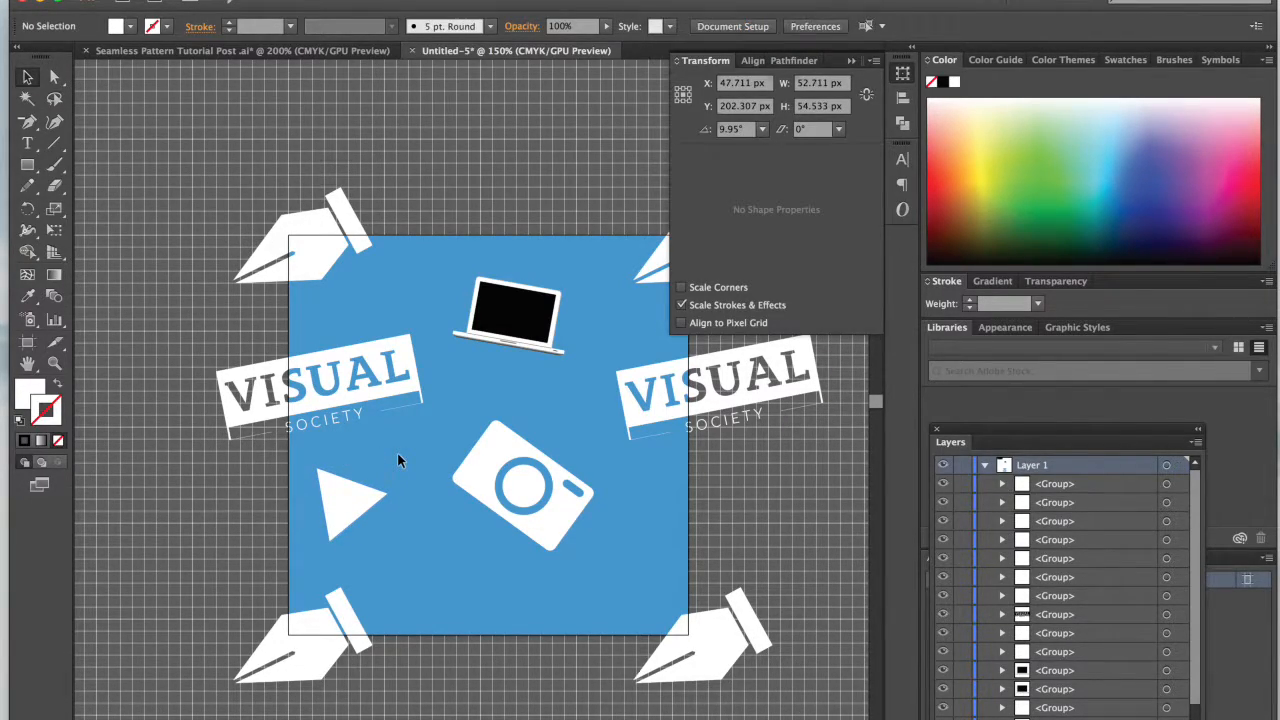
Step: Shift the triangle to about X 62 px, Y 207 px, and nudge the camera copy slightly to the right
left_click(356, 492)
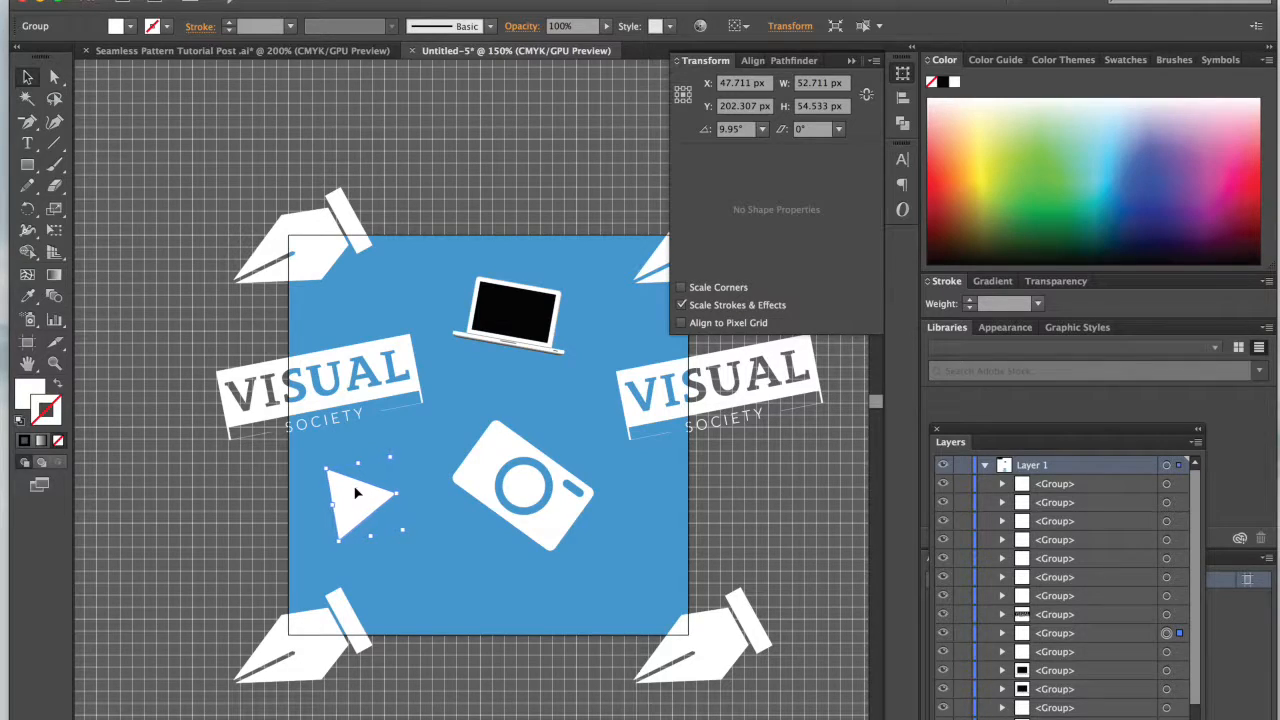
left_click(444, 510)
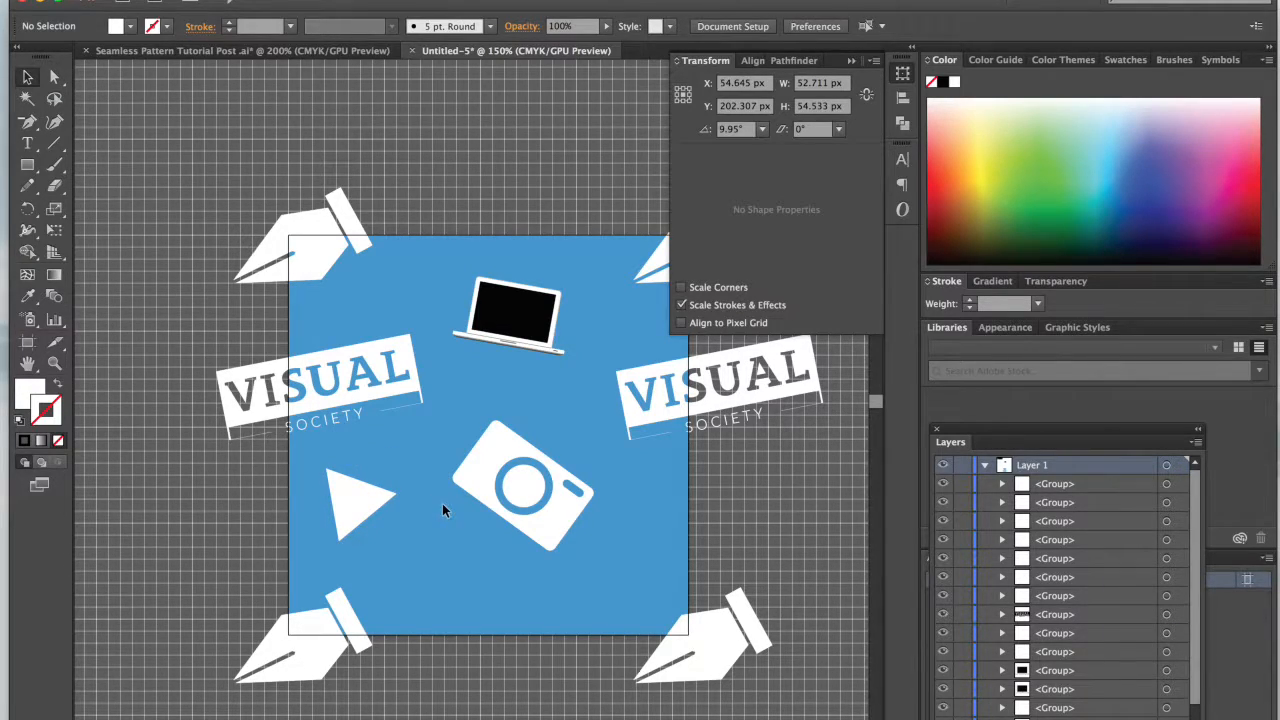
left_click(368, 510)
left_click(429, 583)
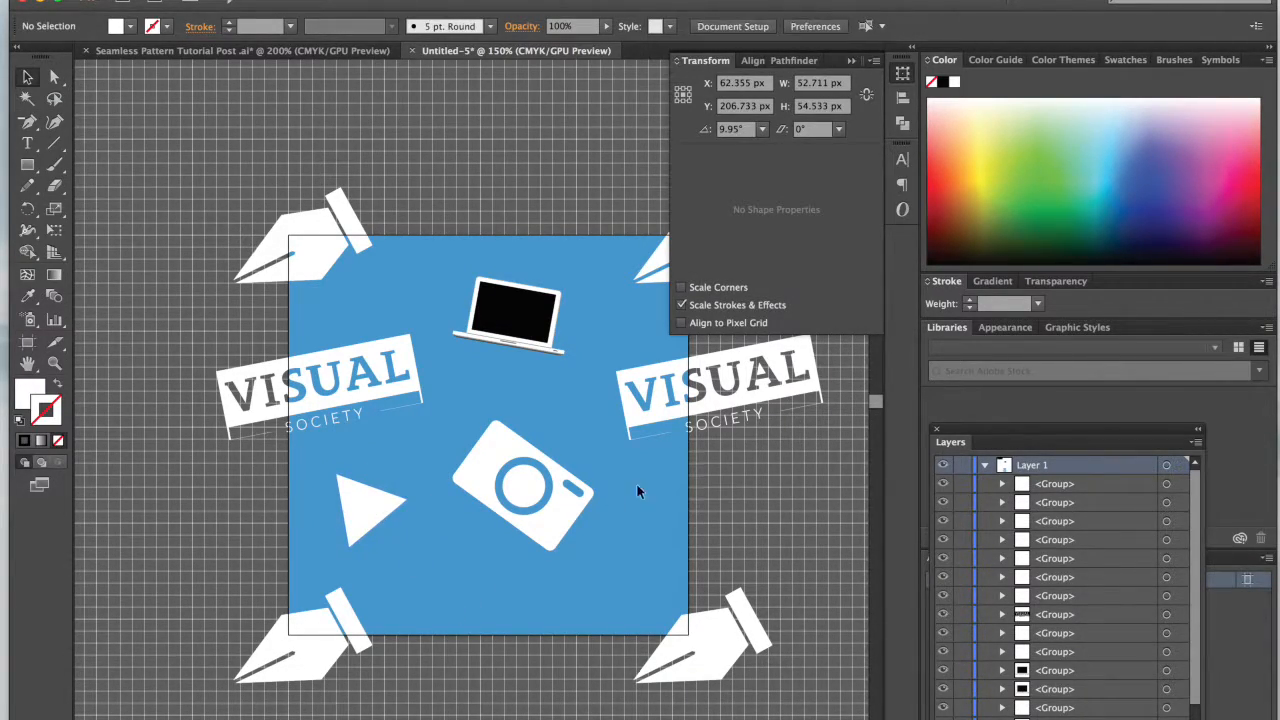
left_click(567, 510)
left_click(599, 672)
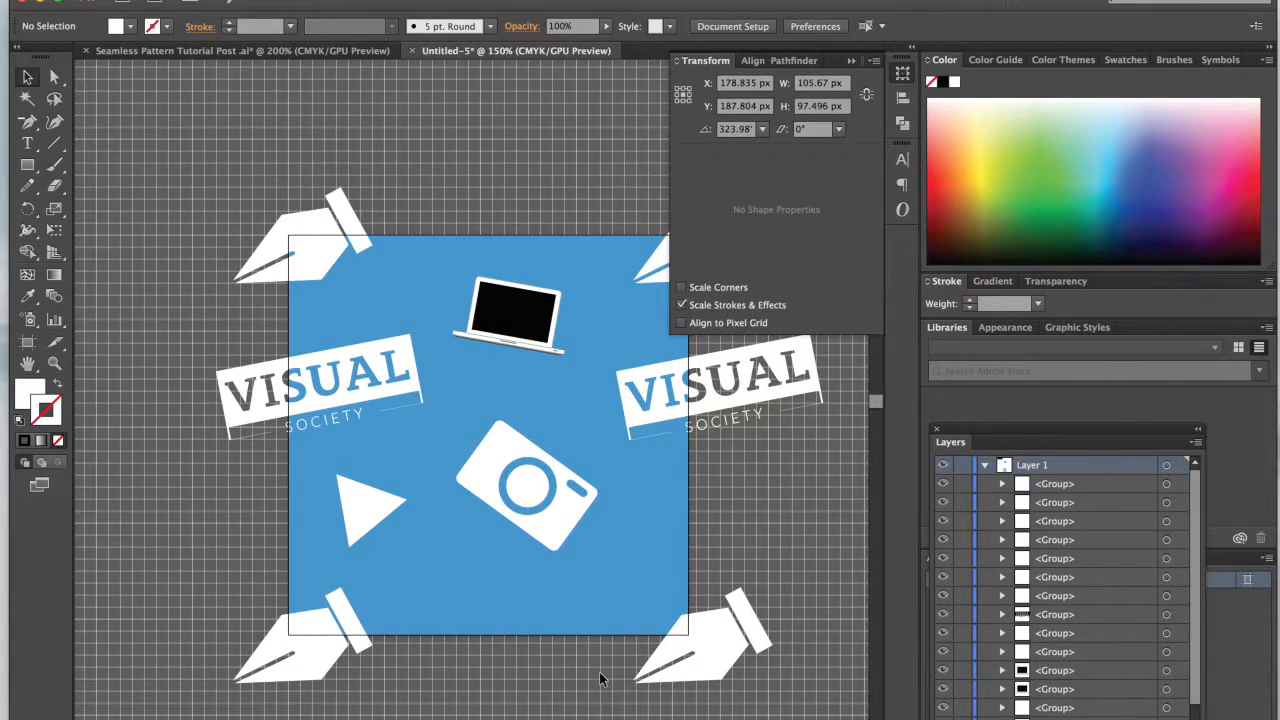
scroll(452, 626, "right", 4)
scroll(452, 626, "up", 1)
scroll(452, 626, "right", 3)
scroll(452, 626, "down", 2)
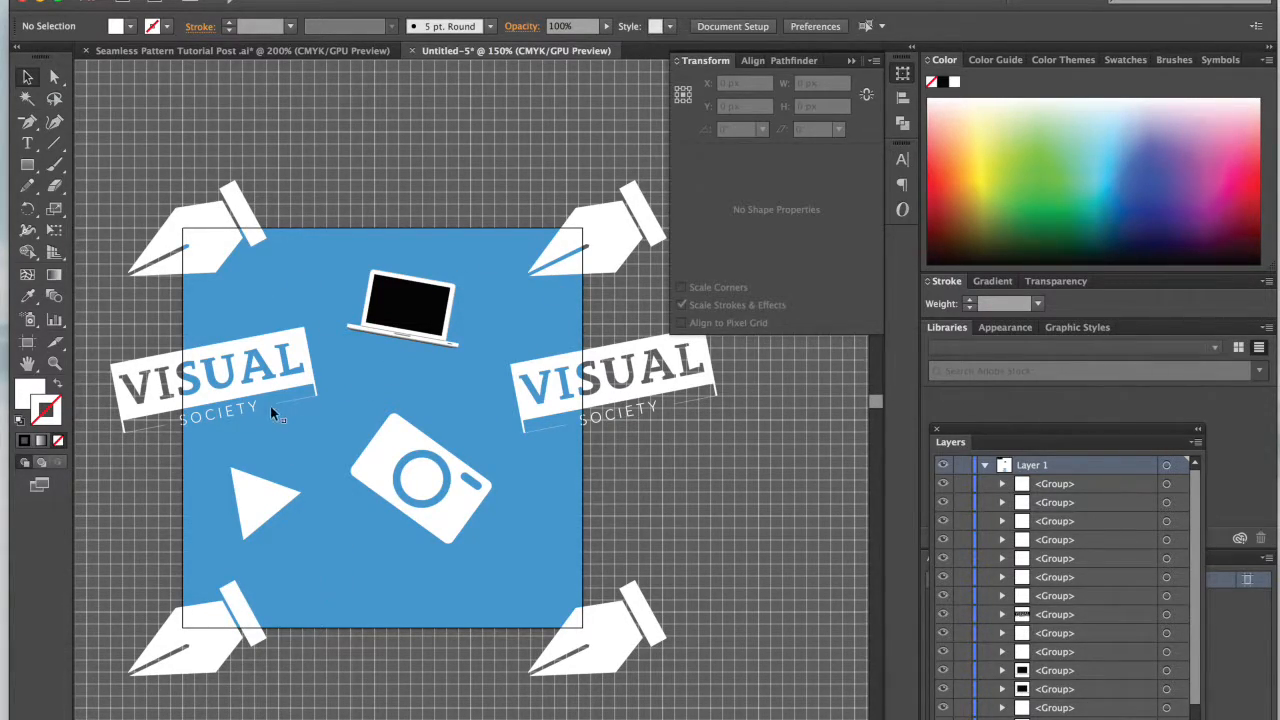
Step: Try copying the play button's rounded square from the Seamless Pattern Tutorial Post document into Untitled-5, deleting the pasted shape
left_click(304, 50)
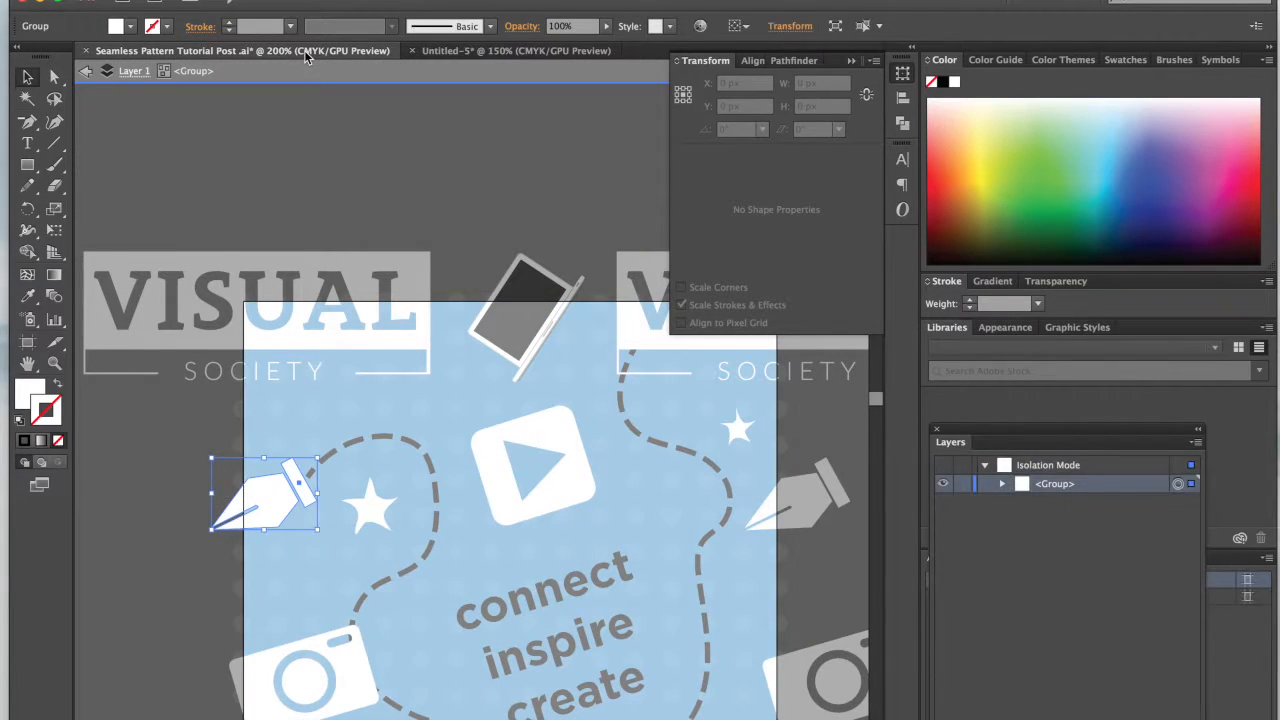
scroll(427, 358, "down", 3)
double_click(427, 368)
scroll(425, 300, "down", 2)
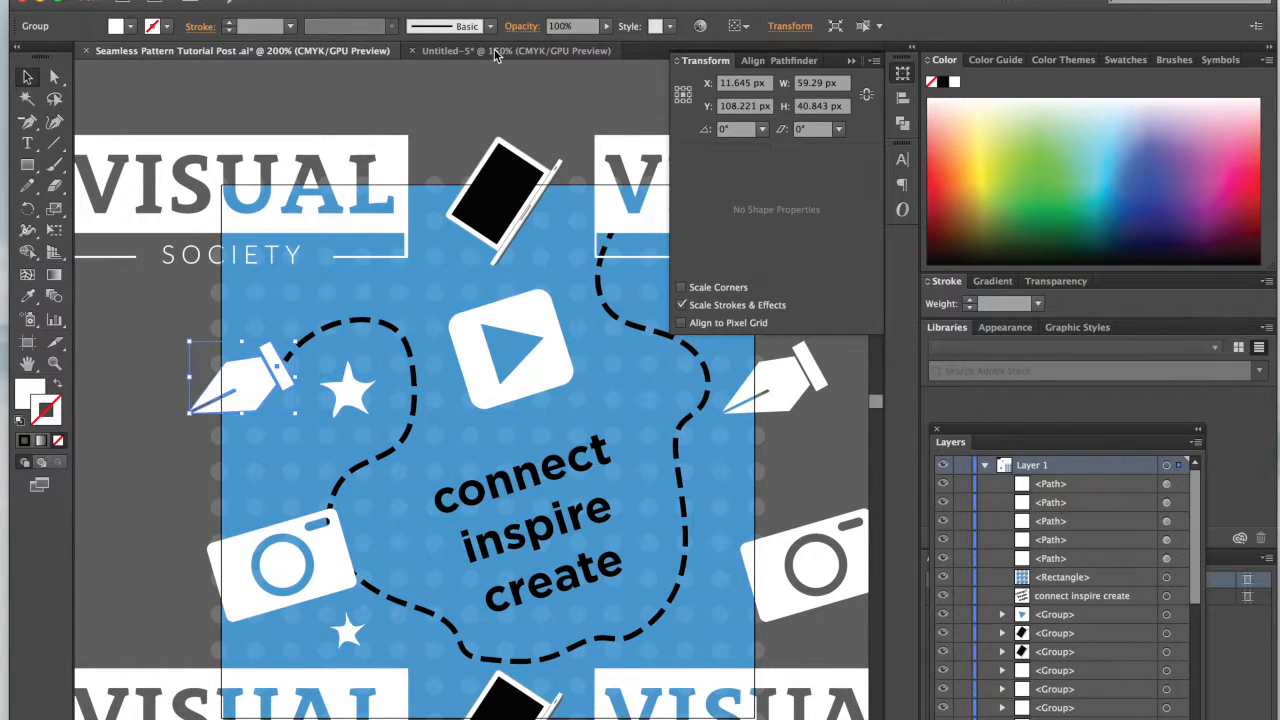
double_click(519, 318)
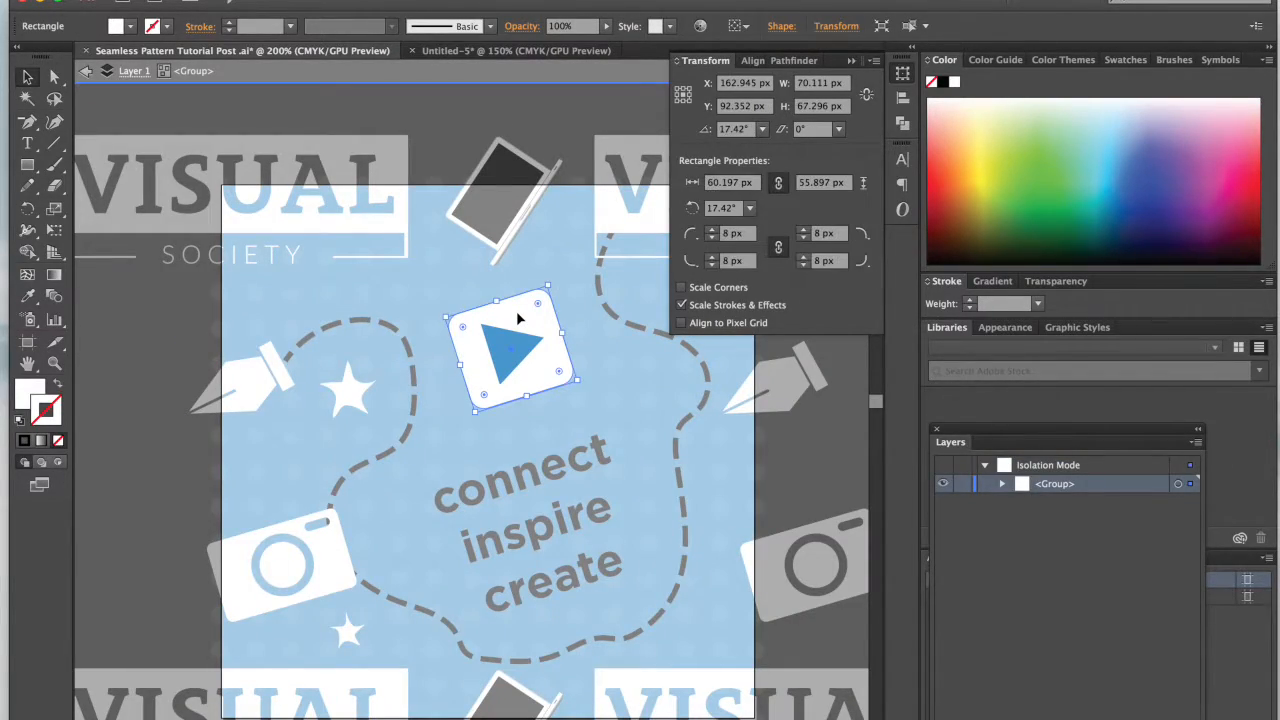
left_click(463, 51)
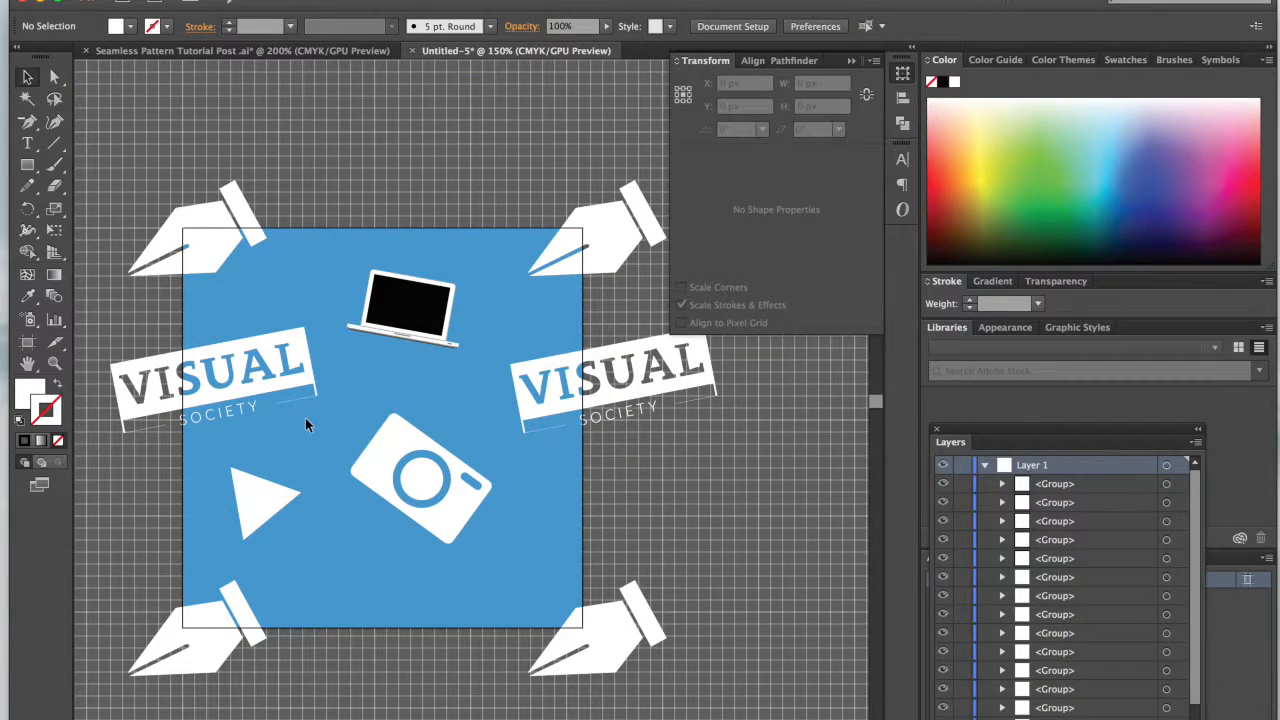
key("super+v")
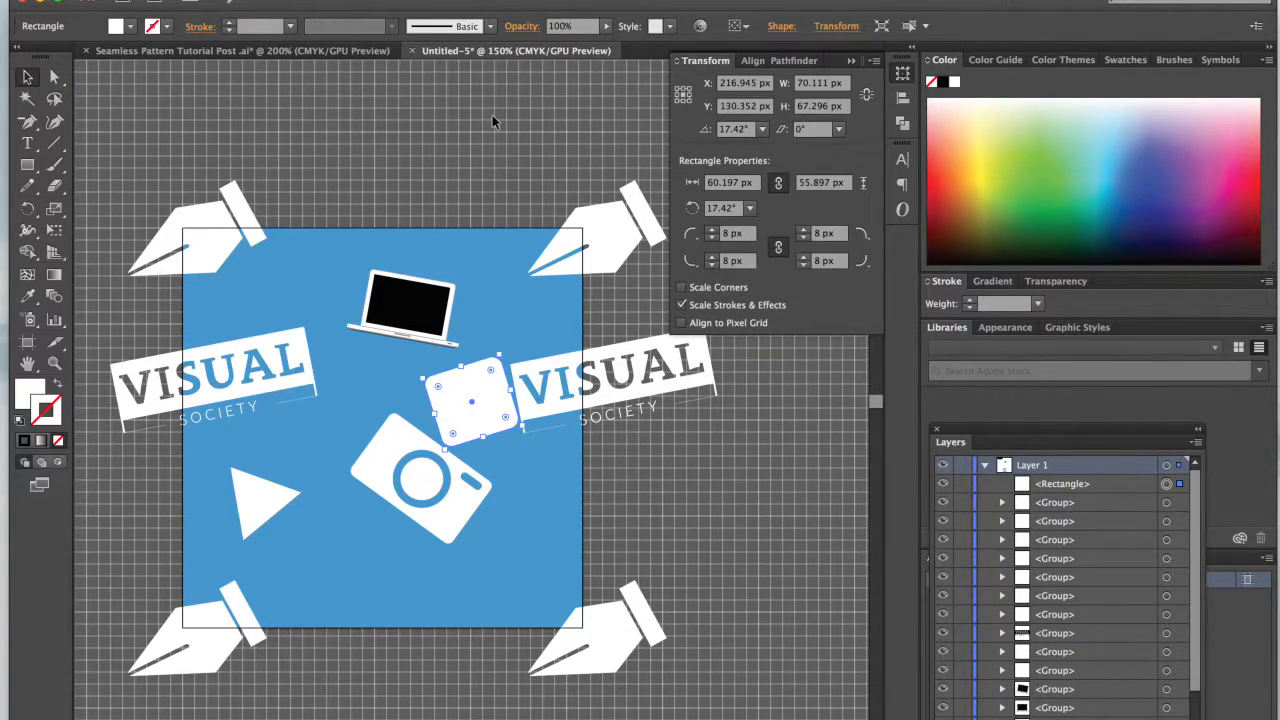
key("Delete")
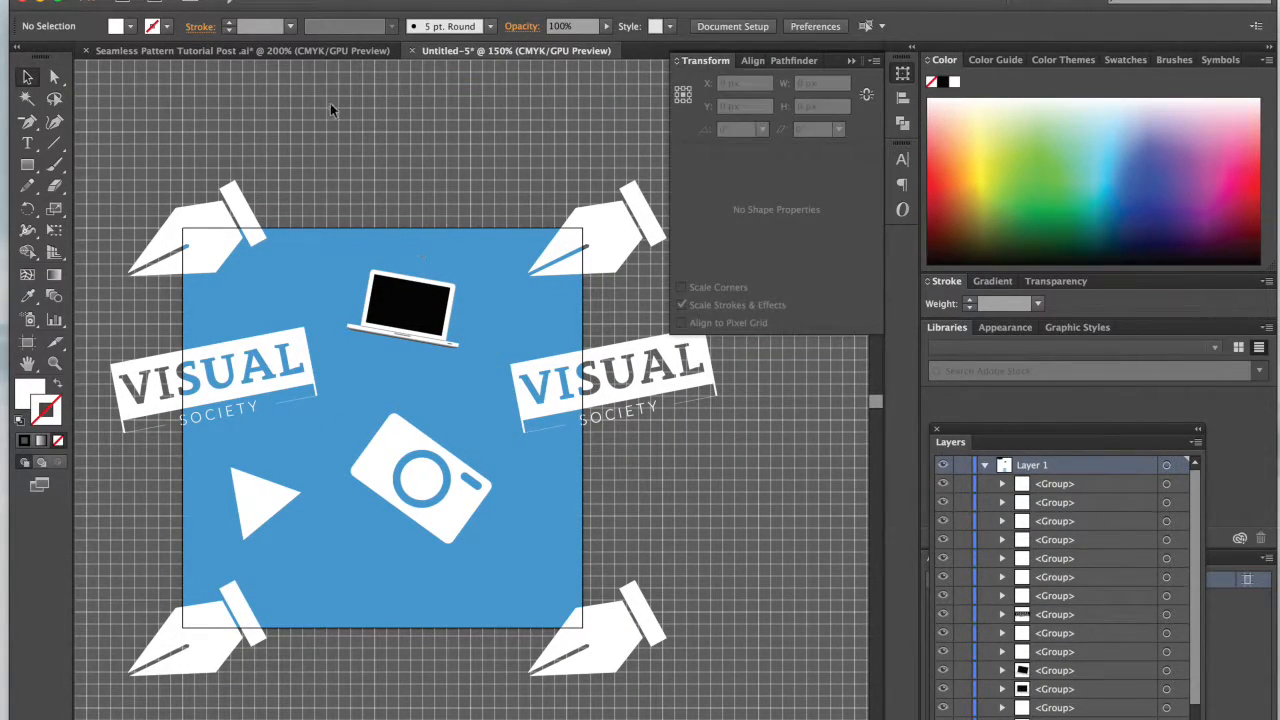
Step: Copy the complete play button, triangle and rounded square together, from the Seamless Pattern Tutorial Post document and paste it into Untitled-5
left_click(301, 51)
left_click(505, 360)
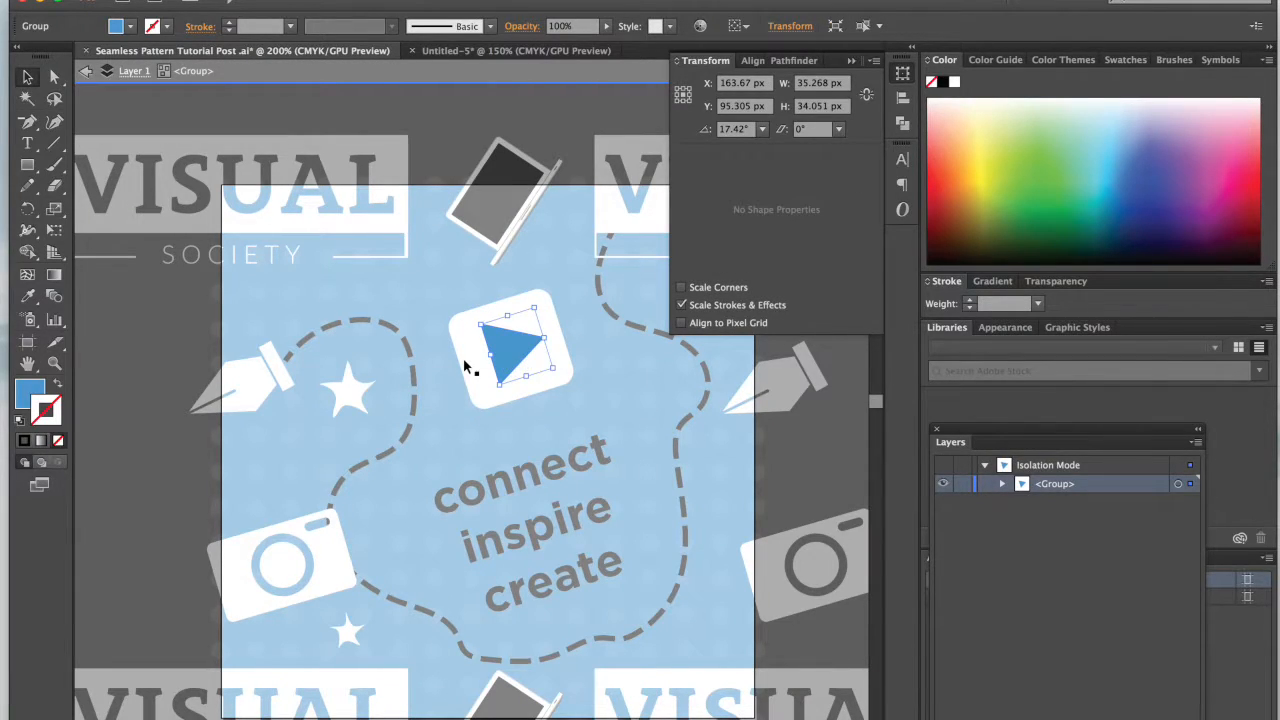
left_click(463, 358, "shift")
left_click(553, 50)
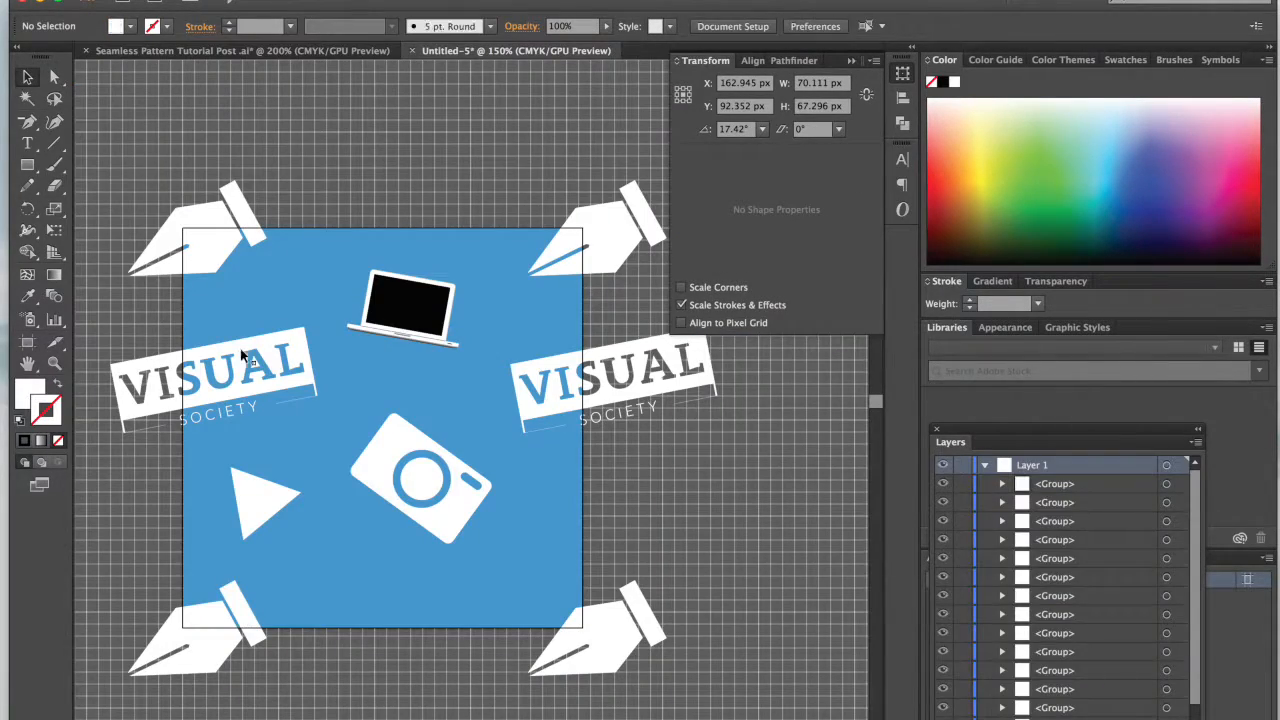
key("super+v")
Step: Delete the white triangle and move the pasted play button into its place below the left logo
left_click(252, 508)
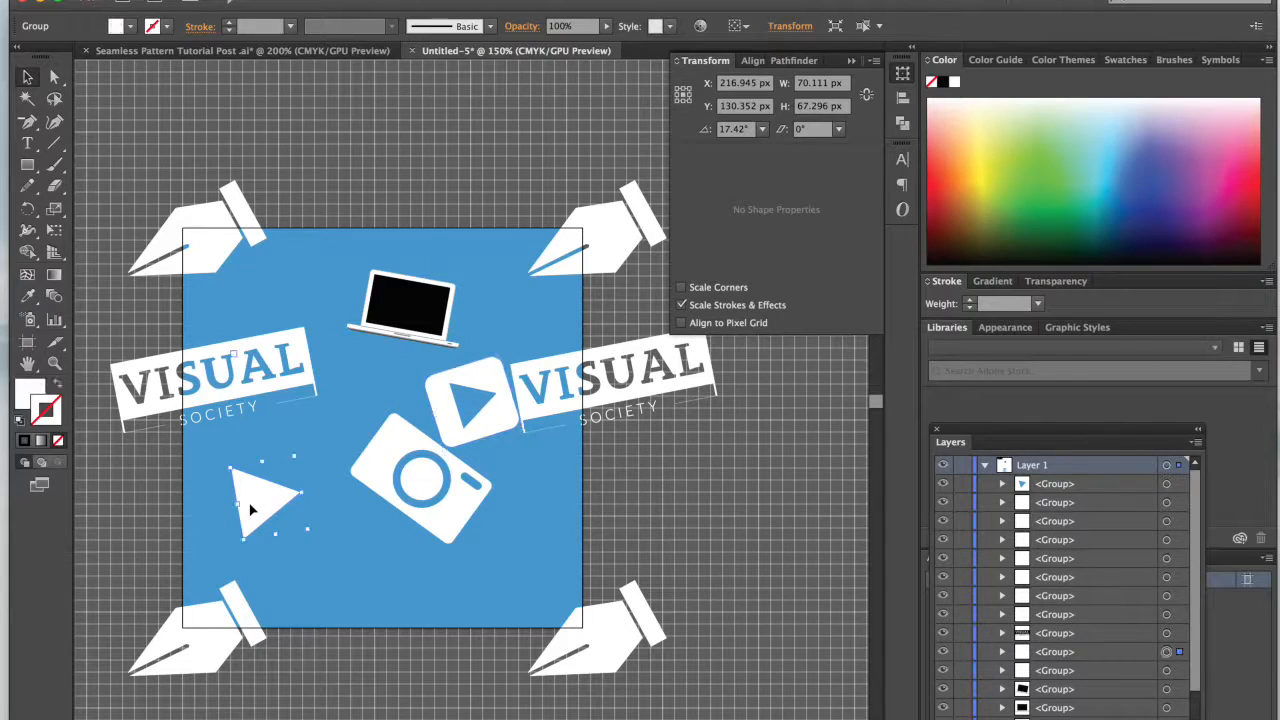
left_click(487, 397)
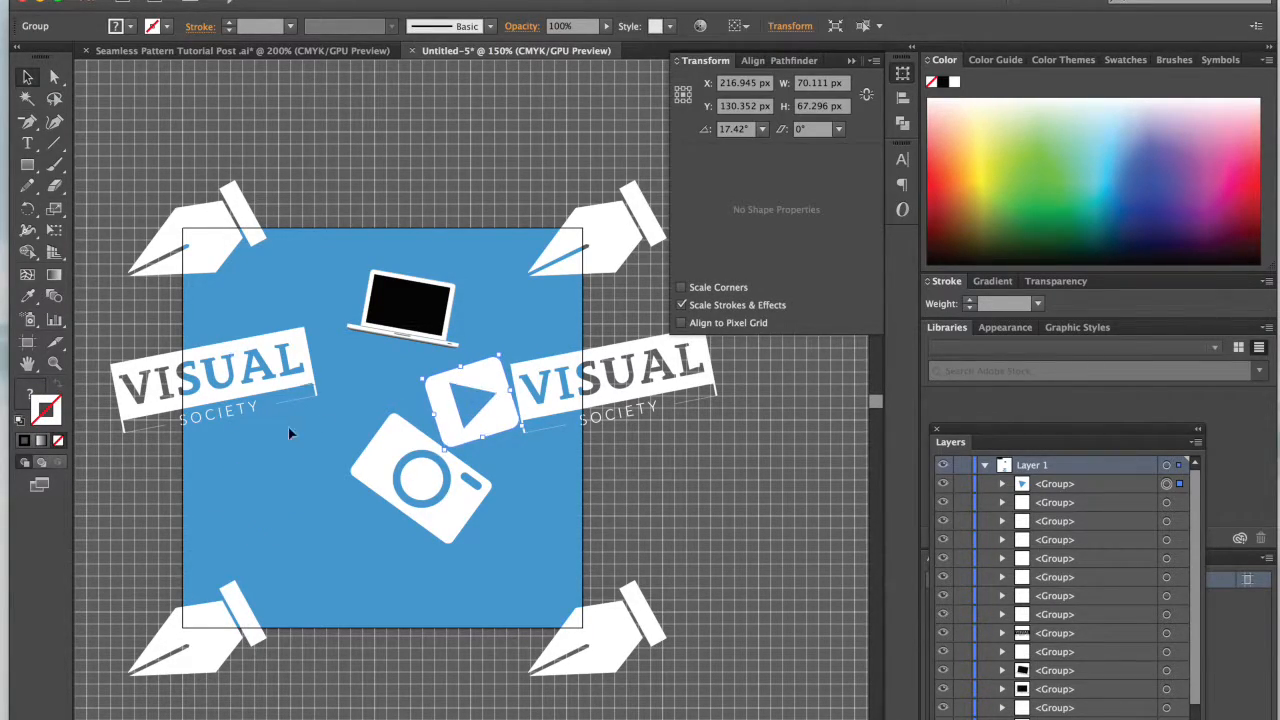
left_click_drag(293, 490, 291, 483)
left_click(669, 557)
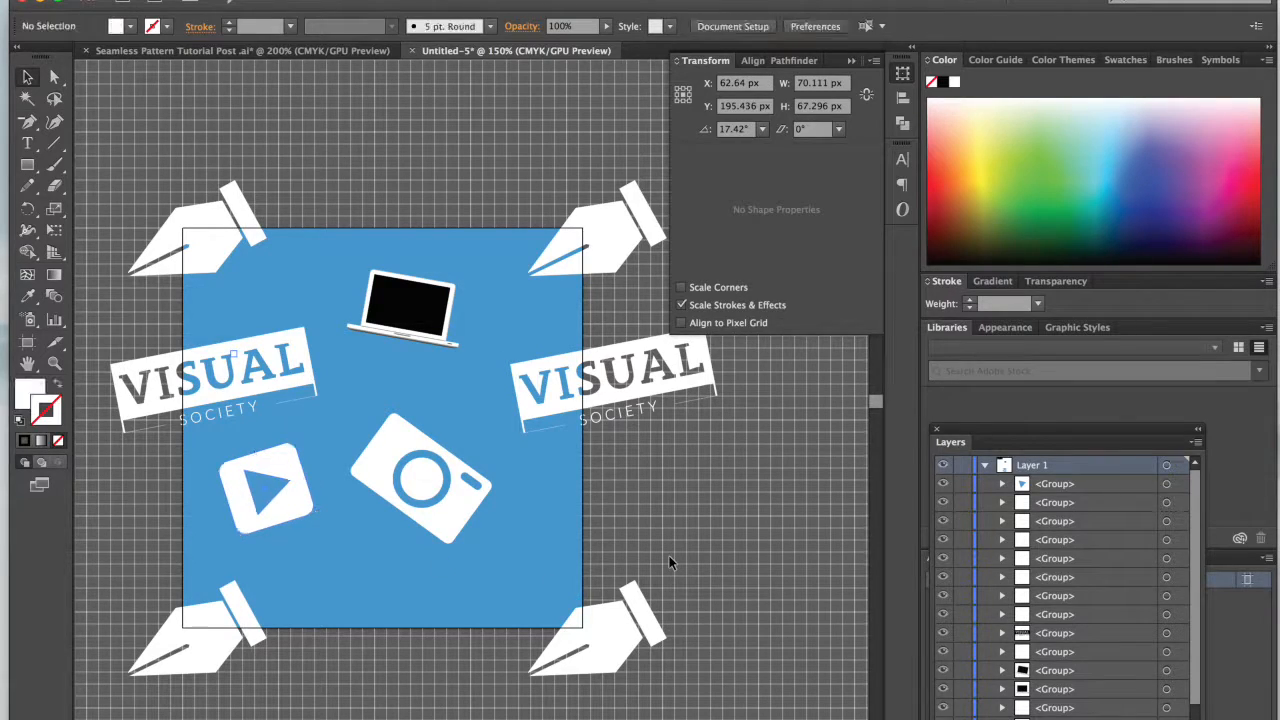
Step: Shift the play button slightly down and move the camera copy to about X 190 px, Y 193 px
double_click(281, 509)
double_click(316, 509)
left_click(279, 509)
left_click_drag(279, 509, 282, 521)
left_click(733, 470)
left_click_drag(410, 480, 425, 497)
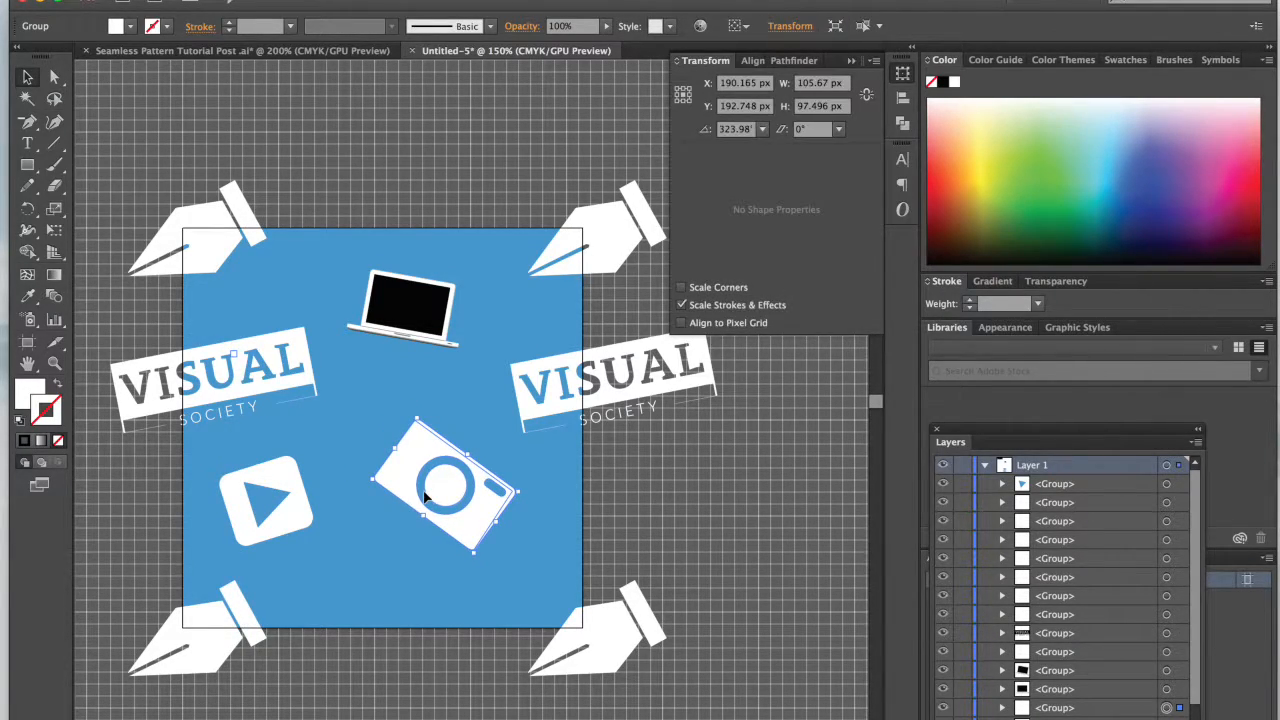
left_click(630, 503)
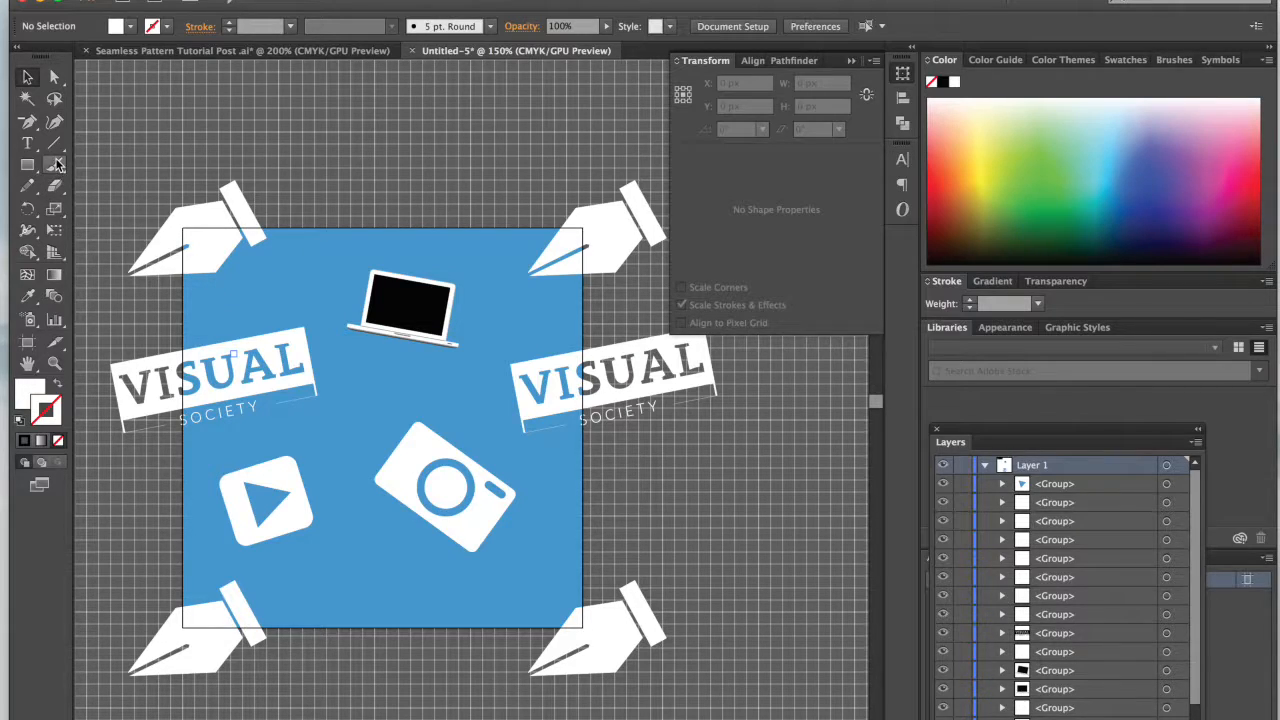
Step: Draw a freehand winding path about 246 × 247 px with the Pencil tool, from the left logo past the play button and camera to the laptop
left_click(29, 188)
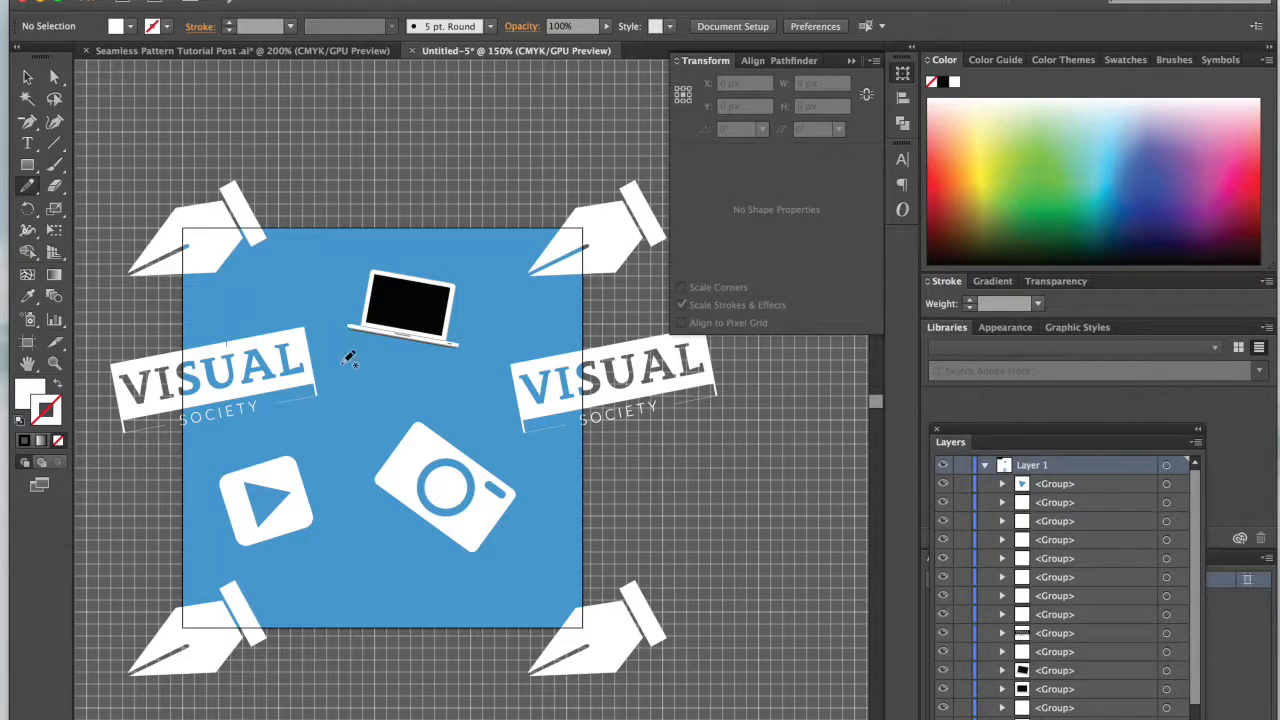
mouse_move(270, 452)
left_mouse_down()
mouse_move(328, 589)
mouse_move(380, 587)
mouse_move(454, 486)
mouse_move(528, 453)
mouse_move(552, 414)
mouse_move(555, 308)
mouse_move(535, 272)
mouse_move(427, 278)
left_mouse_up()
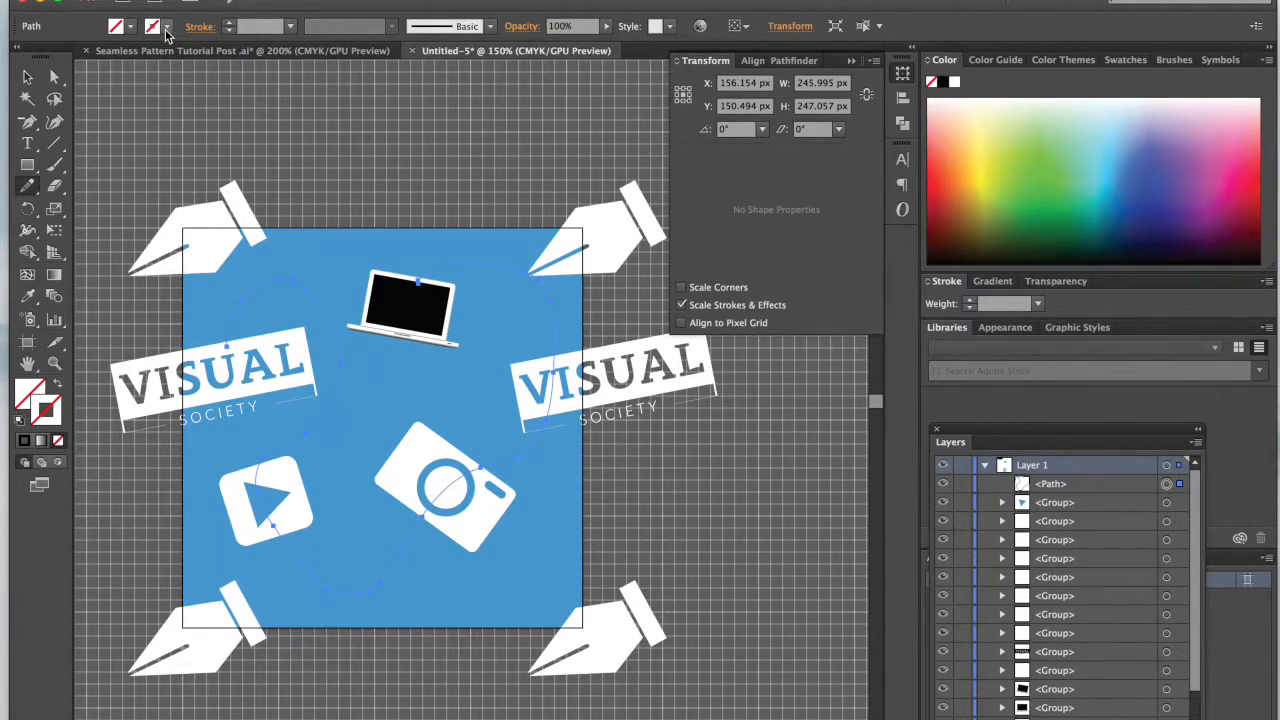
Step: Give the winding path a black 3 pt dashed stroke and deselect it
left_click(230, 22)
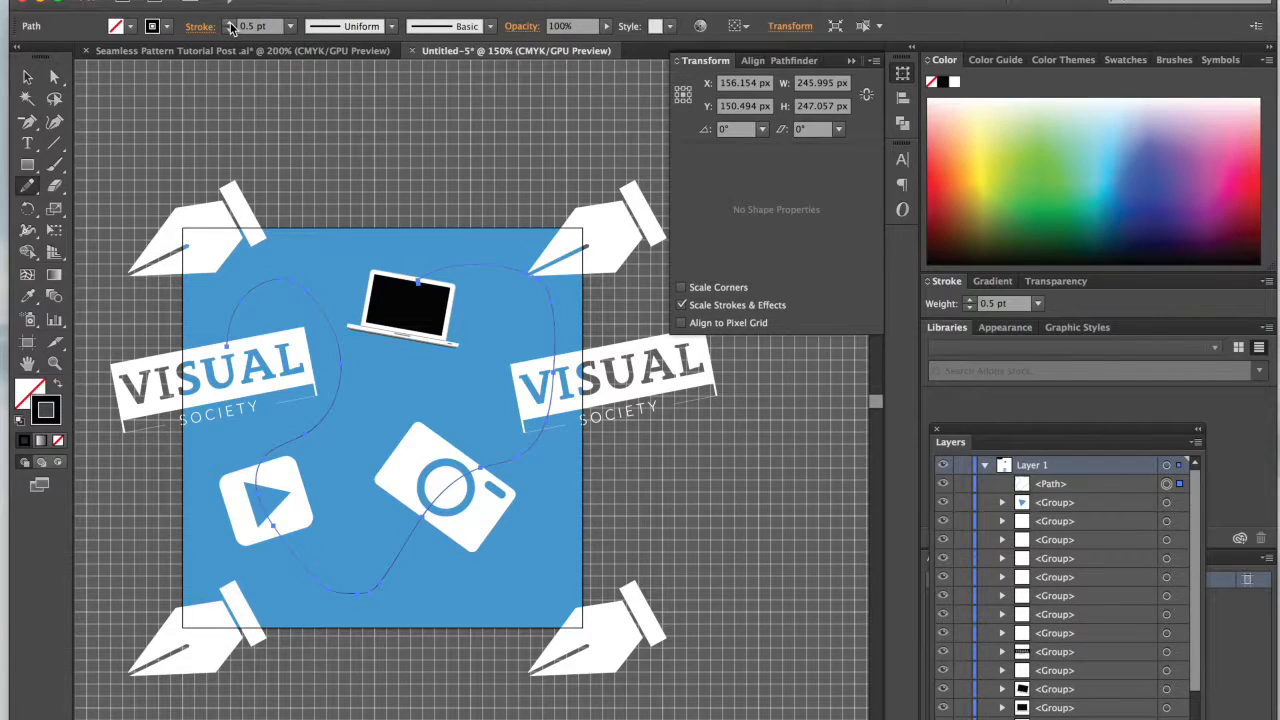
left_click(230, 22)
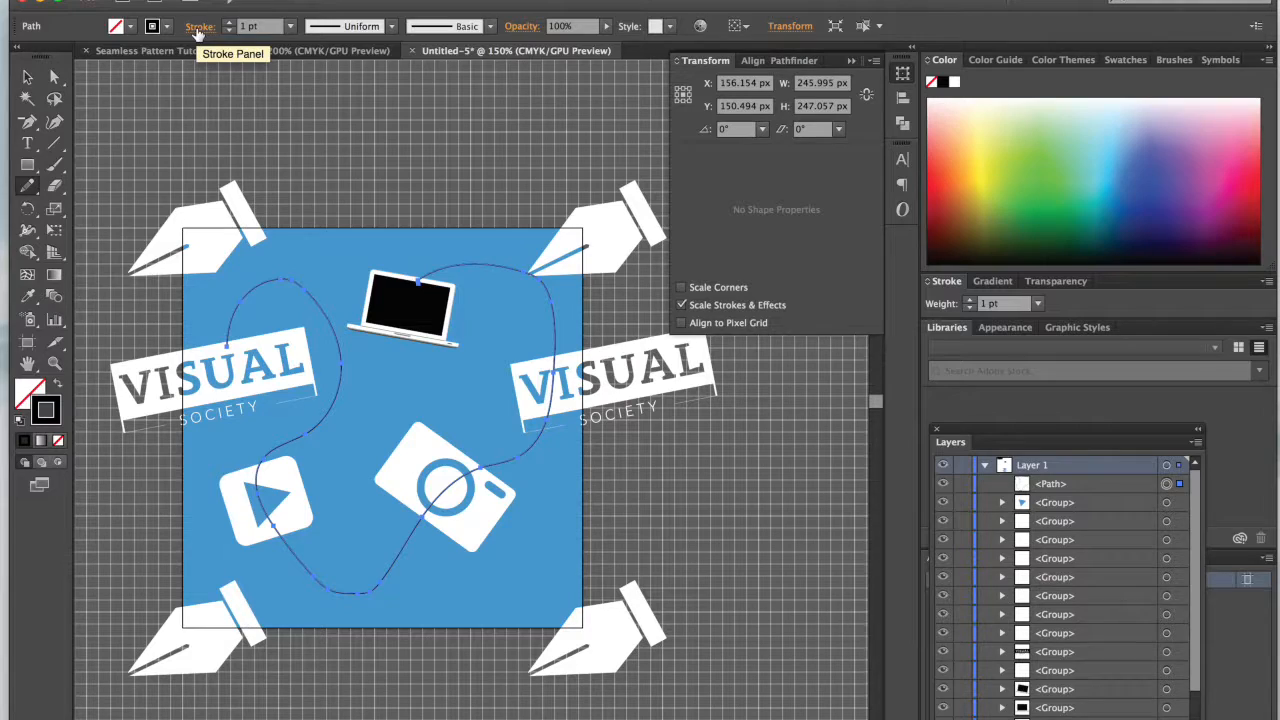
left_click(198, 28)
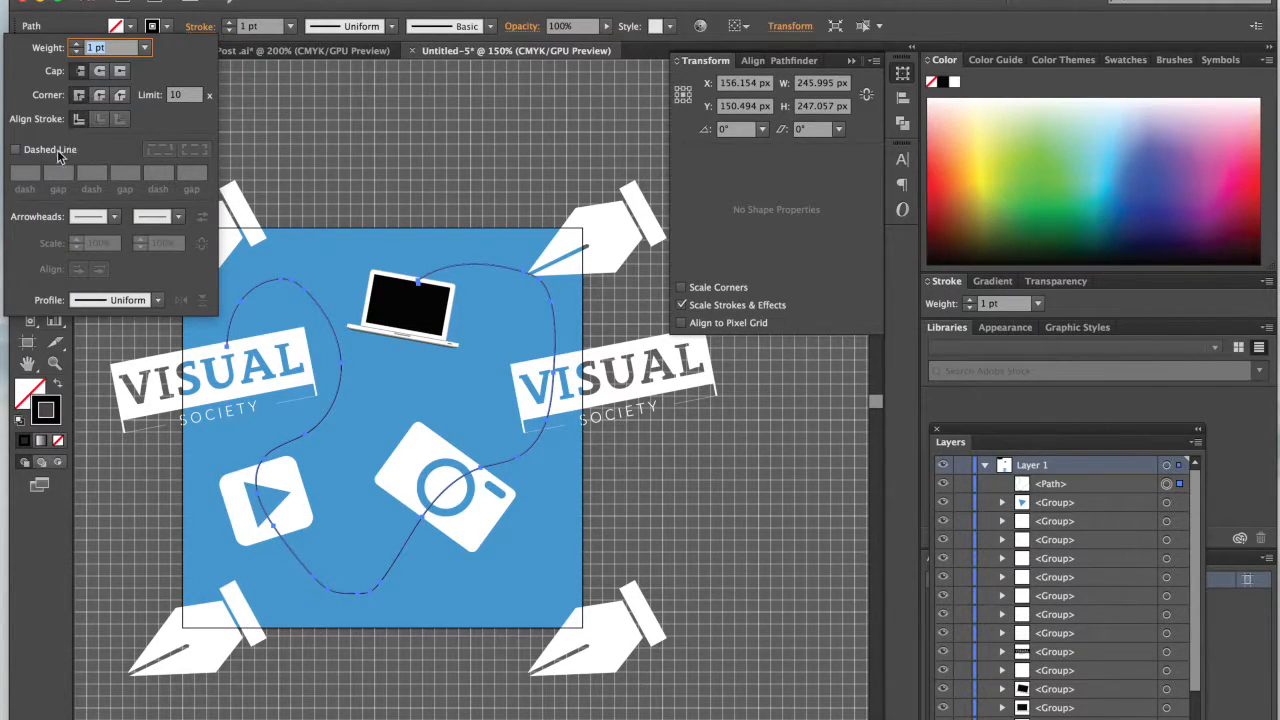
left_click(16, 150)
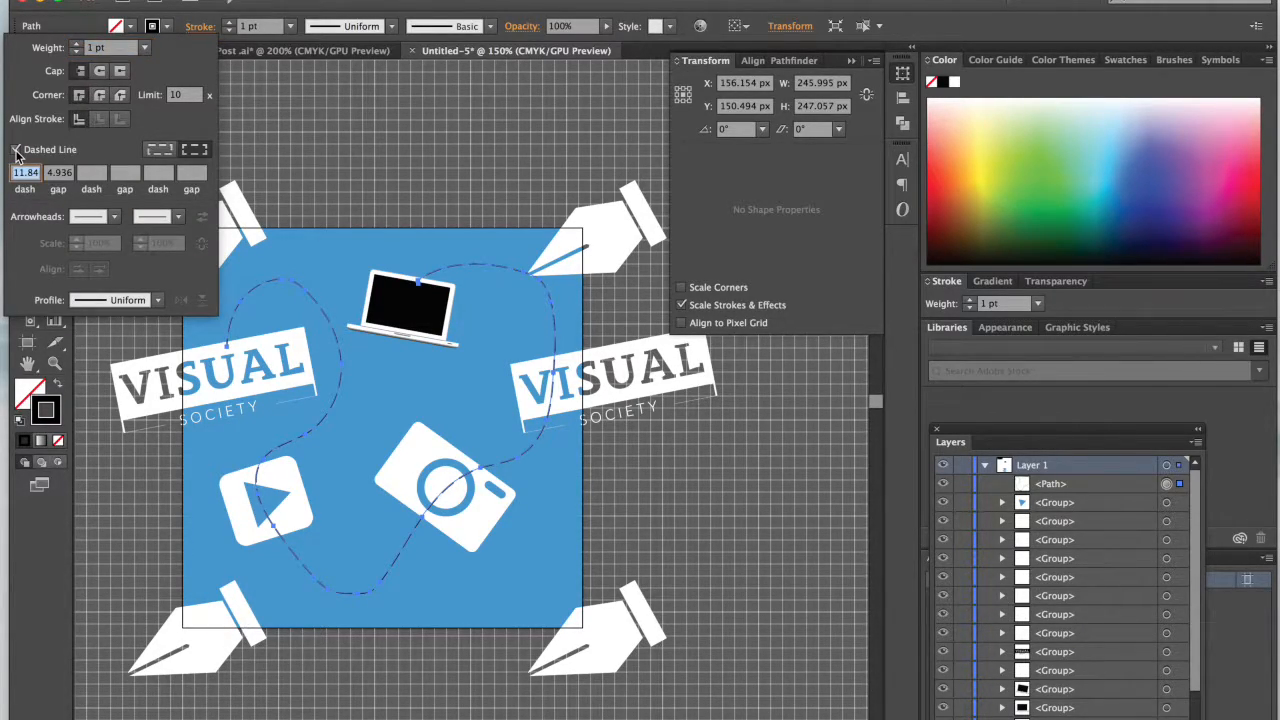
left_click(230, 23)
left_click(230, 23)
key("v")
left_click(424, 193)
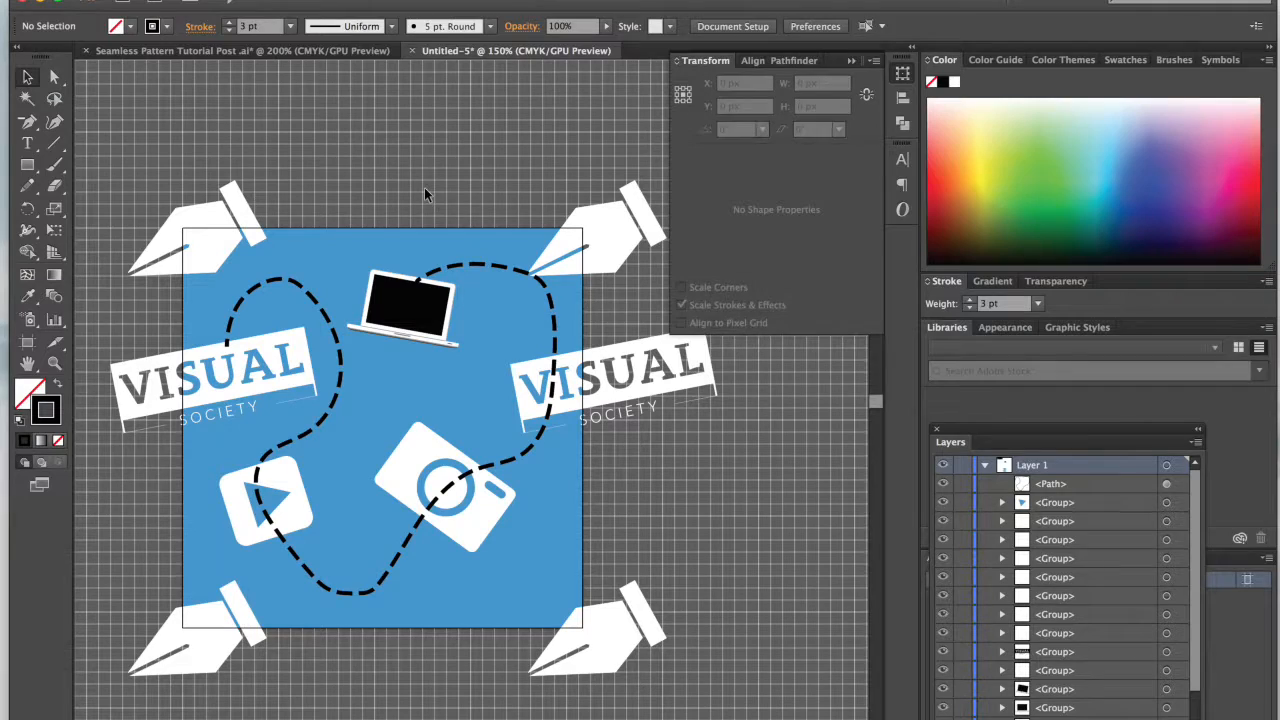
Step: Rearrange the dashed path so it sits behind all the icons but above the blue background
left_click(313, 302)
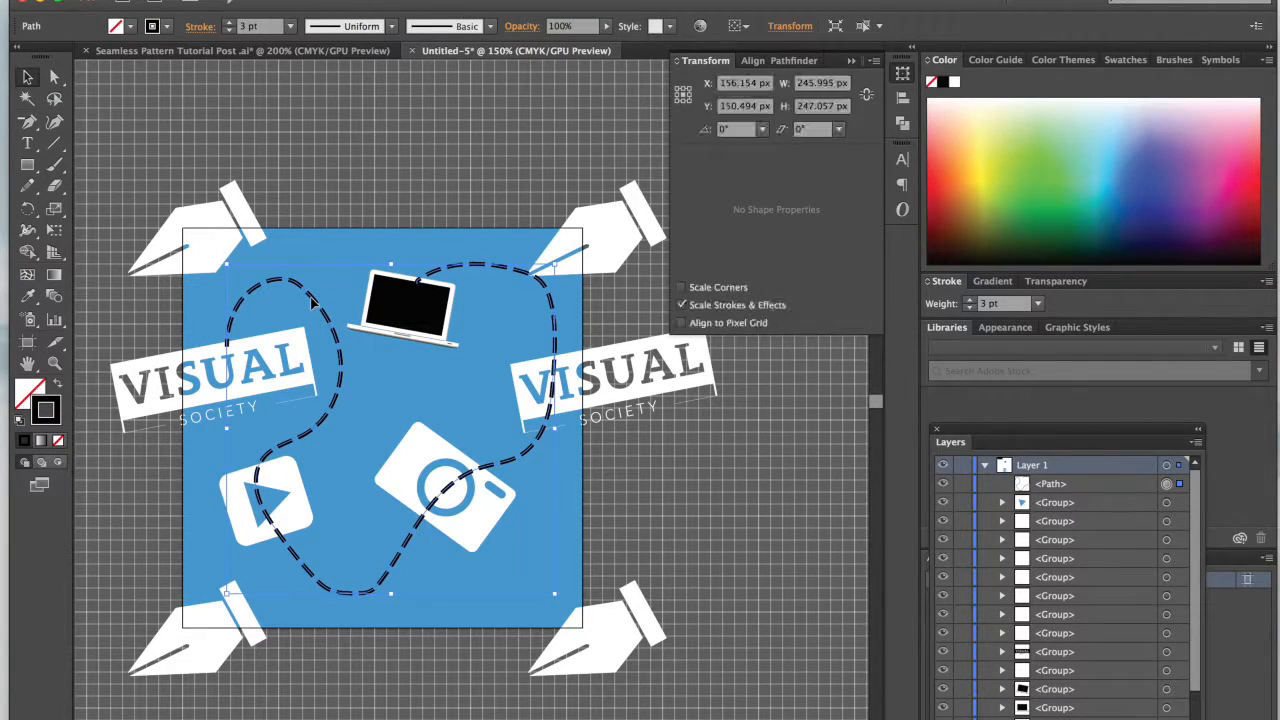
key("Delete")
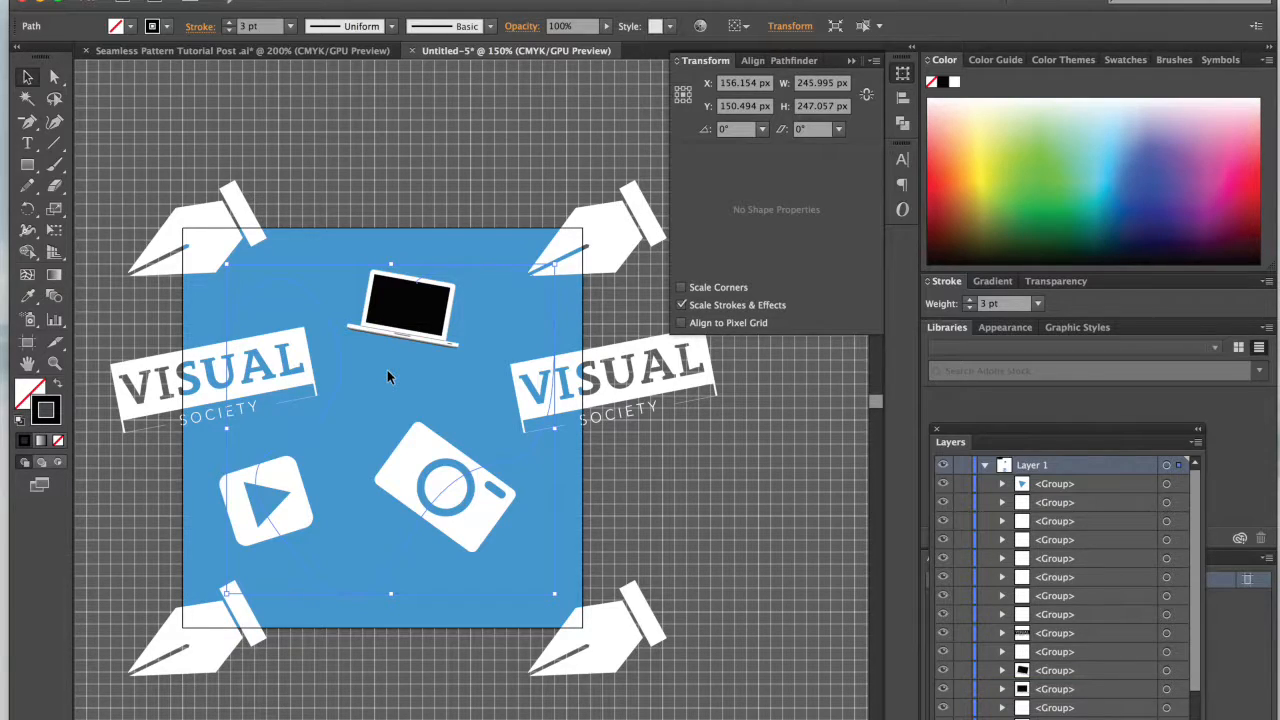
key("super+]")
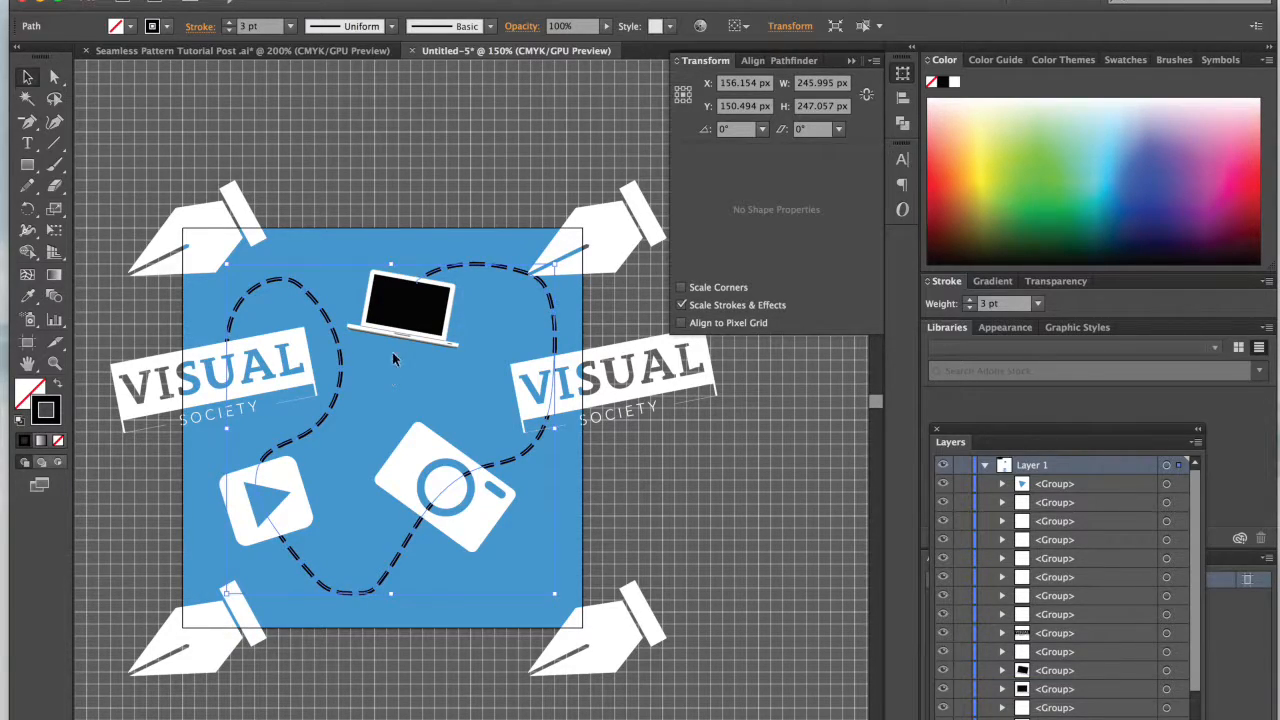
left_click(401, 78)
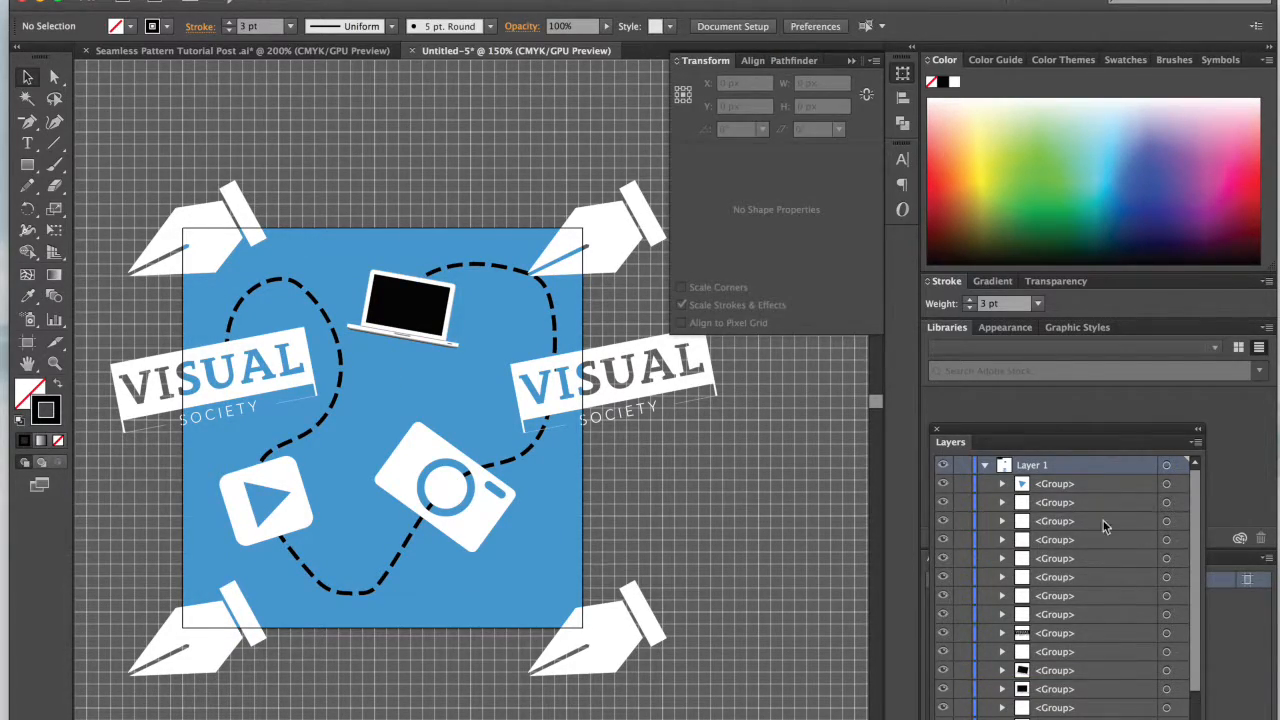
scroll(1077, 542, "down", 1)
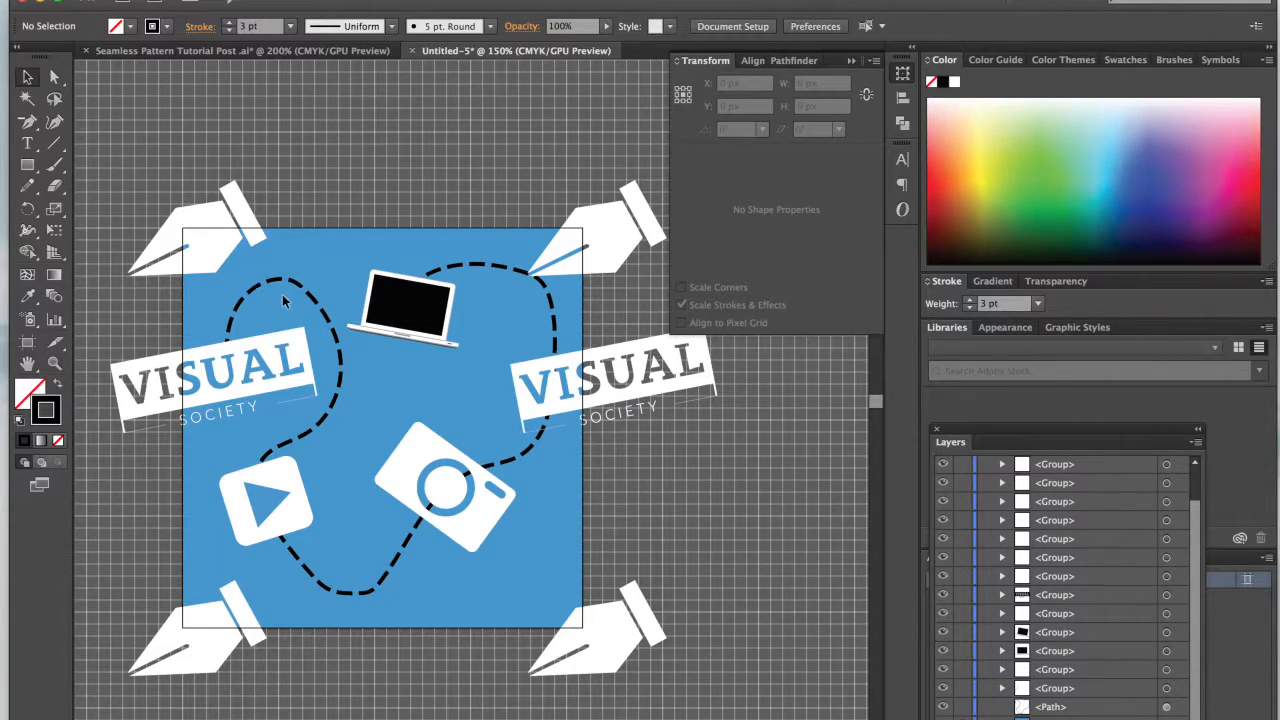
Step: Enlarge the dashed path to about 264 × 256 px and move it to about X 156 px, Y 155 px
left_click(494, 270)
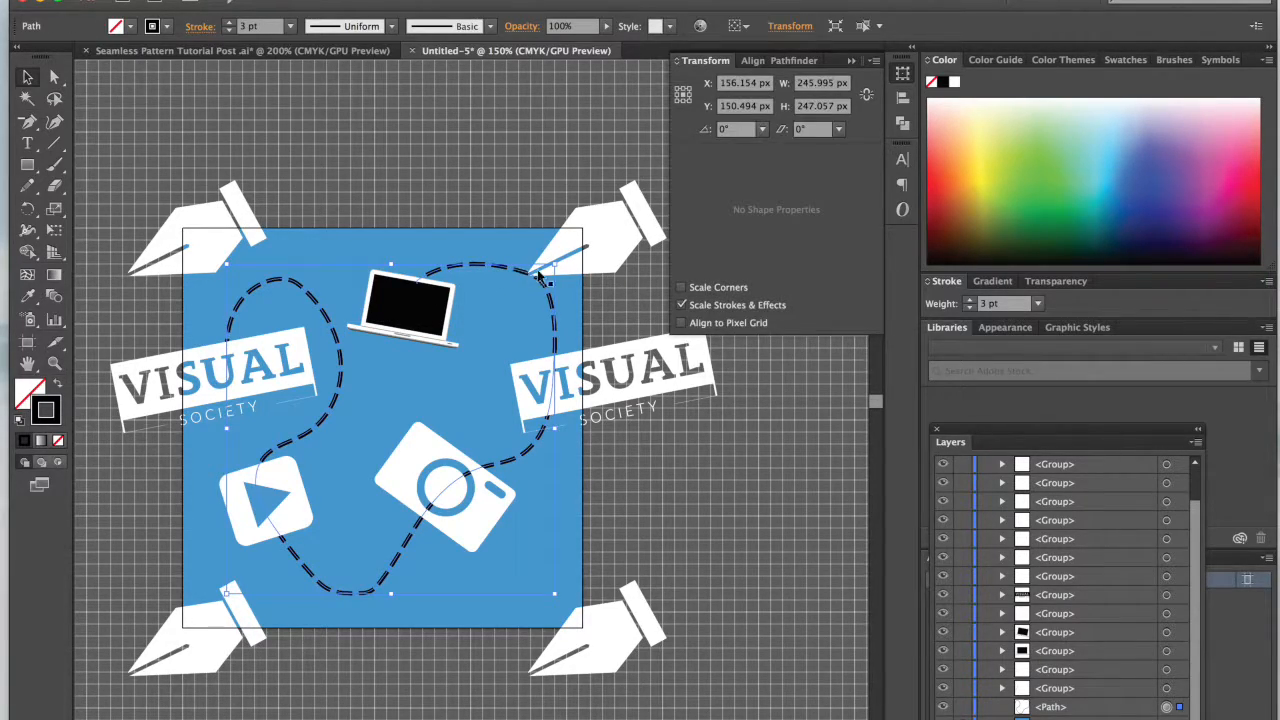
left_click_drag(563, 255, 566, 258)
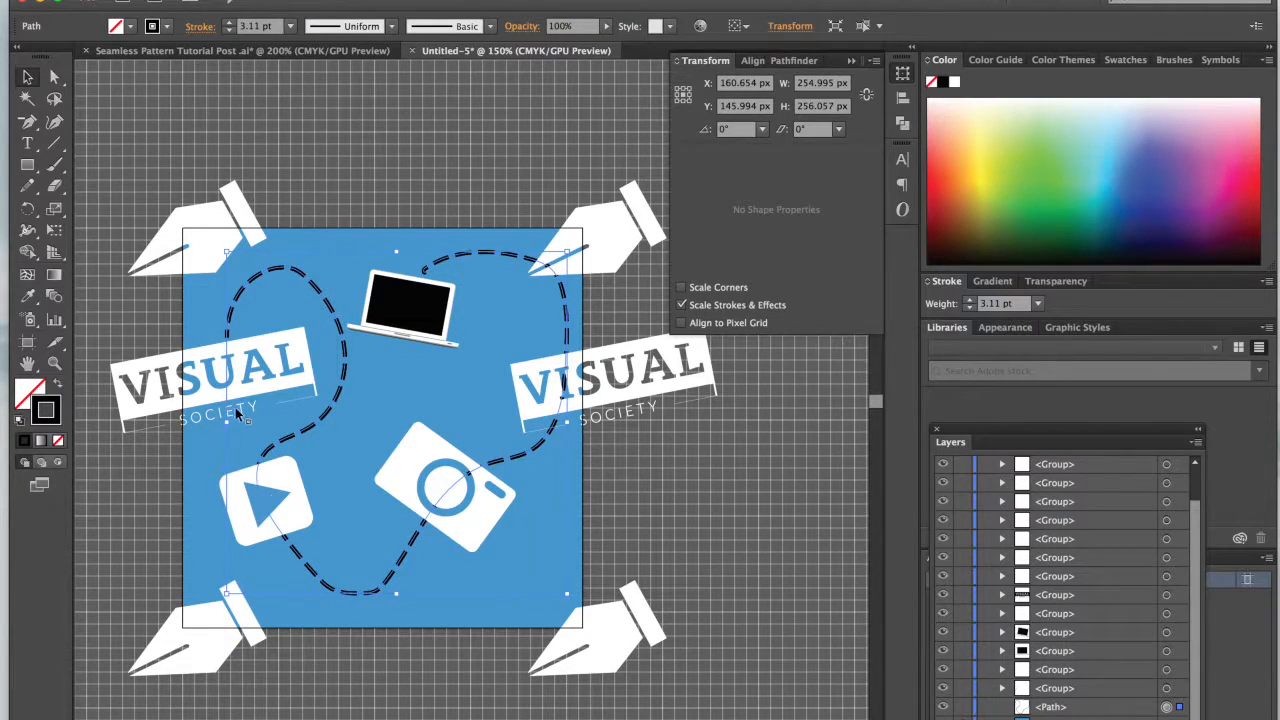
left_click_drag(227, 426, 214, 426)
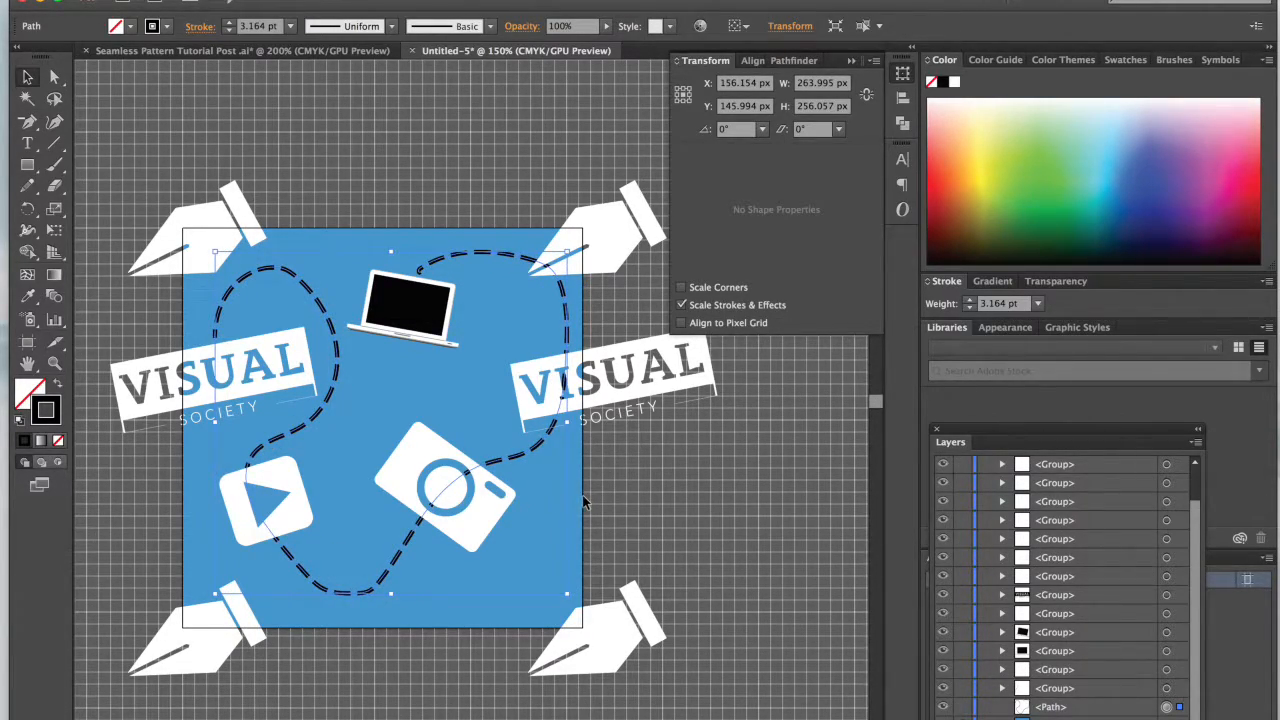
key("Left")
key("Down")
key("Down")
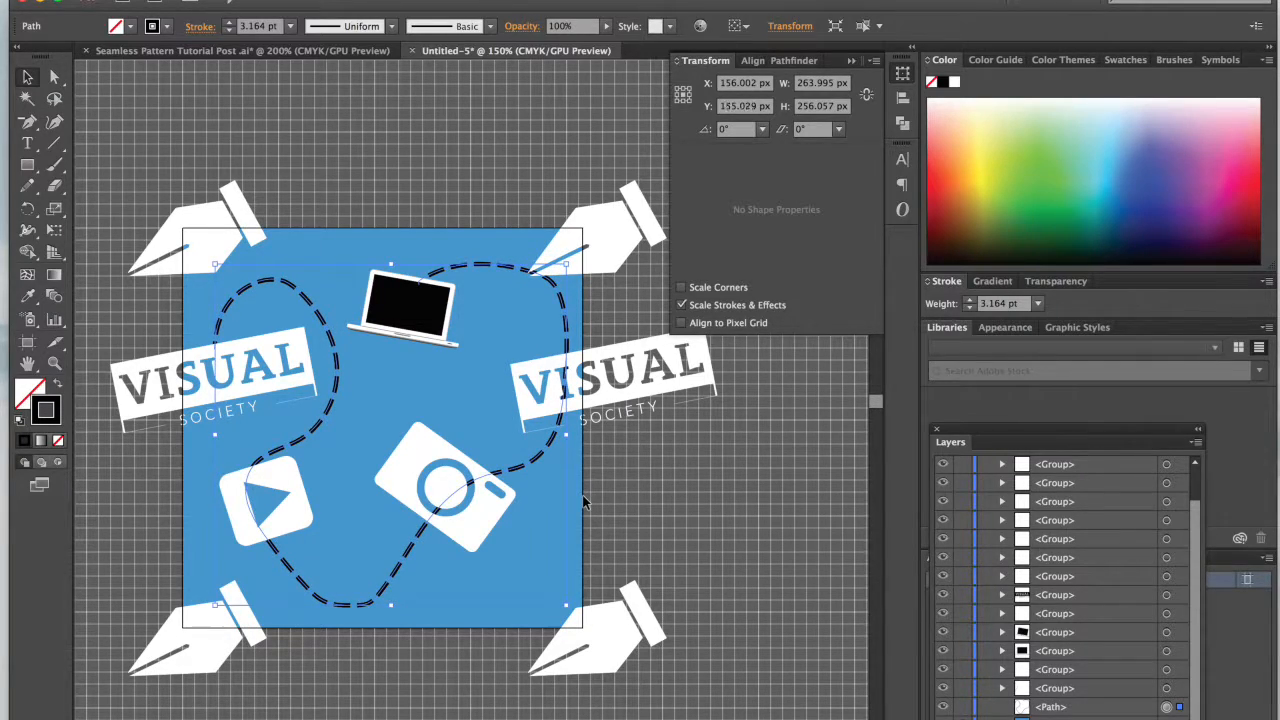
left_click(726, 519)
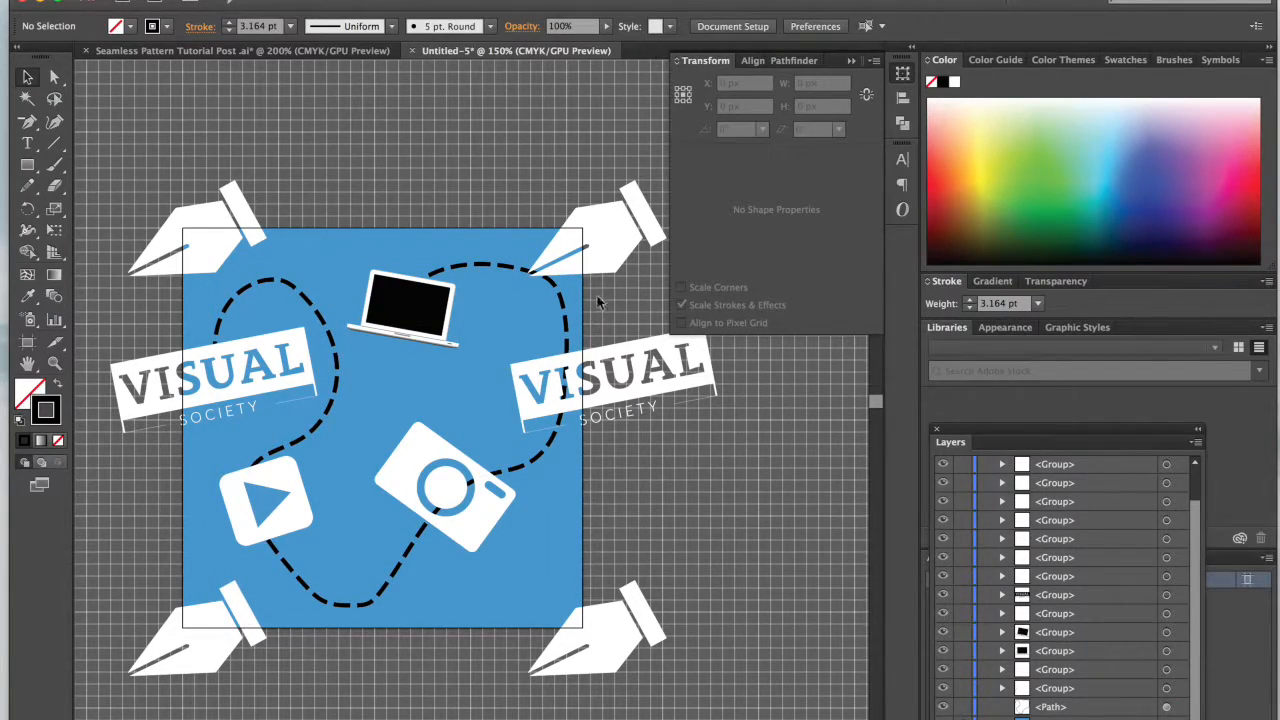
Step: Narrow the dashed path slightly by pulling its right edge inward, away from the tile's right border
left_click(564, 307)
left_click_drag(567, 441, 555, 441)
left_click(660, 464)
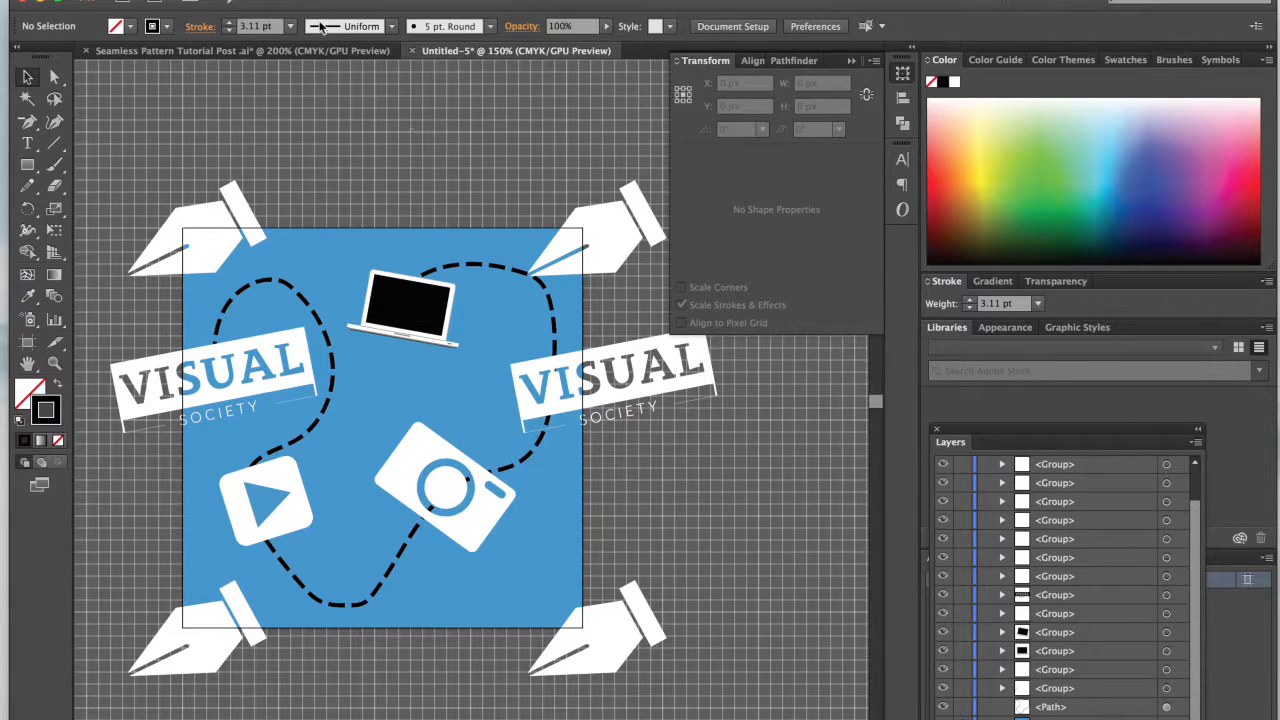
Step: Check the reference document's slogan and add the text "connect inspire create" on three lines between the laptop and camera in Untitled-5
left_click(255, 50)
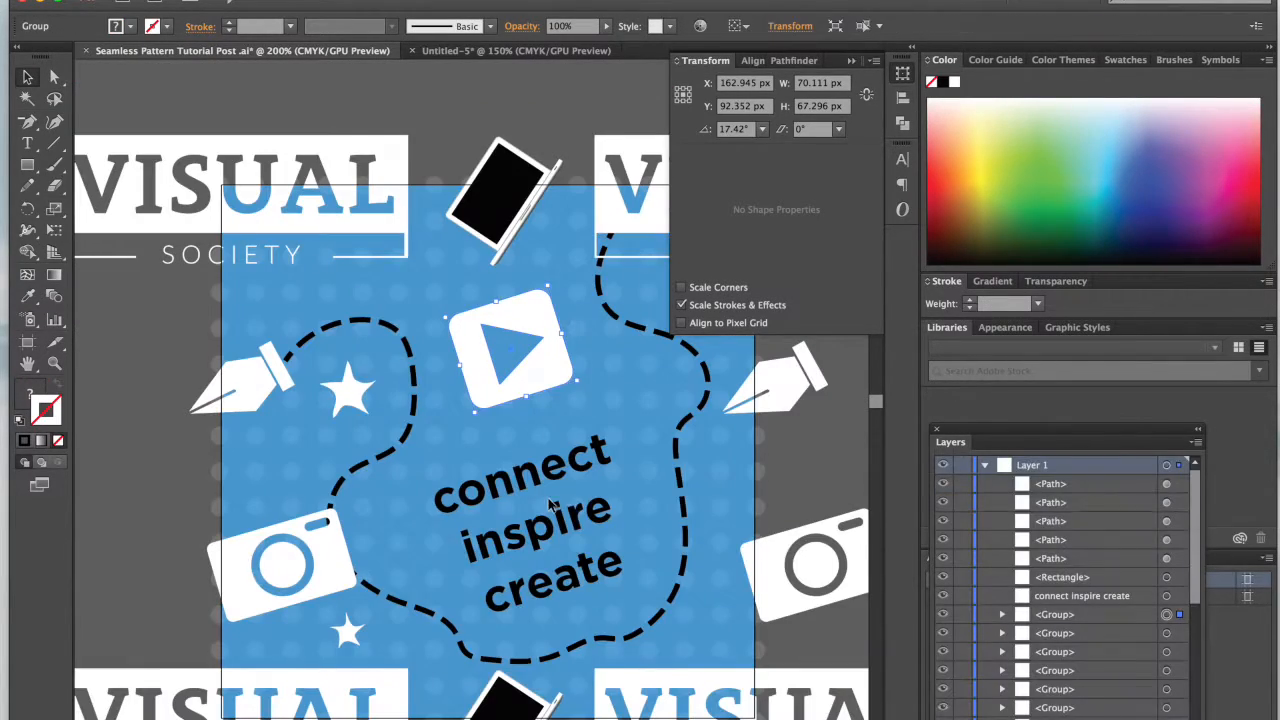
left_click(505, 52)
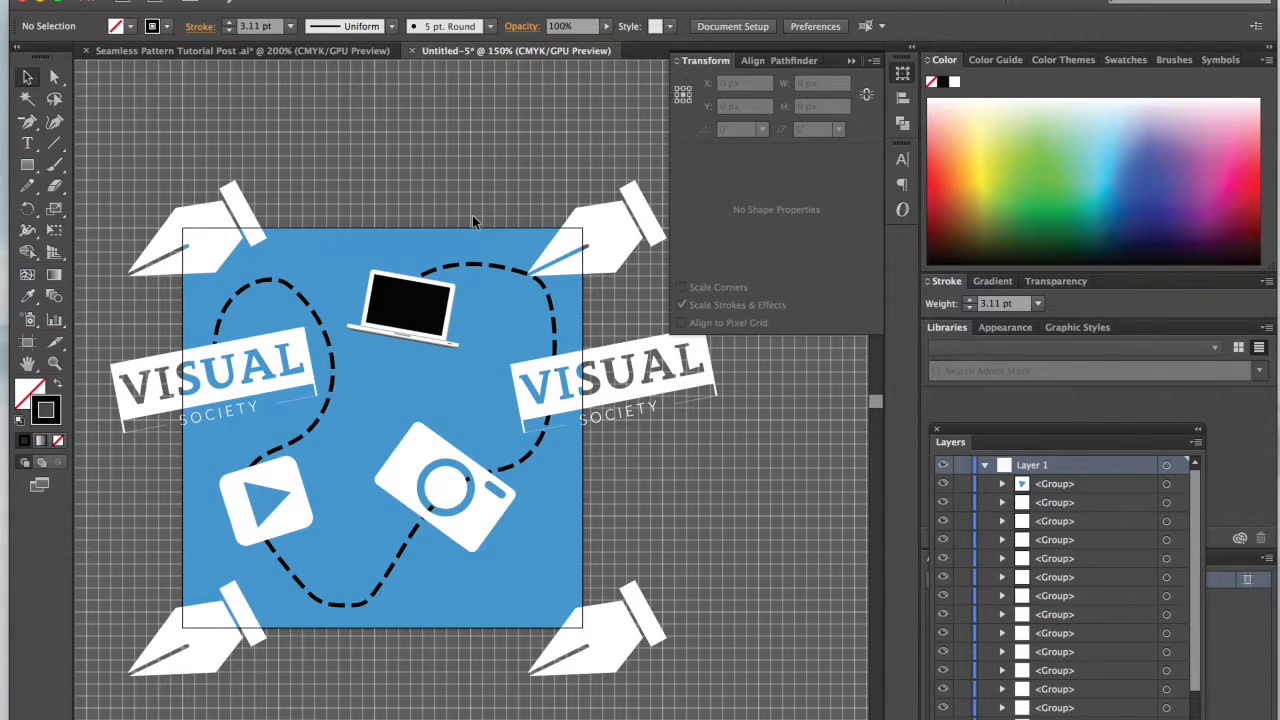
left_click(27, 143)
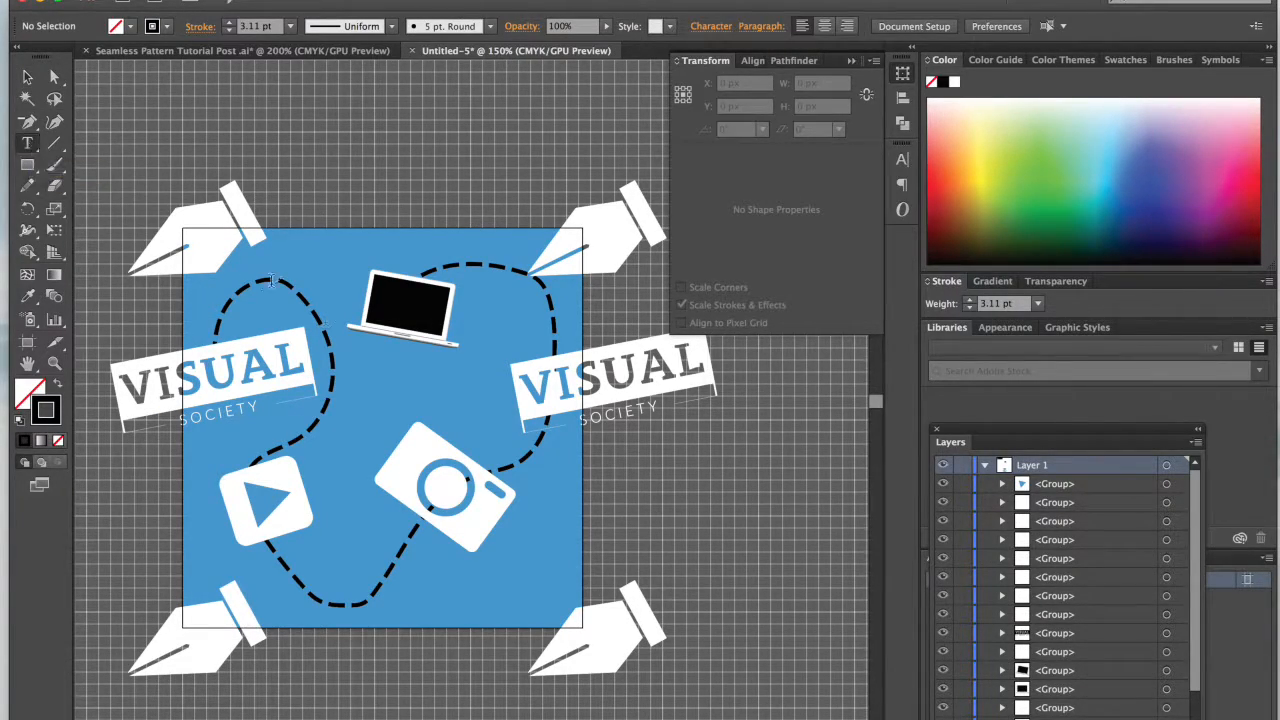
left_click(375, 376)
type("c")
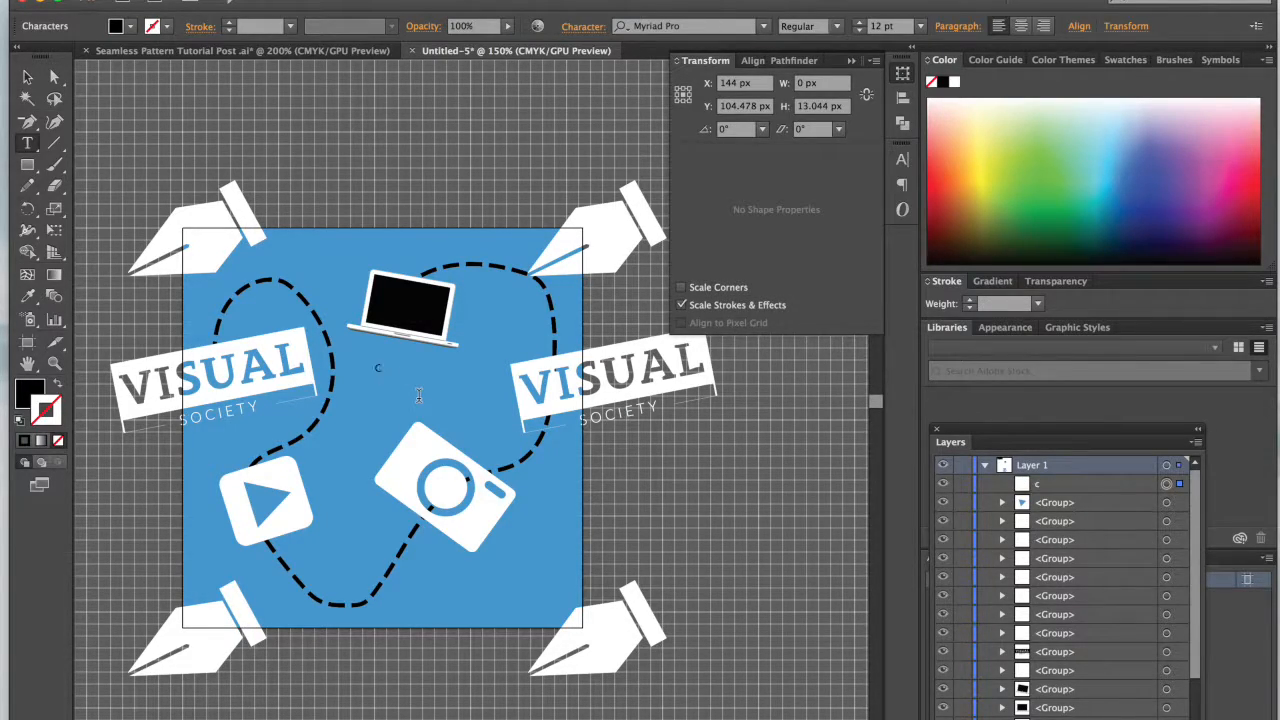
type("onnect")
key("Return")
type("inspire")
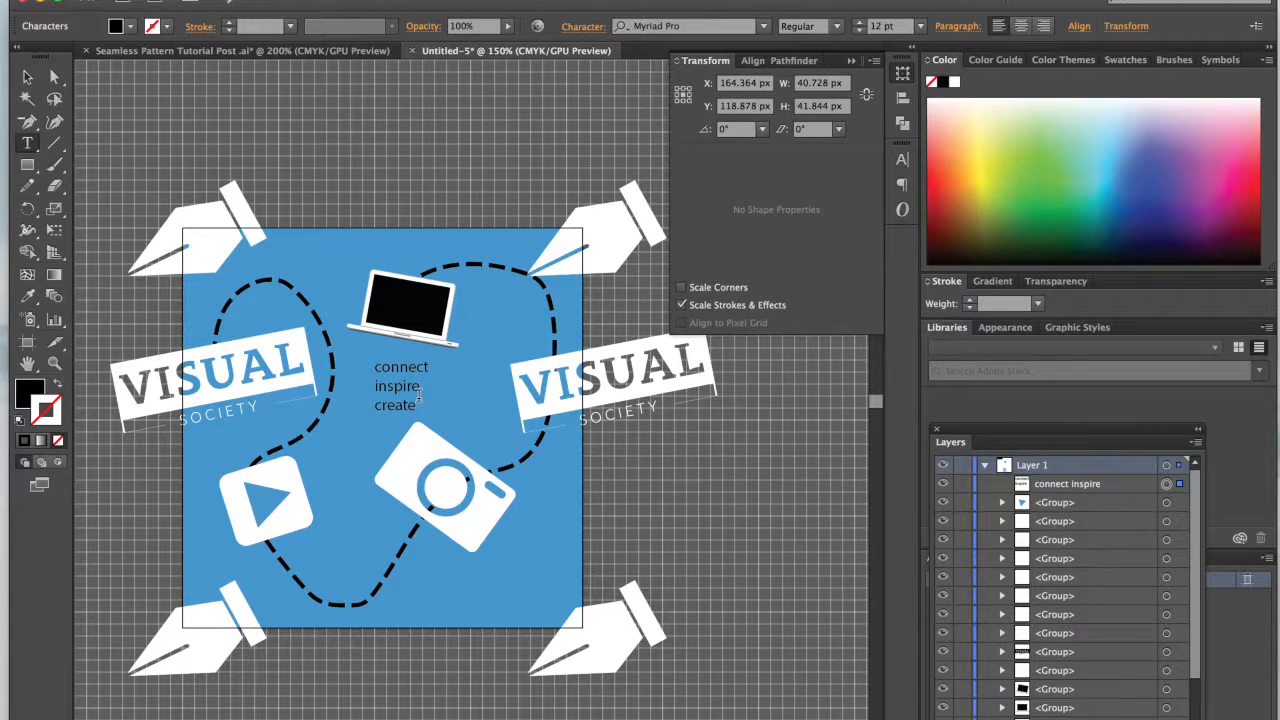
key("Escape")
Step: Center-align all three lines of the "connect inspire create" text
key("ctrl+a")
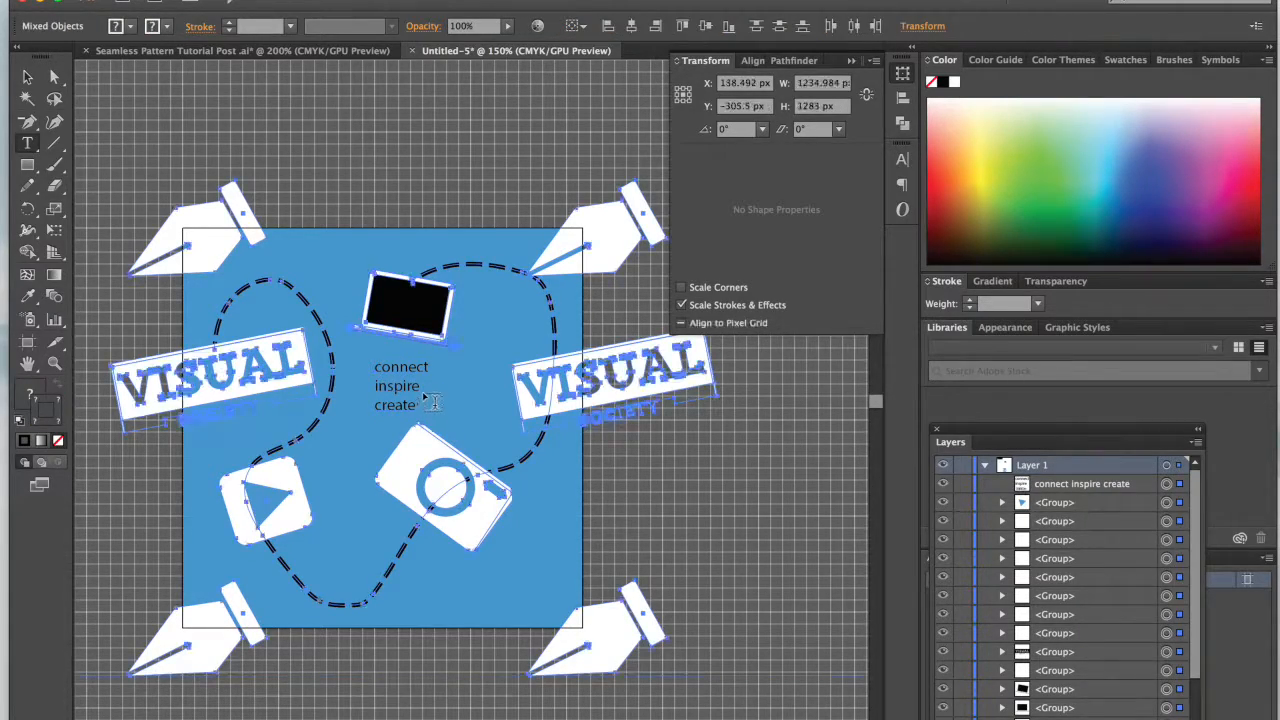
double_click(401, 386)
left_click_drag(416, 405, 367, 358)
left_click(1021, 26)
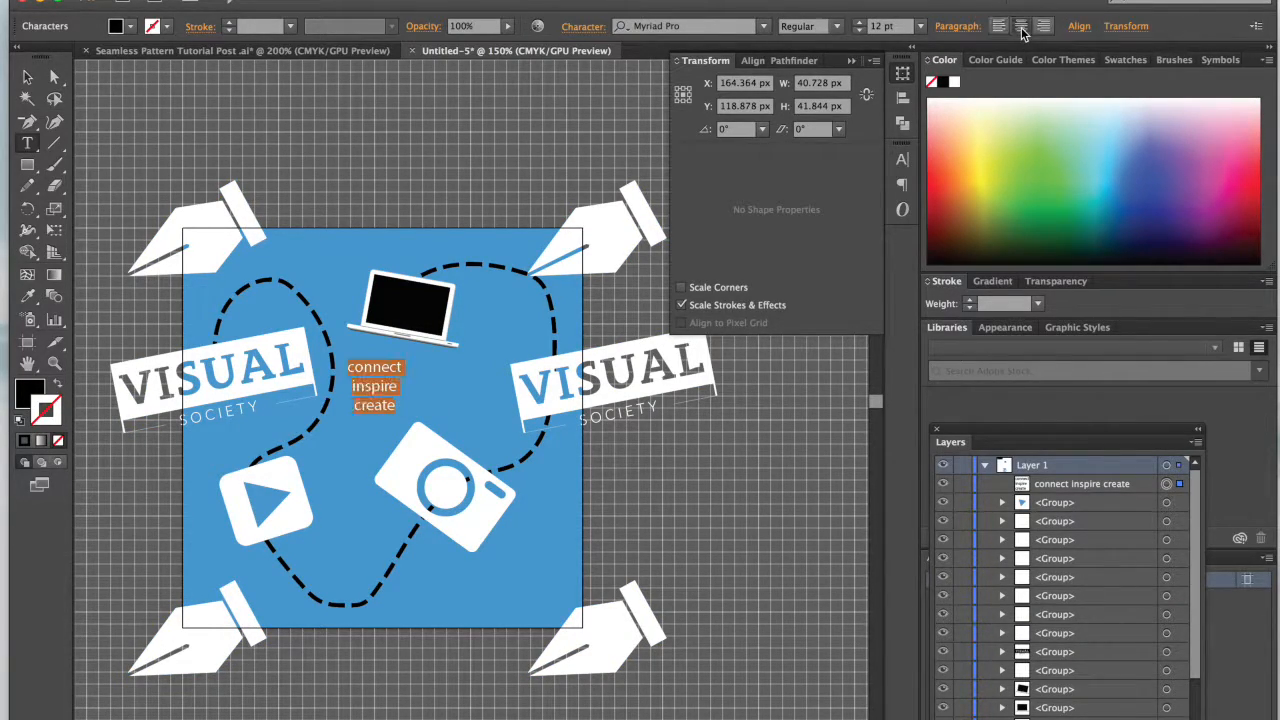
key("Escape")
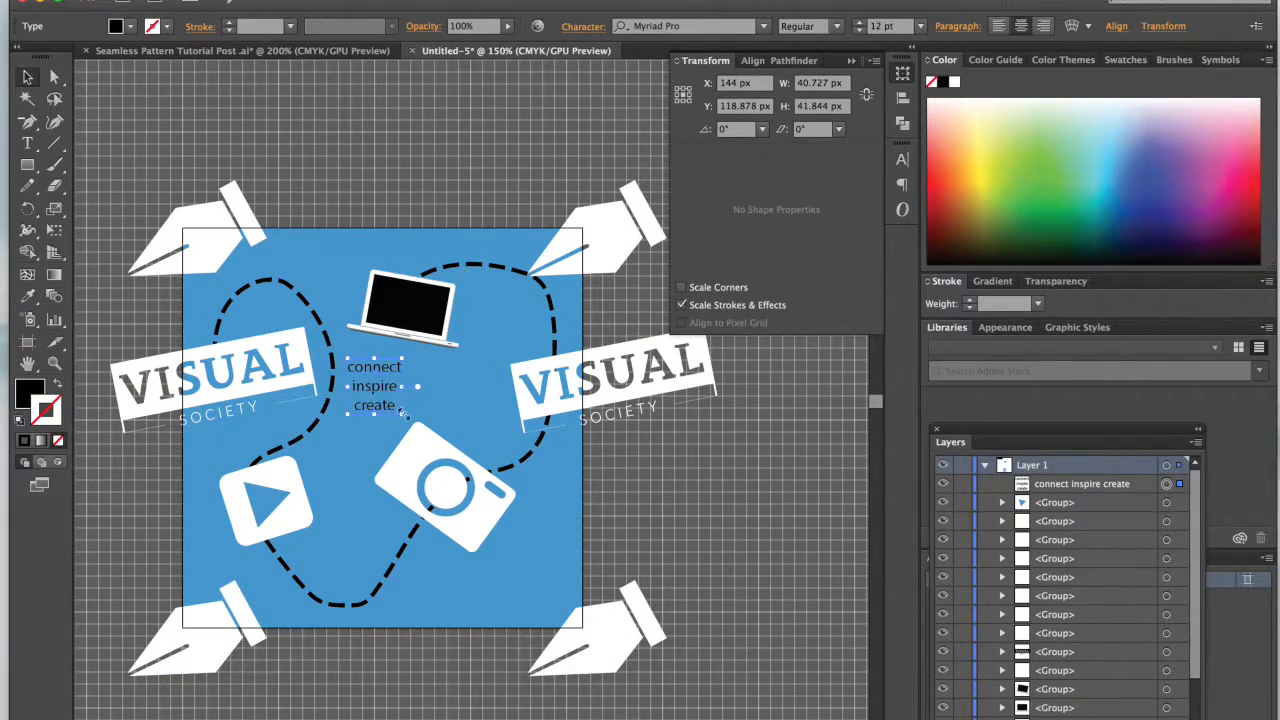
left_click_drag(404, 416, 377, 382)
Step: Set the font of the "connect inspire create" text to Gotham Bold
key("t")
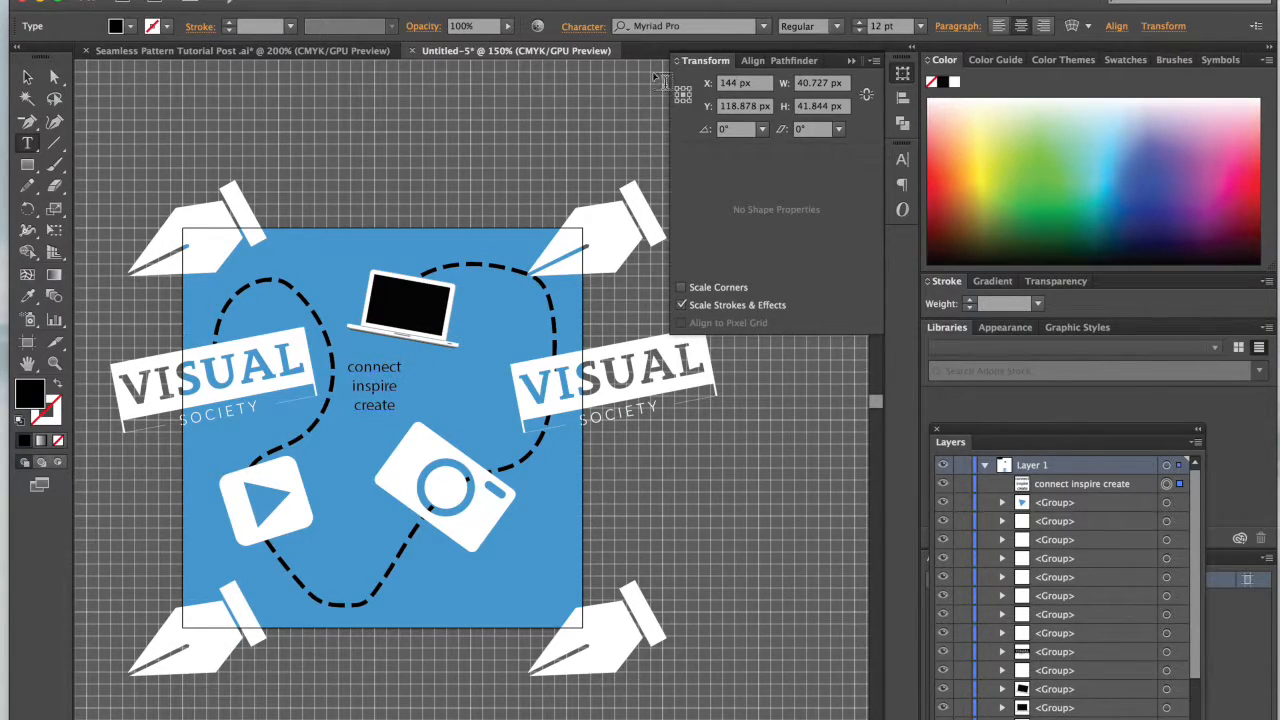
left_click(652, 28)
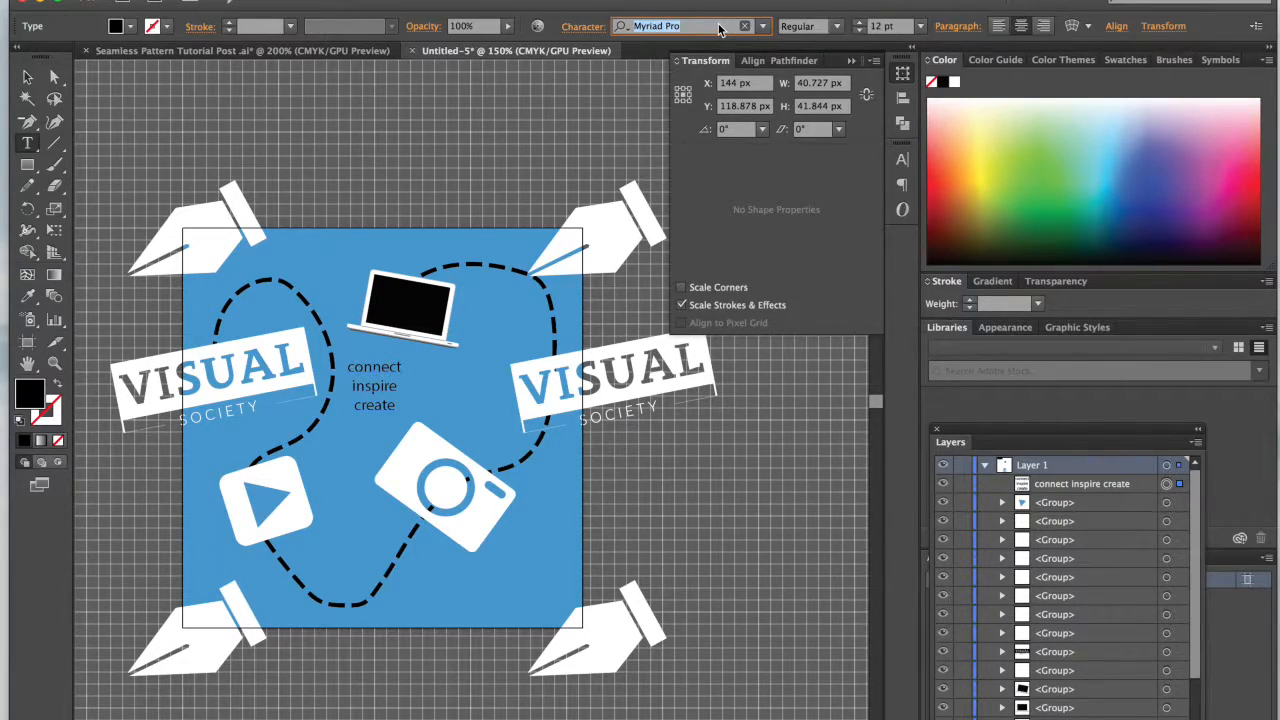
type("gotham")
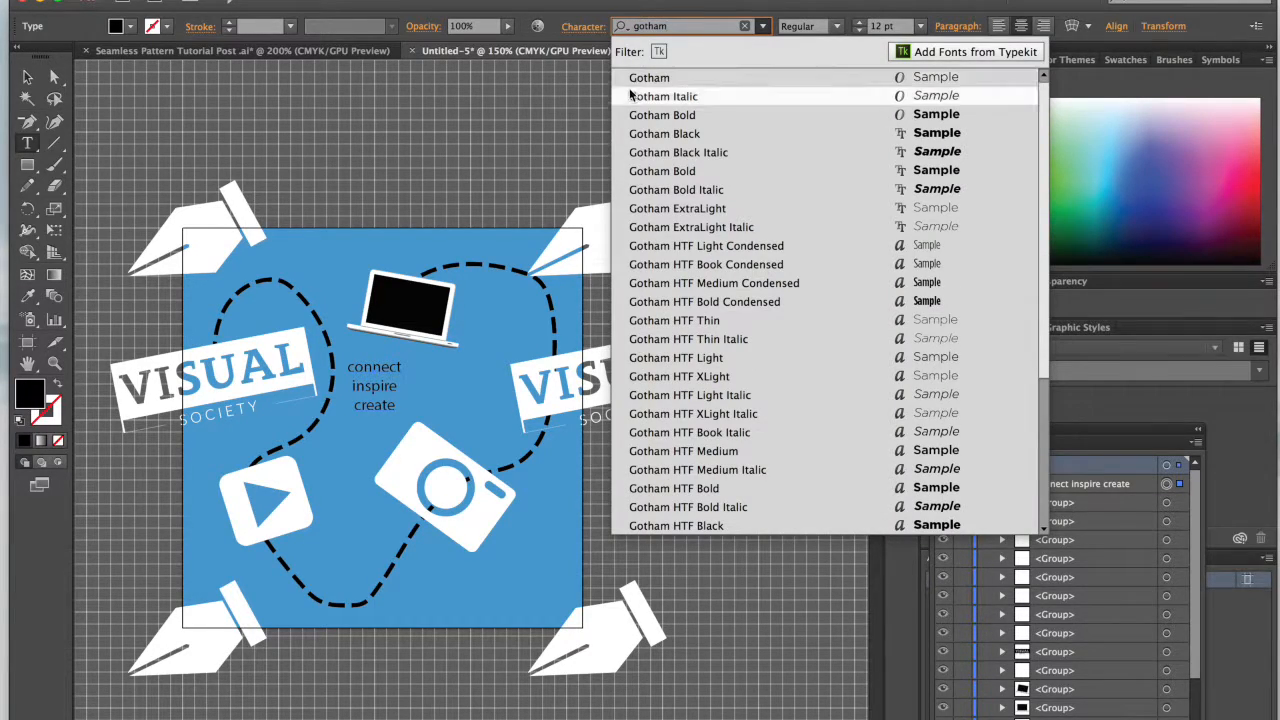
left_click(673, 171)
key("Escape")
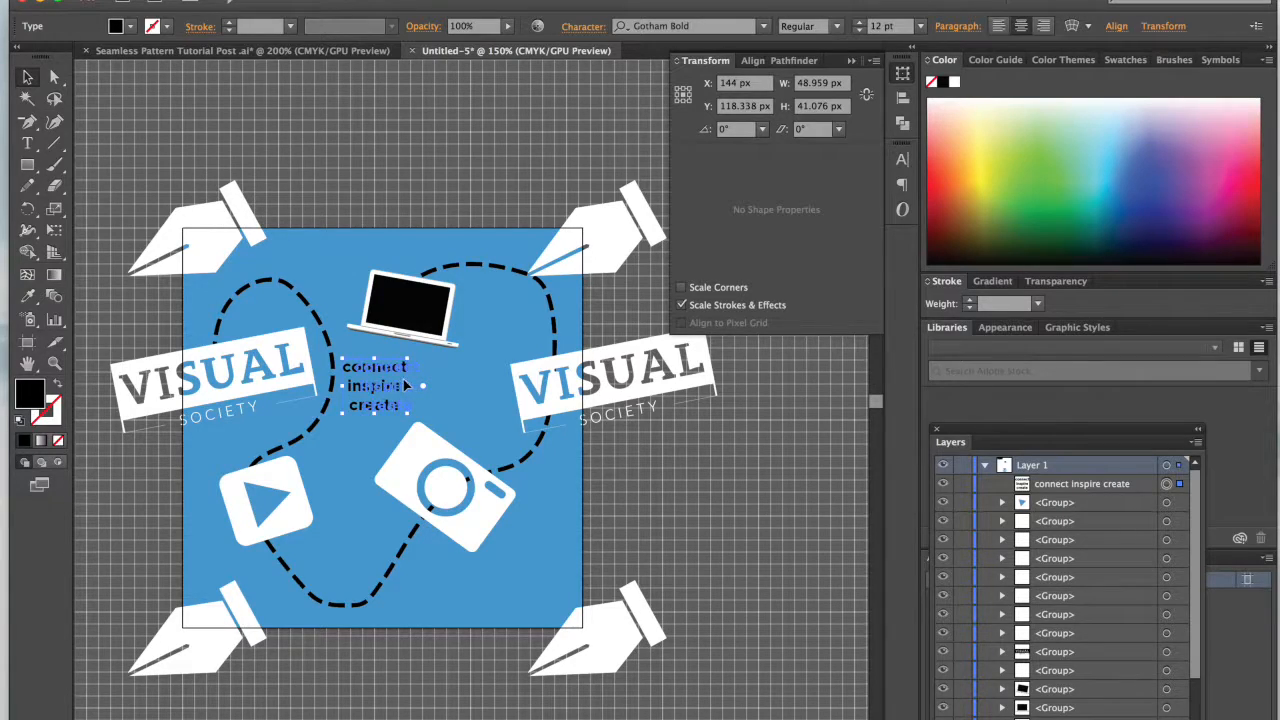
Step: Move the "connect inspire create" text into the tile's lower-right area, below the camera
left_click_drag(405, 385, 404, 376)
left_click(465, 370)
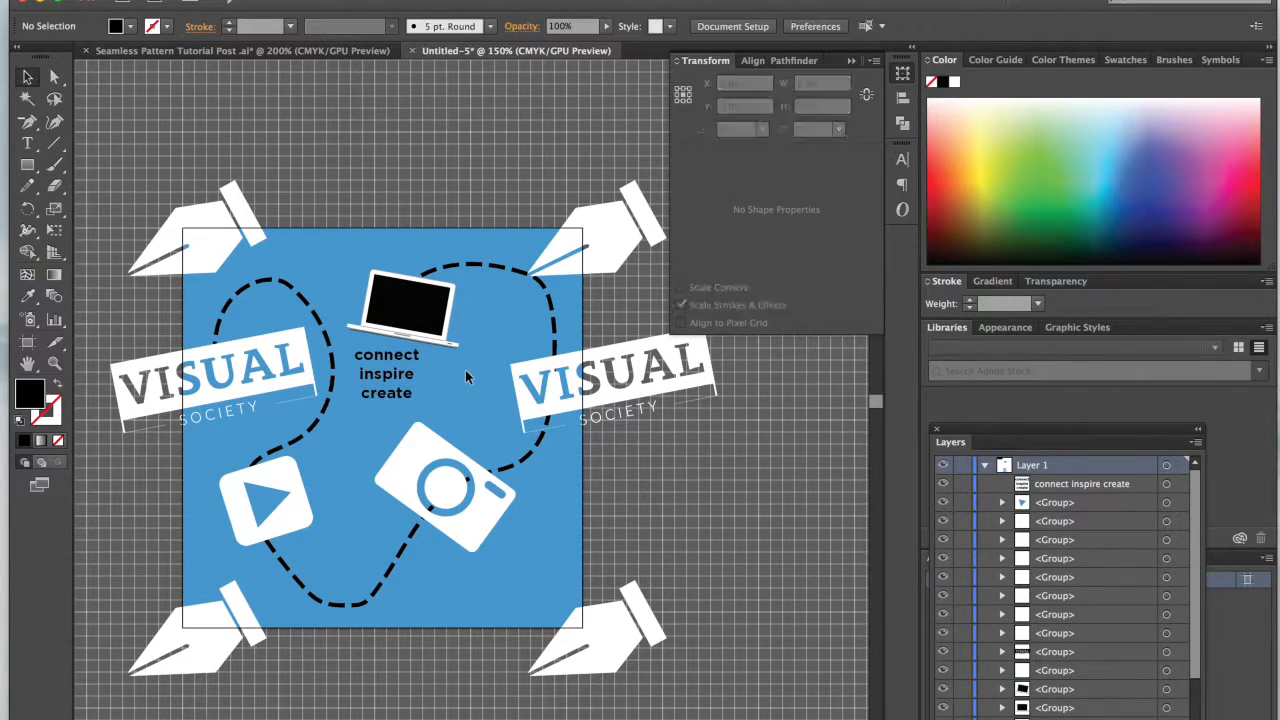
left_click(397, 377)
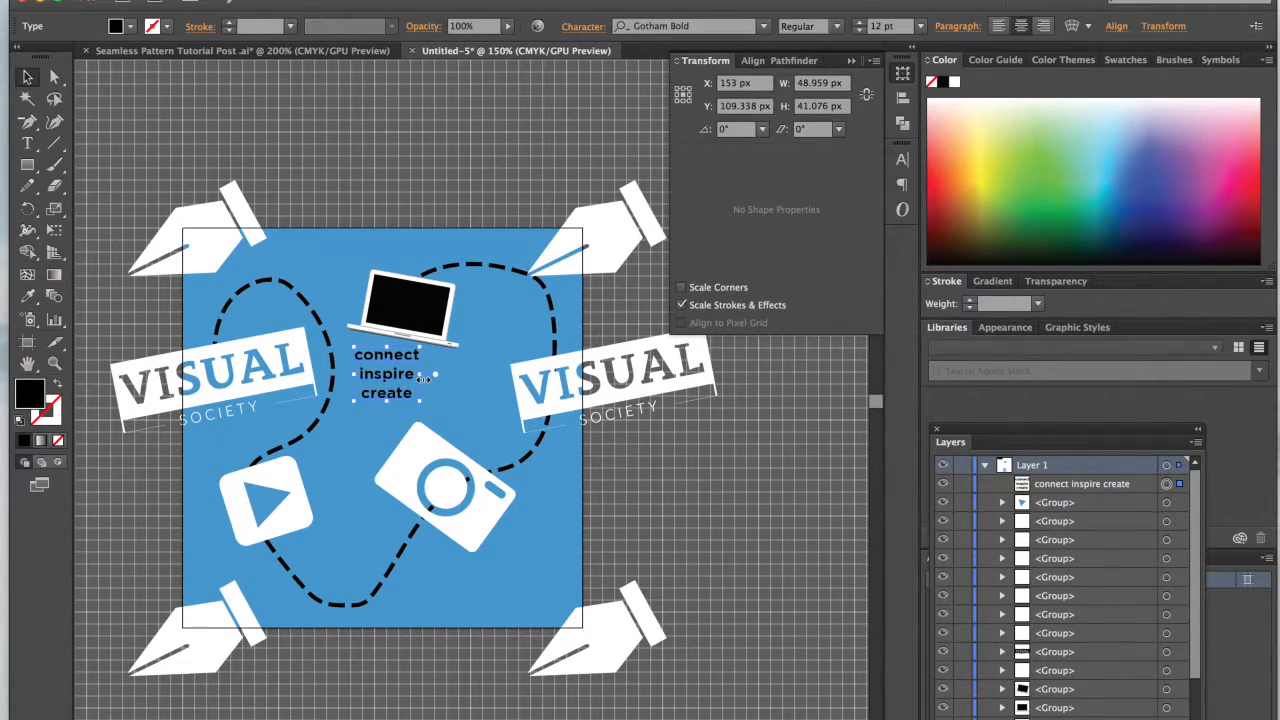
left_click_drag(393, 376, 538, 573)
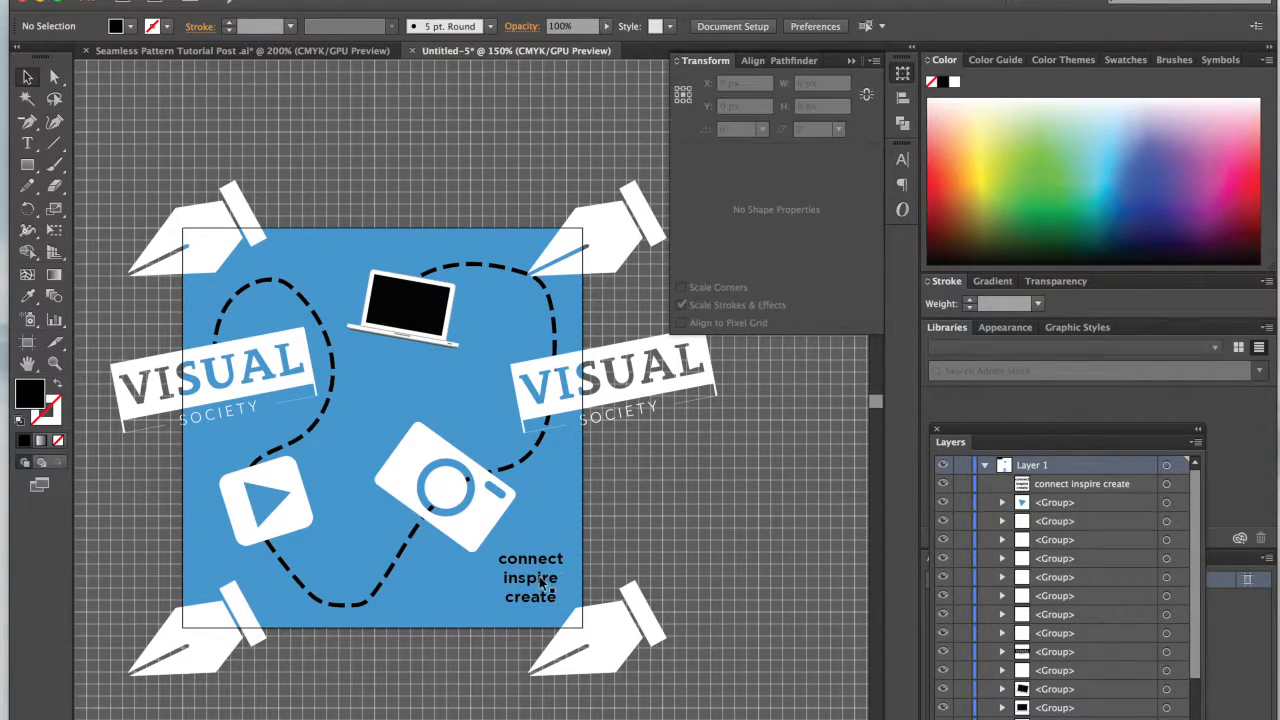
Step: Rotate the "connect inspire create" text slightly counterclockwise and fine-tune its vertical position below the camera
left_click_drag(572, 541, 559, 530)
key("shift+Up")
key("shift+Down")
key("shift+Up")
left_click(709, 545)
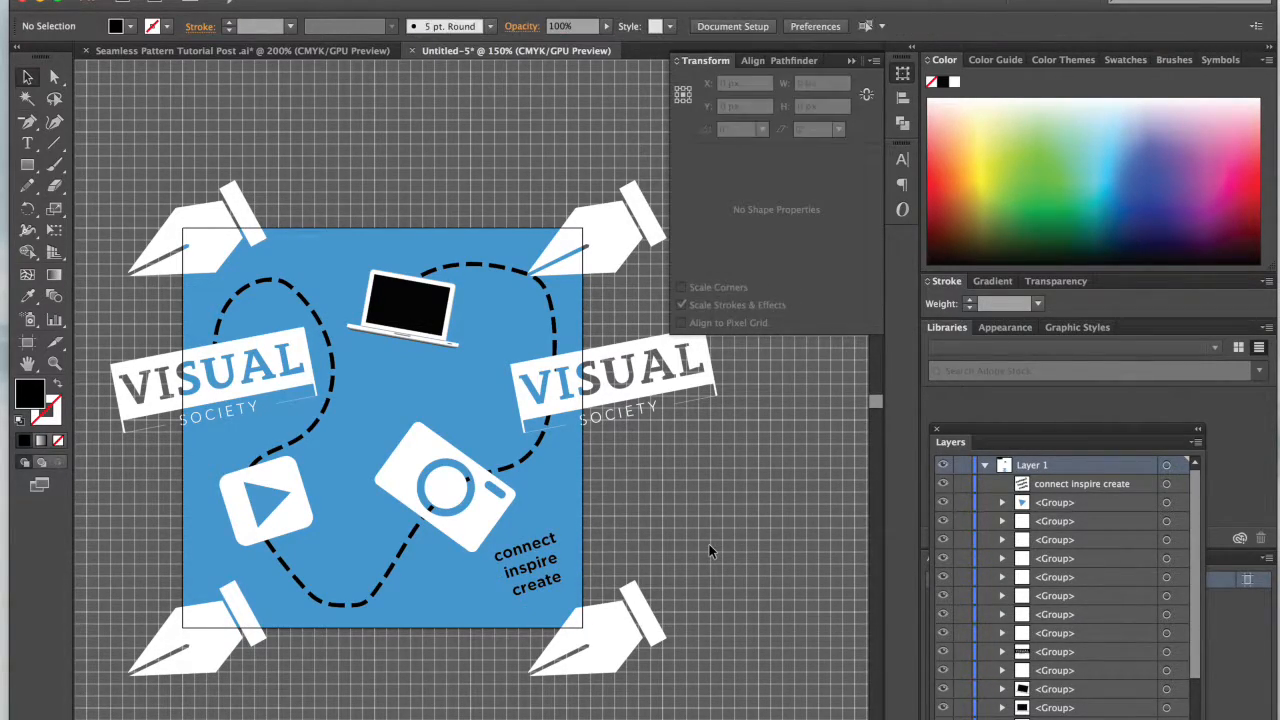
Step: Move the camera up and left, away from the text, to about X 181 px, Y 175 px
left_click(491, 522)
left_click_drag(491, 522, 481, 506)
left_click(721, 494)
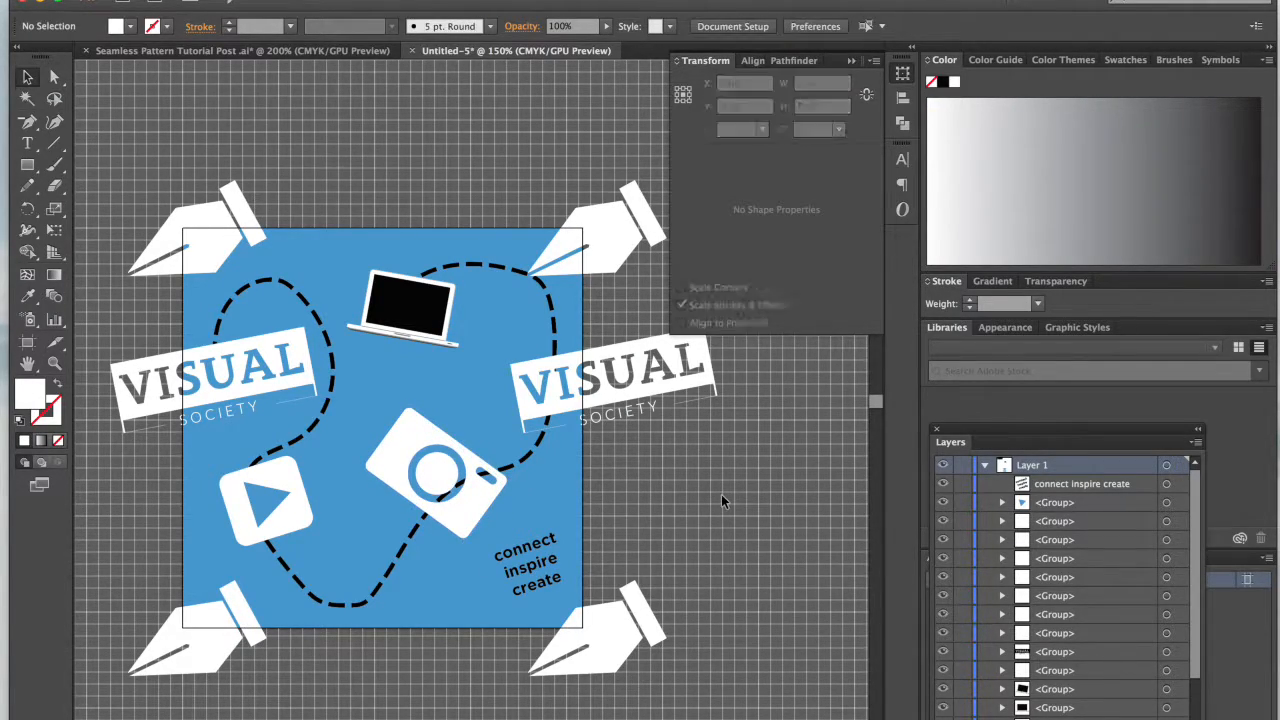
left_click(461, 516)
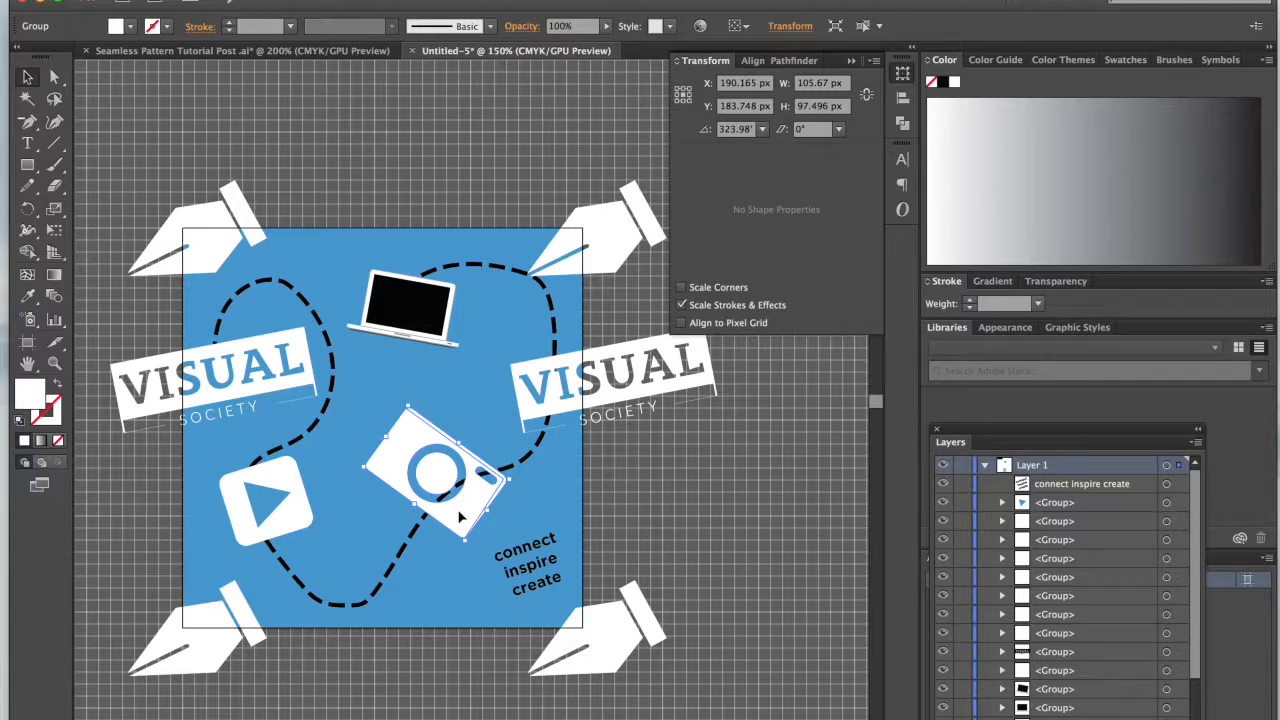
key("Left")
key("Left")
key("Left")
key("Left")
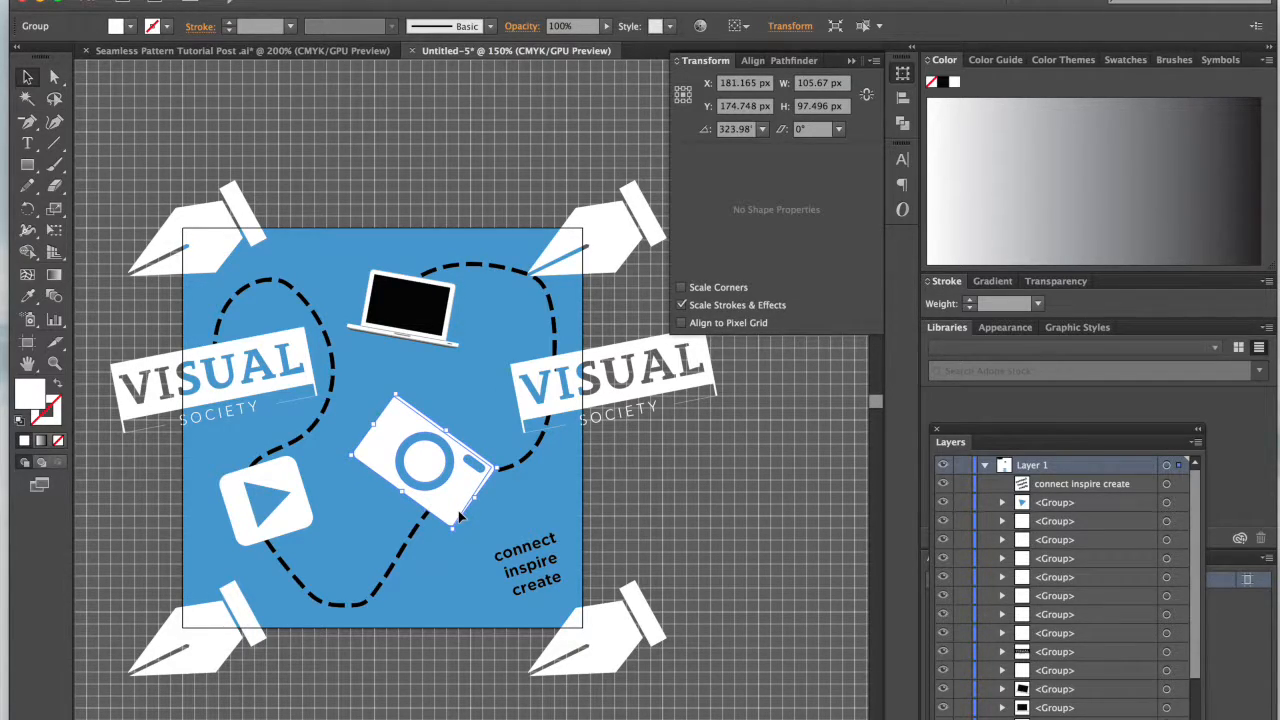
Step: Try nudging the camera slightly left and restore its previous position
left_click(702, 509)
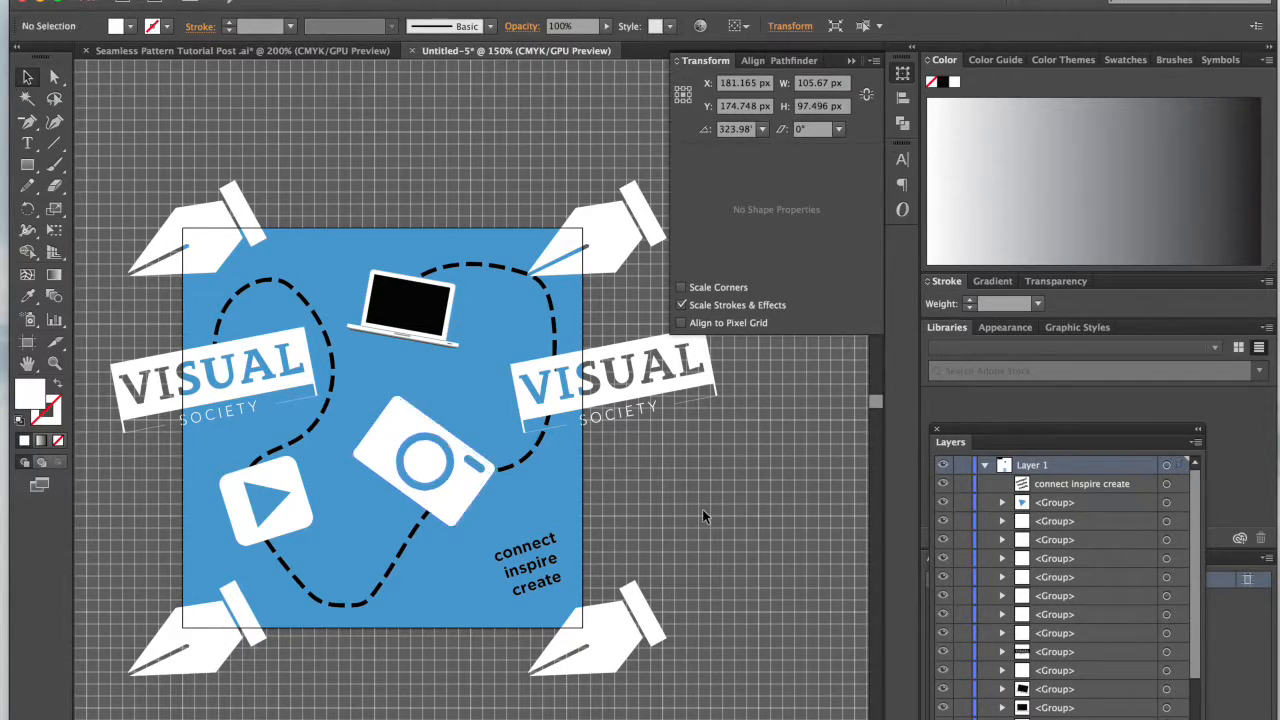
left_click(462, 516)
key("Left")
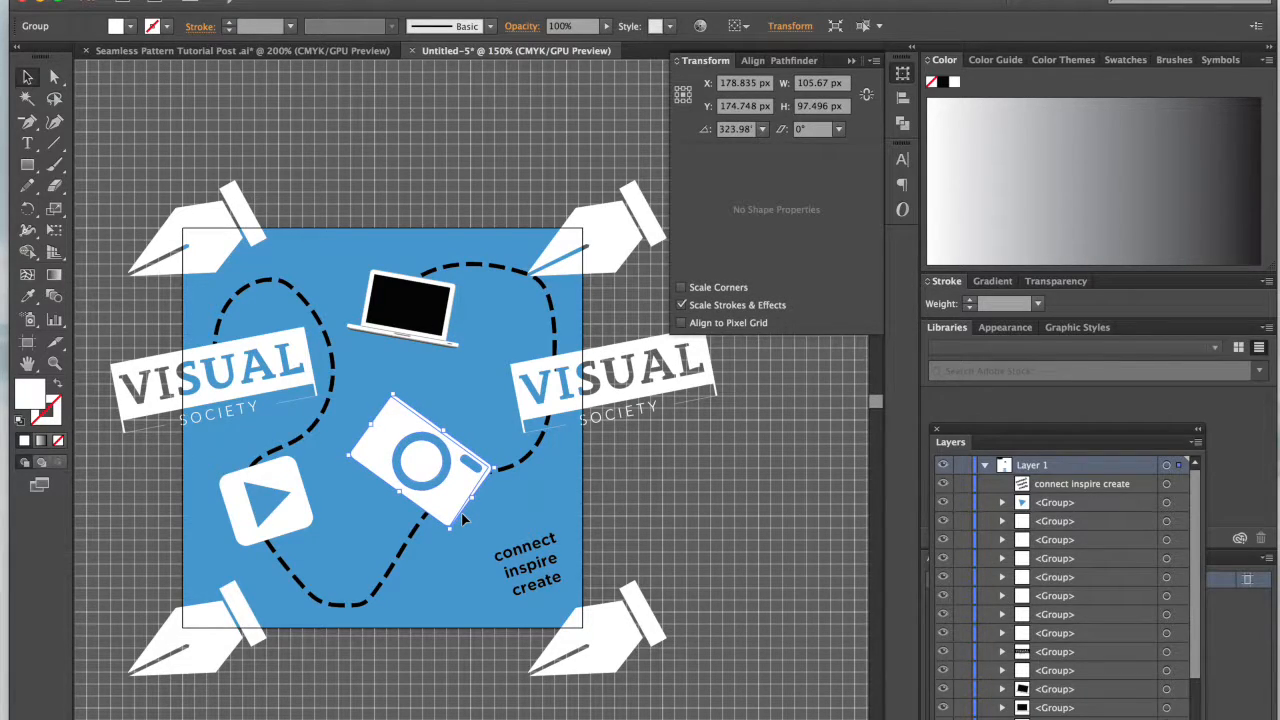
left_click(685, 517)
left_click(460, 514)
key("Right")
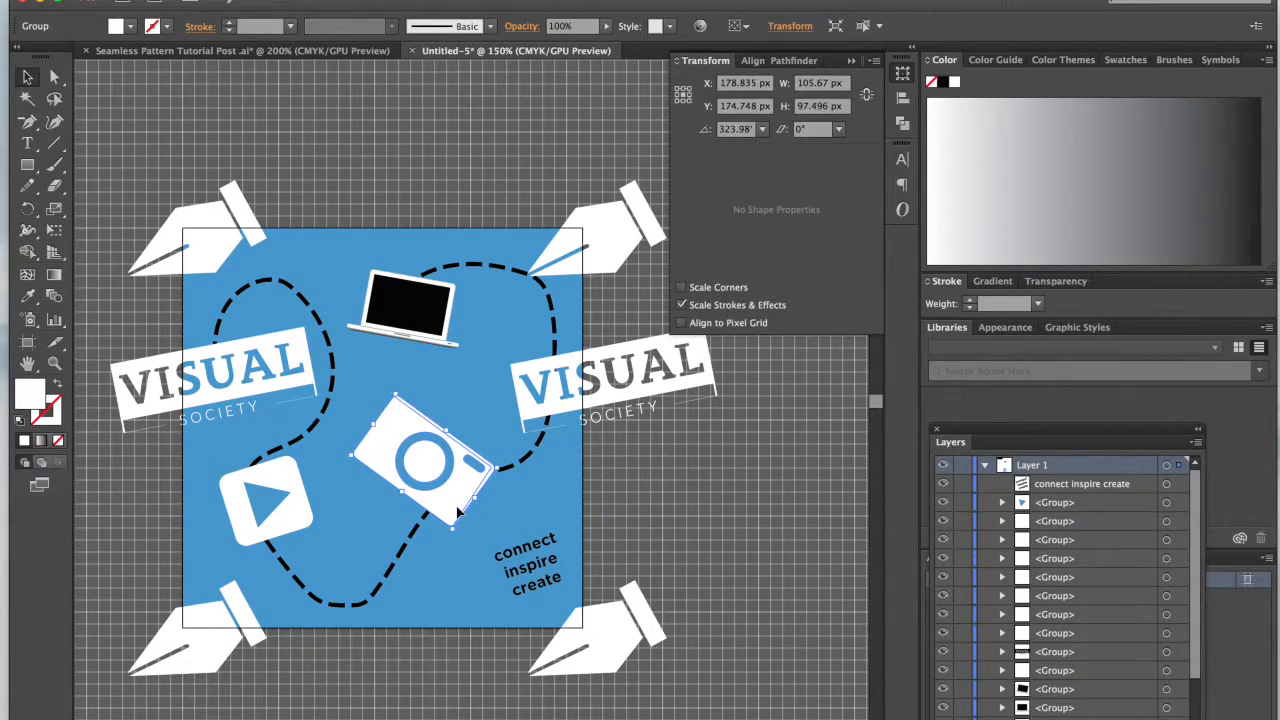
left_click(661, 529)
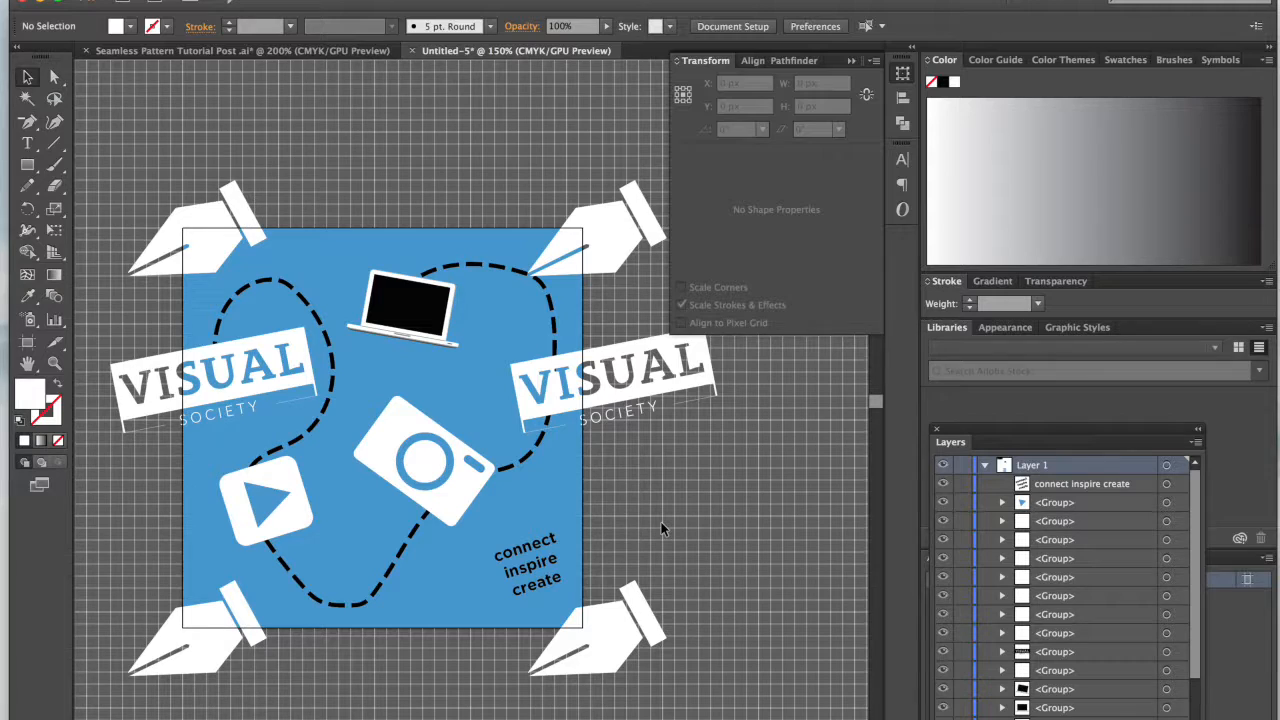
Step: Shift the "connect inspire create" text slightly left and fine-tune its height below the camera
scroll(715, 602, "left", 2)
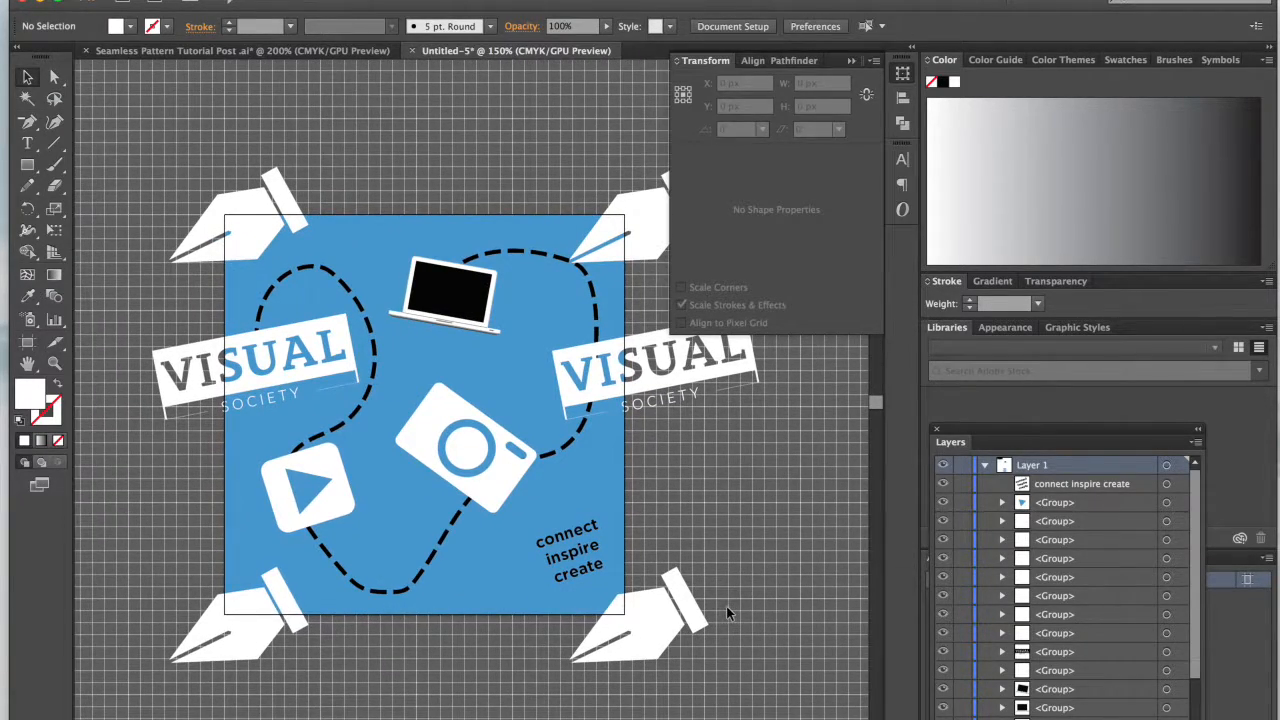
left_click_drag(534, 537, 517, 531)
key("Left")
key("Left")
key("Left")
key("Left")
key("Left")
key("Left")
key("Left")
key("Left")
key("Left")
key("Left")
key("Left")
key("Left")
key("Left")
key("Left")
key("Left")
key("Left")
key("Right")
key("Right")
key("Right")
key("Right")
key("Right")
key("Right")
key("Right")
key("Right")
key("Right")
key("Down")
key("Down")
key("Down")
key("Down")
key("Down")
left_click(863, 440)
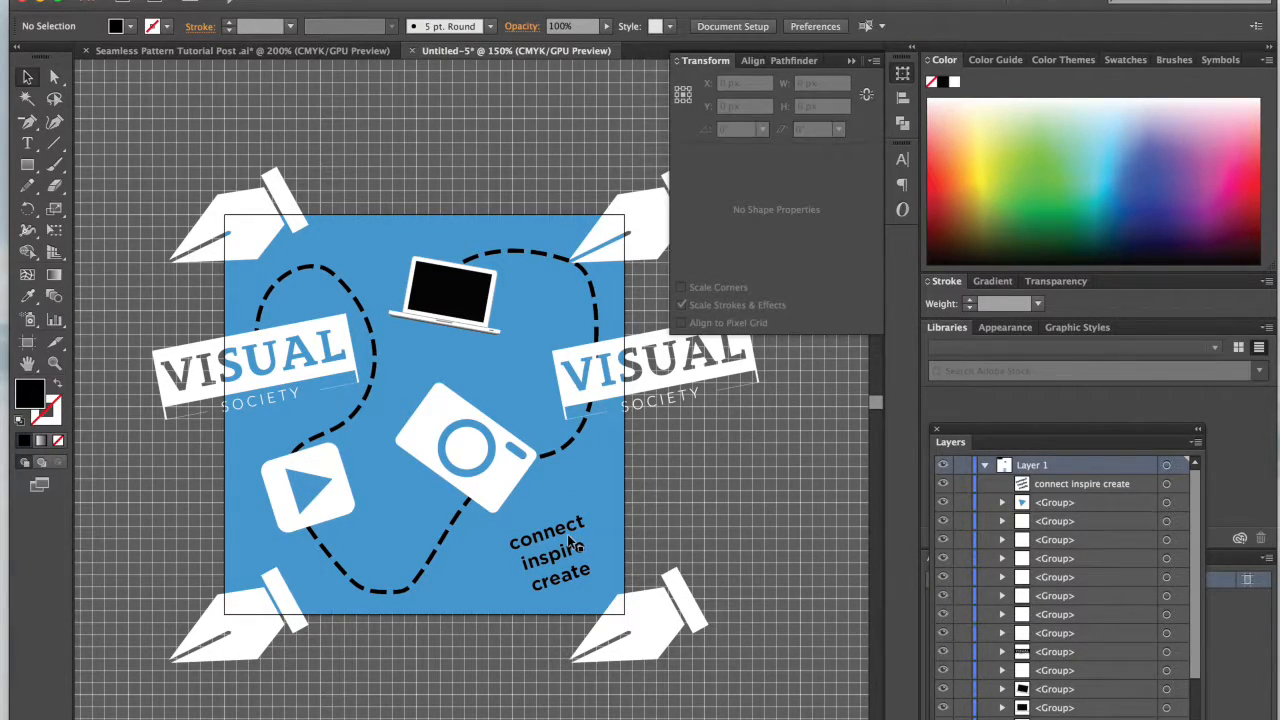
left_click_drag(570, 545, 572, 530)
left_click(656, 540)
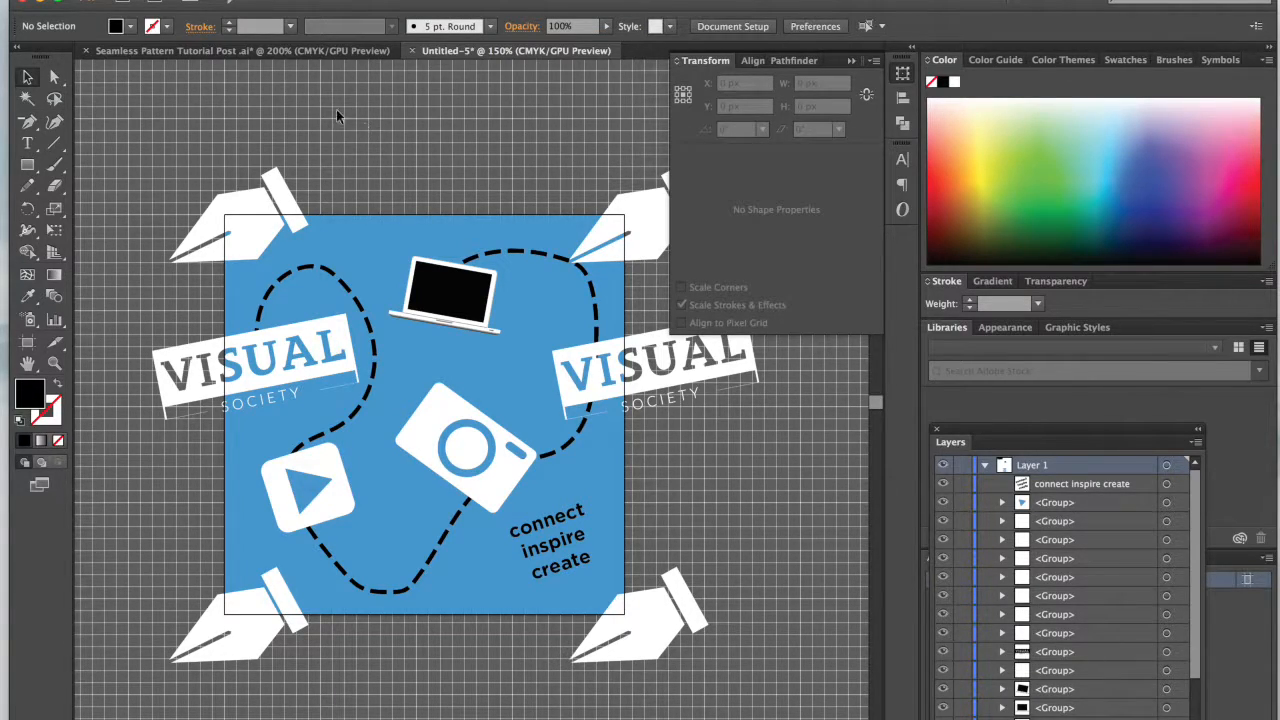
Step: Check the stars in the finished pattern document and draw a black star about 32 px wide between the play icon and camera
left_click(350, 50)
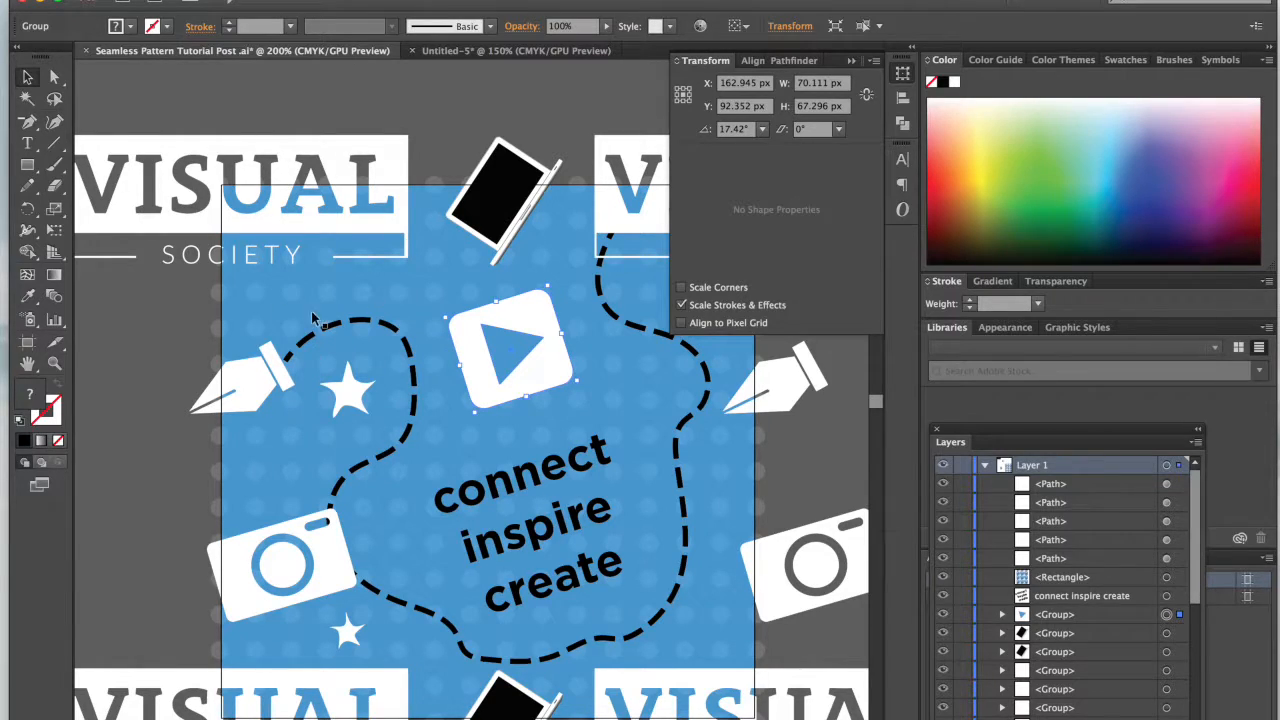
left_click(489, 50)
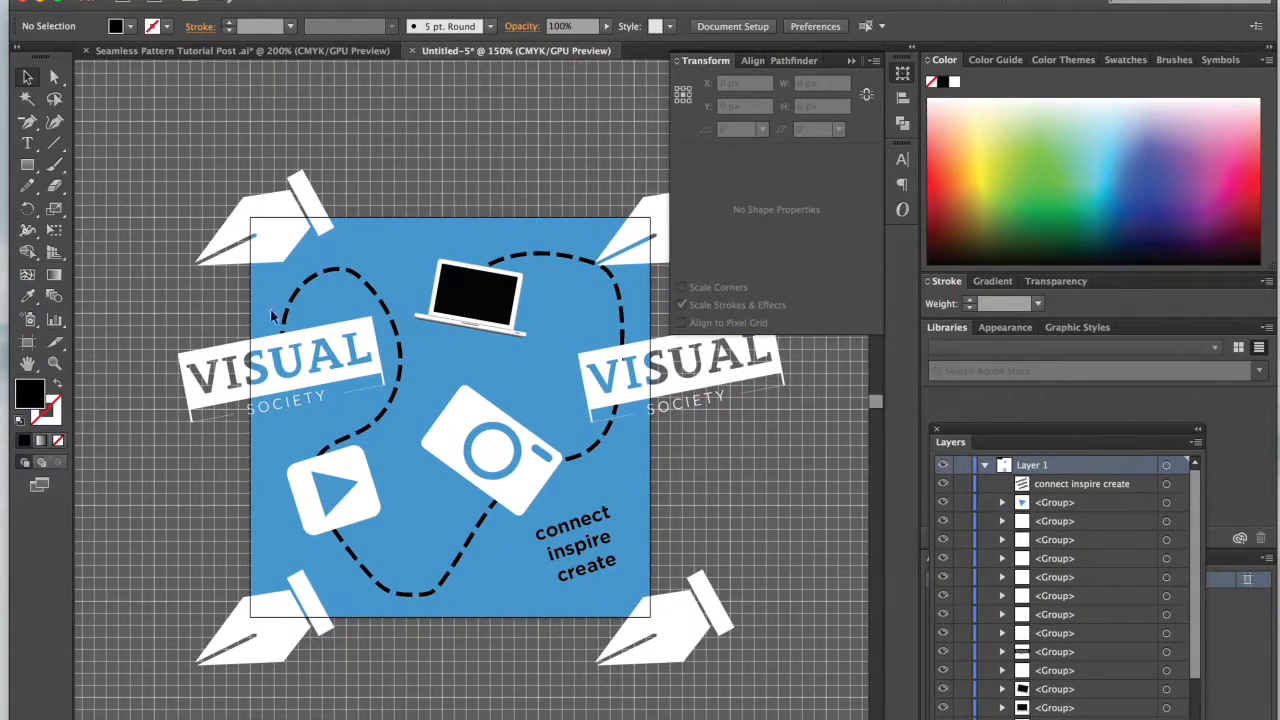
left_click(27, 166)
left_click_drag(27, 172, 86, 249)
left_click_drag(428, 517, 434, 532)
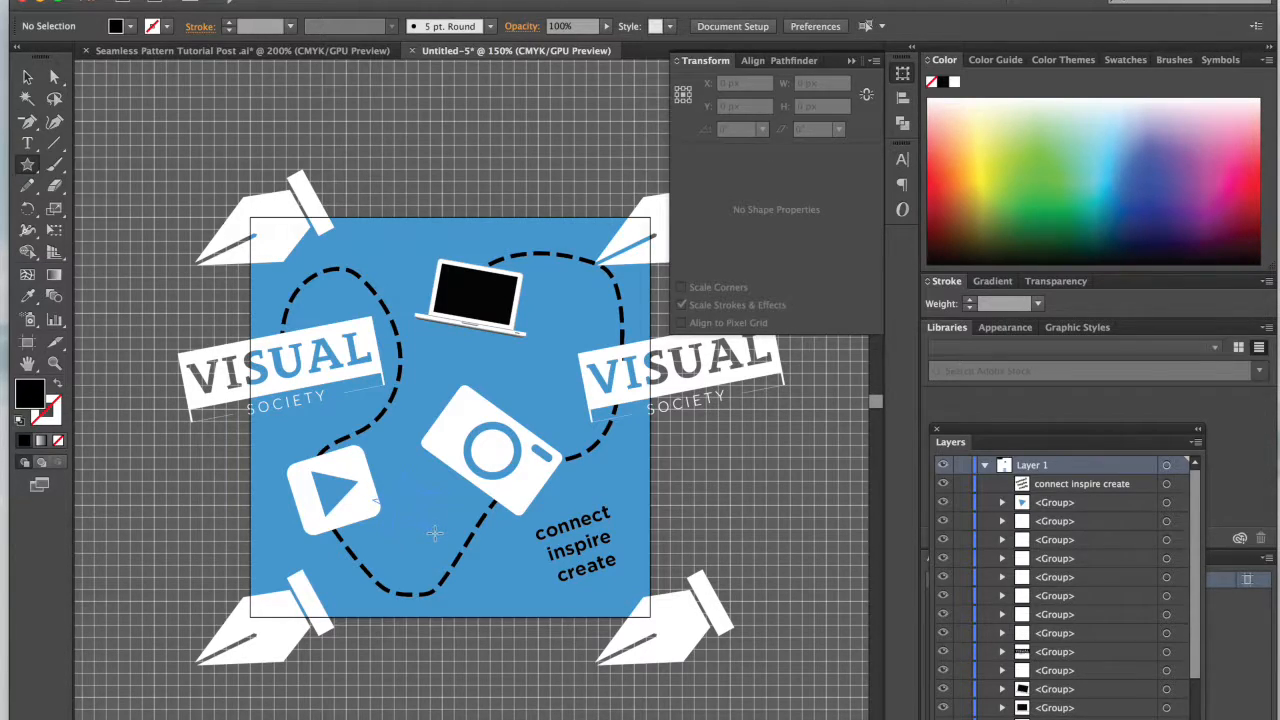
left_click_drag(435, 532, 435, 539)
mouse_move(434, 533)
left_mouse_down()
mouse_move(398, 502)
mouse_move(429, 536)
left_mouse_up()
key("v")
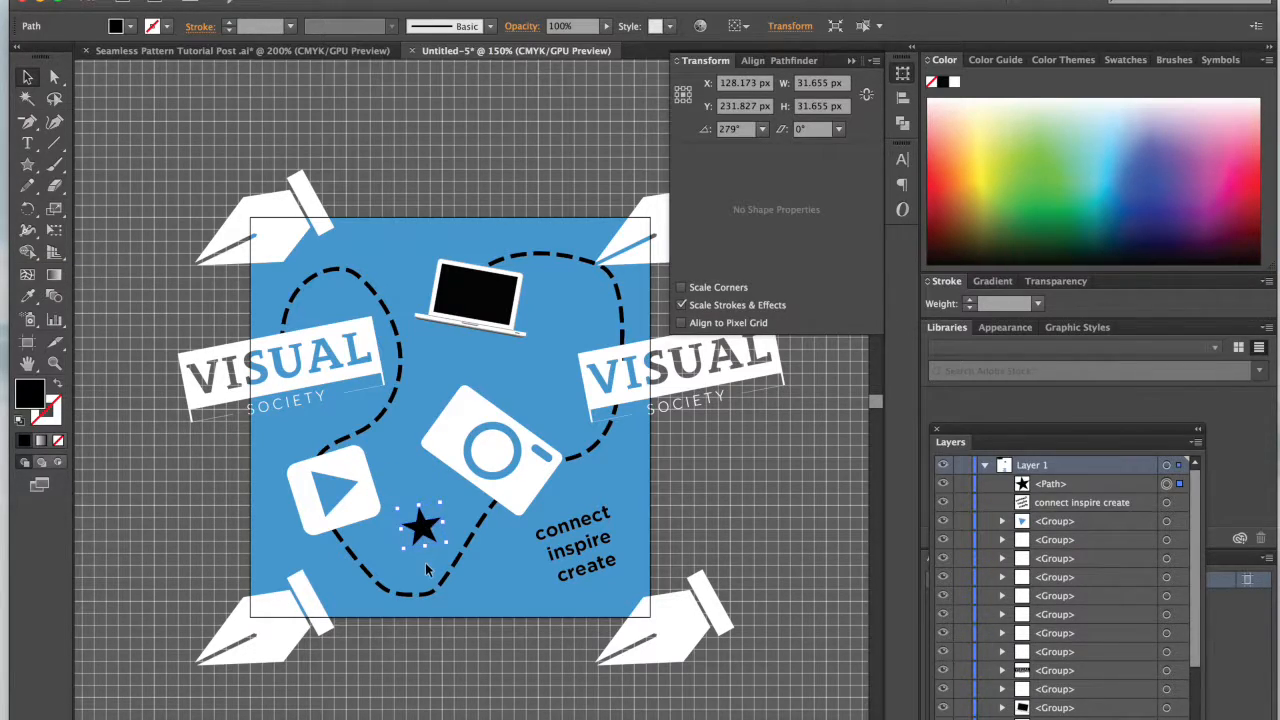
Step: Apply a slight Twist distortion effect to the star, previewing it before accepting
left_click(427, 0)
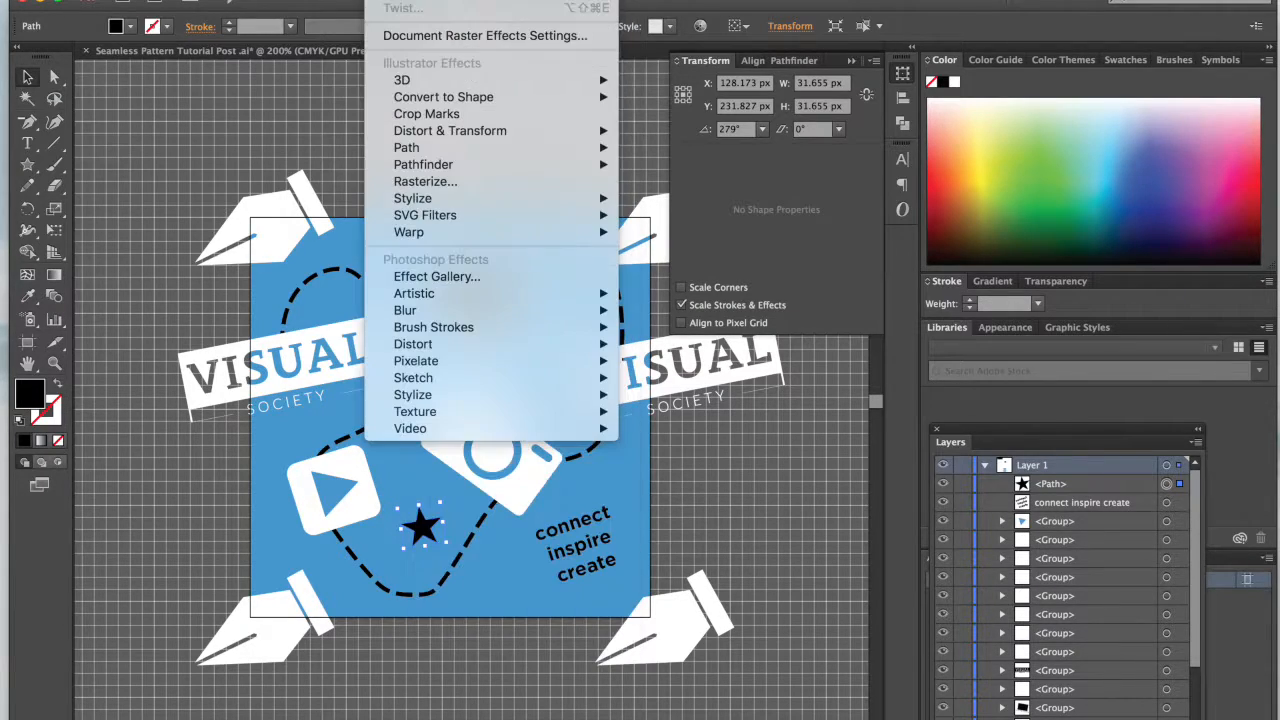
mouse_move(487, 345)
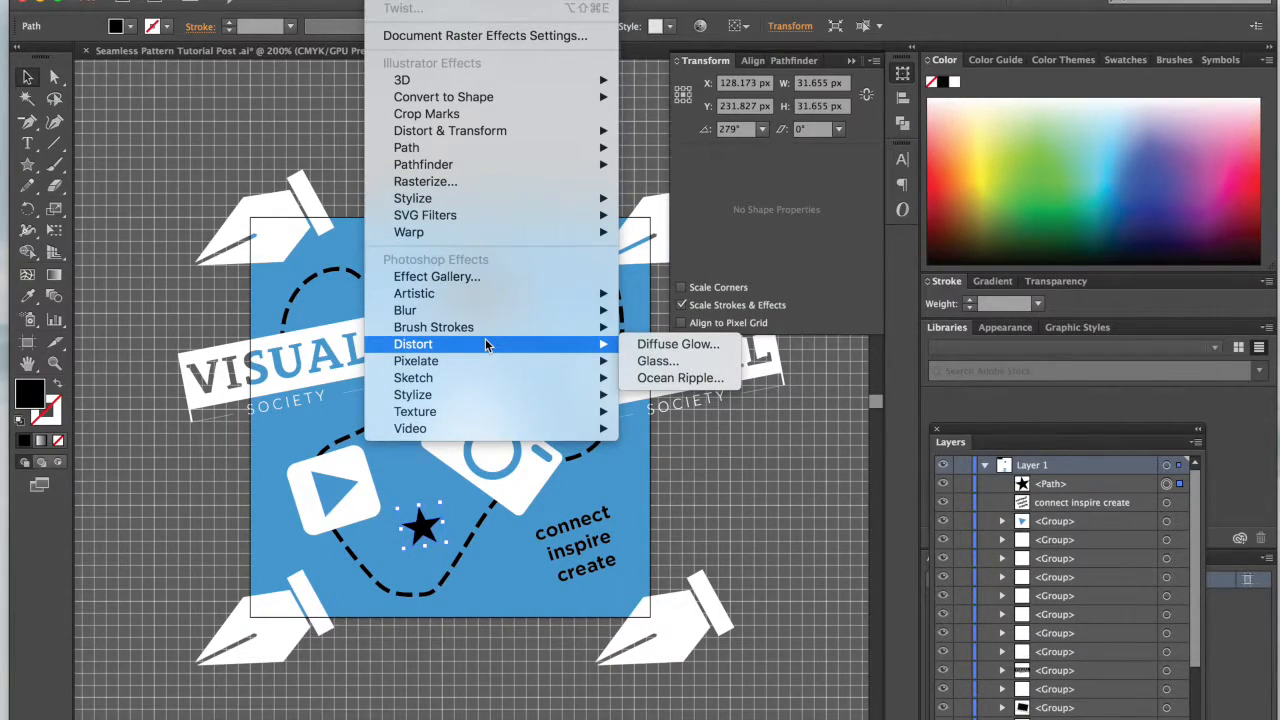
mouse_move(450, 137)
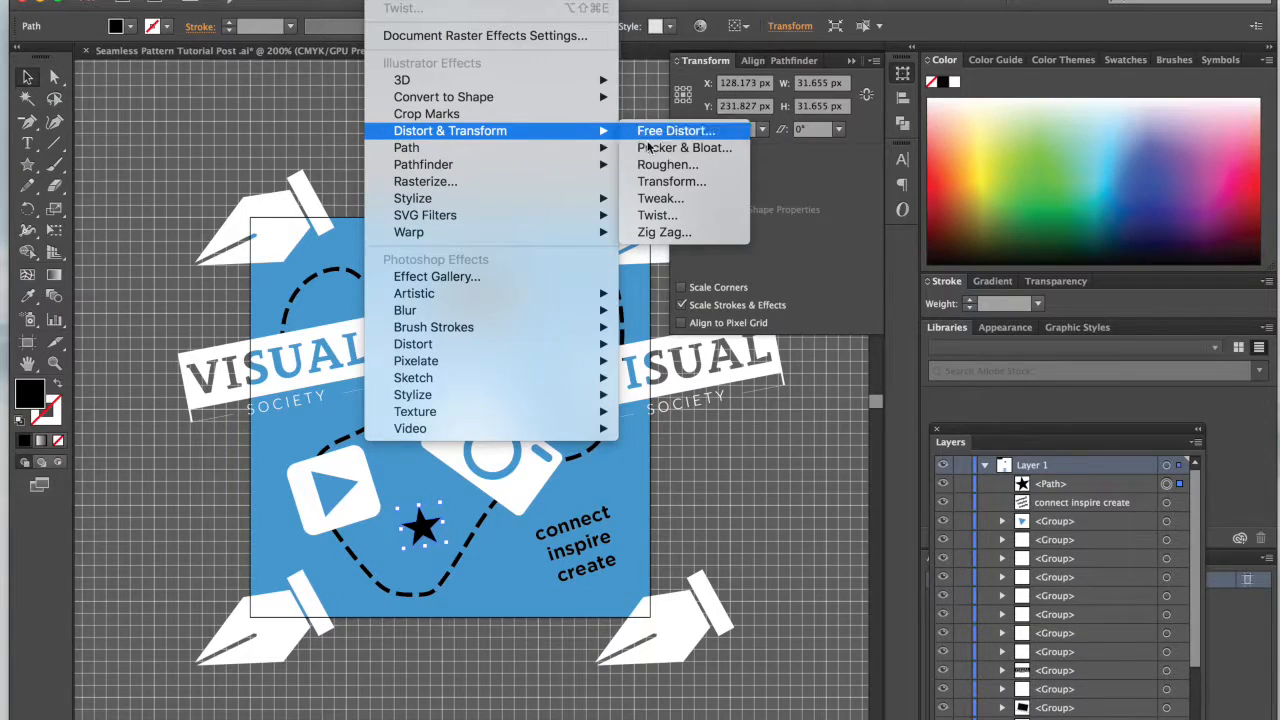
left_click(656, 218)
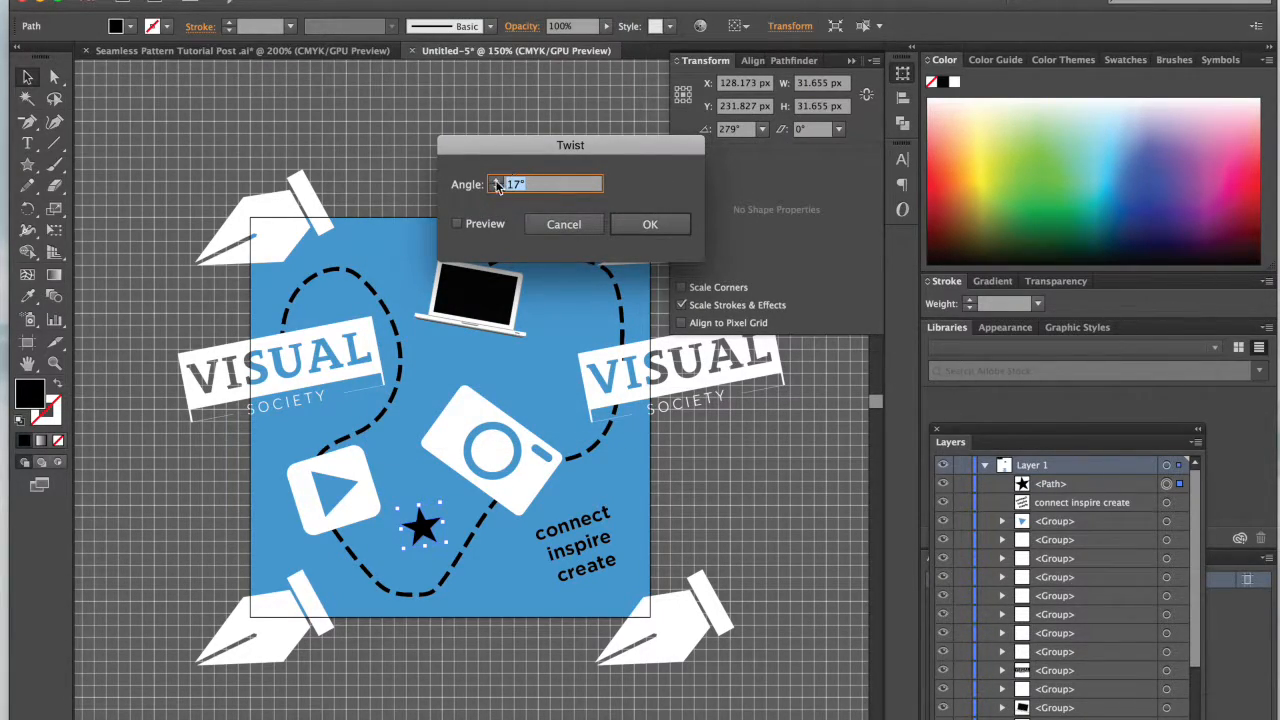
left_click(458, 225)
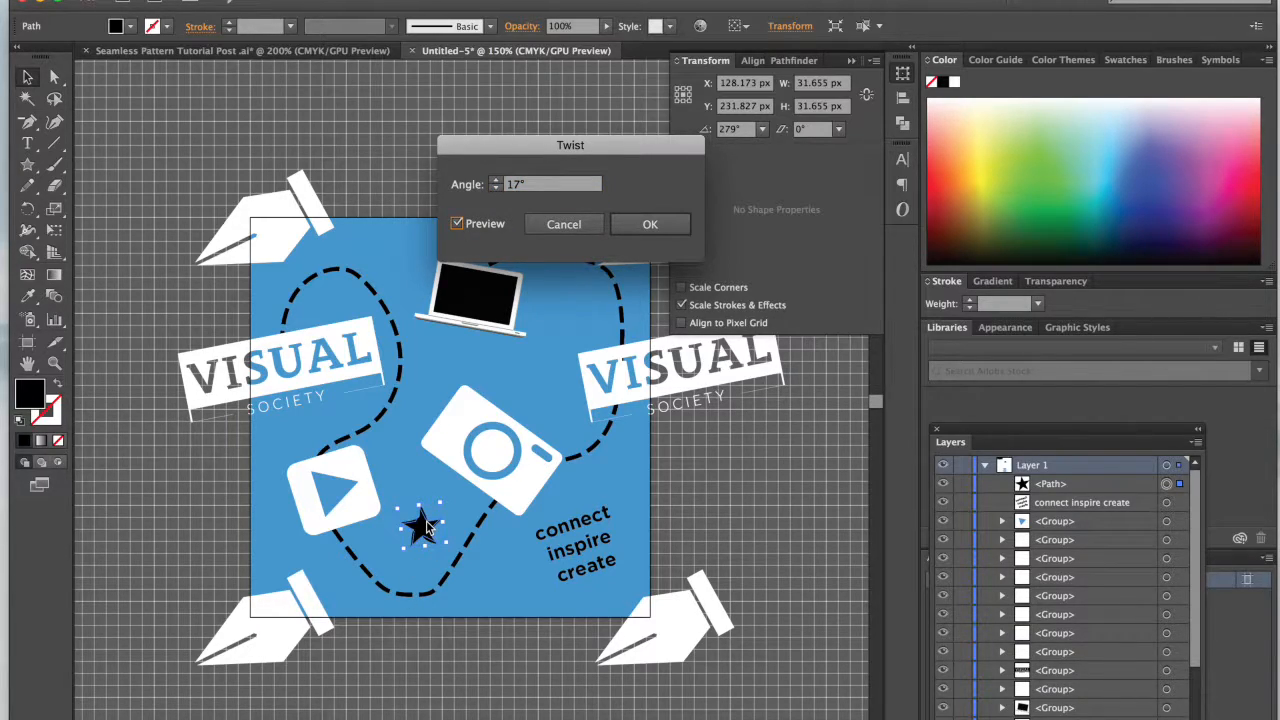
left_click(495, 180)
left_click(646, 224)
left_click(394, 449)
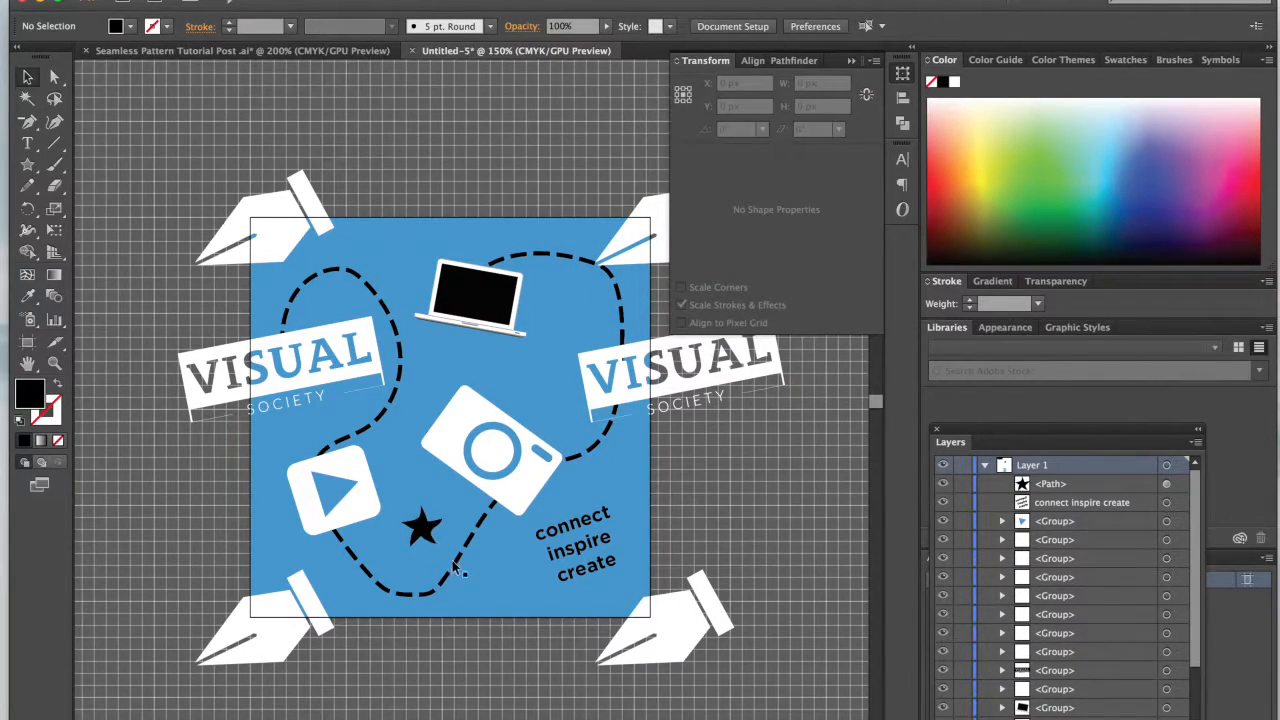
Step: Place smaller copies of the star on both sides of the laptop and enlarge the one near the tile's upper edge to about 29 px
left_click(425, 530)
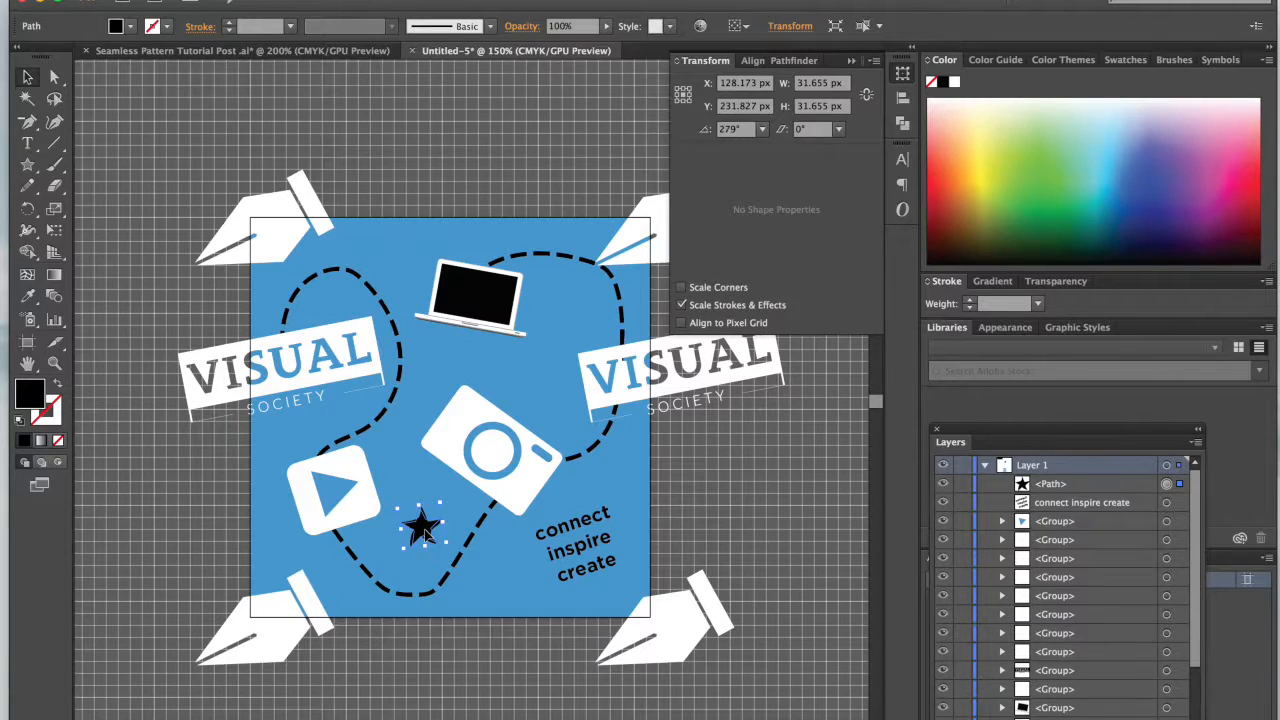
mouse_move(427, 500)
left_mouse_down()
mouse_move(553, 355)
mouse_move(582, 280)
mouse_move(560, 290)
mouse_move(572, 310)
mouse_move(386, 272)
left_mouse_up()
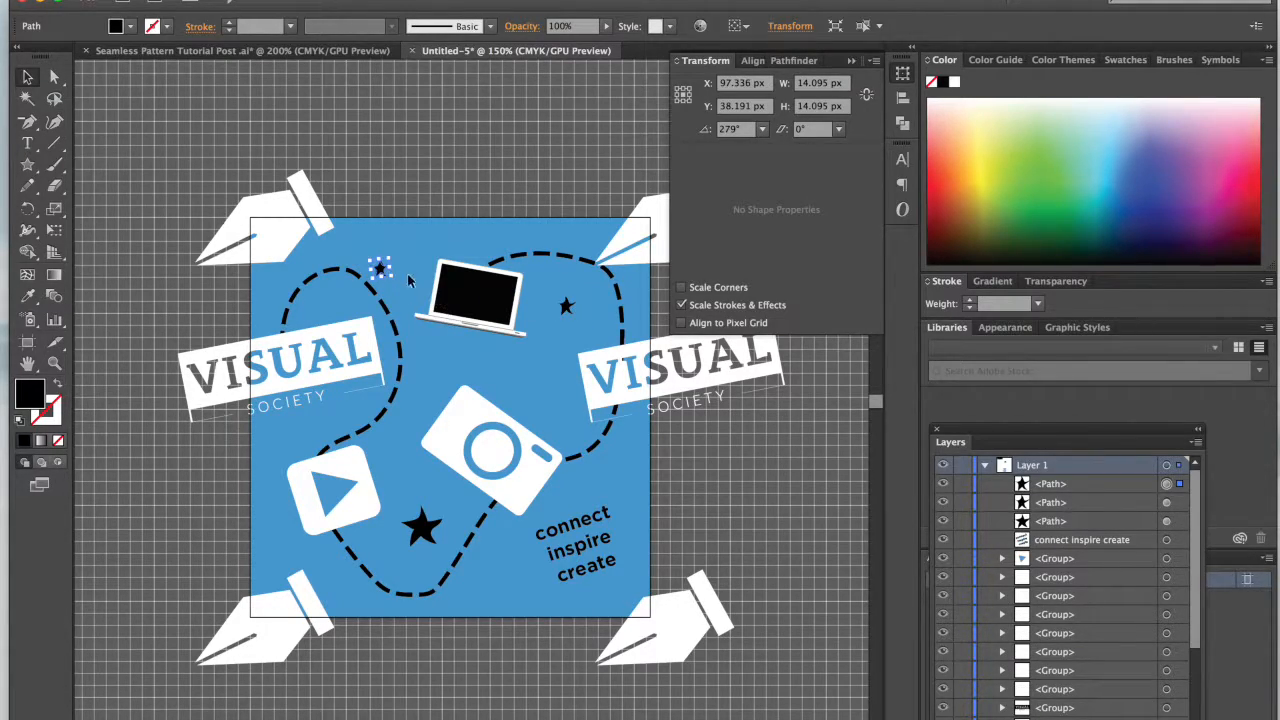
left_click_drag(404, 243, 400, 258)
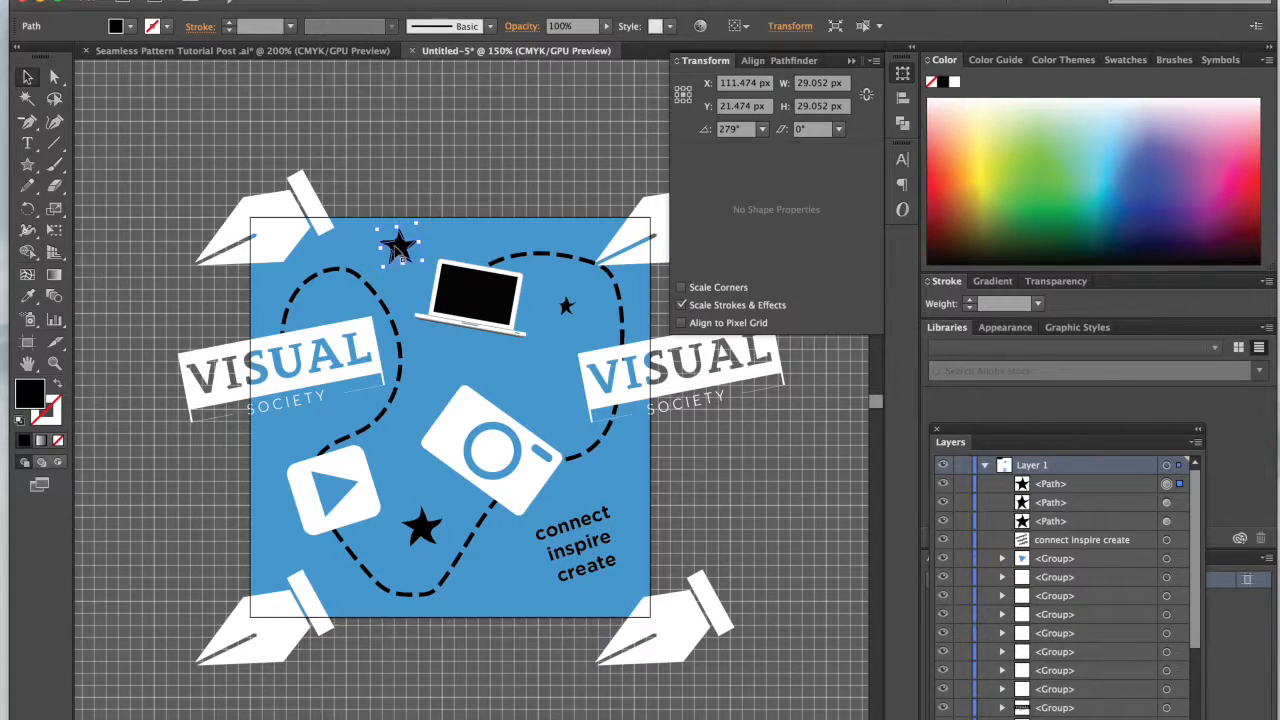
Step: Rotate the star near the tile's upper edge counterclockwise to about 346°
left_click(481, 145)
left_click(407, 255)
left_click_drag(427, 218, 392, 216)
left_click(441, 179)
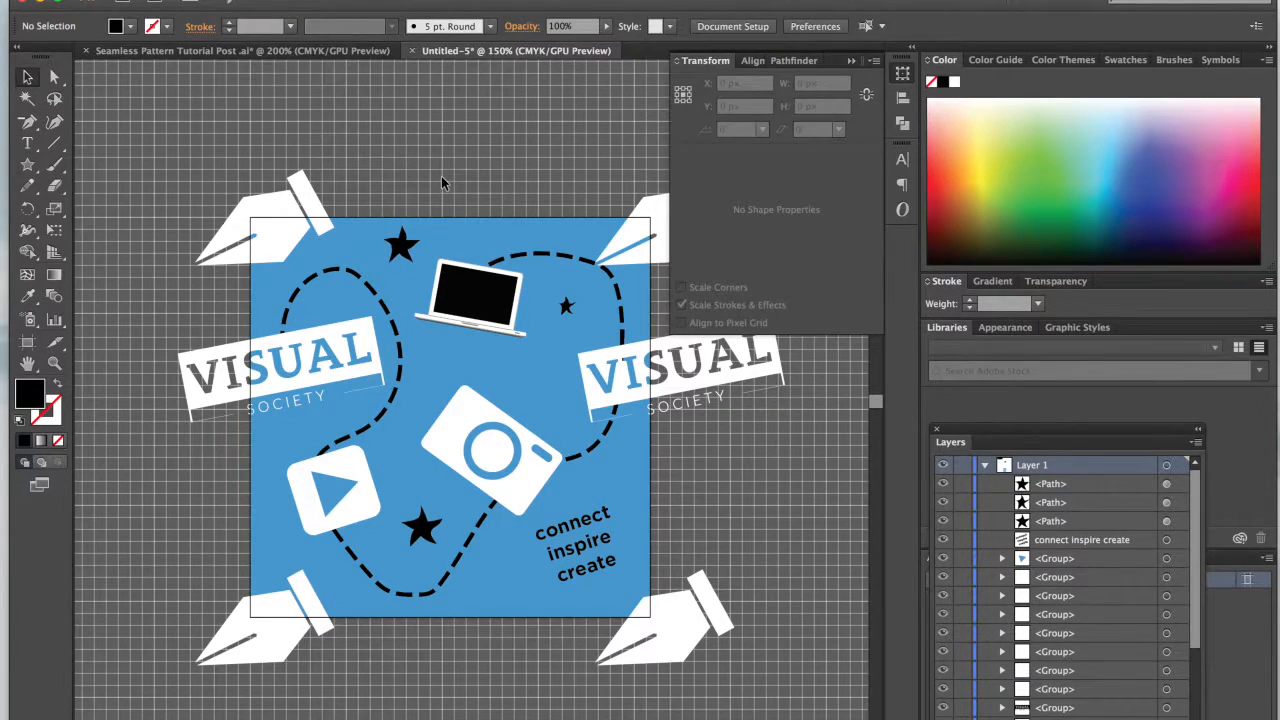
left_click(403, 245)
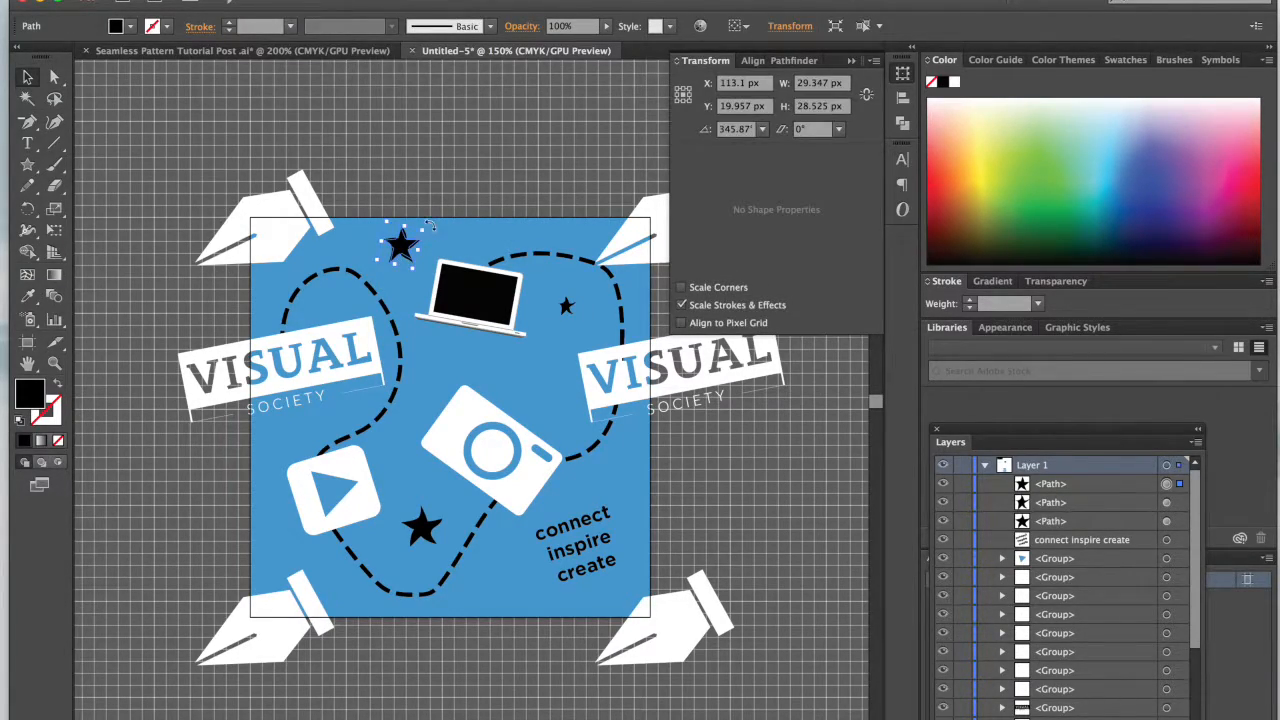
left_click_drag(423, 221, 424, 220)
left_click(451, 208)
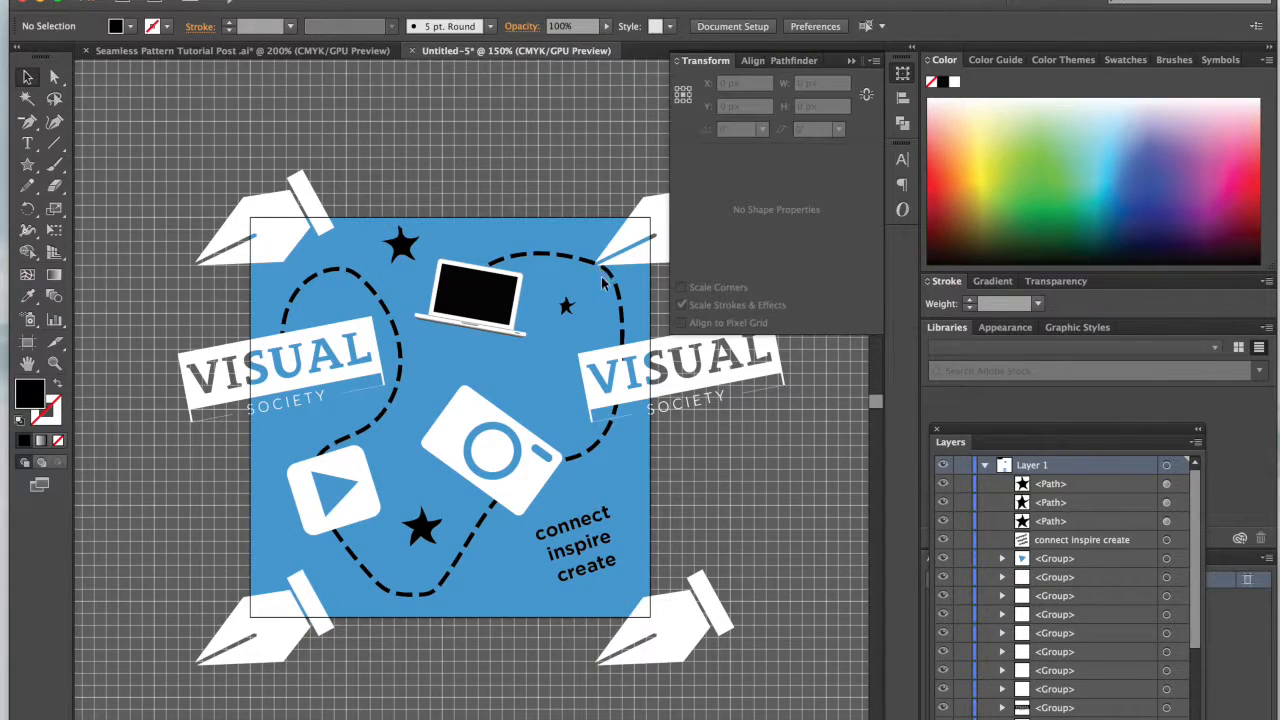
Step: Enlarge the small star inside the dashed curve beside the laptop and shift the star near the upper edge slightly
left_click(568, 306)
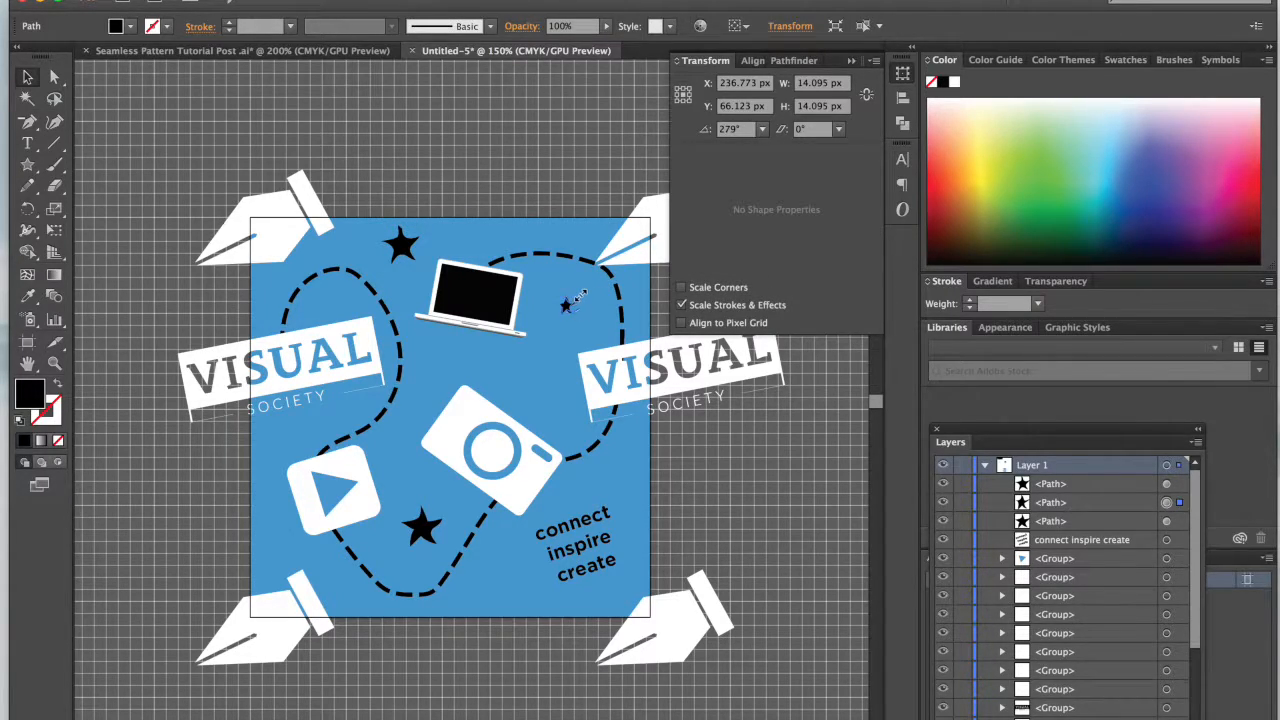
left_click_drag(581, 293, 594, 288)
left_click(536, 160)
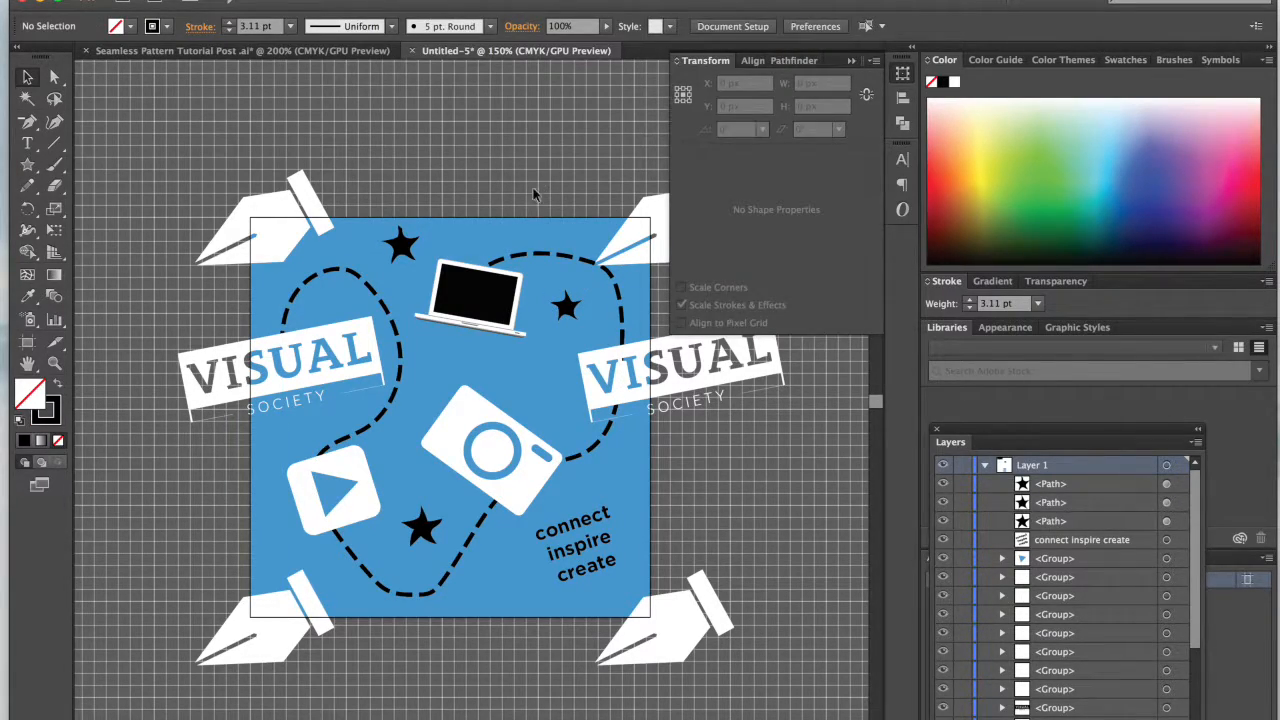
left_click(400, 240)
left_click_drag(399, 240, 394, 238)
left_click(482, 130)
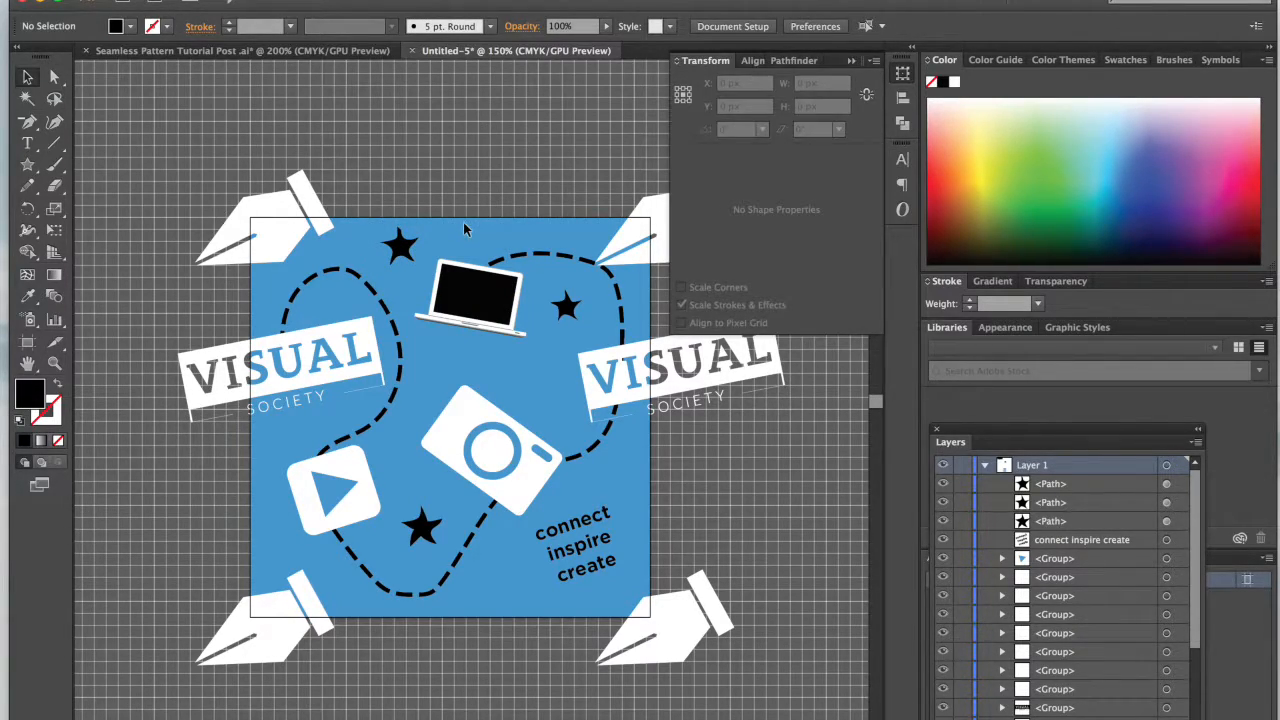
Step: Hide the grid and draw a 36 px circle in the empty area beyond the tile's left edge
key("ctrl+minus")
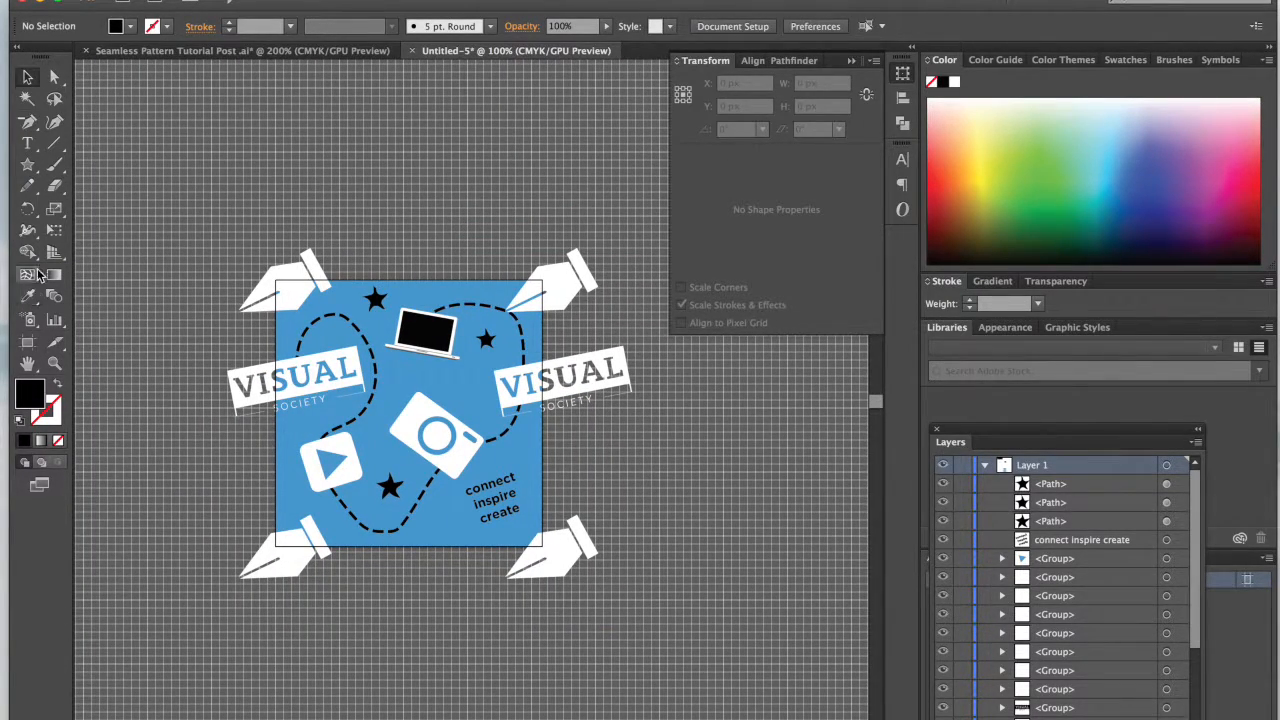
left_click_drag(31, 172, 95, 211)
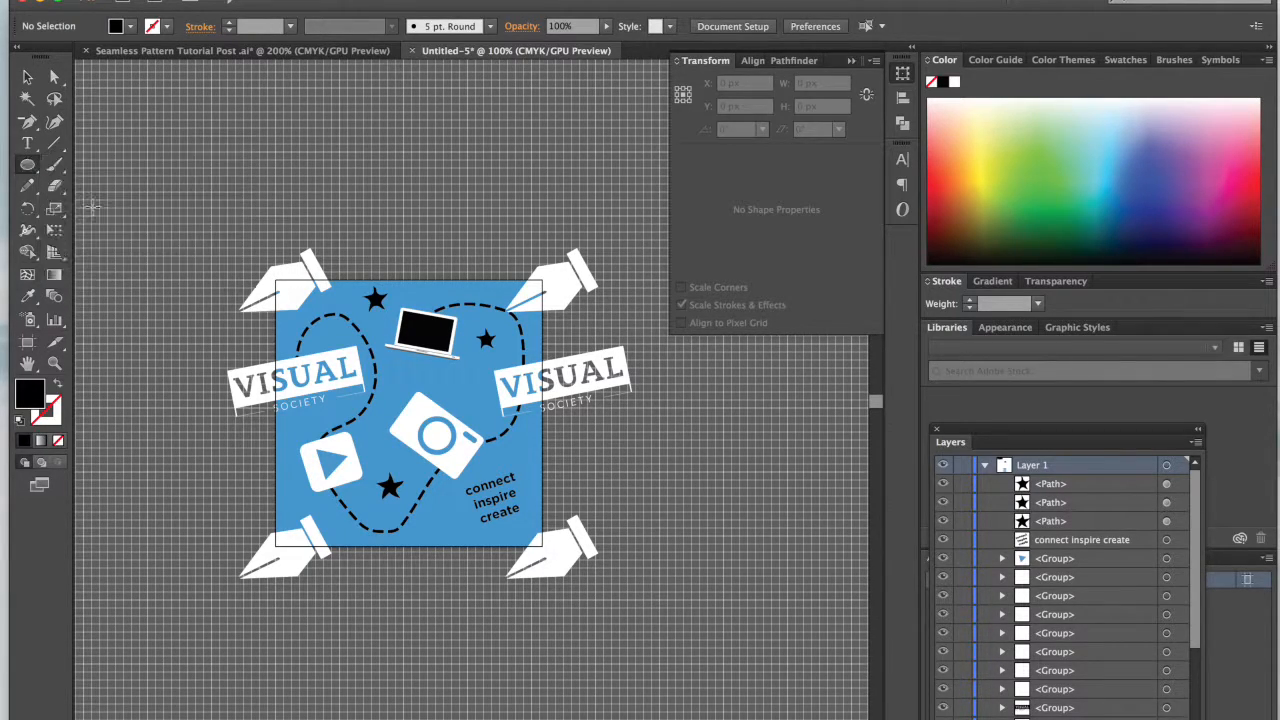
scroll(184, 240, "left", 10)
scroll(184, 240, "left", 3)
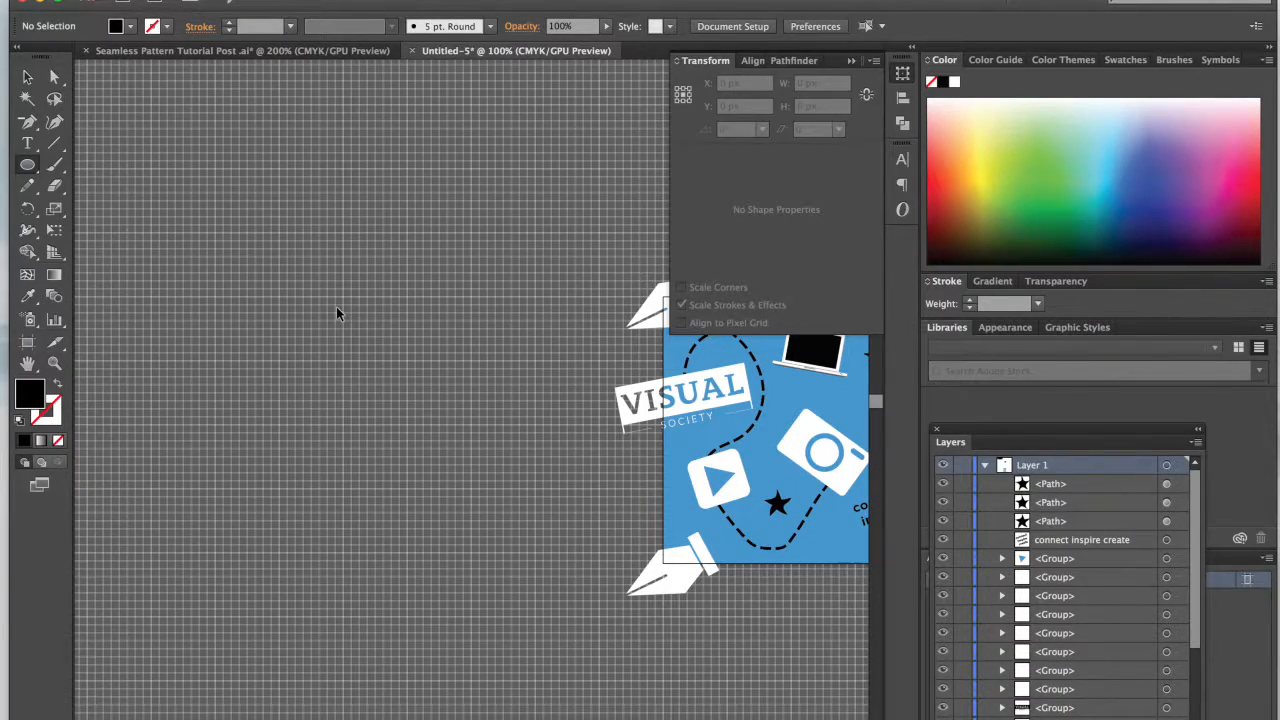
key("super+apostrophe")
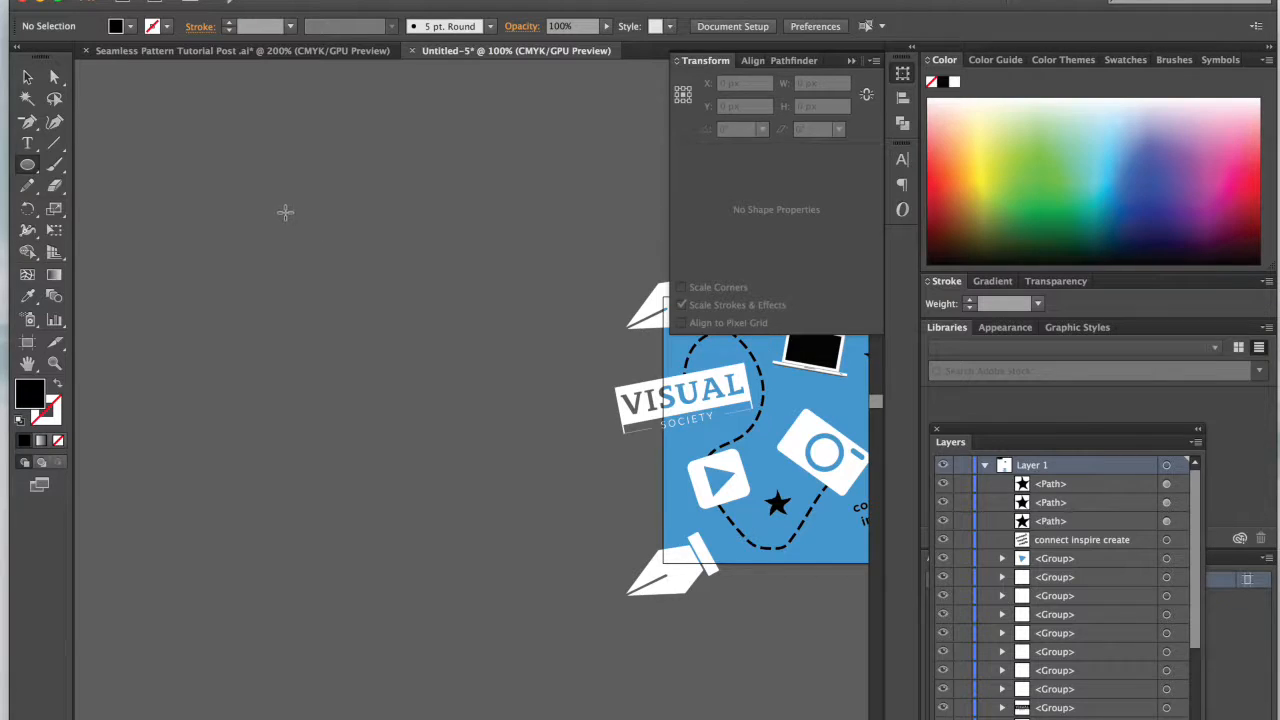
left_click_drag(307, 229, 321, 243)
key("v")
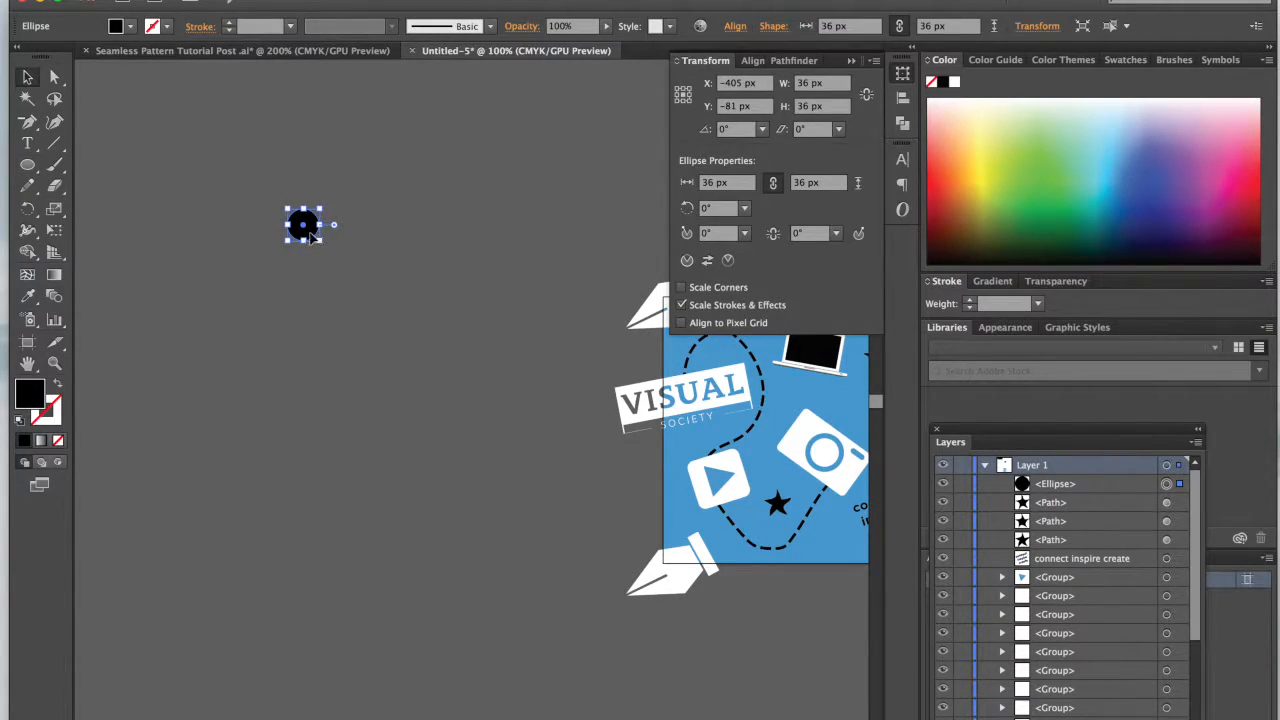
Step: Change the new circle's fill color to white
left_click(129, 27)
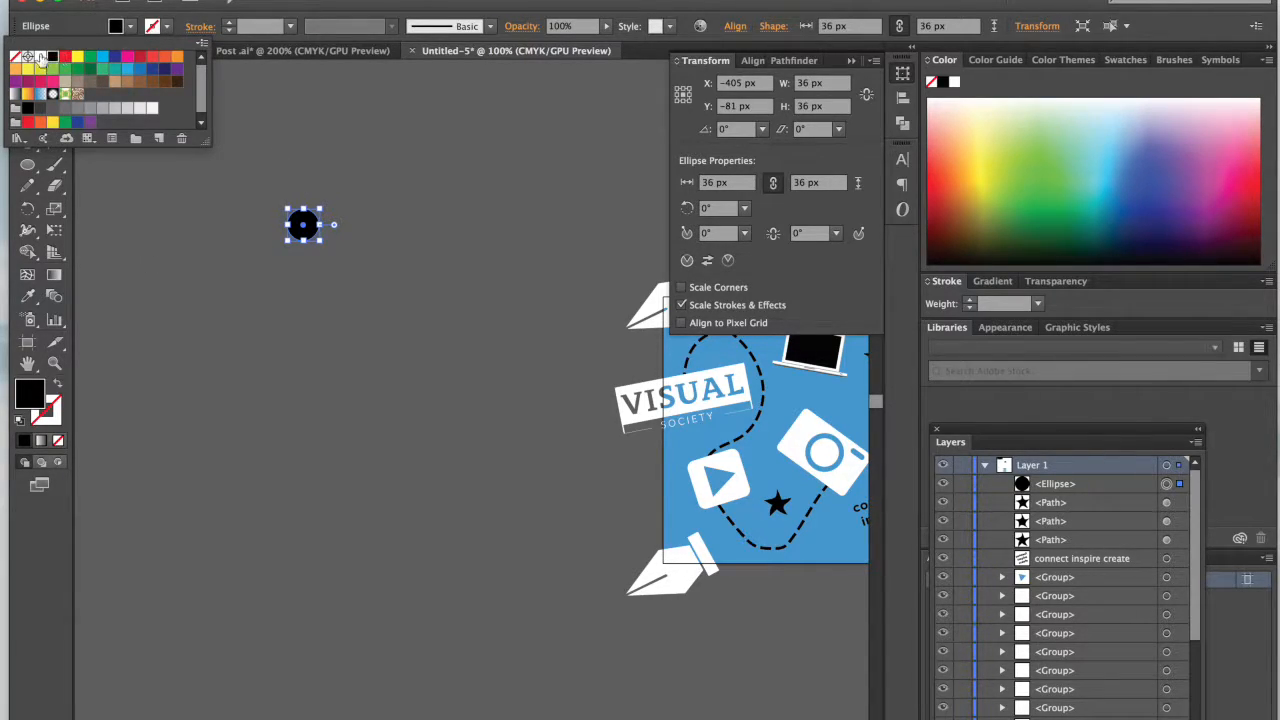
left_click(41, 57)
left_click(336, 245)
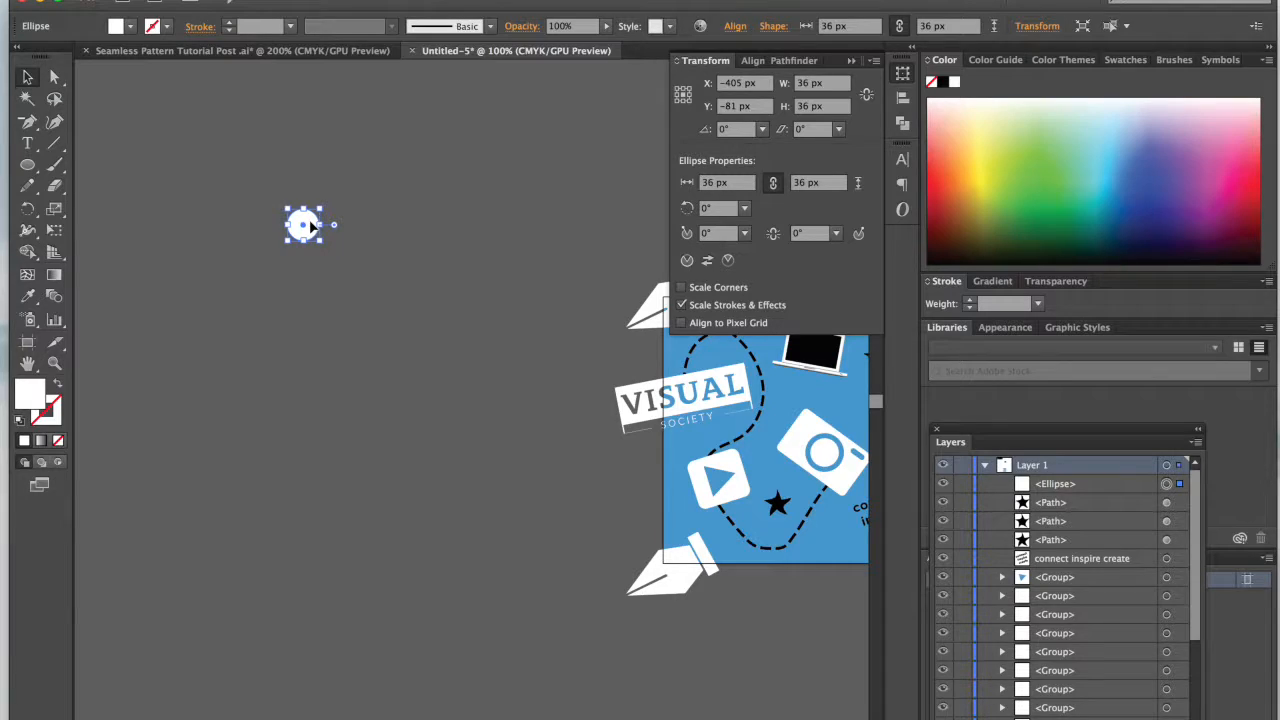
Step: Duplicate the white circle 54 px to the right and repeat the copy to form a horizontal row of six
left_click_drag(312, 232, 360, 232)
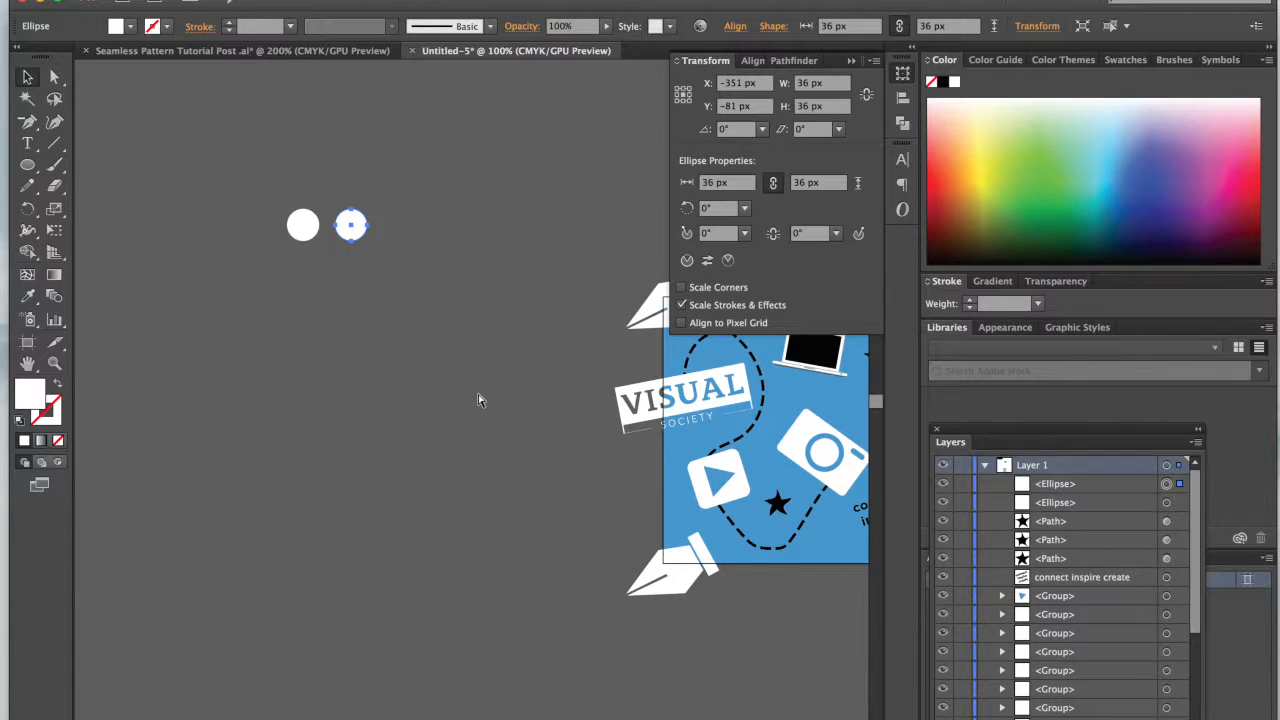
key("super+d")
key("super+d")
key("super+d")
key("super+d")
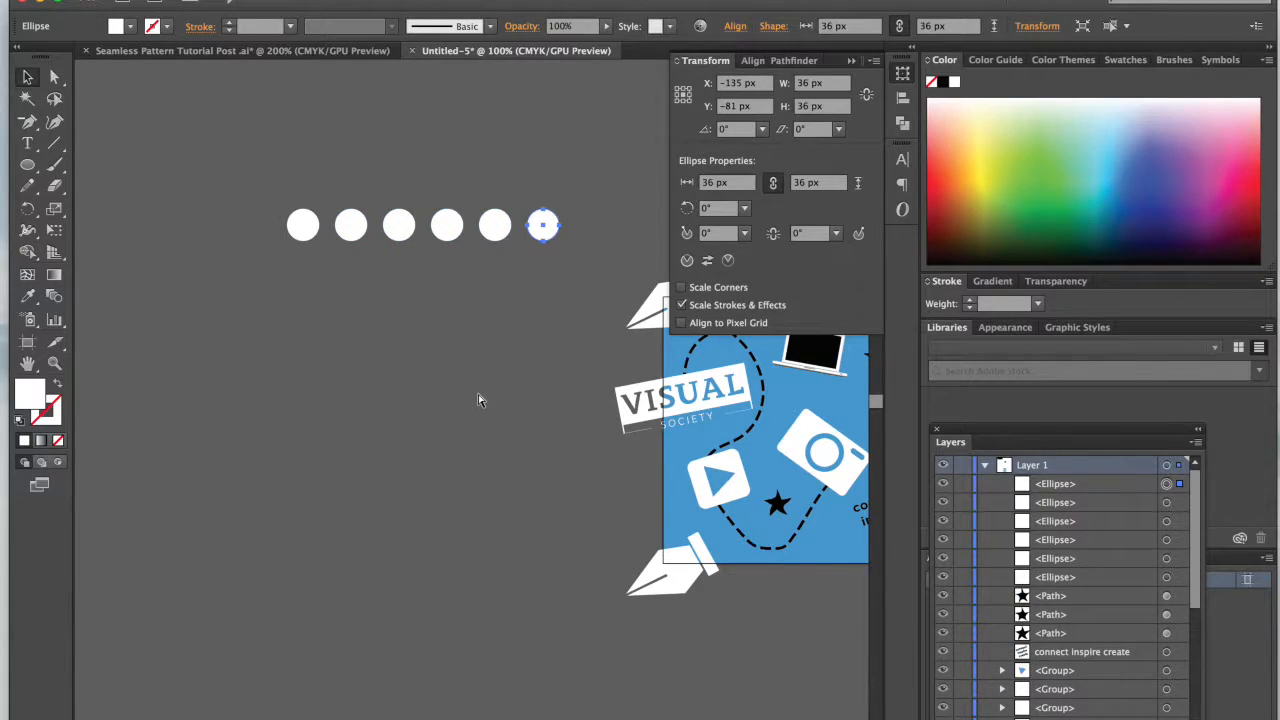
Step: Repeat the 54 px duplication of the white circle until the horizontal row holds twelve circles
scroll(478, 400, "right", 5)
scroll(478, 400, "up", 2)
key("super+d")
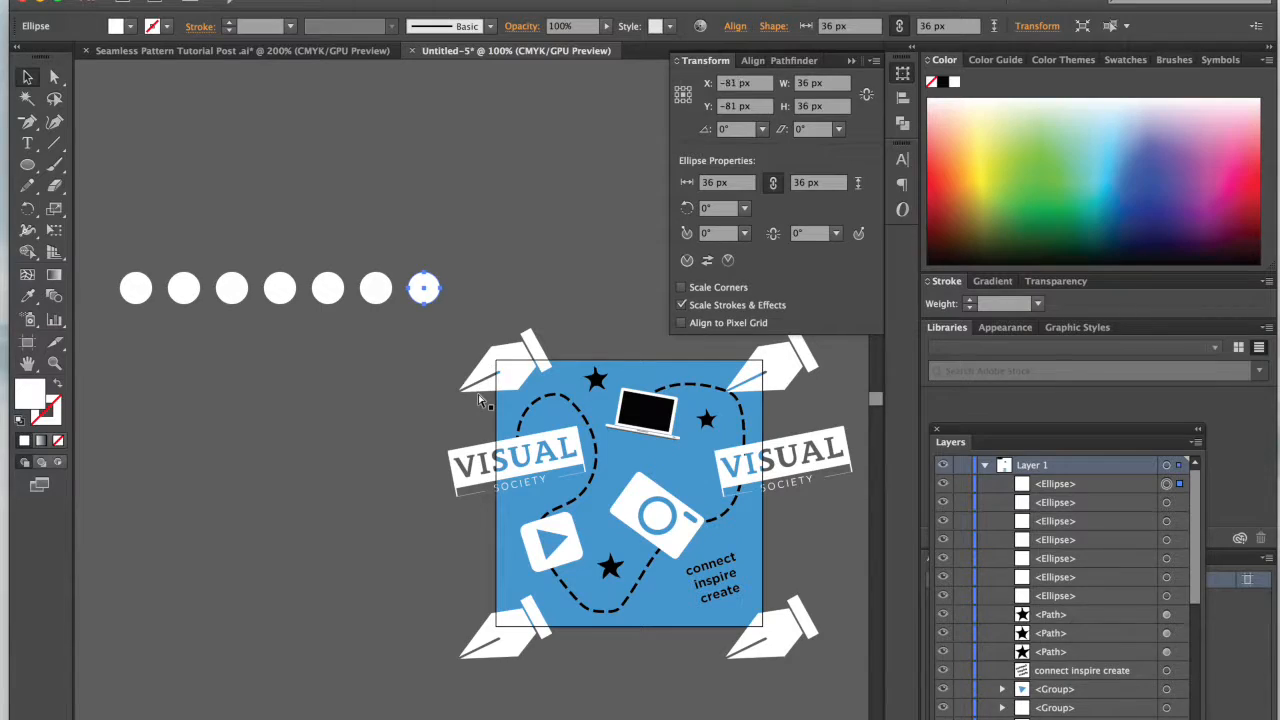
key("super+d")
key("super+d")
key("super+d")
key("super+d")
key("super+d")
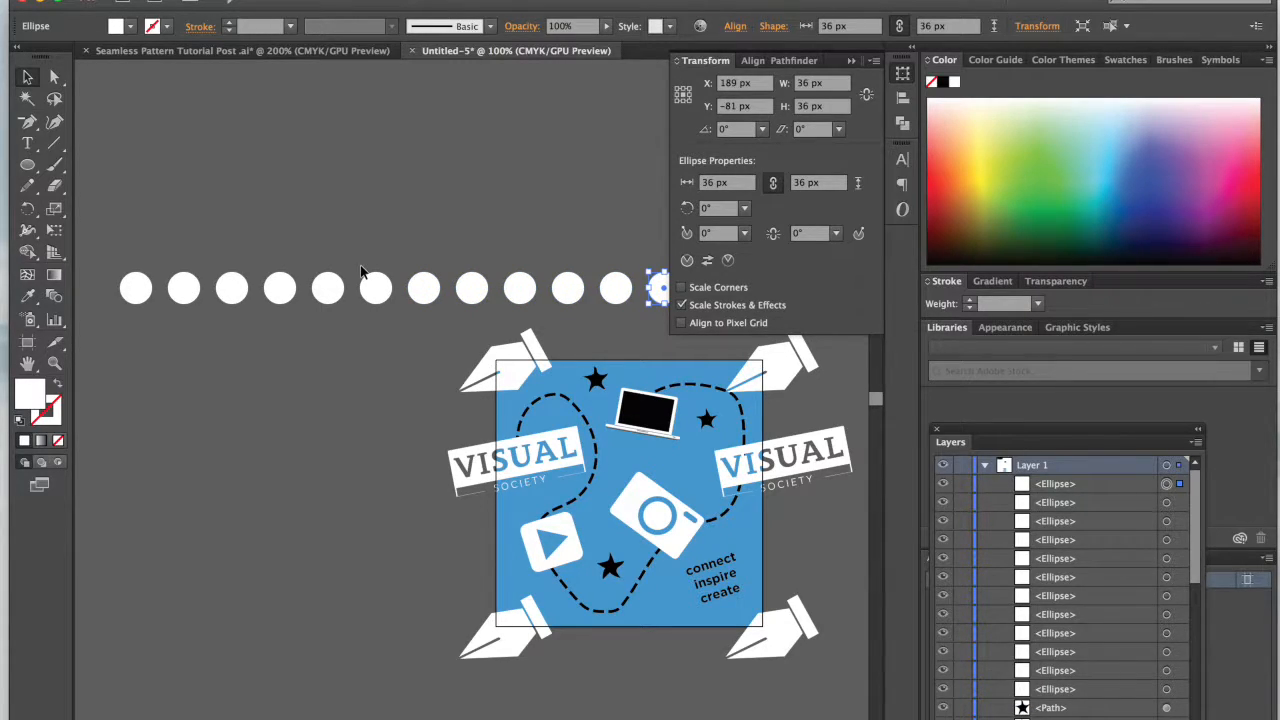
Step: Move the row of twelve circles farther from the tile and scale it proportionally to 432 px wide
key("super+minus")
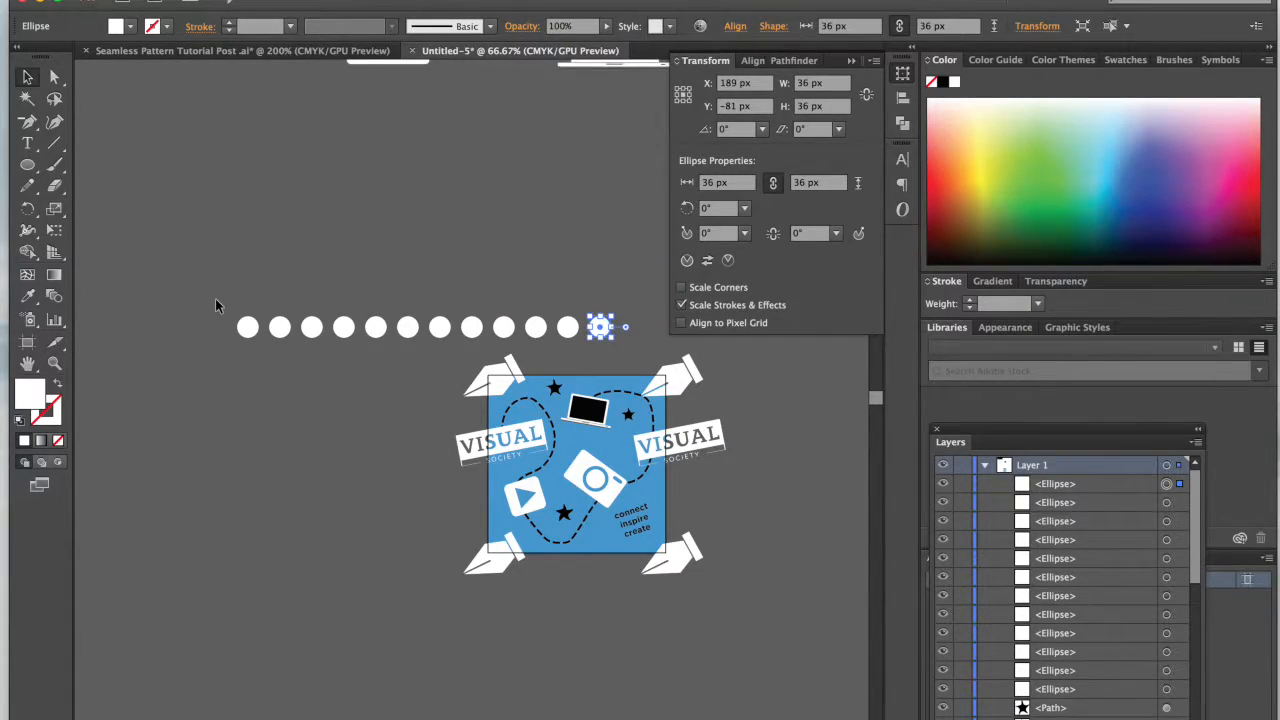
left_click_drag(215, 305, 371, 192)
scroll(296, 240, "left", 3)
scroll(296, 240, "right", 2)
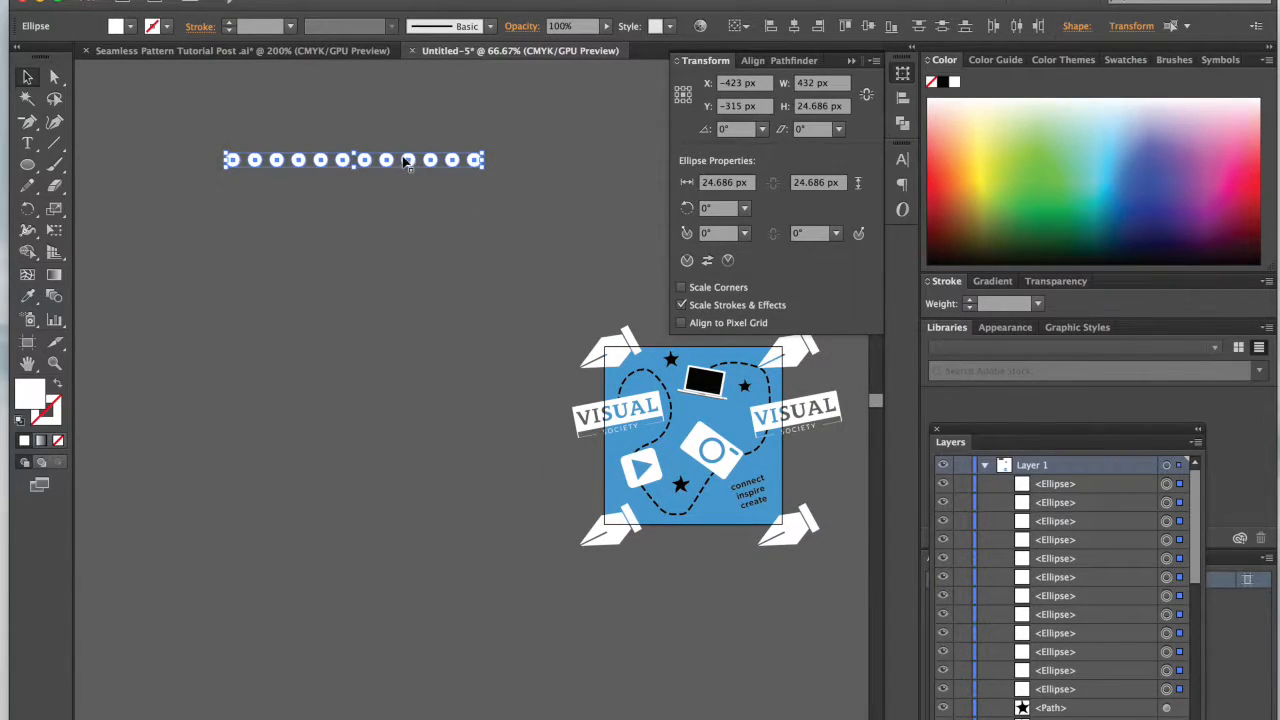
Step: Duplicate the row of circles 45 px downward and repeat the copy to form a grid of eleven rows
left_click_drag(410, 165, 410, 190)
key("ctrl+d")
key("ctrl+d")
key("ctrl+d")
key("ctrl+d")
key("ctrl+d")
key("ctrl+d")
key("ctrl+d")
key("ctrl+d")
key("ctrl+d")
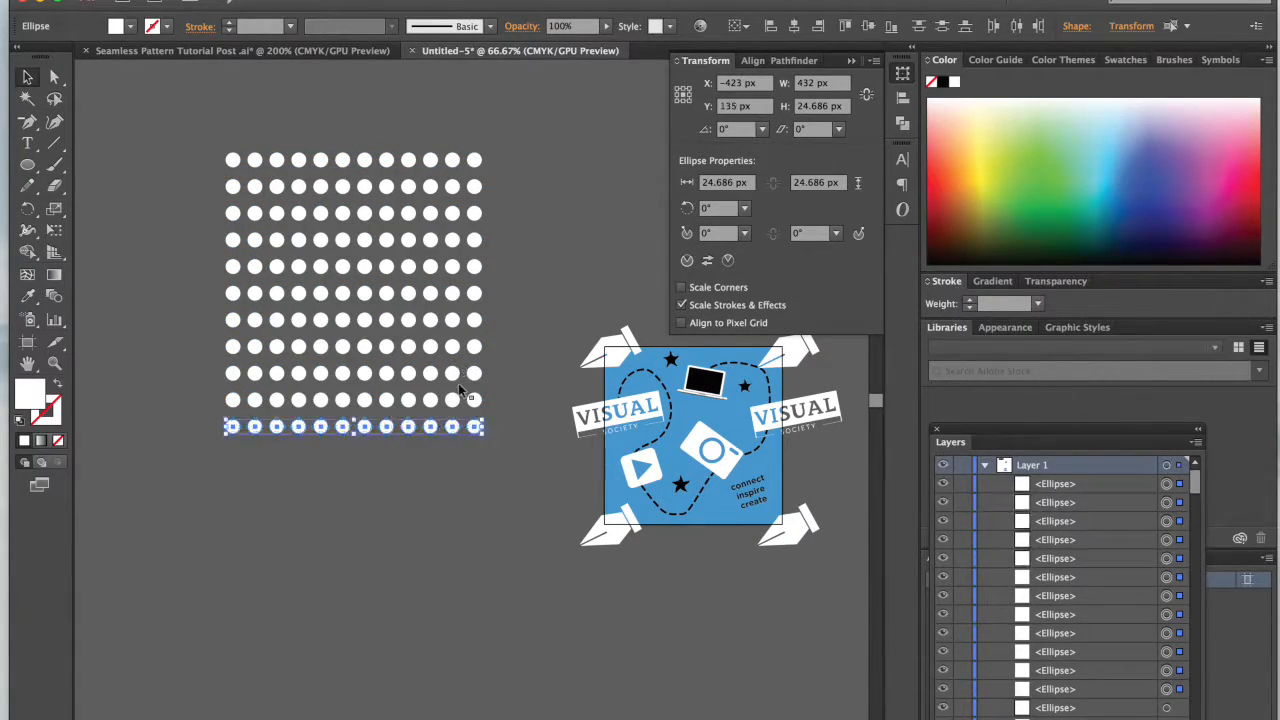
left_click(472, 545)
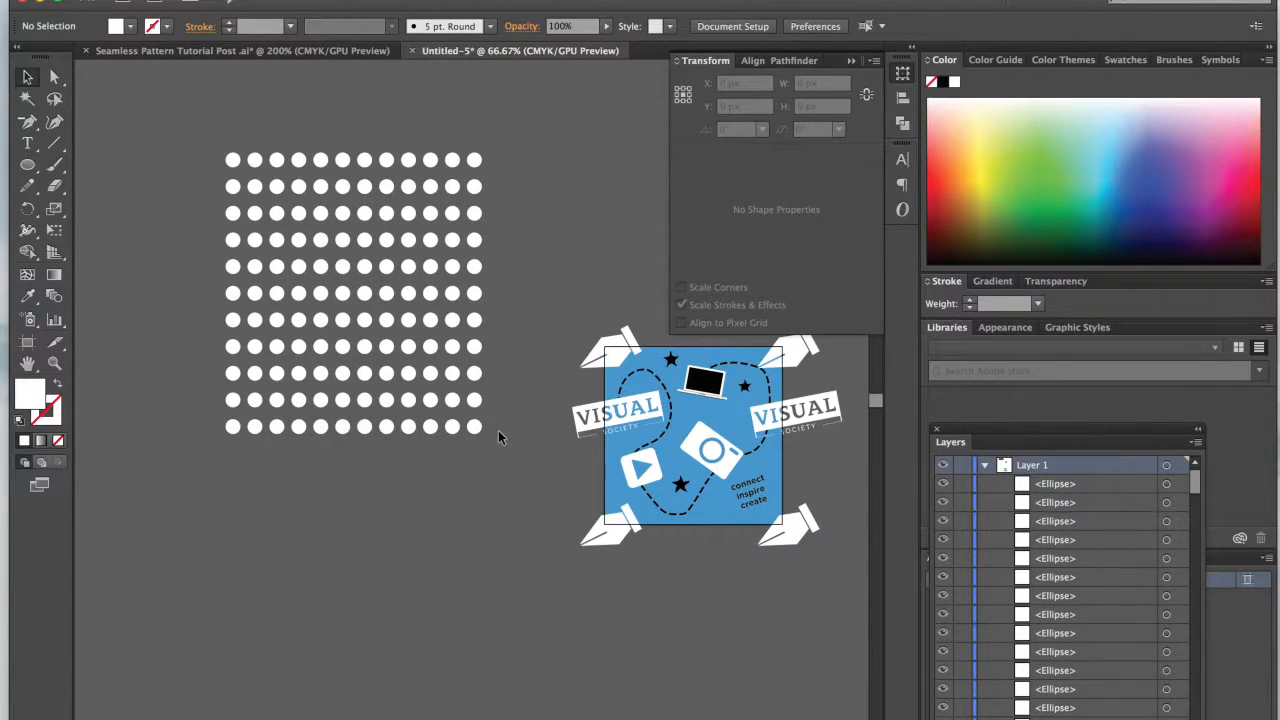
Step: Group all the circles and move the group over the tile, starting at its upper-left corner
left_click_drag(272, 227, 161, 153)
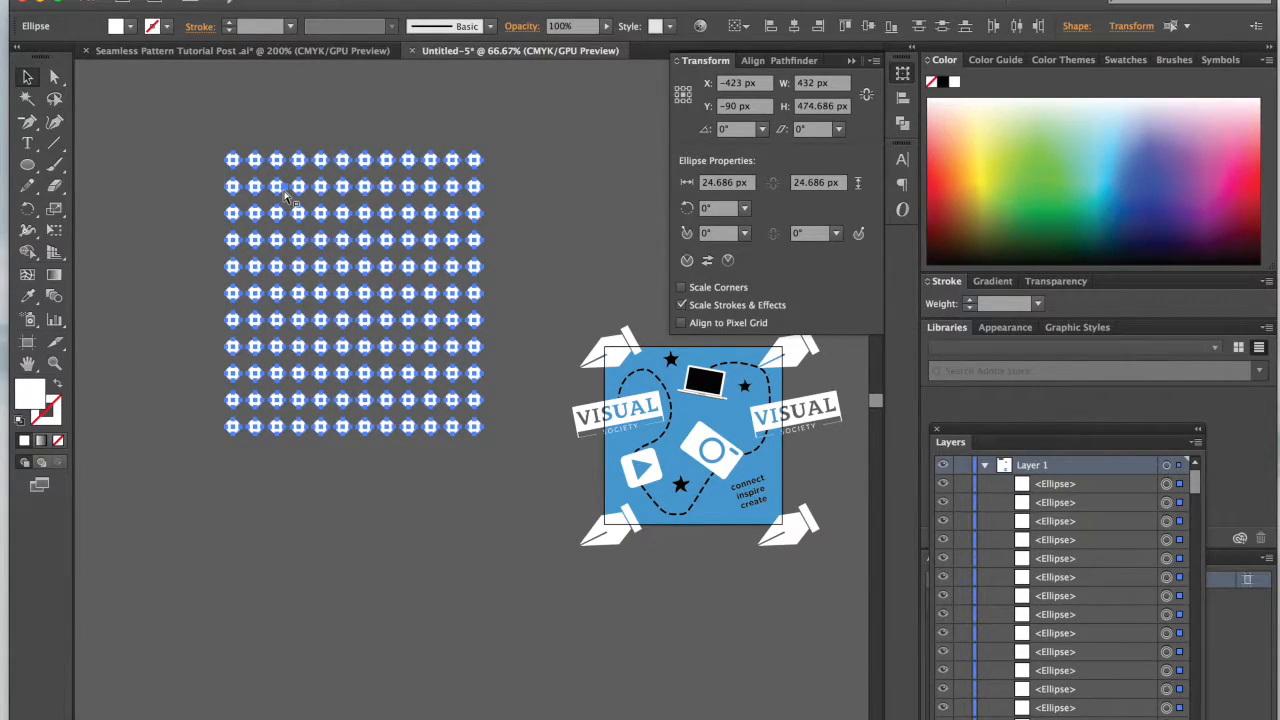
key("ctrl+g")
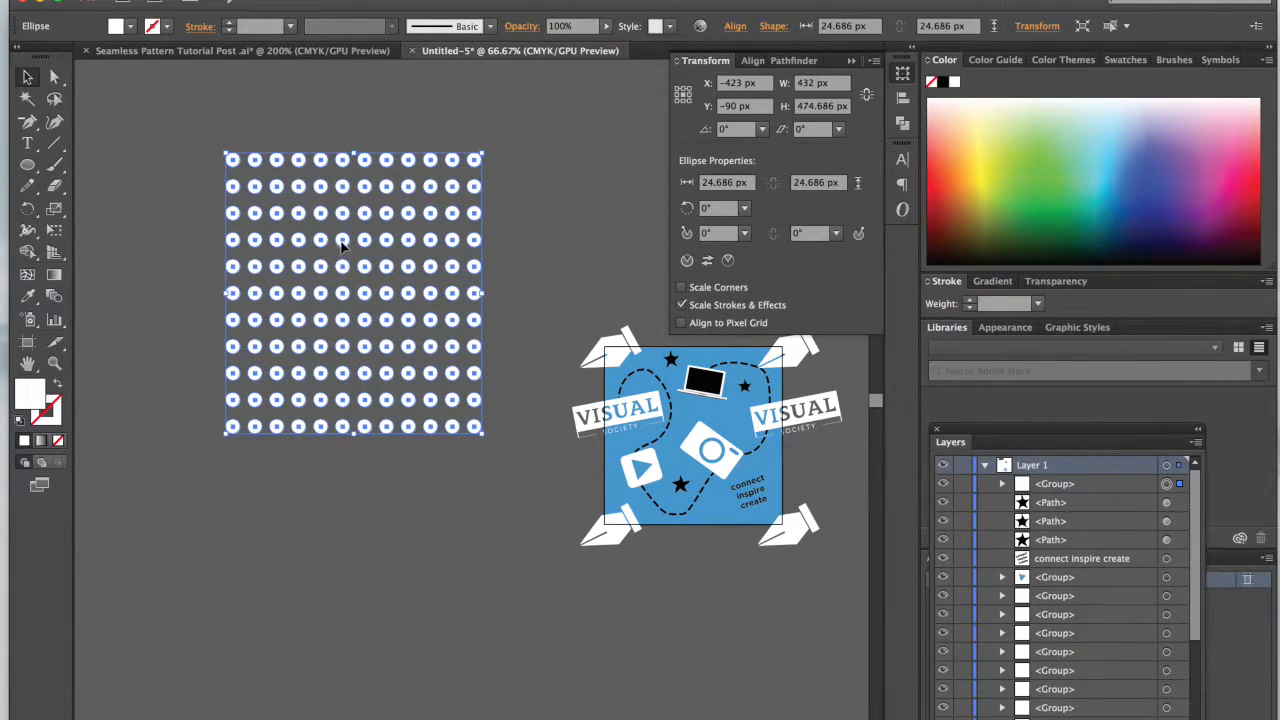
left_click_drag(341, 244, 715, 430)
key("ctrl+equal")
key("ctrl+equal")
key("ctrl+equal")
scroll(398, 444, "right", 6)
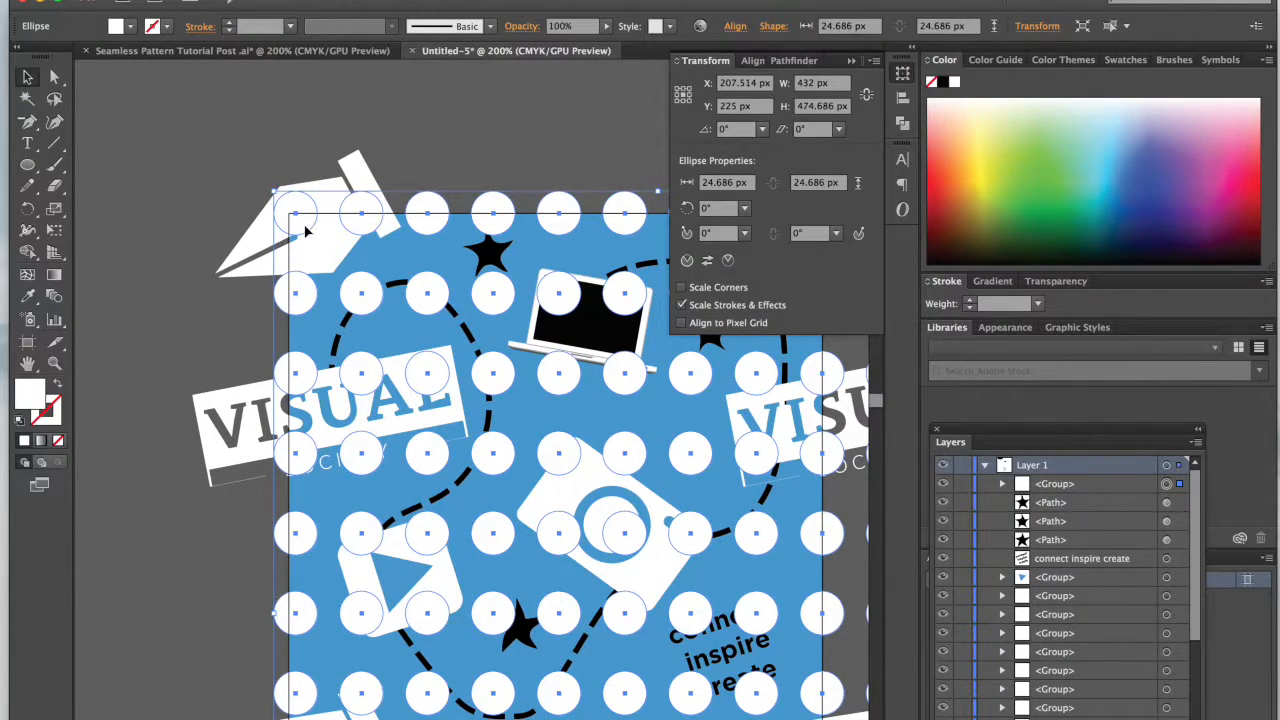
Step: Show the grid, align the dot group with the tile's upper-left corner and scale it proportionally to 315 px wide
key("ctrl+apostrophe")
left_click_drag(308, 214, 307, 212)
scroll(481, 410, "right", 5)
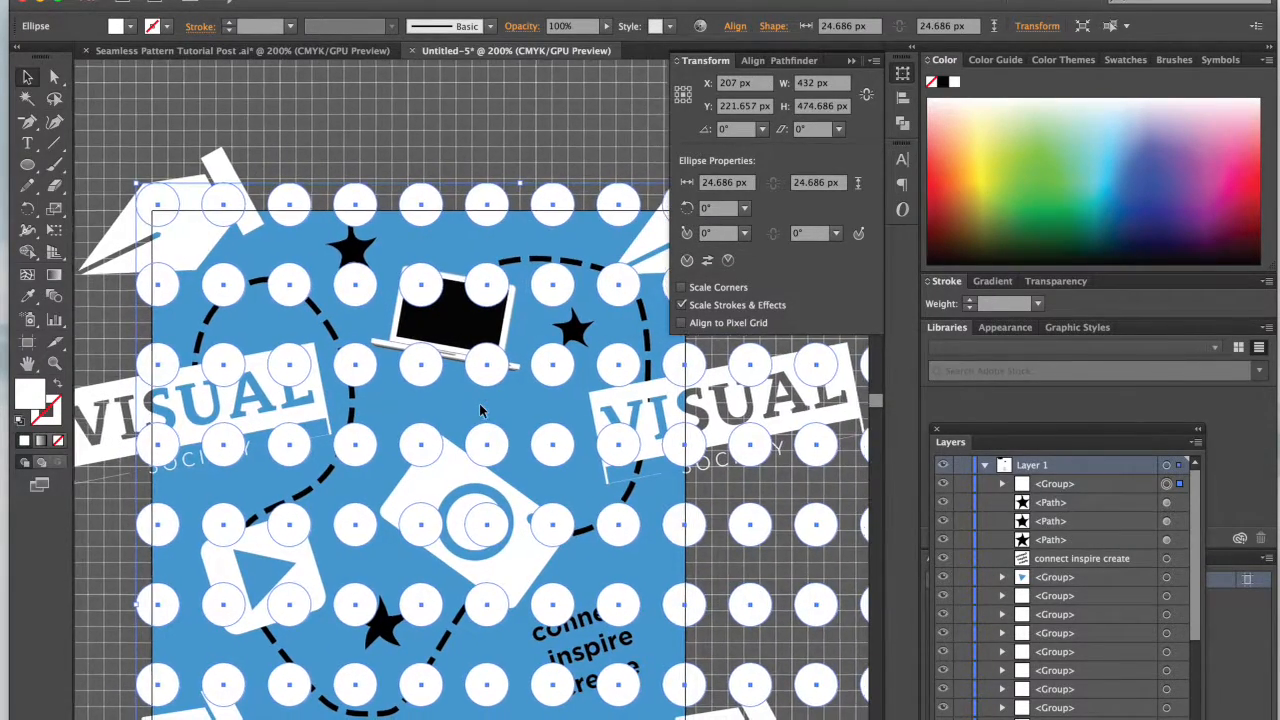
key("super+minus")
left_click_drag(757, 560, 610, 557)
left_click_drag(490, 273, 487, 257)
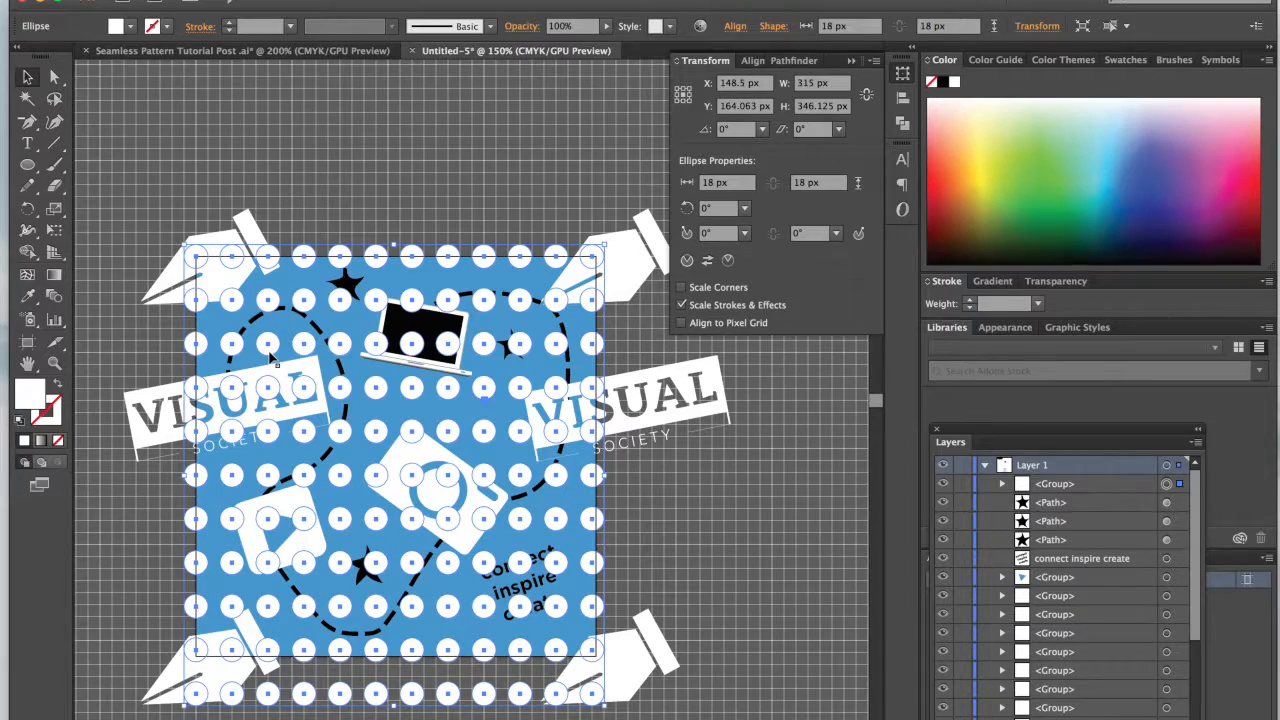
Step: Scale the dot group proportionally to 351 px wide so dot columns are centered on the tile's left and right edges
scroll(272, 362, "up", 2)
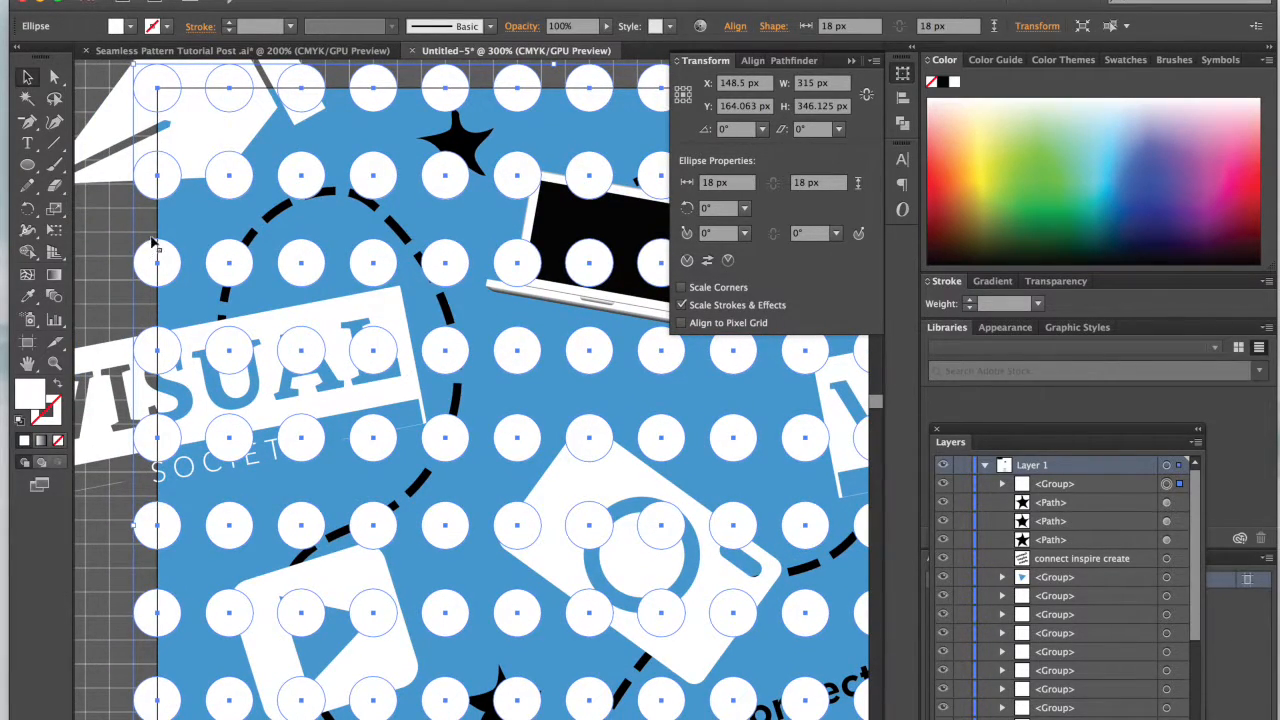
scroll(157, 404, "down", 5)
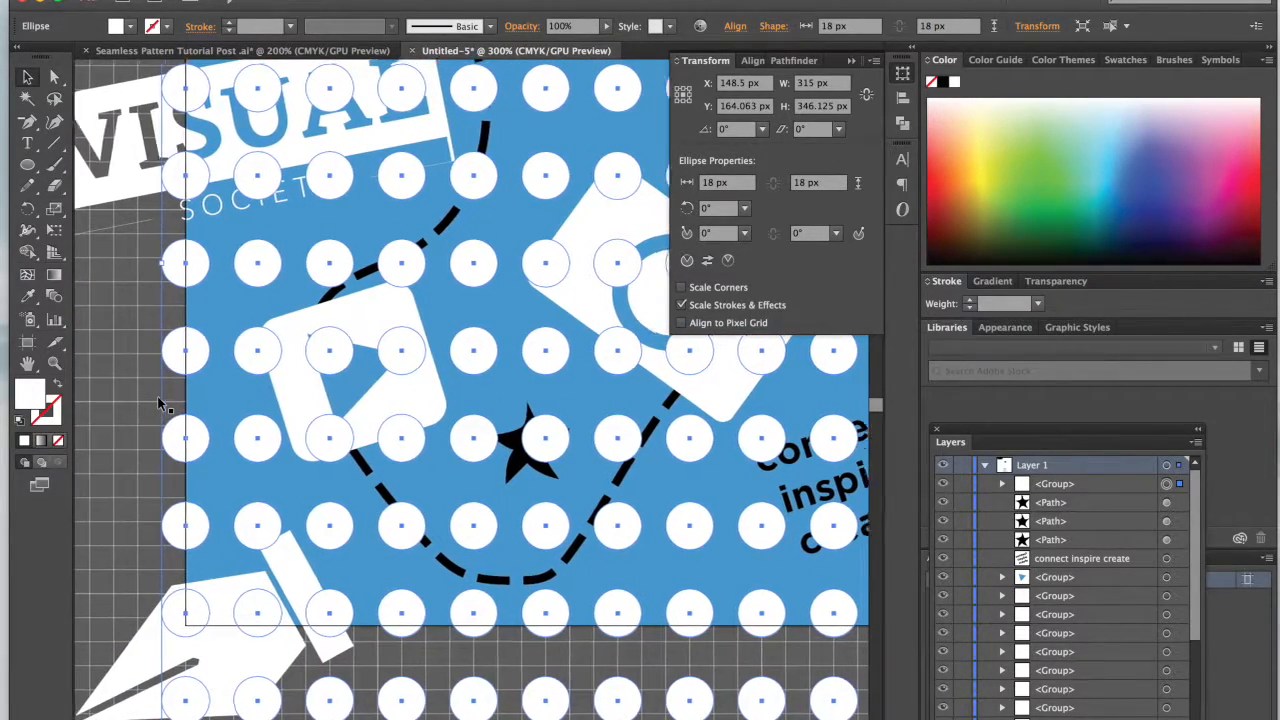
scroll(157, 404, "right", 4)
scroll(160, 403, "up", 3)
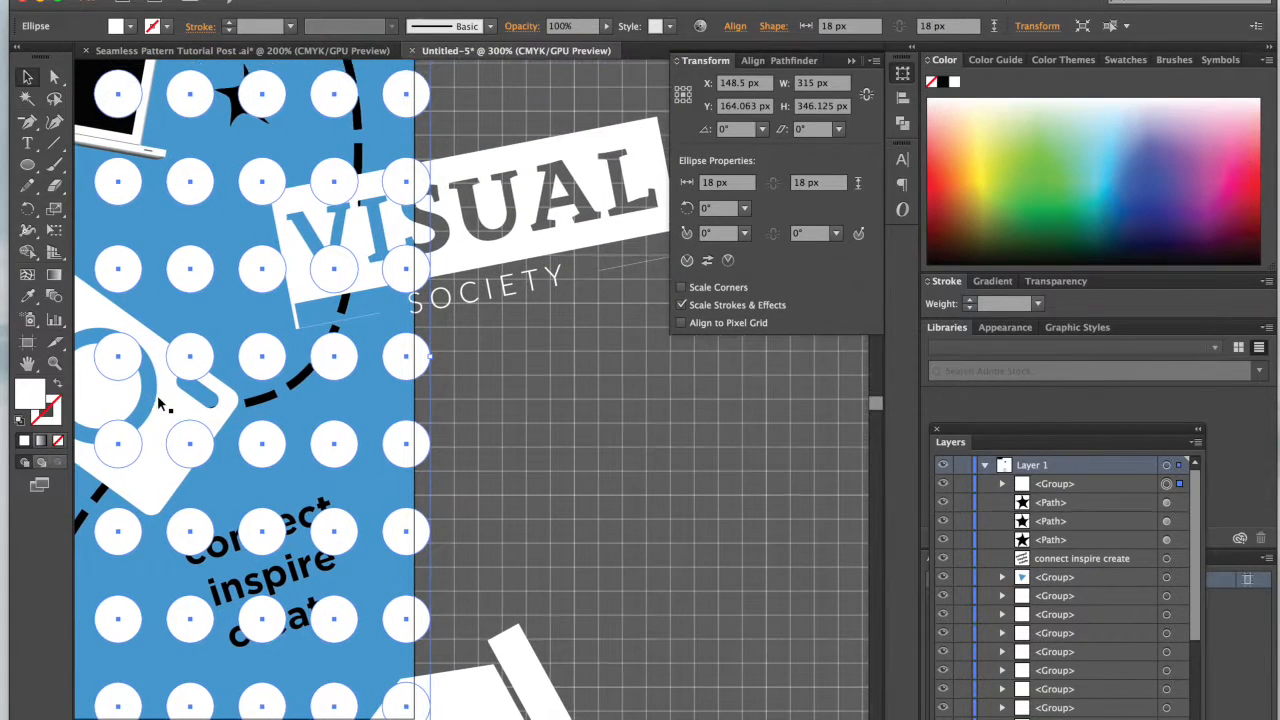
mouse_move(434, 357)
left_mouse_down()
mouse_move(447, 357)
mouse_move(435, 358)
left_mouse_up()
key("super+equal")
key("super+equal")
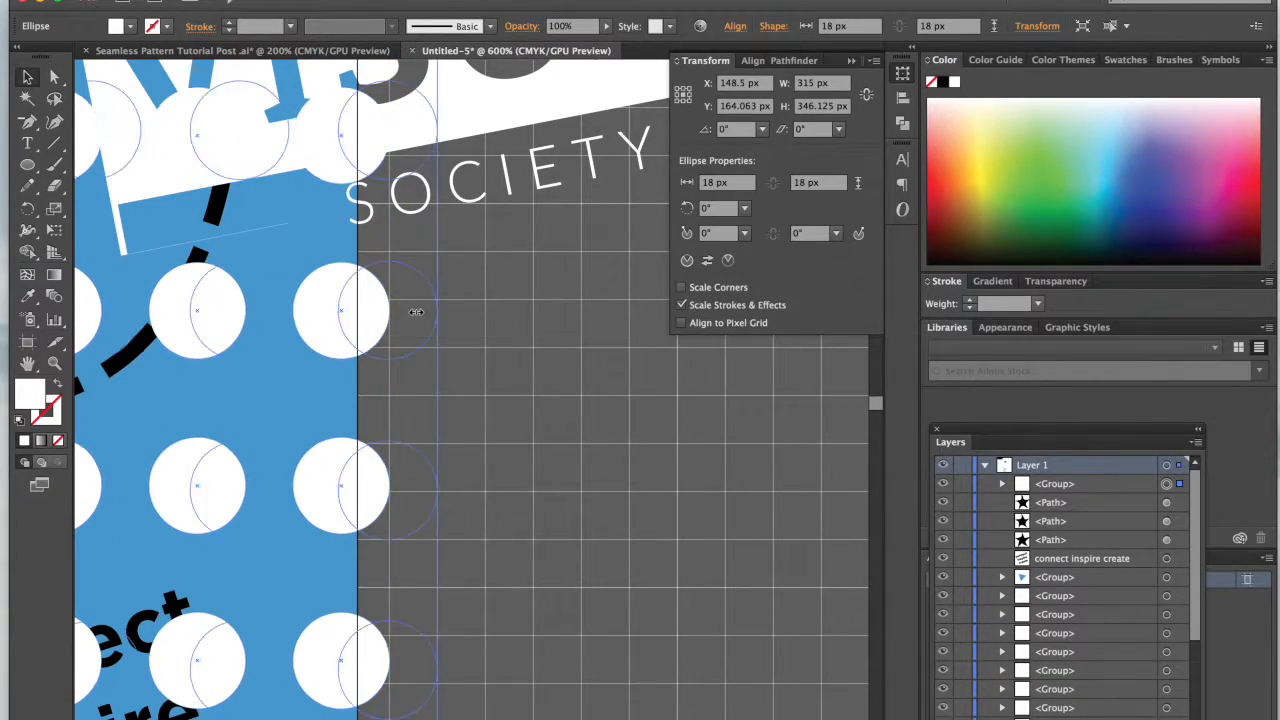
left_click_drag(389, 310, 463, 318)
key("super+minus")
key("super+minus")
key("super+minus")
key("super+minus")
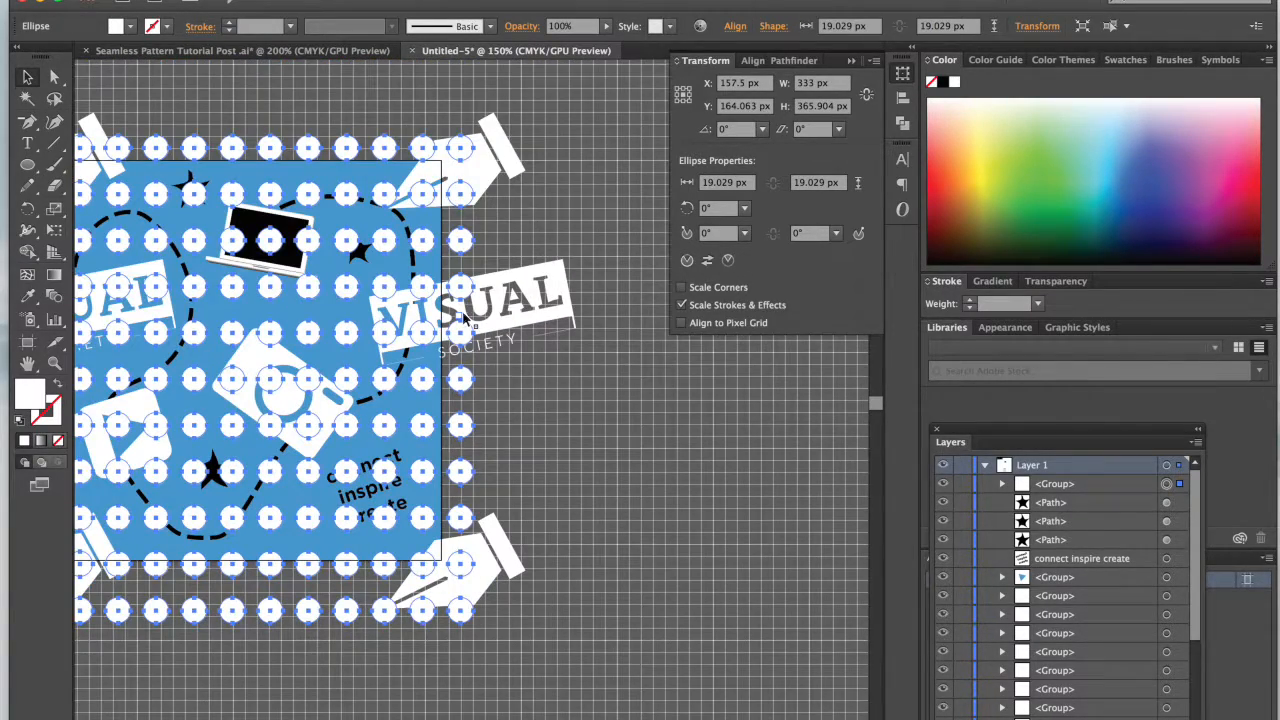
scroll(463, 318, "left", 5)
scroll(463, 318, "right", 5)
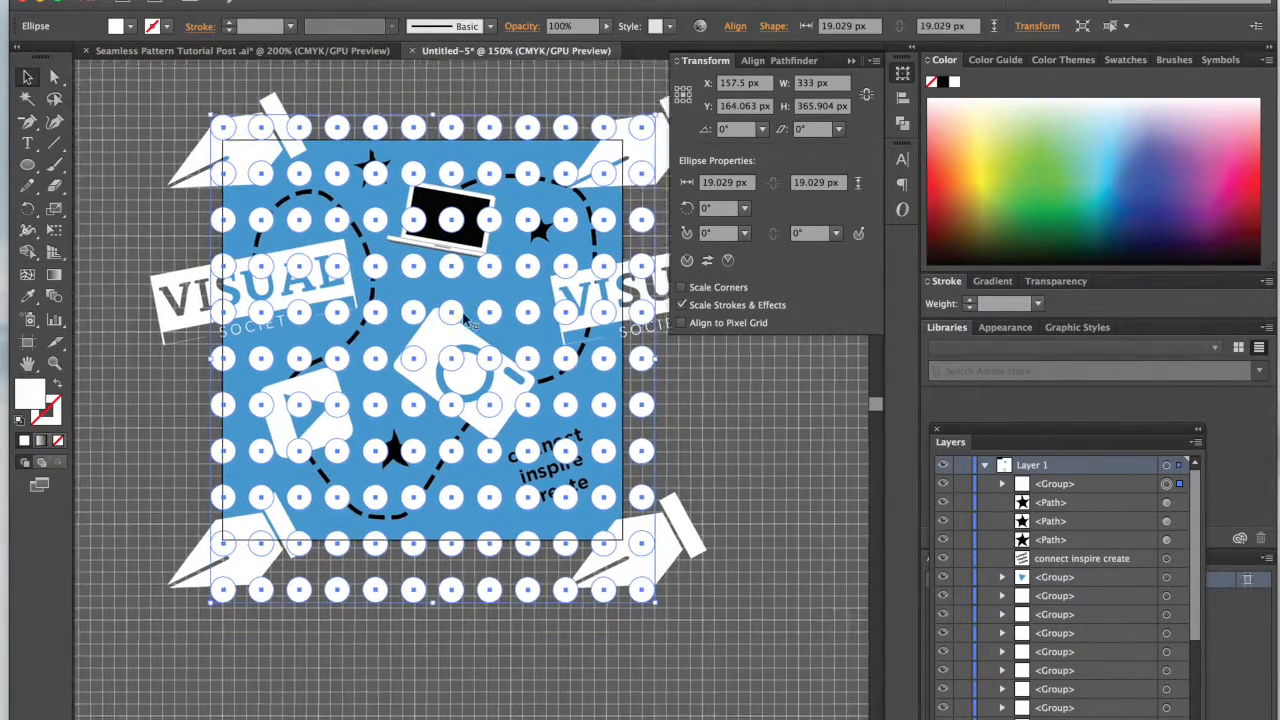
left_click_drag(598, 371, 621, 371)
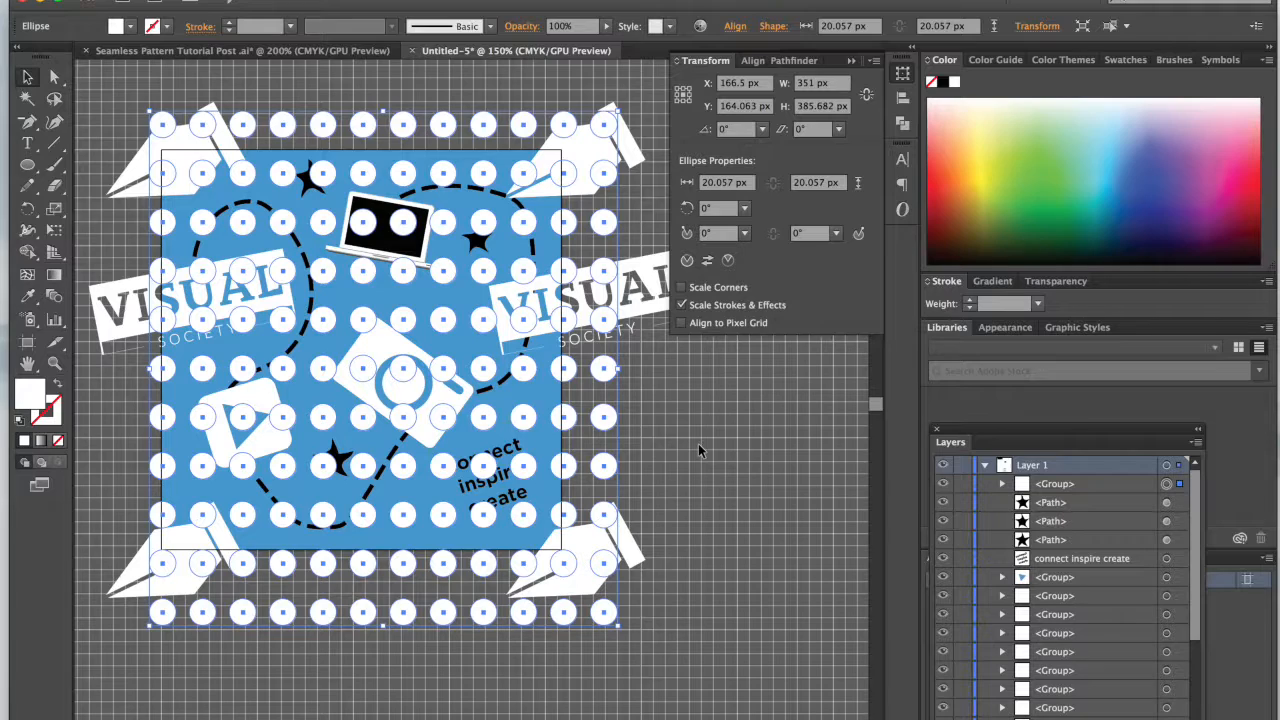
left_click(669, 420)
Step: Delete the first eleven circles of the top row above the tile, selecting them individually within the group
left_click(606, 128)
key("a")
left_click(254, 83)
left_click(163, 126)
left_click(203, 125, "shift")
left_click(243, 125, "shift")
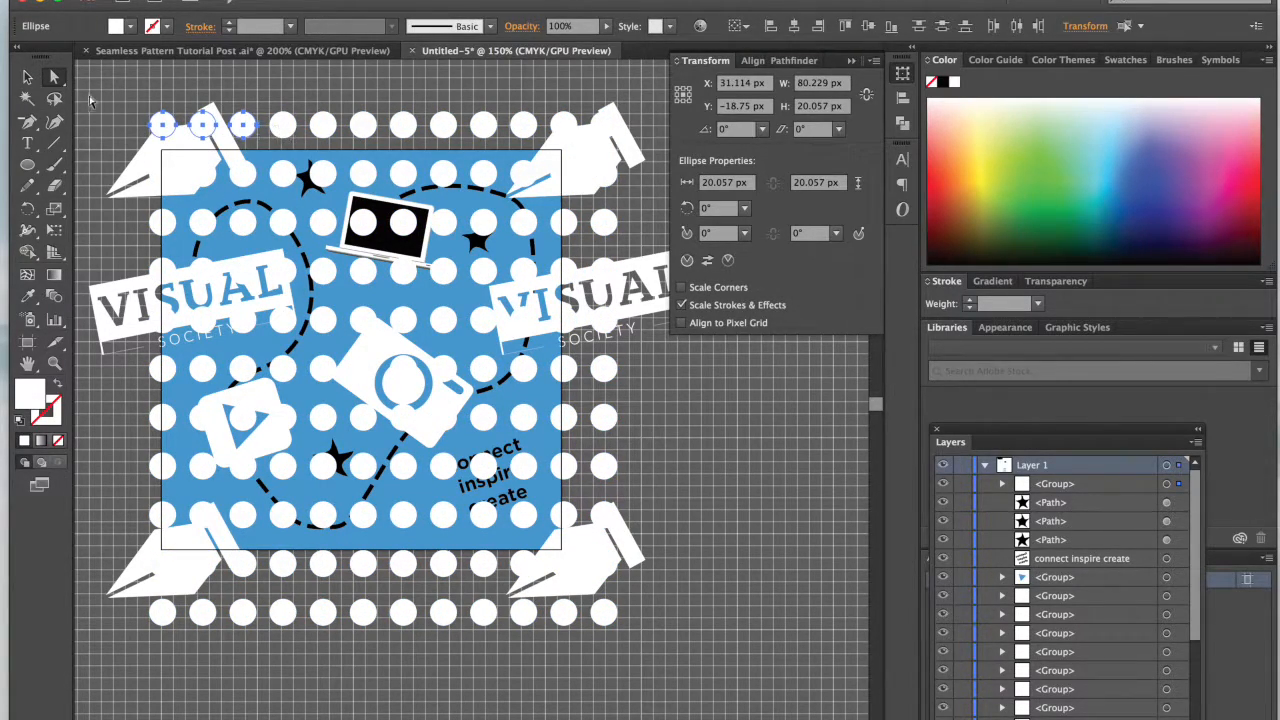
left_click(283, 125, "shift")
left_click(323, 125, "shift")
left_click(363, 125, "shift")
left_click(403, 125, "shift")
left_click(443, 125, "shift")
left_click(483, 125, "shift")
left_click(523, 125, "shift")
left_click(558, 133)
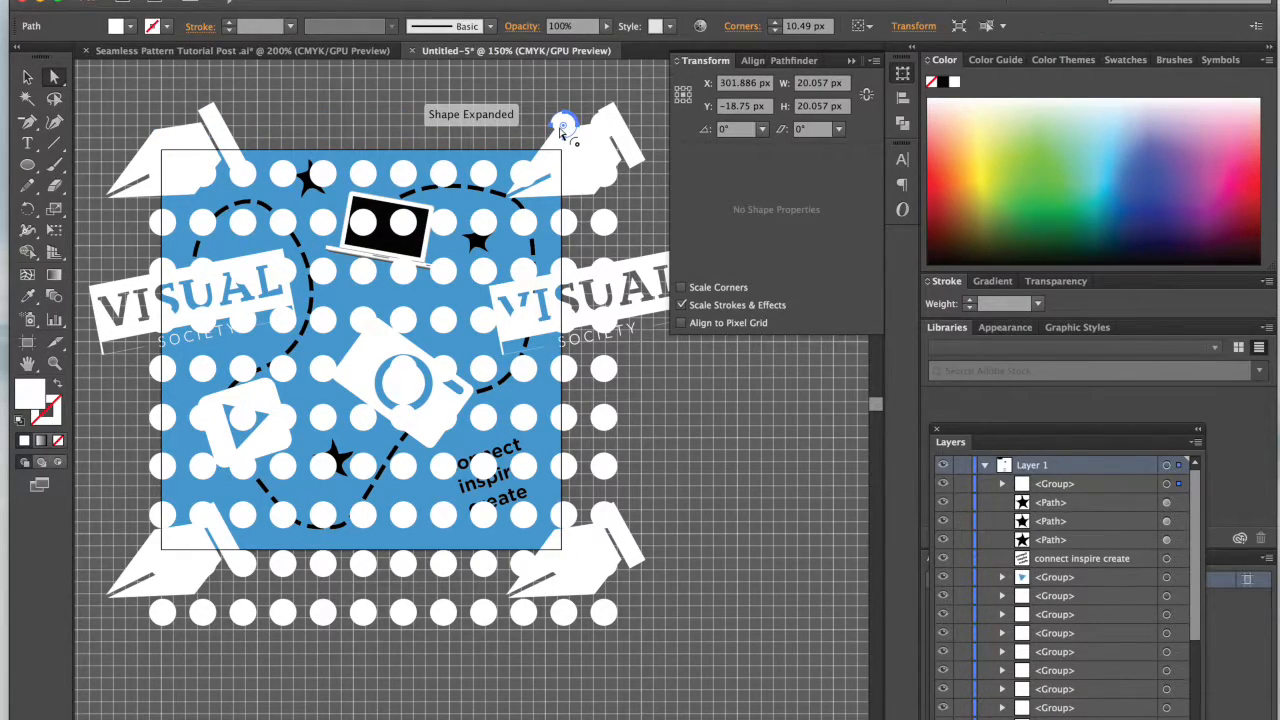
key("Delete")
Step: Delete the outermost column of circles beyond the tile's right edge and the lowest row beneath the tile
left_click(608, 130)
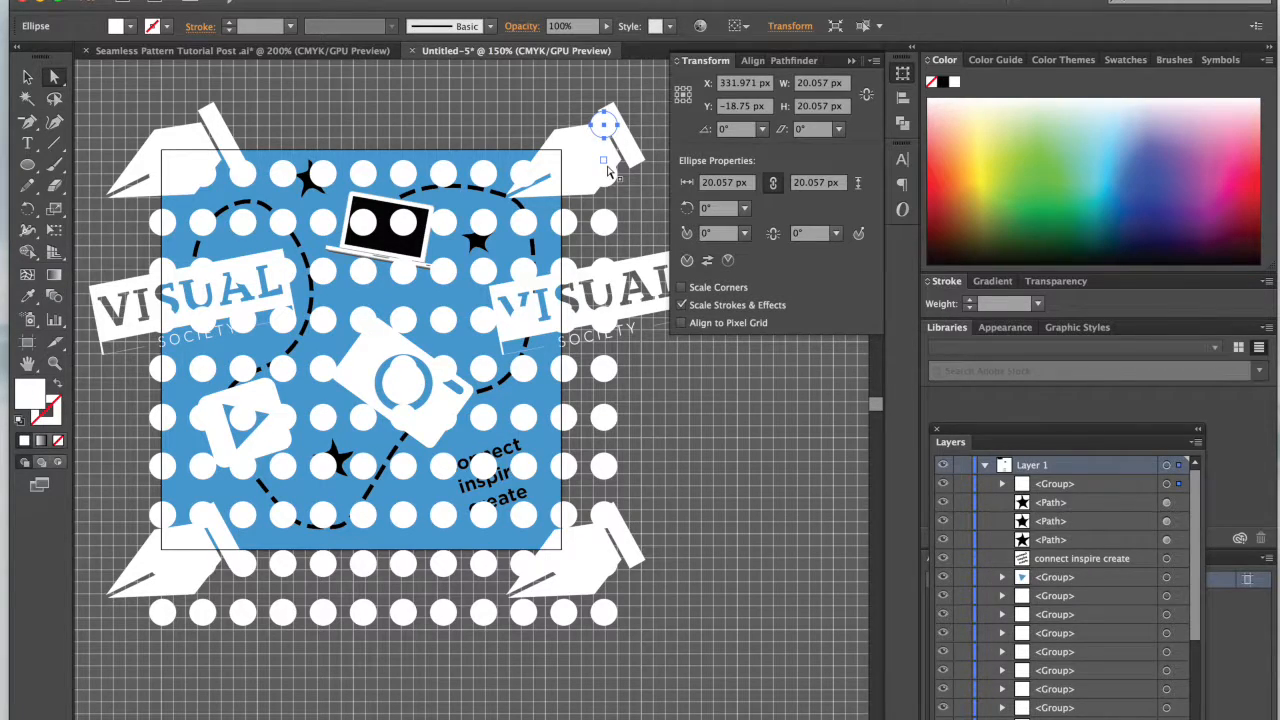
left_click(604, 173, "shift")
left_click(604, 221, "shift")
left_click(604, 269, "shift")
left_click(604, 317, "shift")
left_click(604, 365, "shift")
left_click(604, 413, "shift")
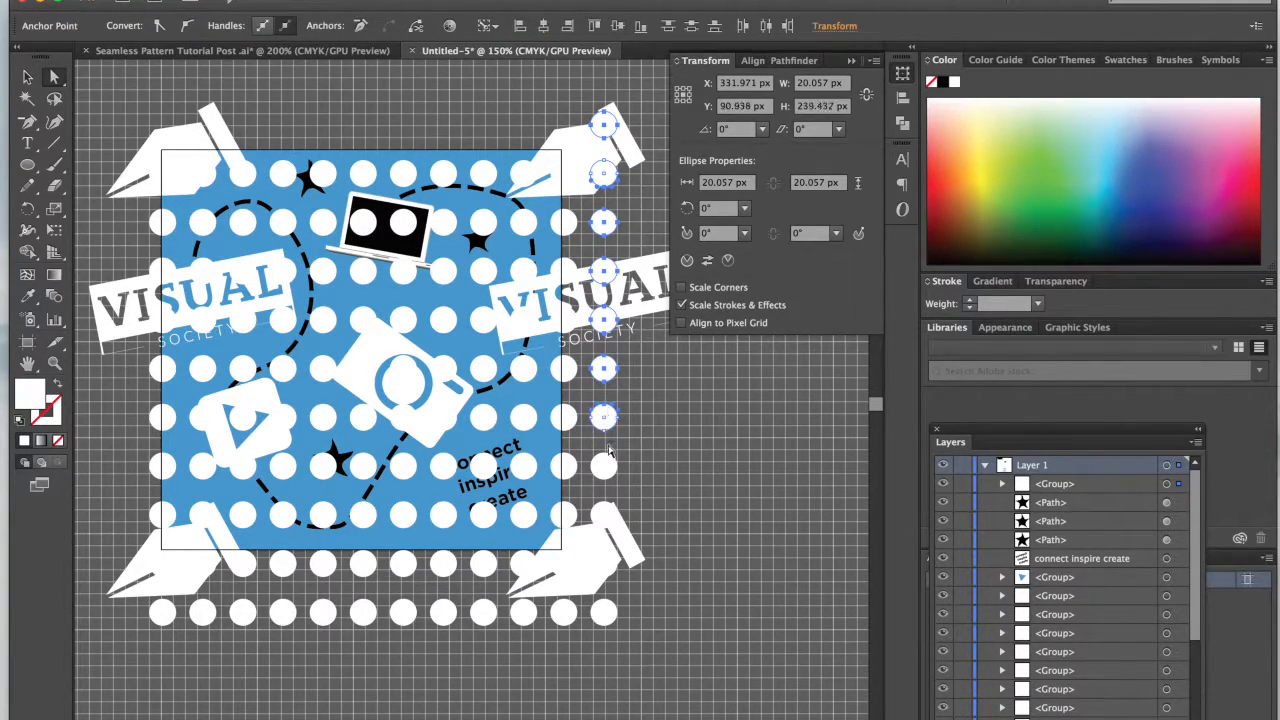
left_click(605, 466, "shift")
left_click(605, 514, "shift")
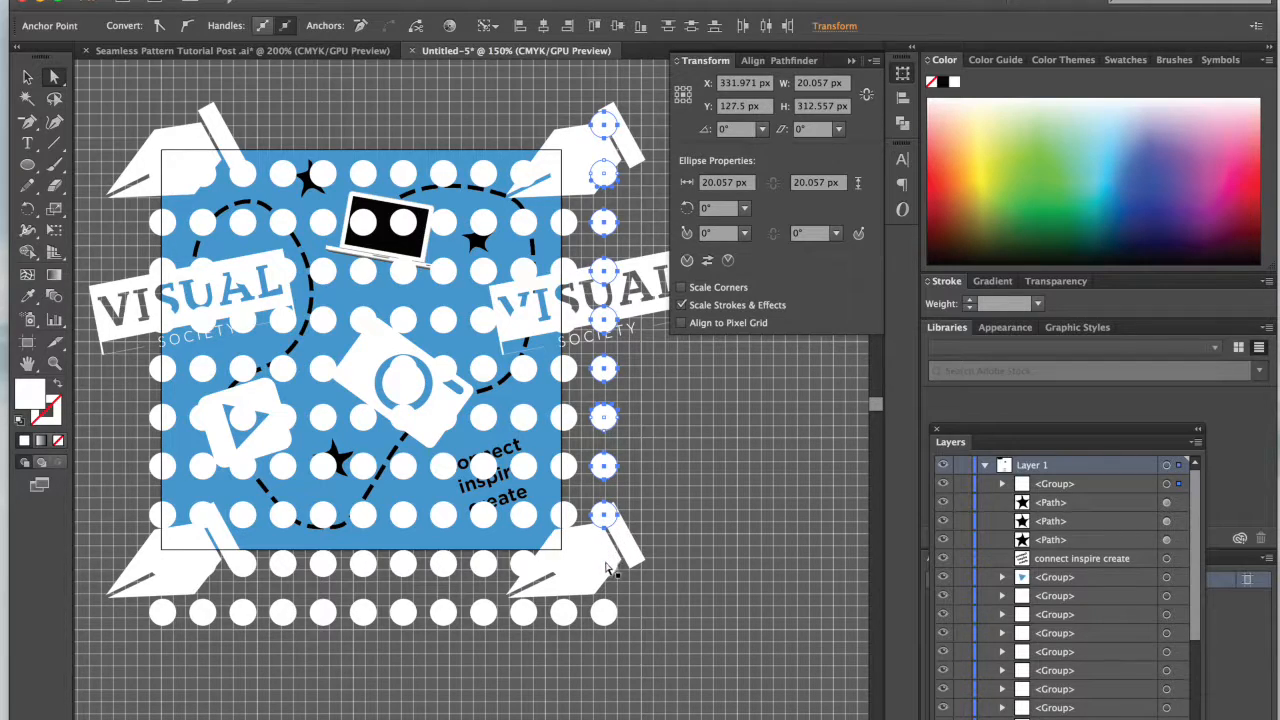
left_click(605, 613, "shift")
key("Delete")
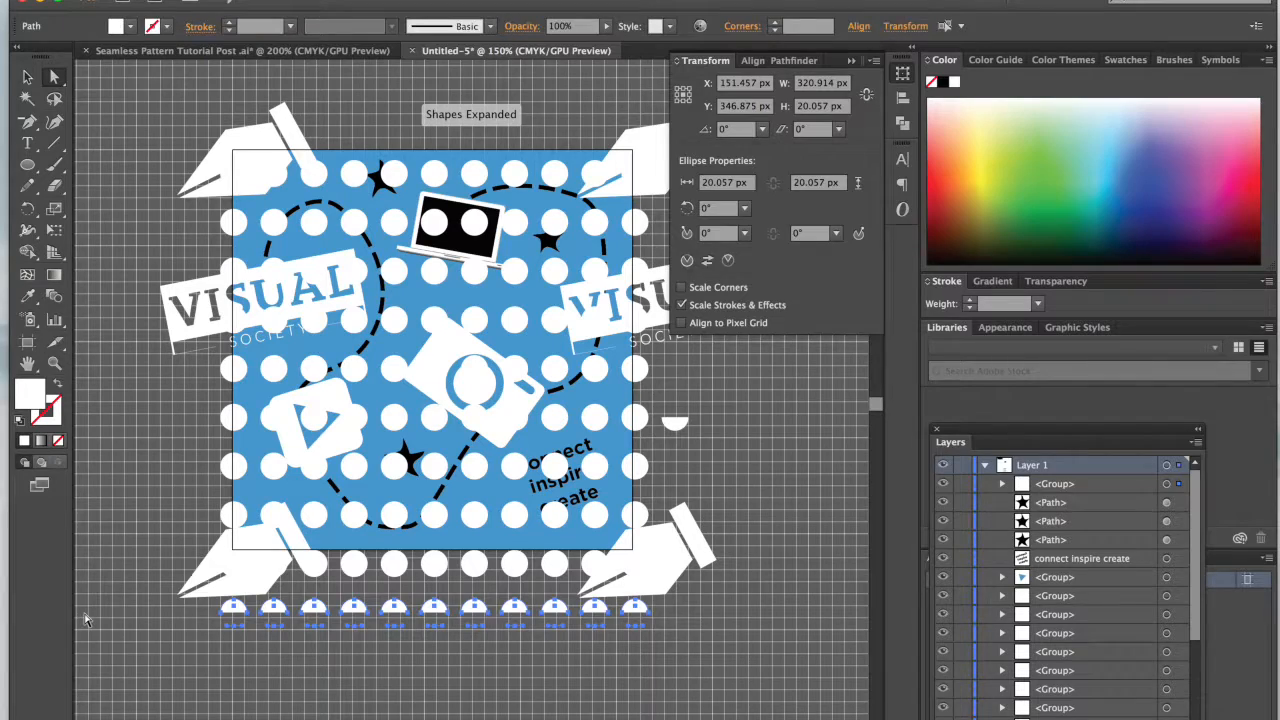
left_click(113, 485)
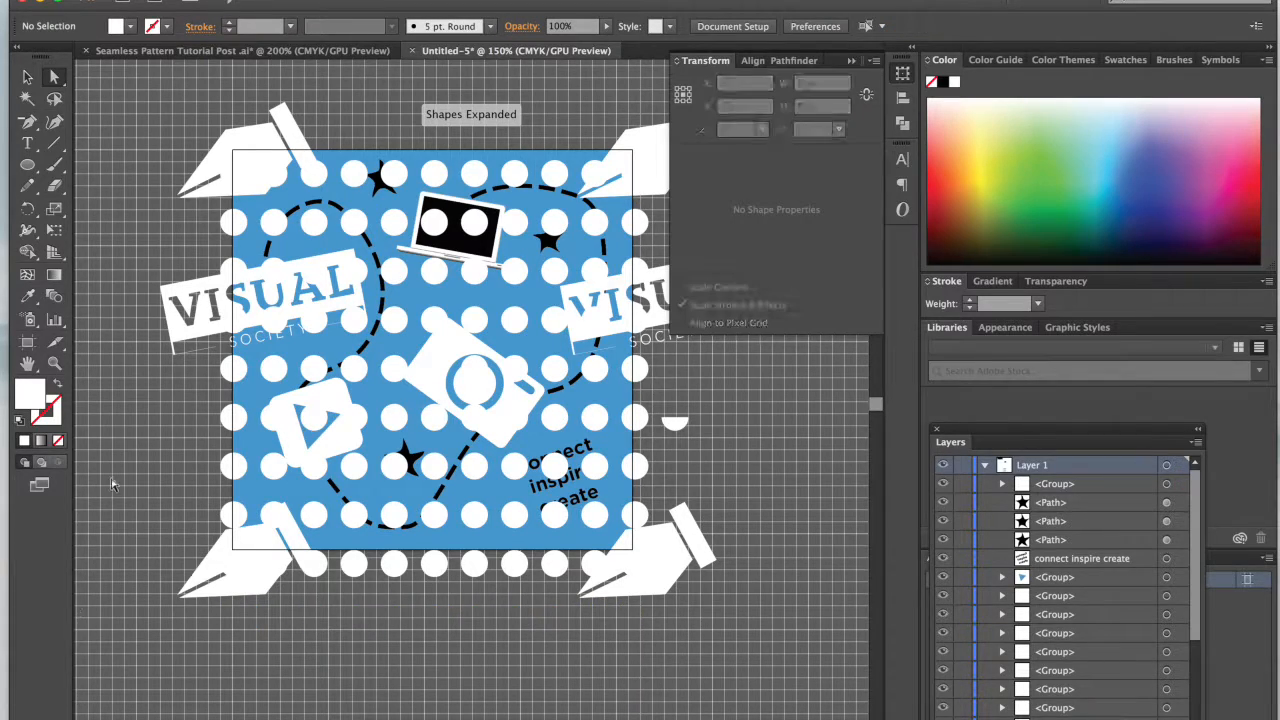
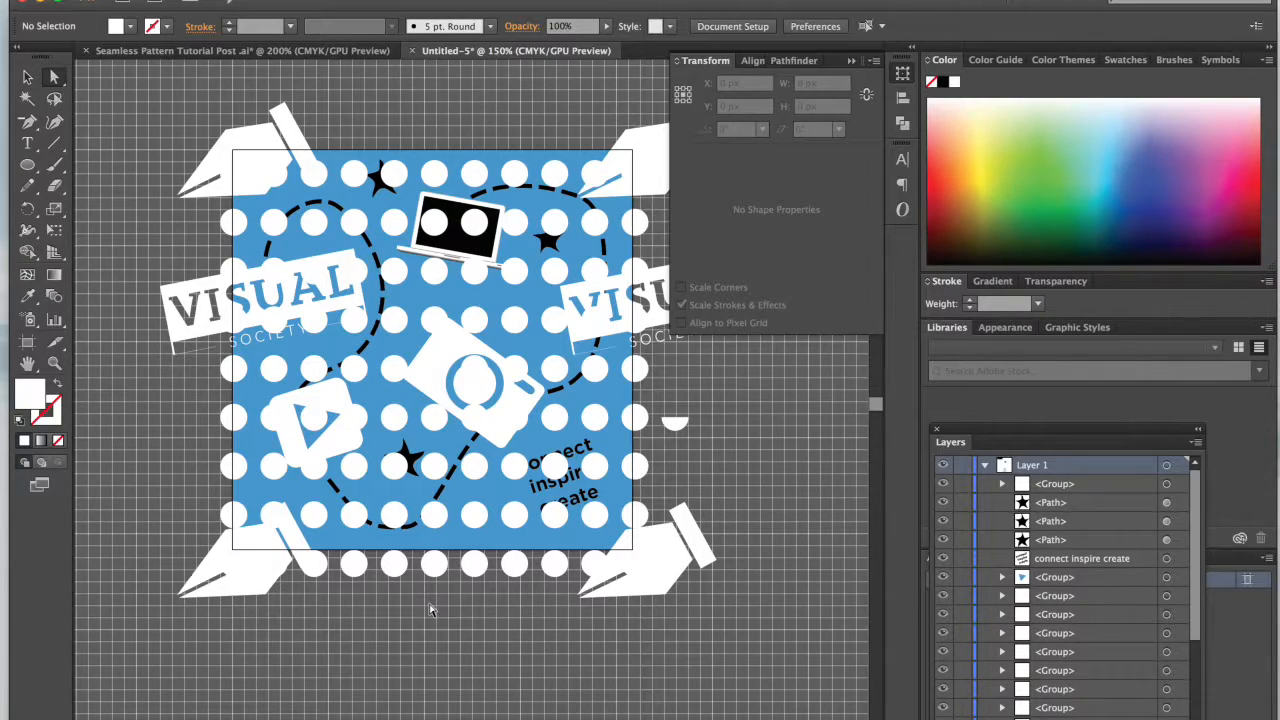
Step: Nudge the dot group straight up until its first row is centered on the tile's upper edge
key("v")
left_click(438, 568)
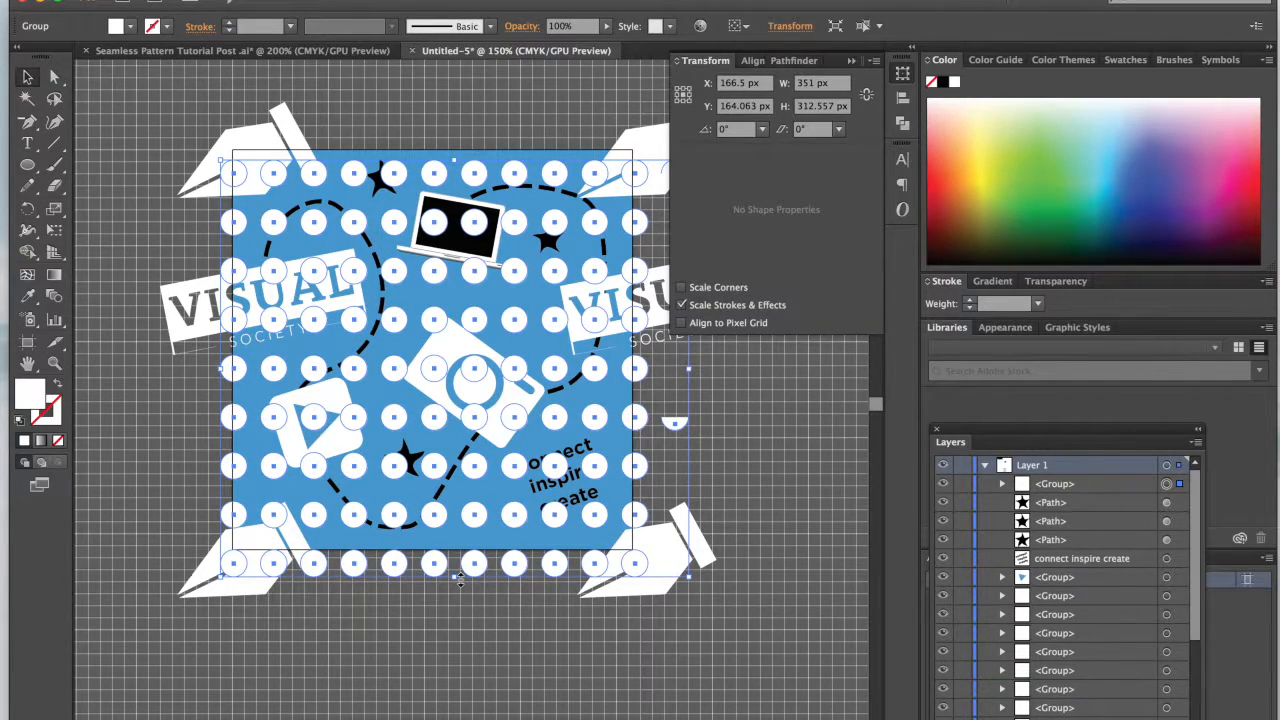
key("Up")
key("Up")
key("Up")
key("Up")
key("Up")
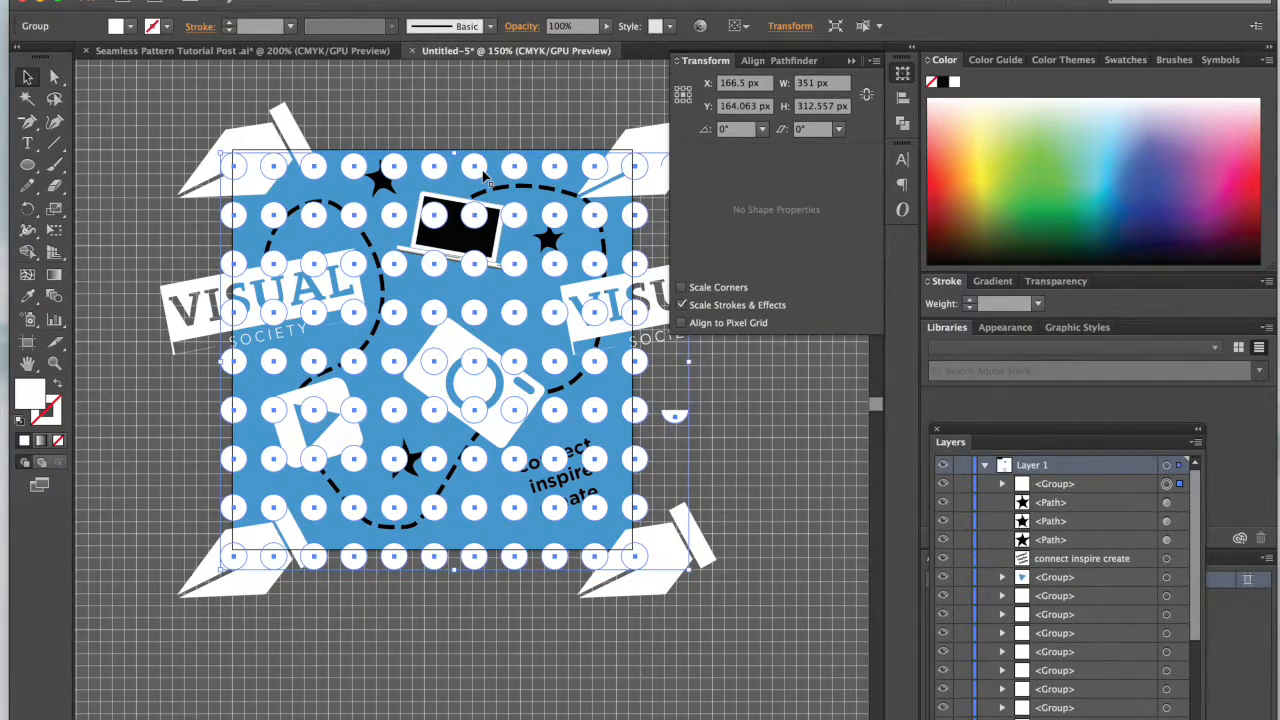
key("Up")
key("Up")
key("Up")
key("Up")
key("Up")
key("Up")
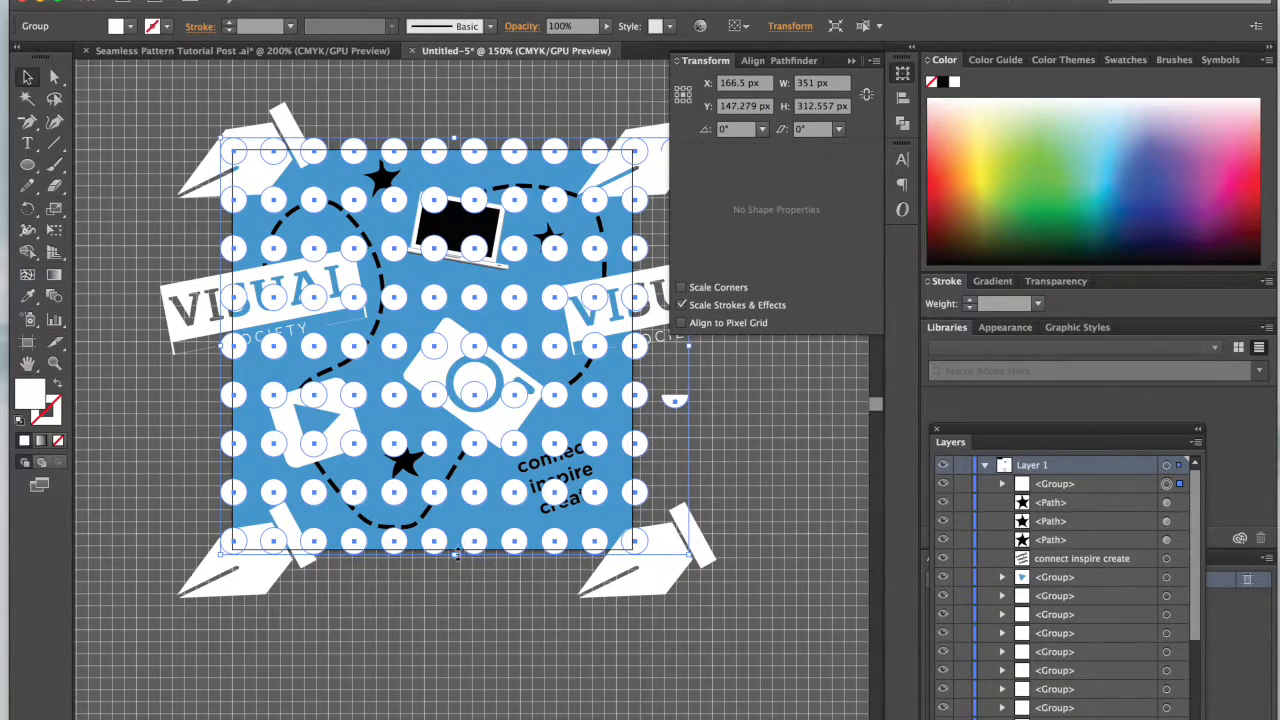
Step: Stretch the dot group vertically to about 318.6 px high so its lowest row is centered on the tile's lower edge
left_click_drag(455, 558, 455, 563)
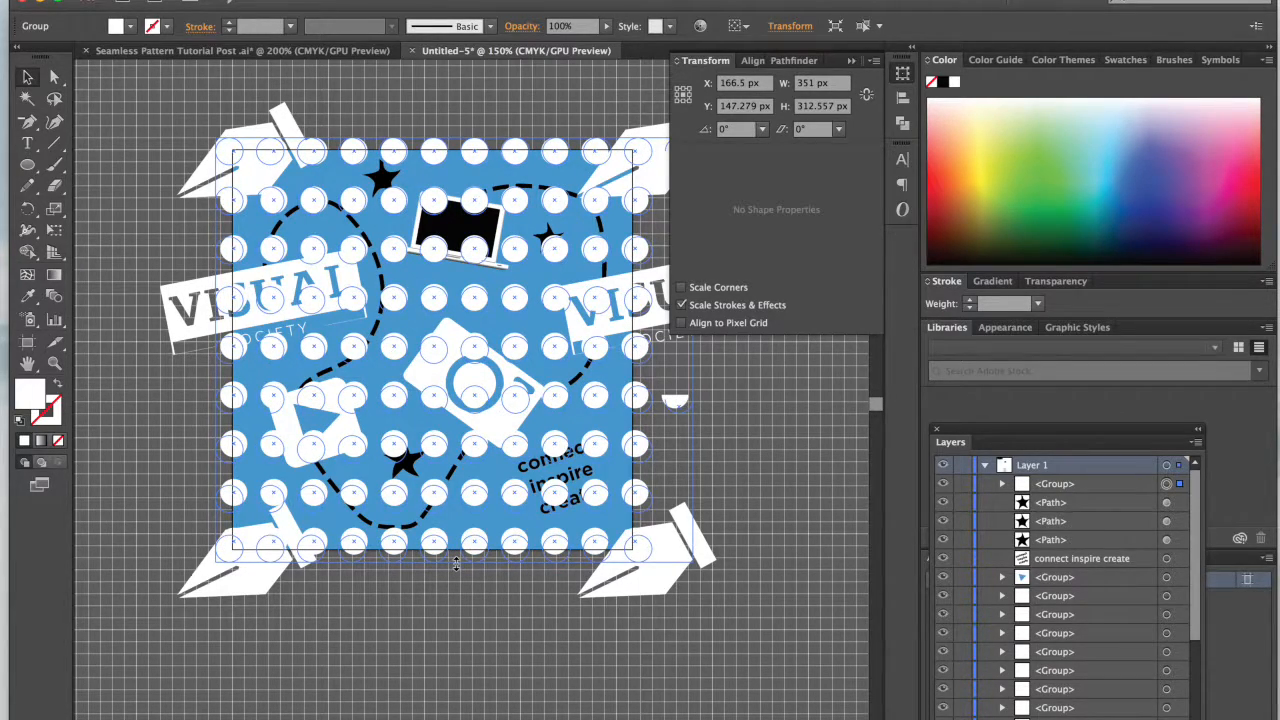
left_click_drag(456, 564, 456, 564)
left_click(456, 611)
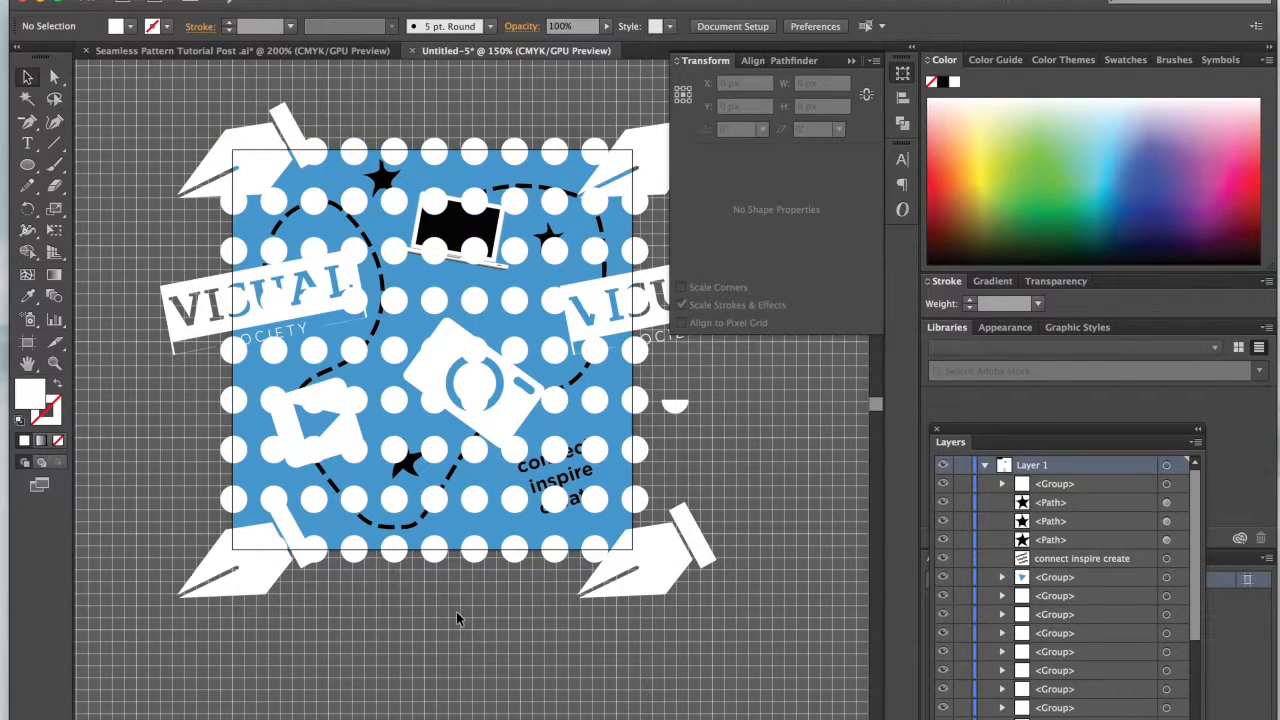
Step: Send the dot group behind all icons, text and stars while keeping it in front of the blue background
left_click(477, 561)
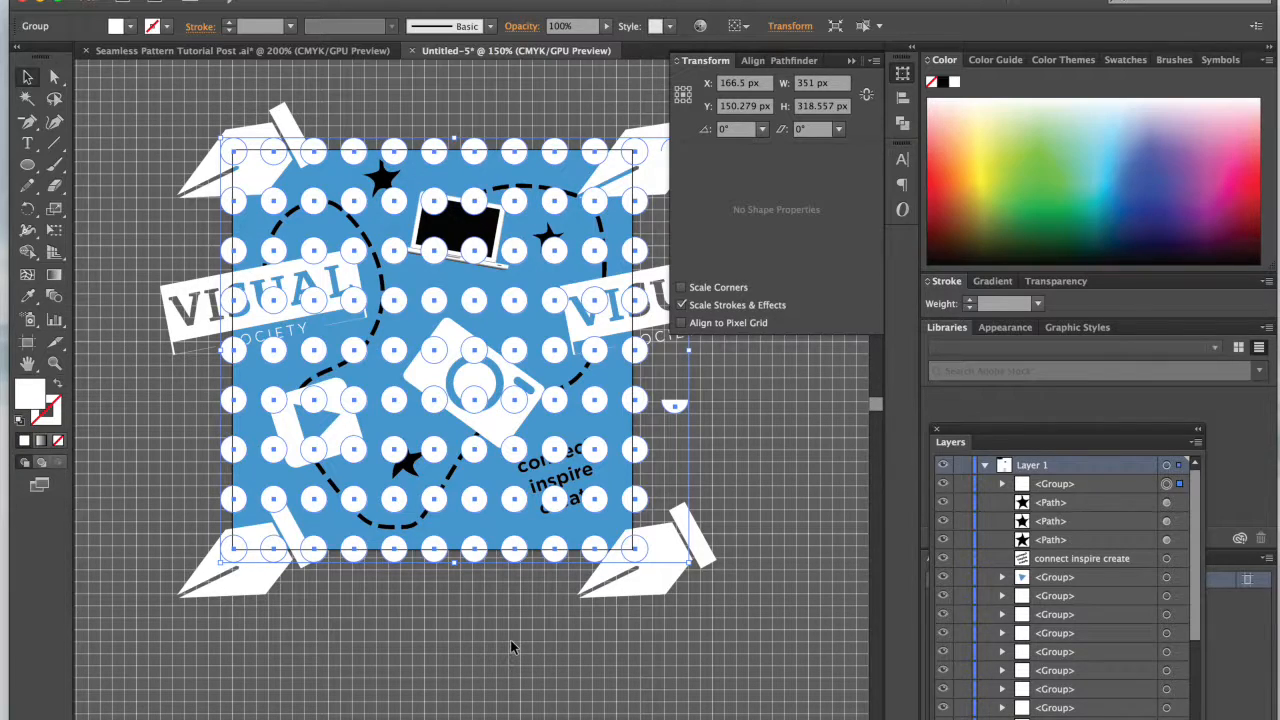
key("super")
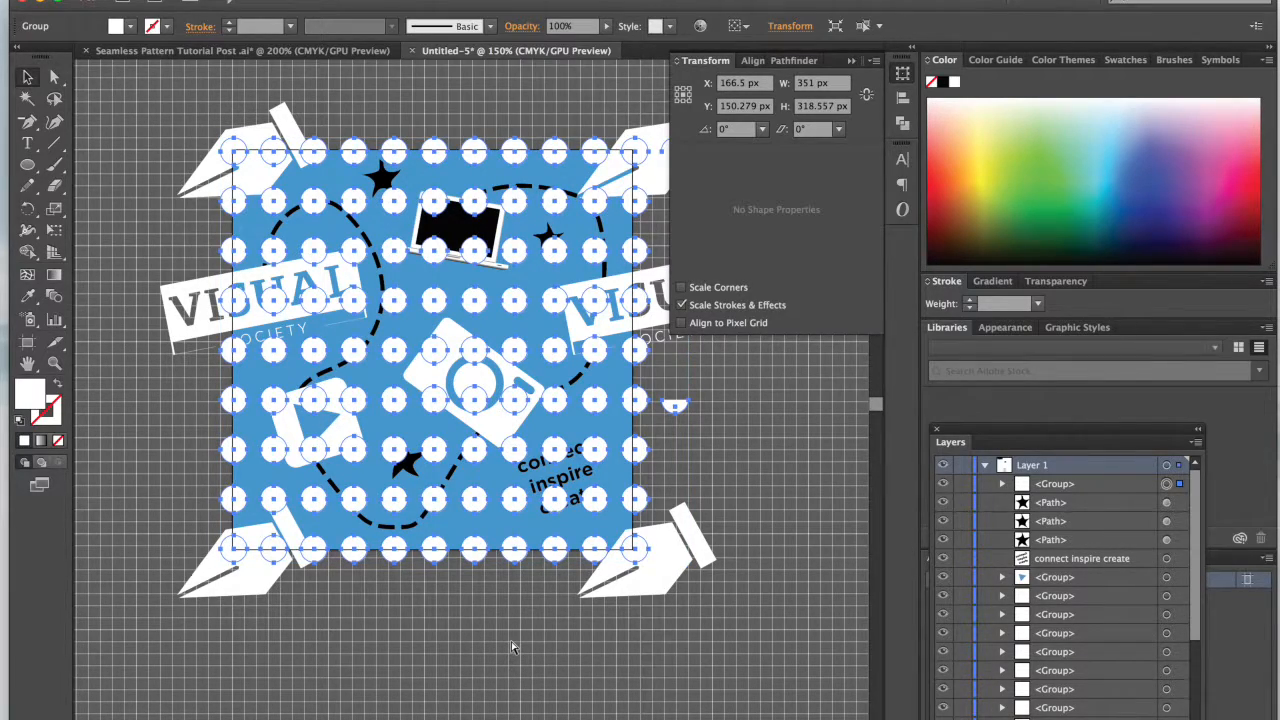
key("Delete")
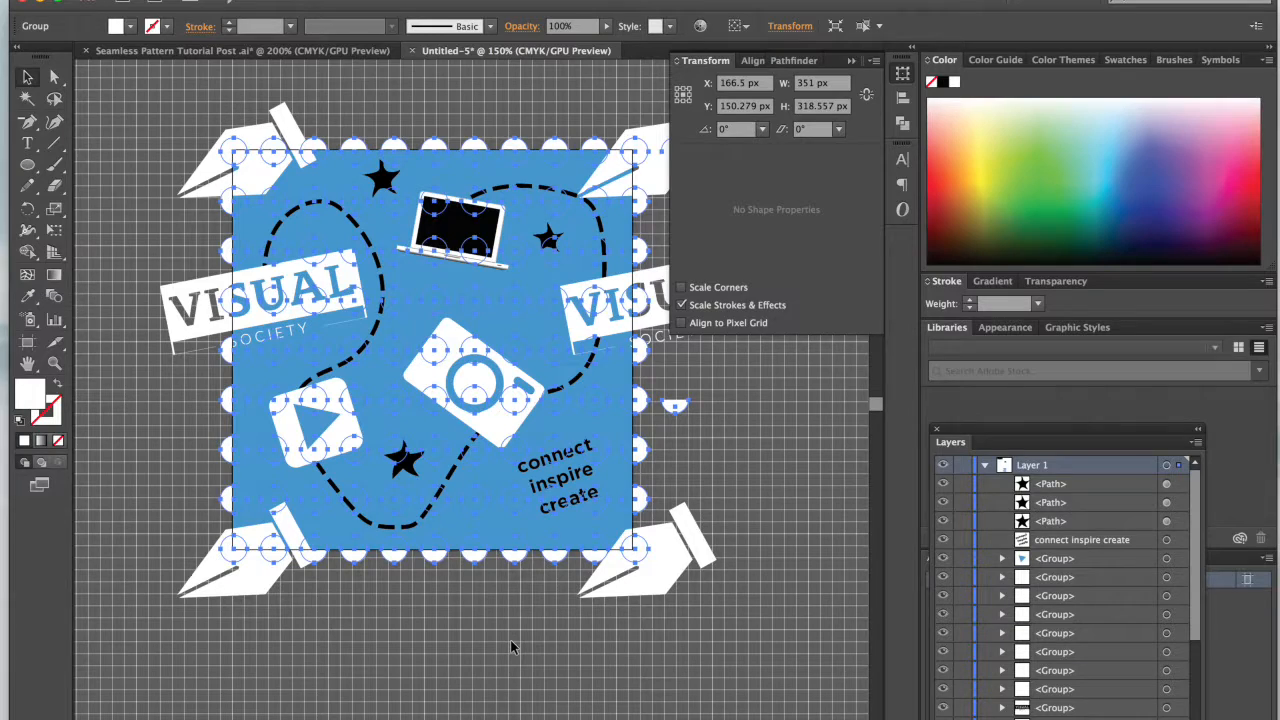
key("super+z")
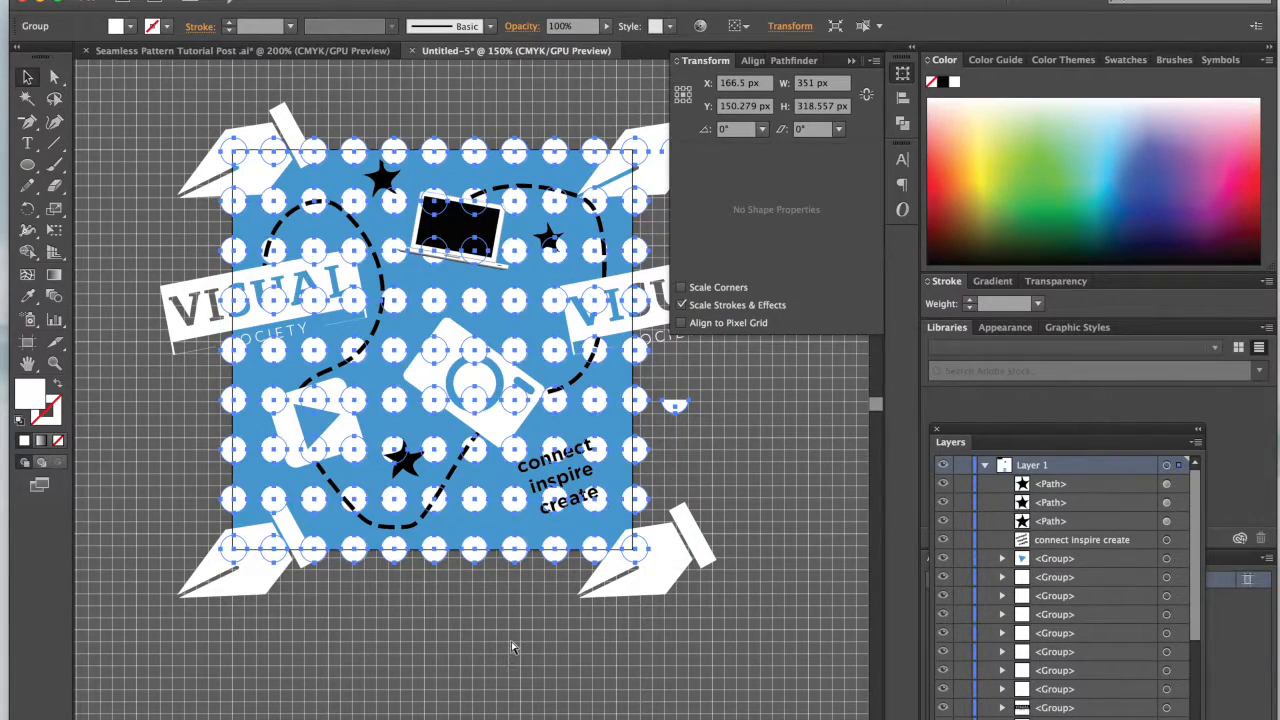
left_click(626, 651)
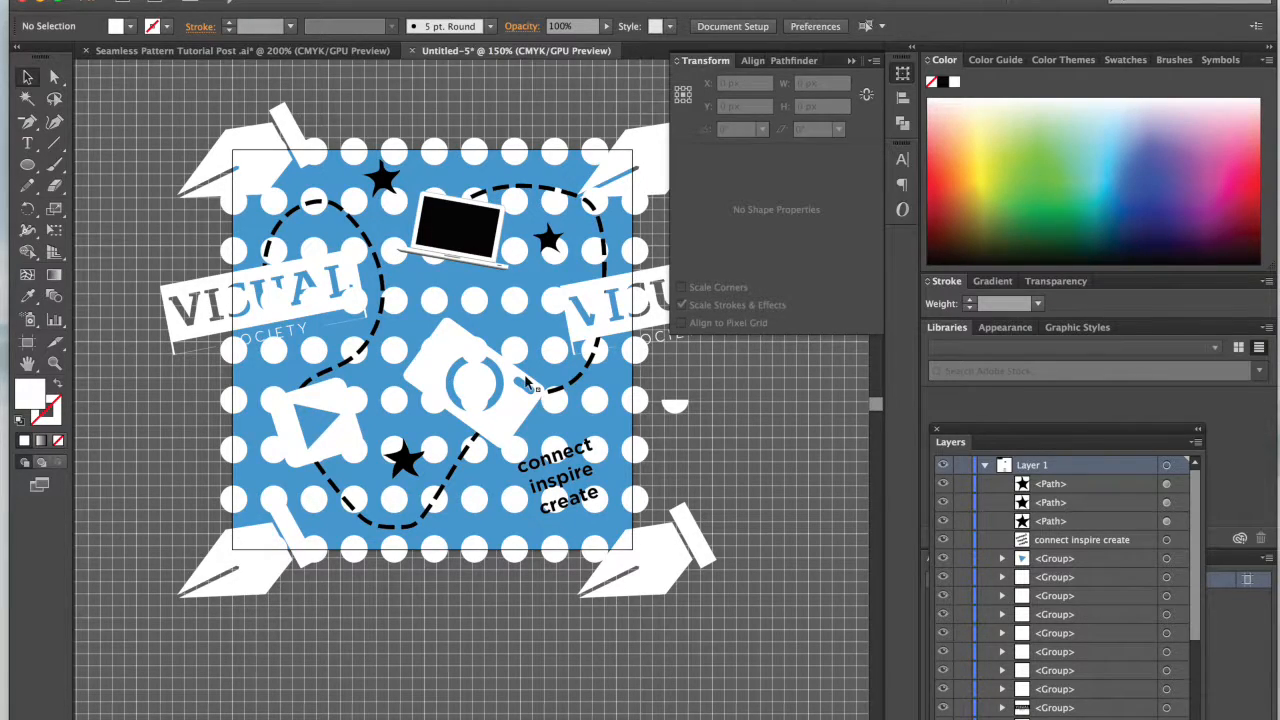
Step: Set the dot group's blending mode to Overlay
left_click(481, 303)
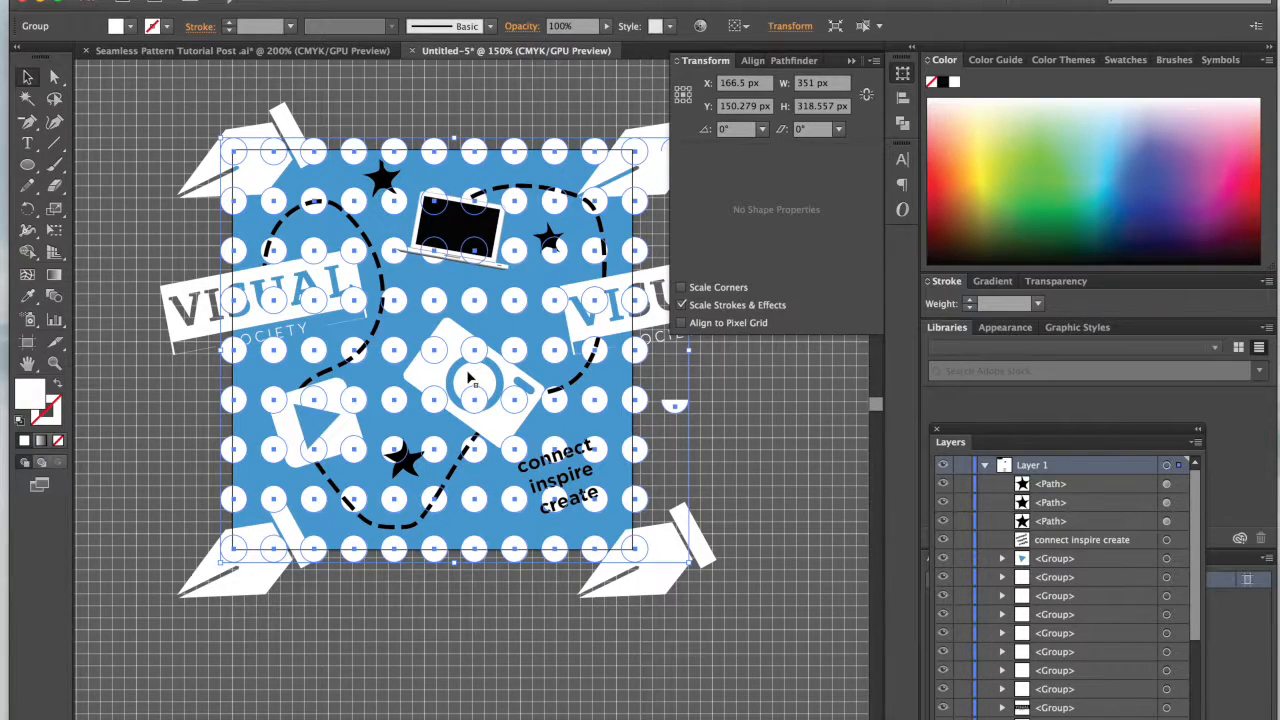
left_click(1058, 286)
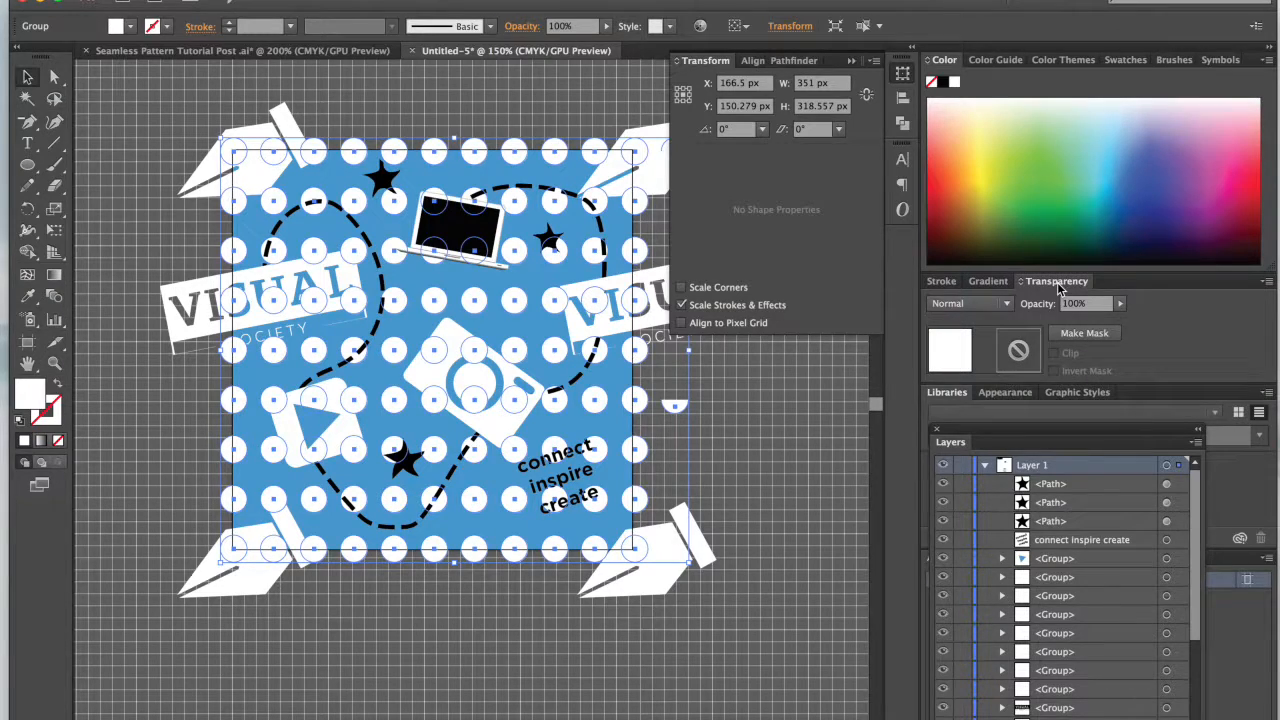
left_click(1005, 308)
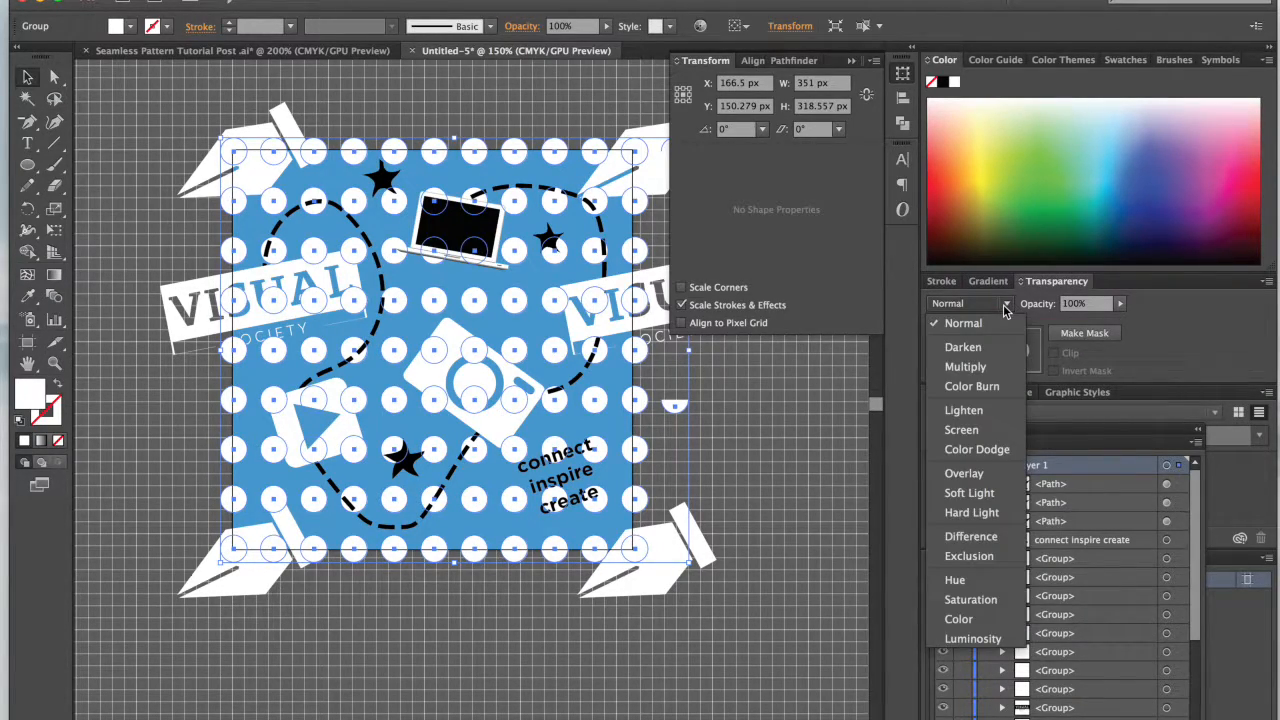
left_click(975, 478)
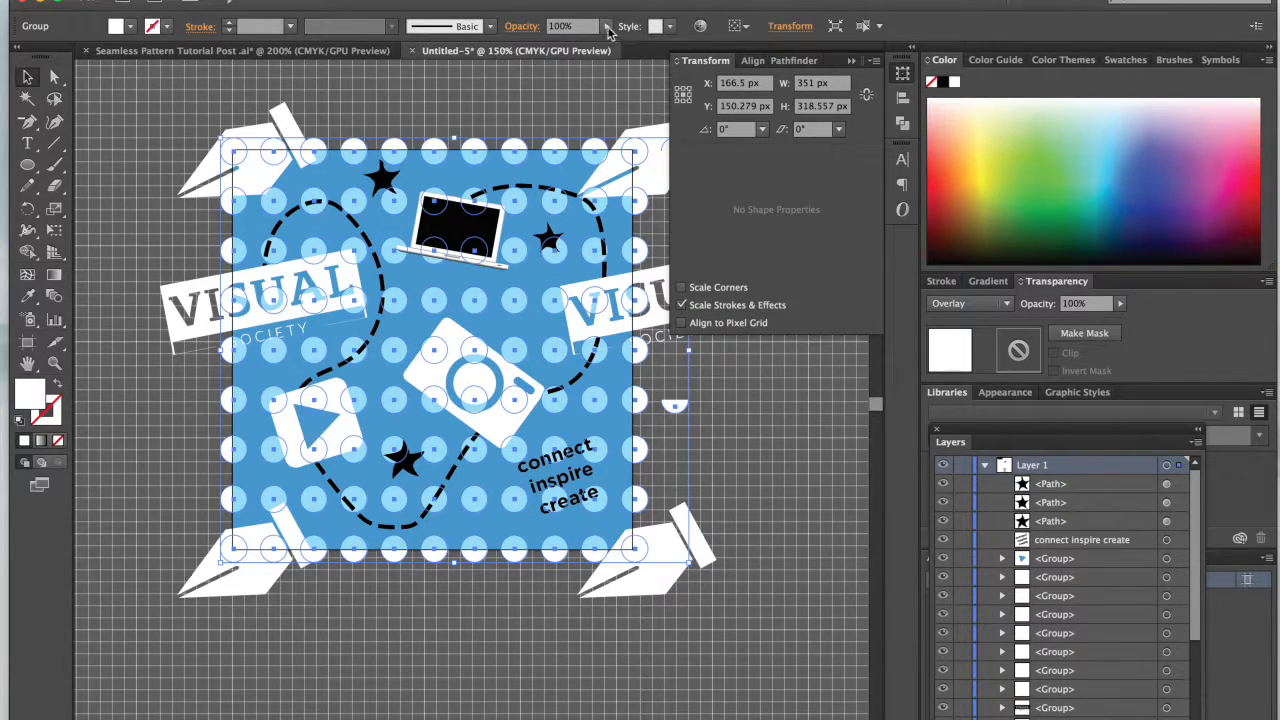
Step: Lower the dot group's opacity to 19% so the dots appear subtle against the blue background
left_click(605, 28)
left_click_drag(612, 47, 552, 48)
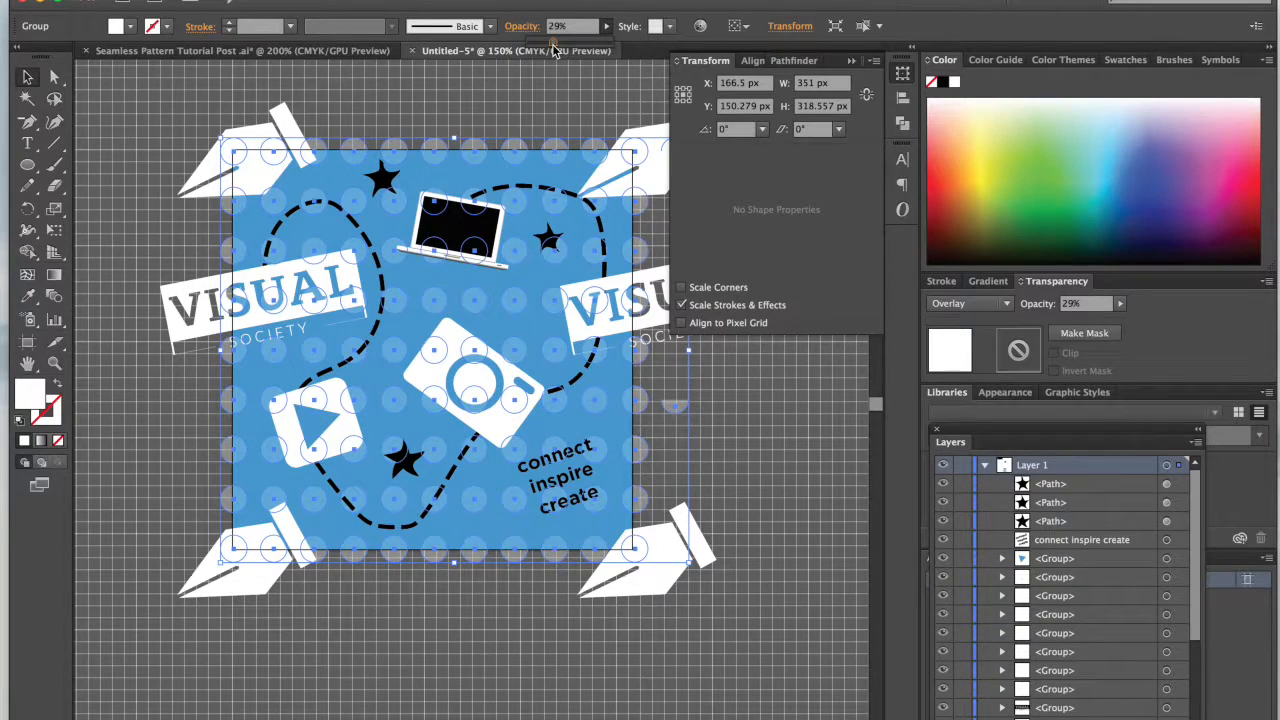
left_click(372, 655)
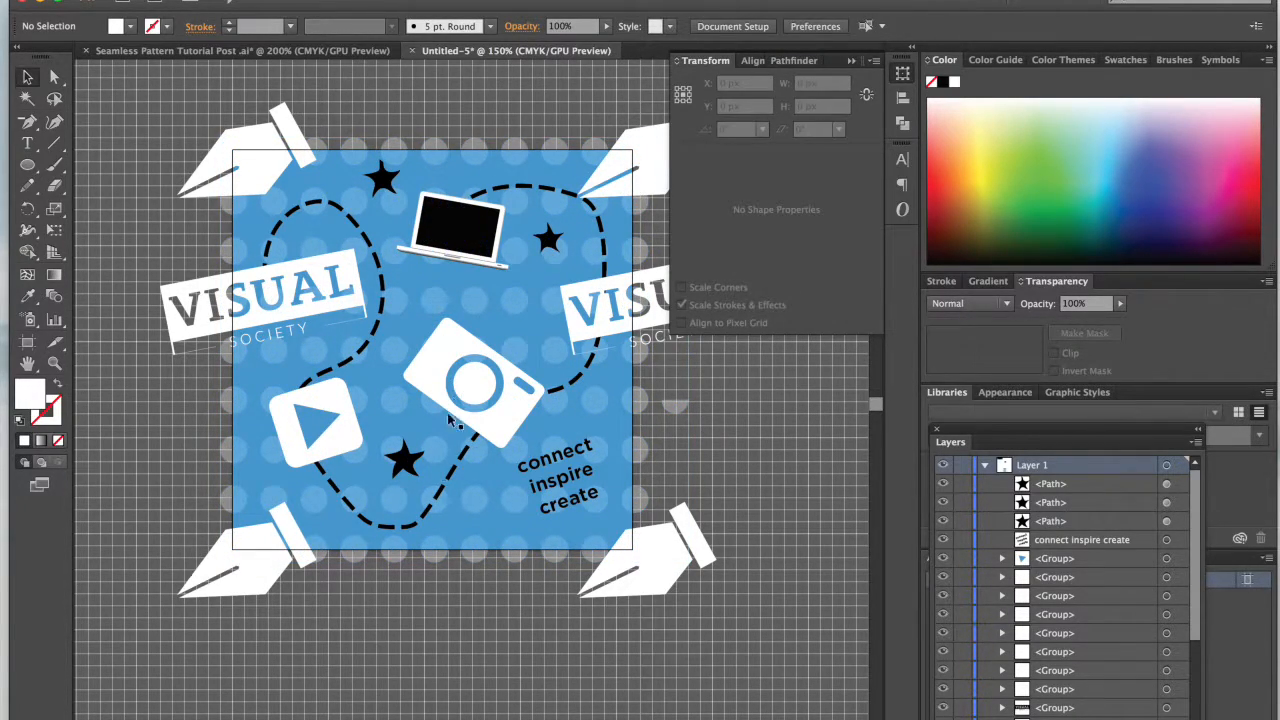
left_click(514, 301)
left_click(606, 27)
left_click_drag(553, 45, 547, 47)
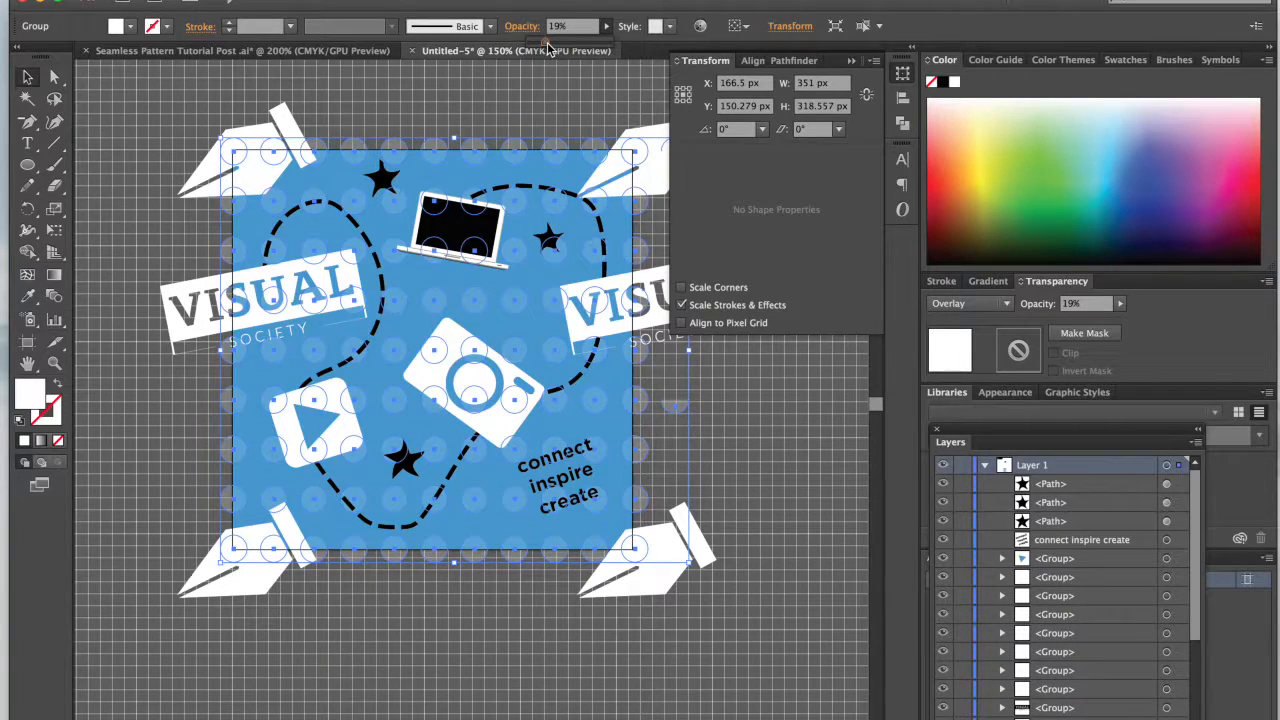
left_click(486, 94)
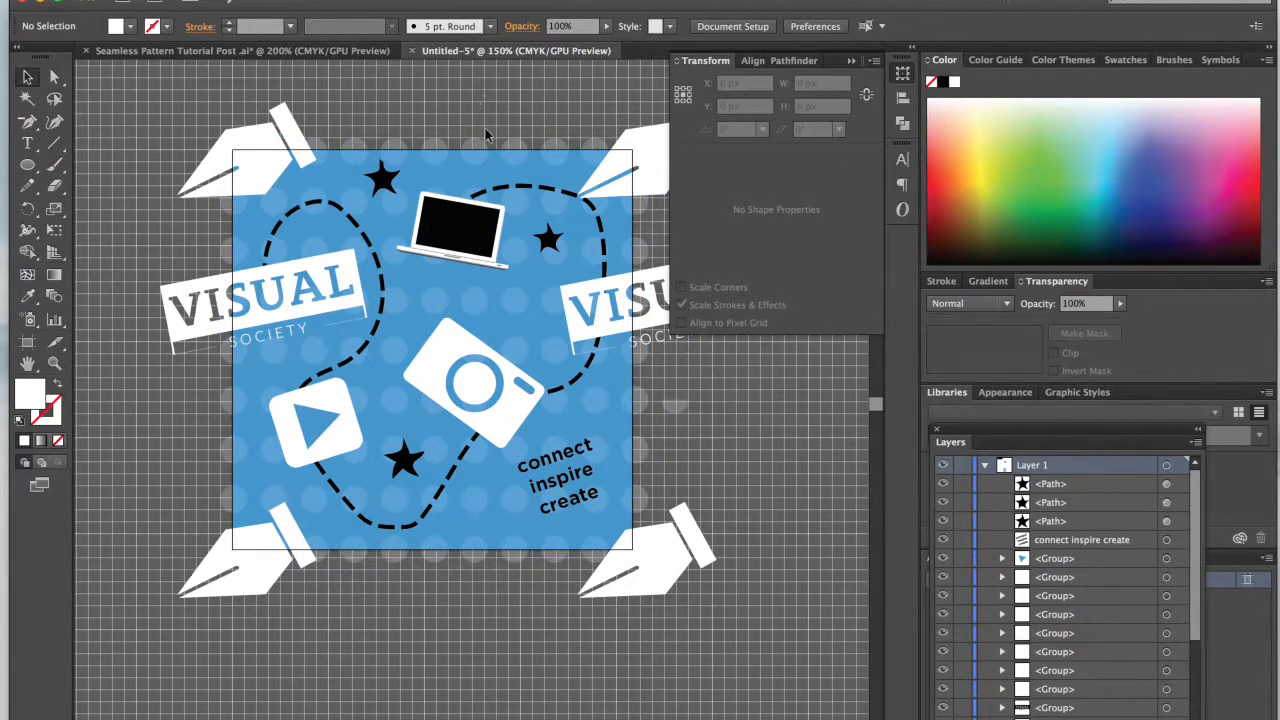
Step: Collapse the Transform settings and save the document as Pattern.ai with the default Illustrator CC options
key("super+minus")
key("super+minus")
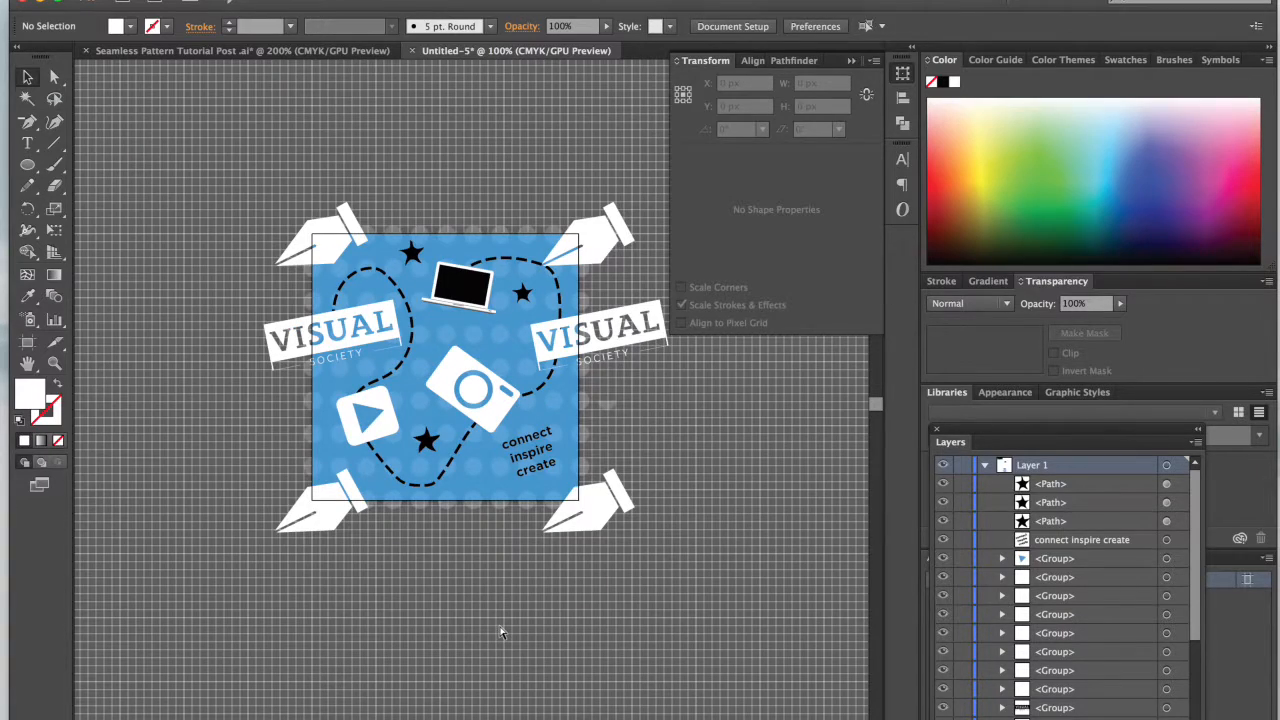
key("super+plus")
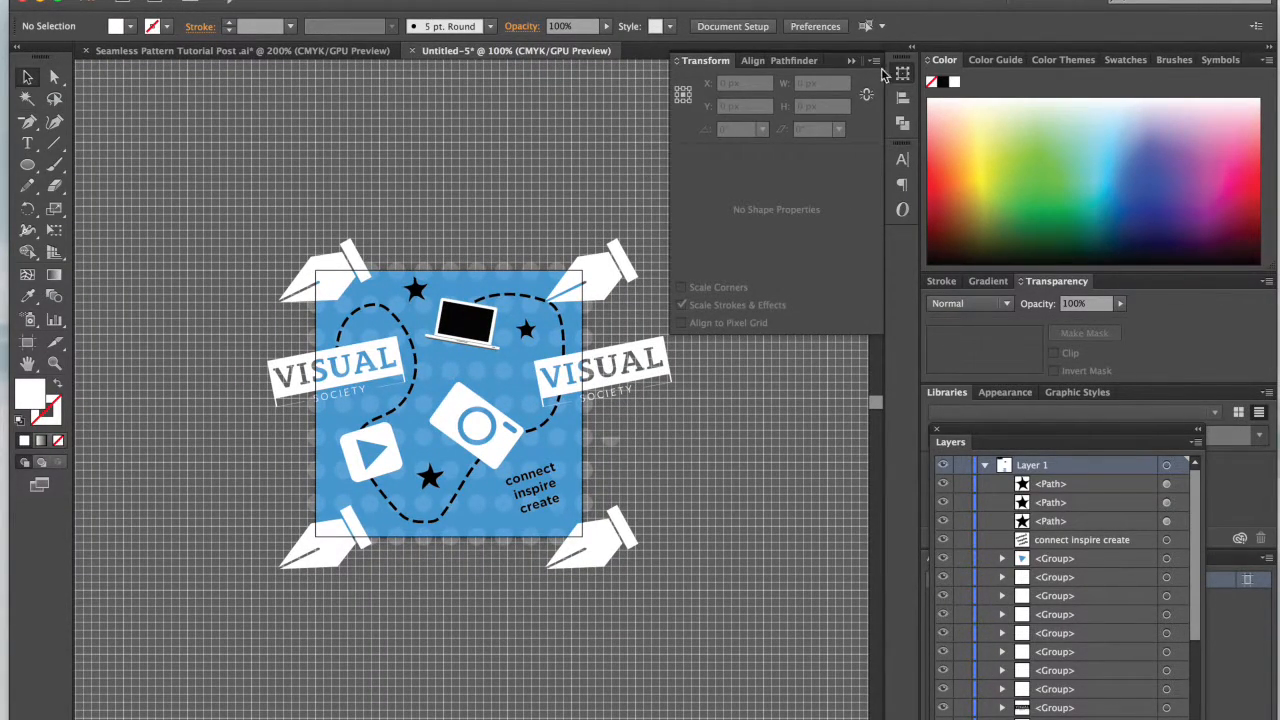
left_click(851, 61)
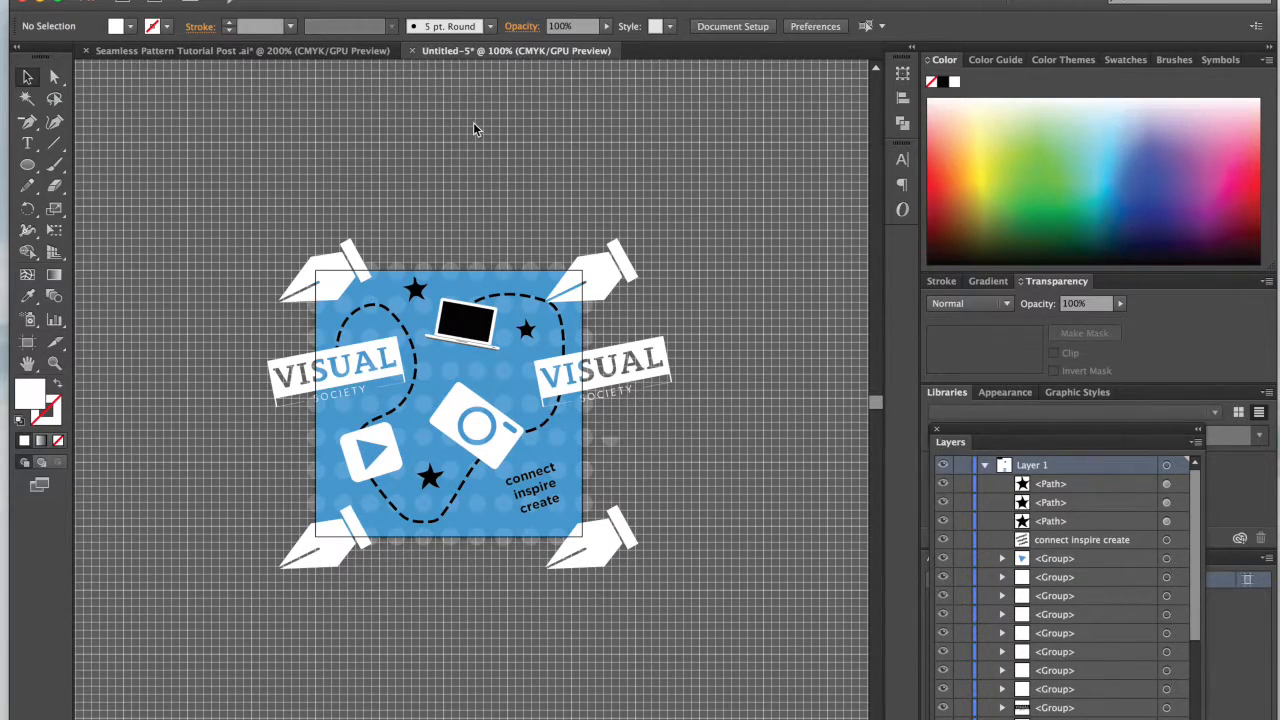
key("super+s")
type("Pattern")
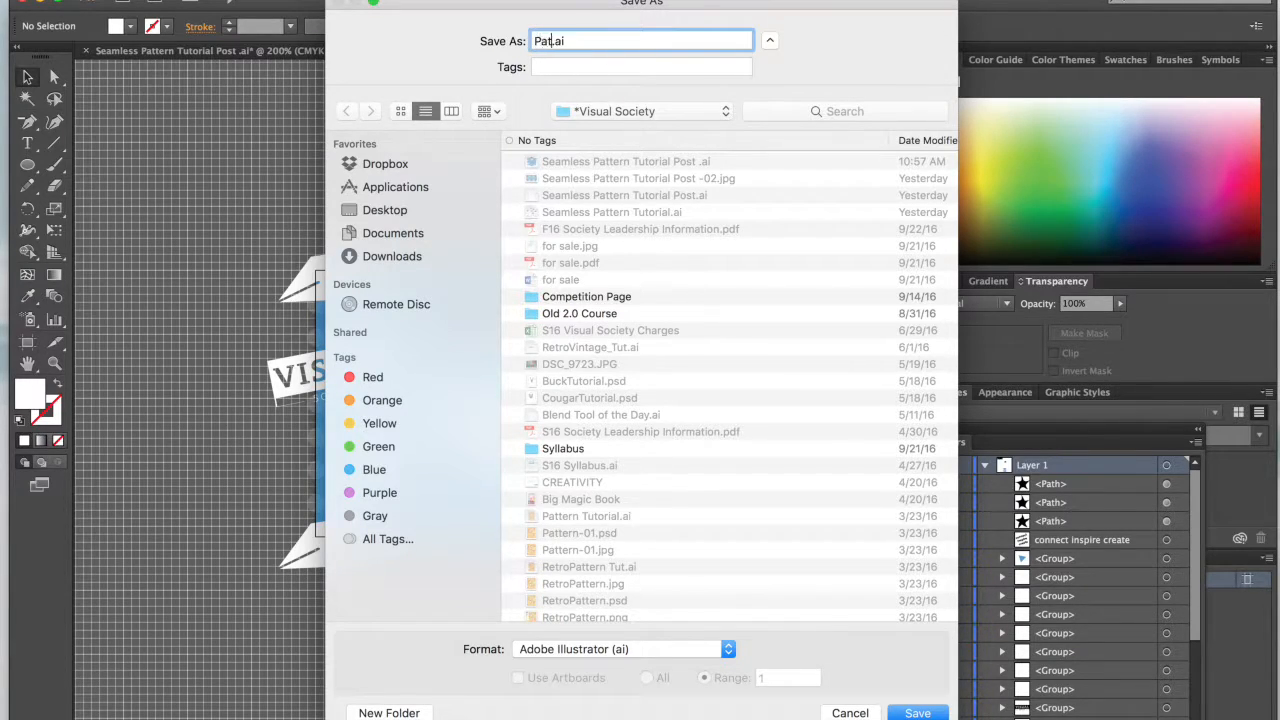
key("Return")
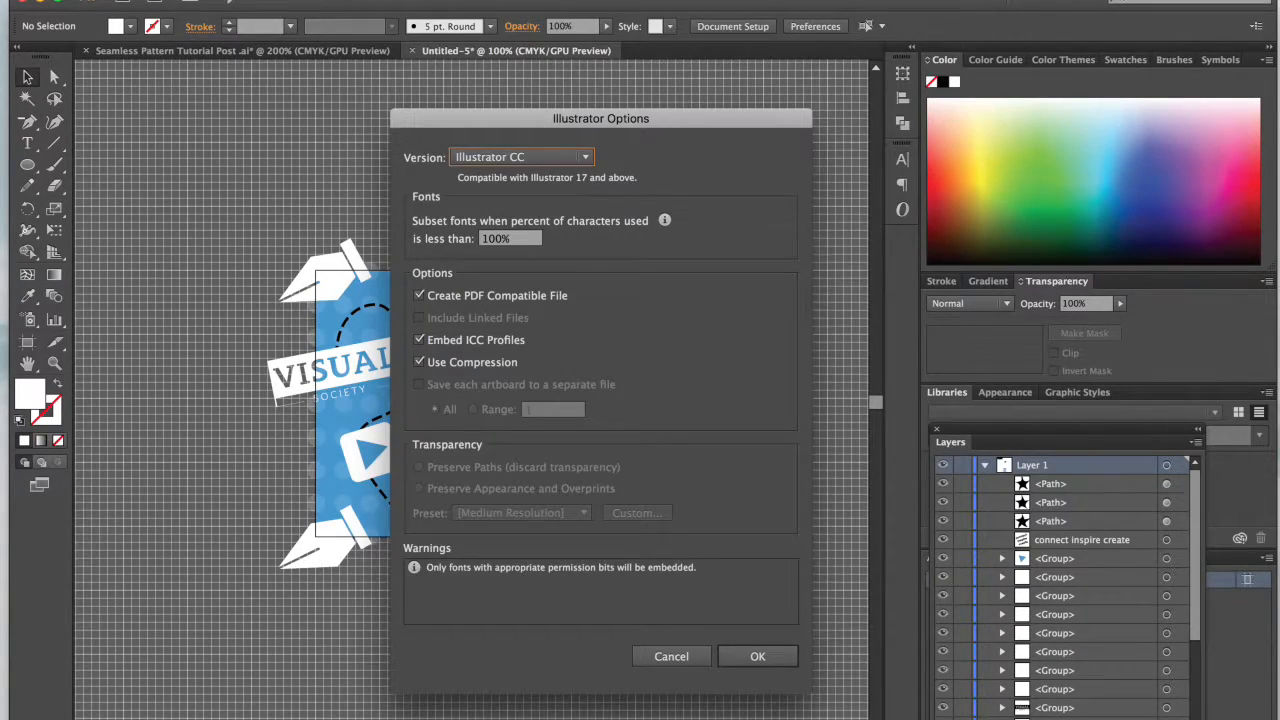
key("Return")
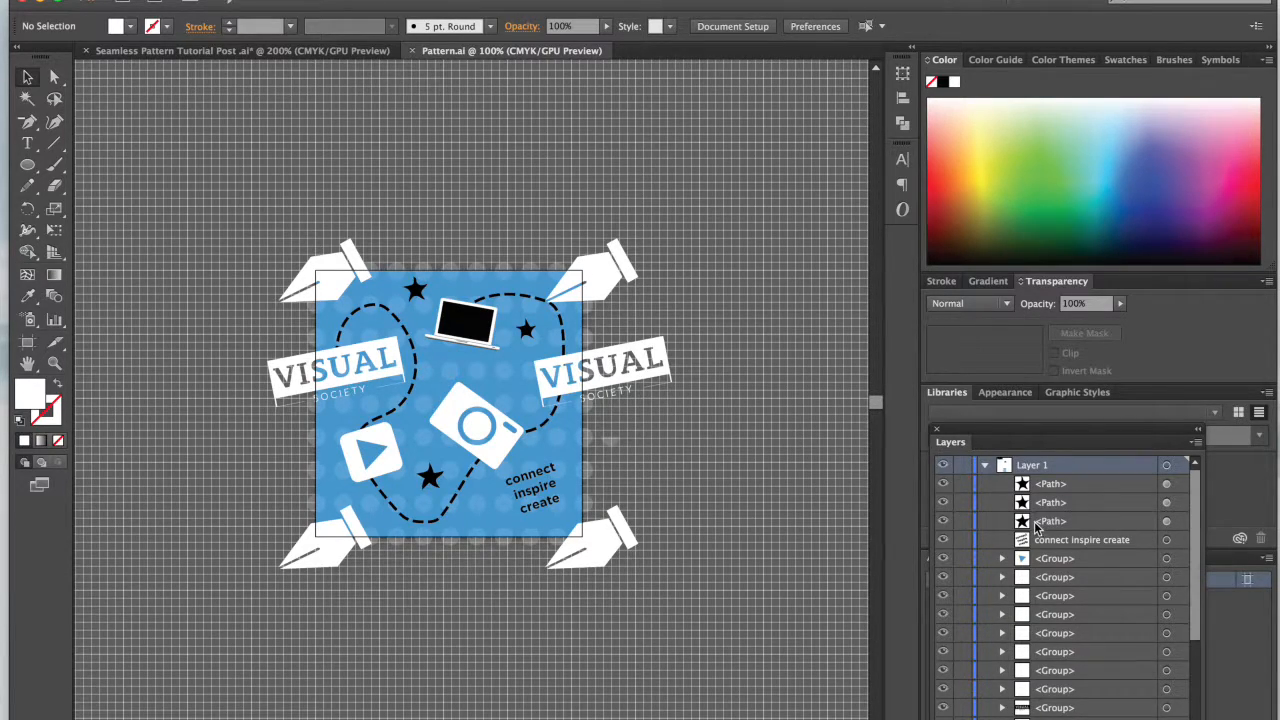
Step: Unlock the blue background square and duplicate it in place, keeping the duplicate selected
scroll(1006, 522, "down", 5)
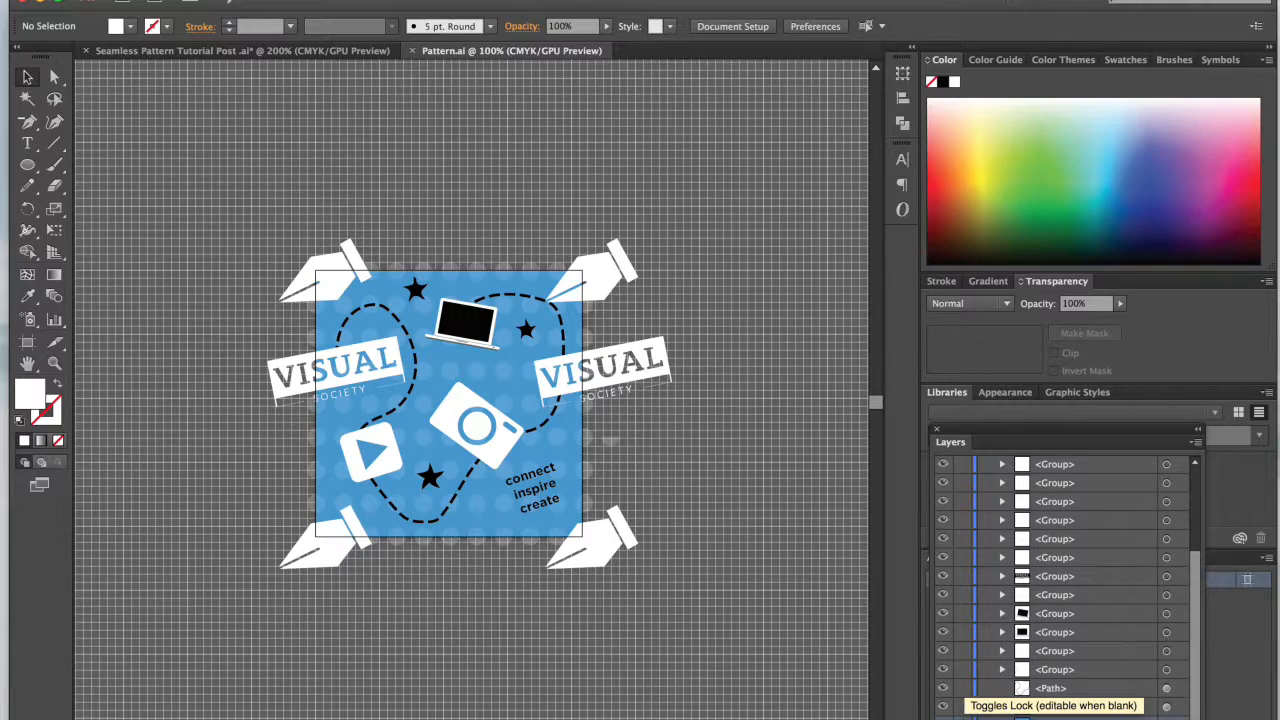
left_click(962, 718)
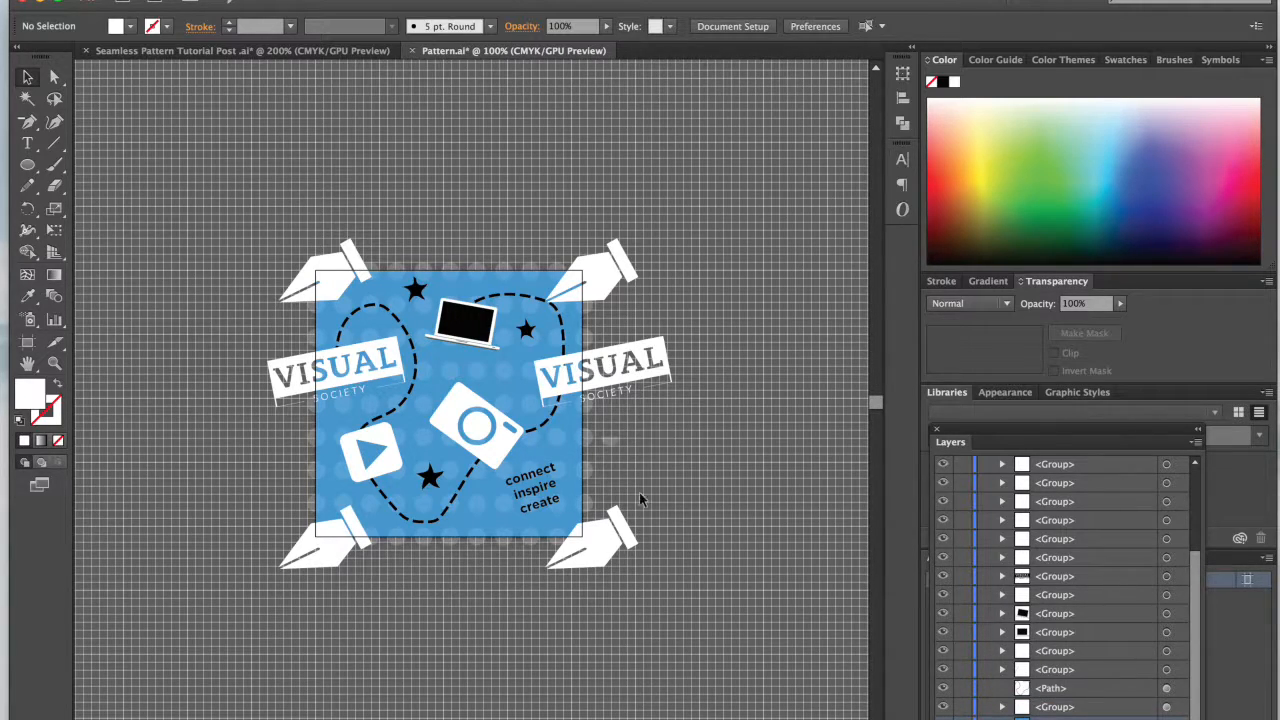
left_click(1166, 718)
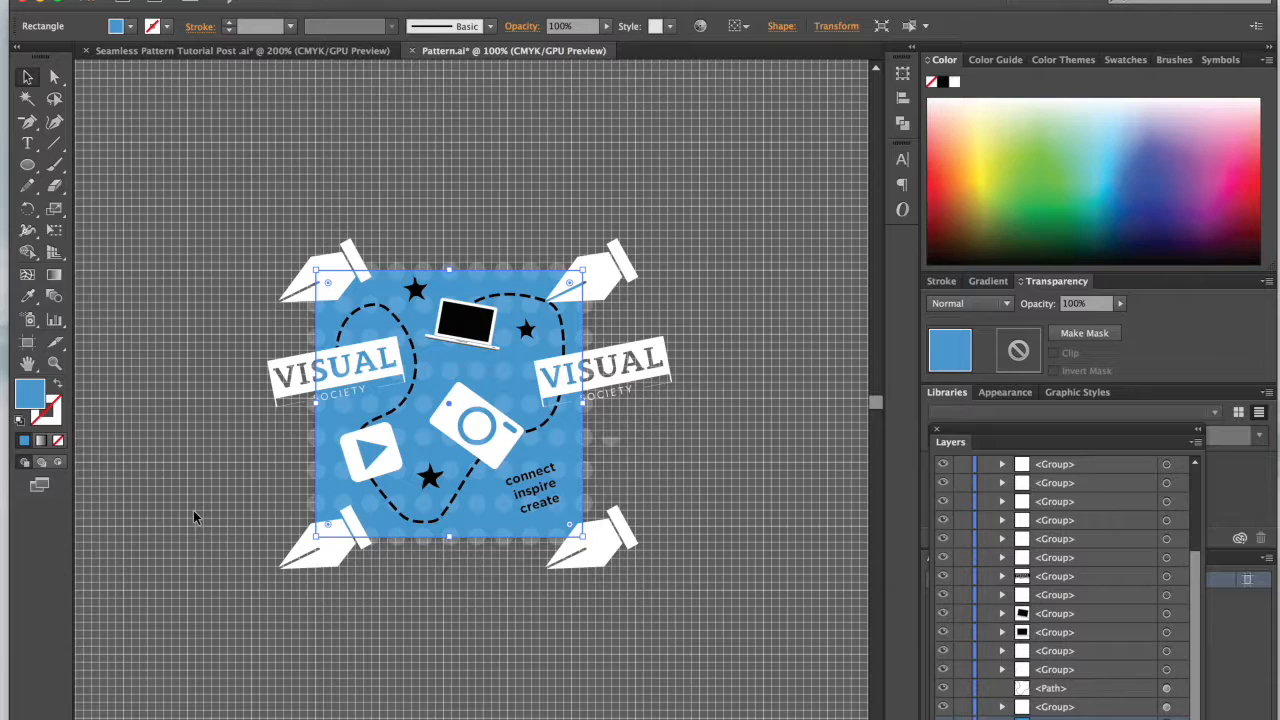
key("super+b")
scroll(1068, 660, "down", 1)
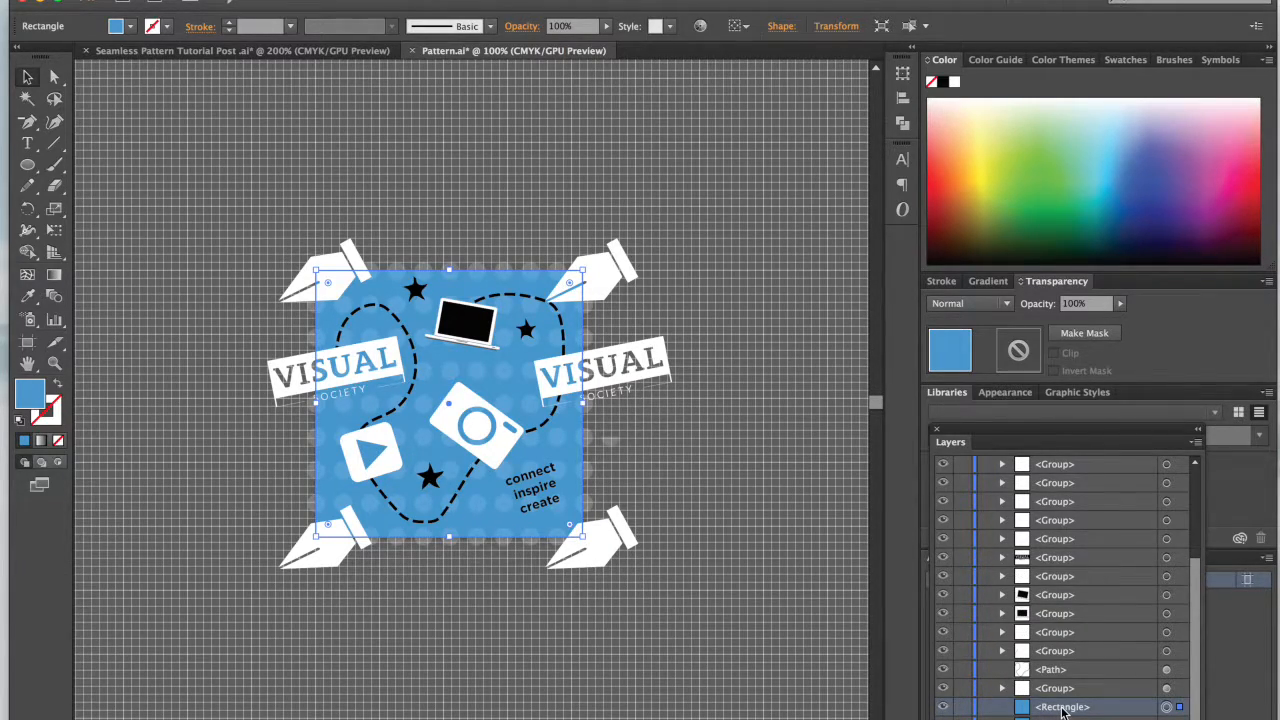
Step: Set the fill of the duplicate square to none, making it the invisible bounding box for the pattern
left_click(130, 26)
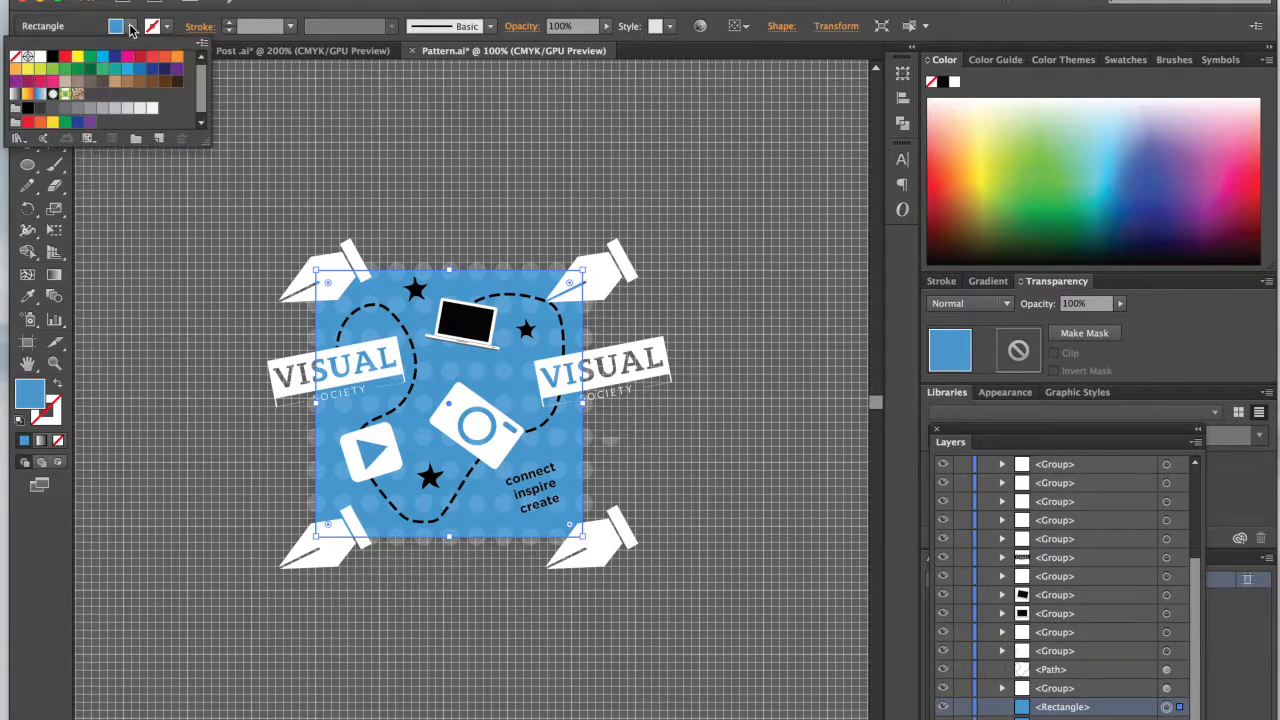
left_click(17, 56)
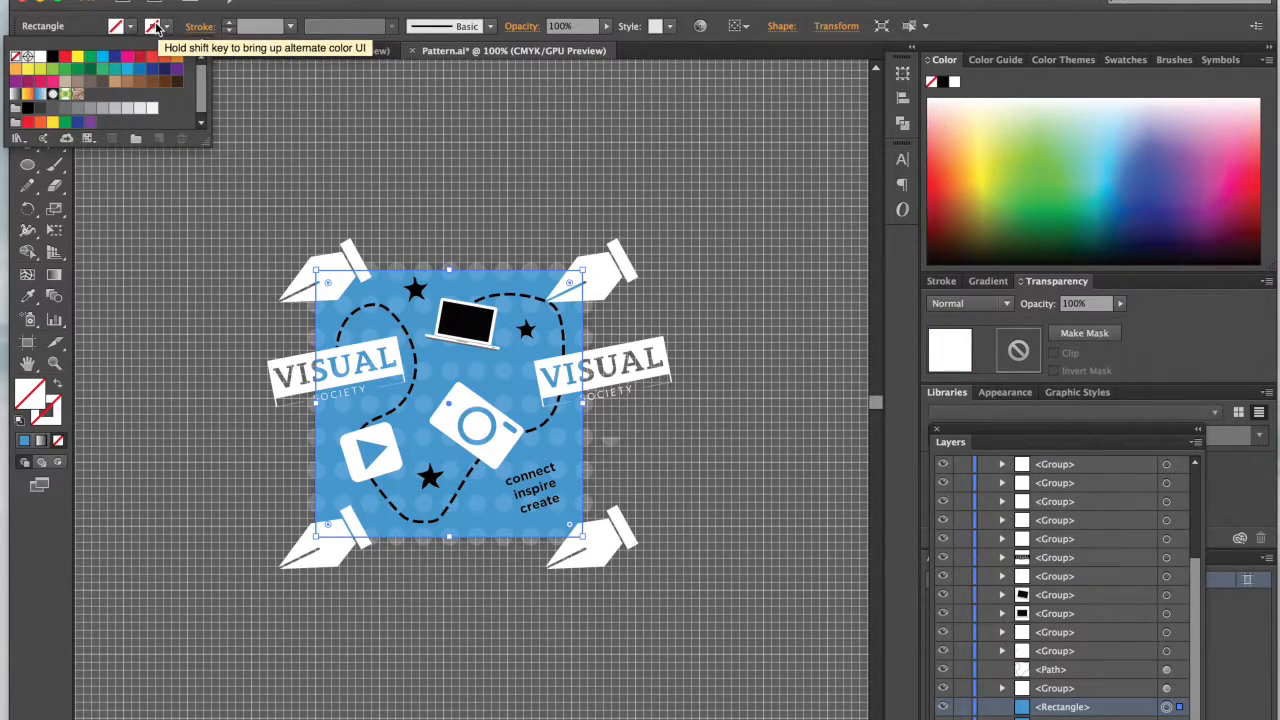
left_click(98, 27)
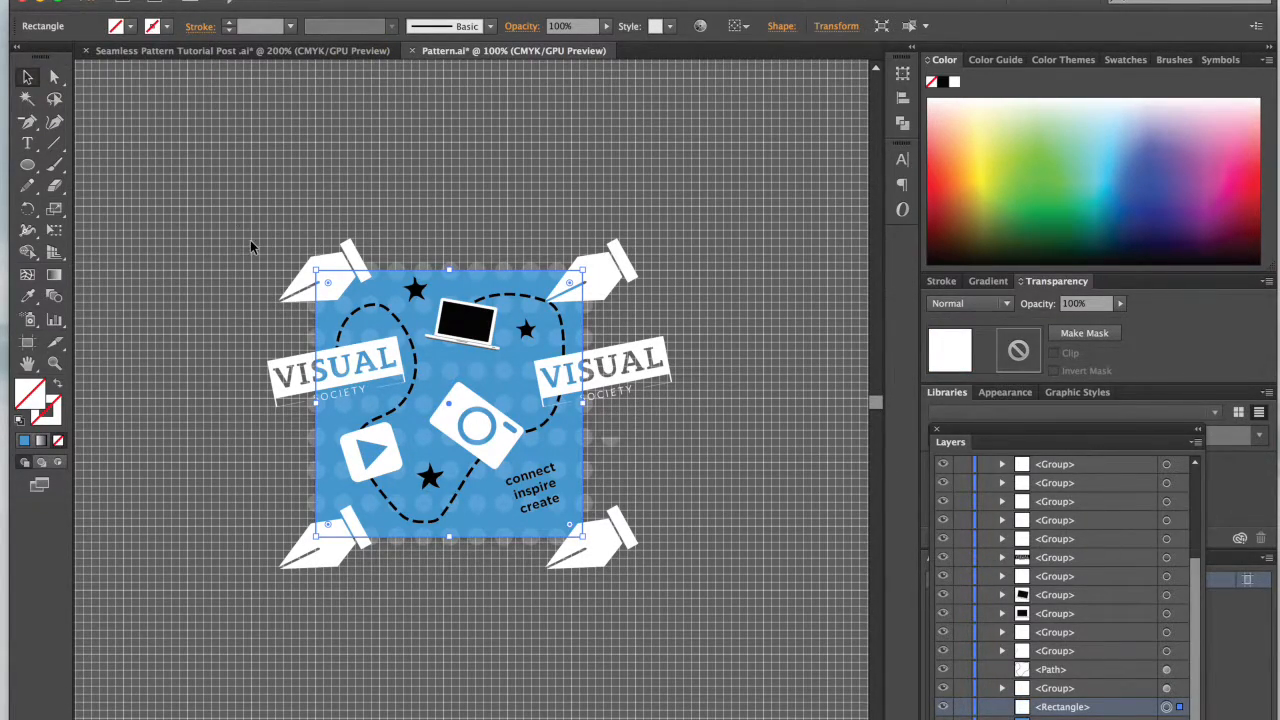
Step: Select all the tile artwork with its background squares, add it to the swatches as a pattern, and deselect it
left_click(26, 80)
left_click_drag(232, 190, 738, 640)
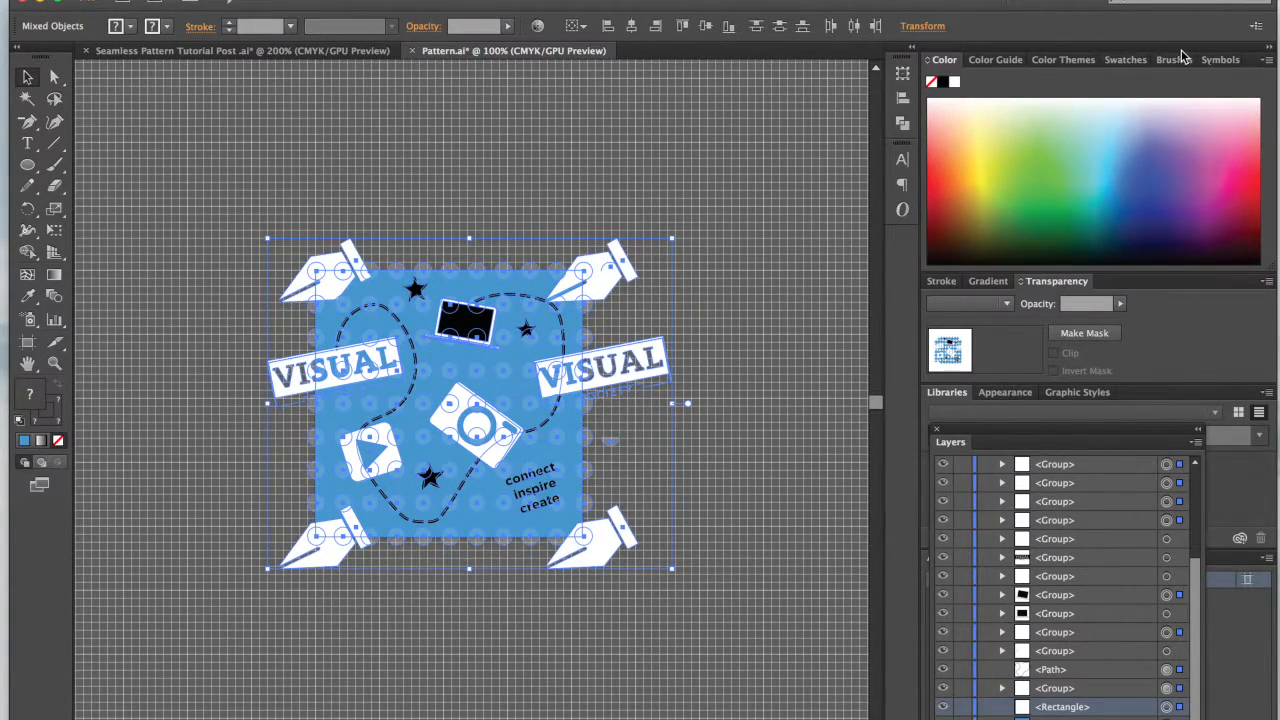
left_click(1132, 60)
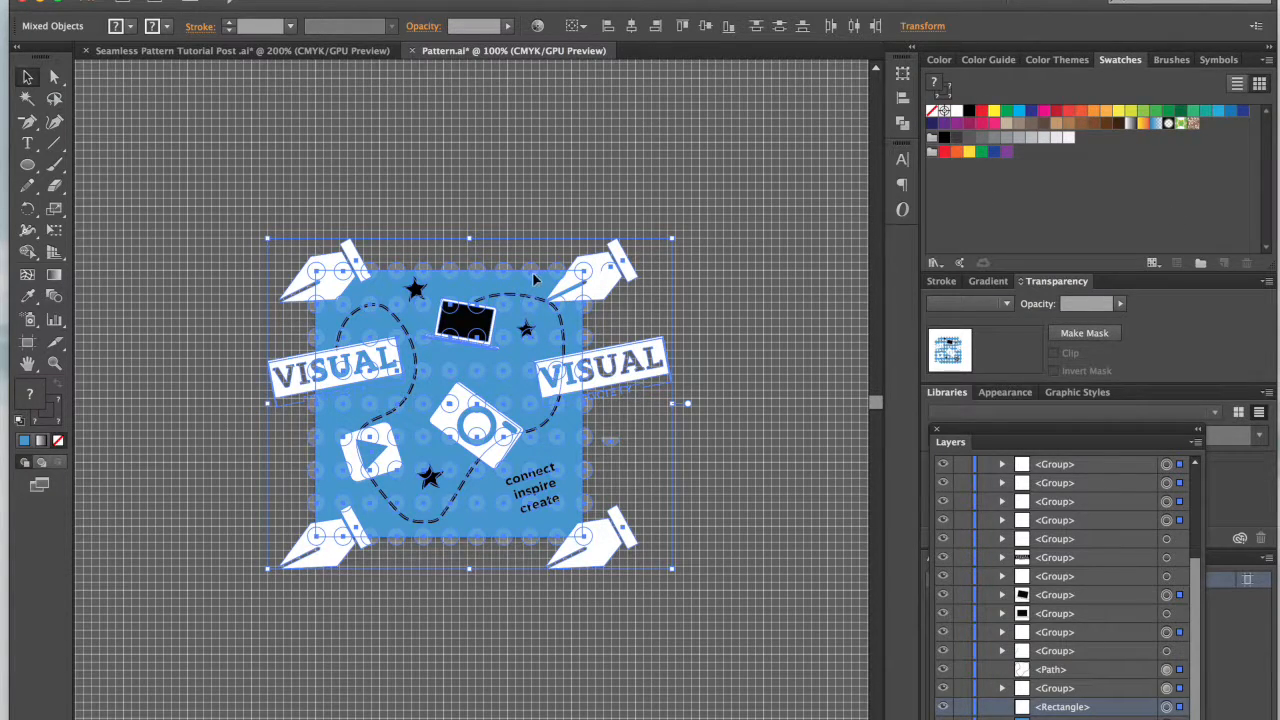
left_click_drag(607, 272, 1073, 178)
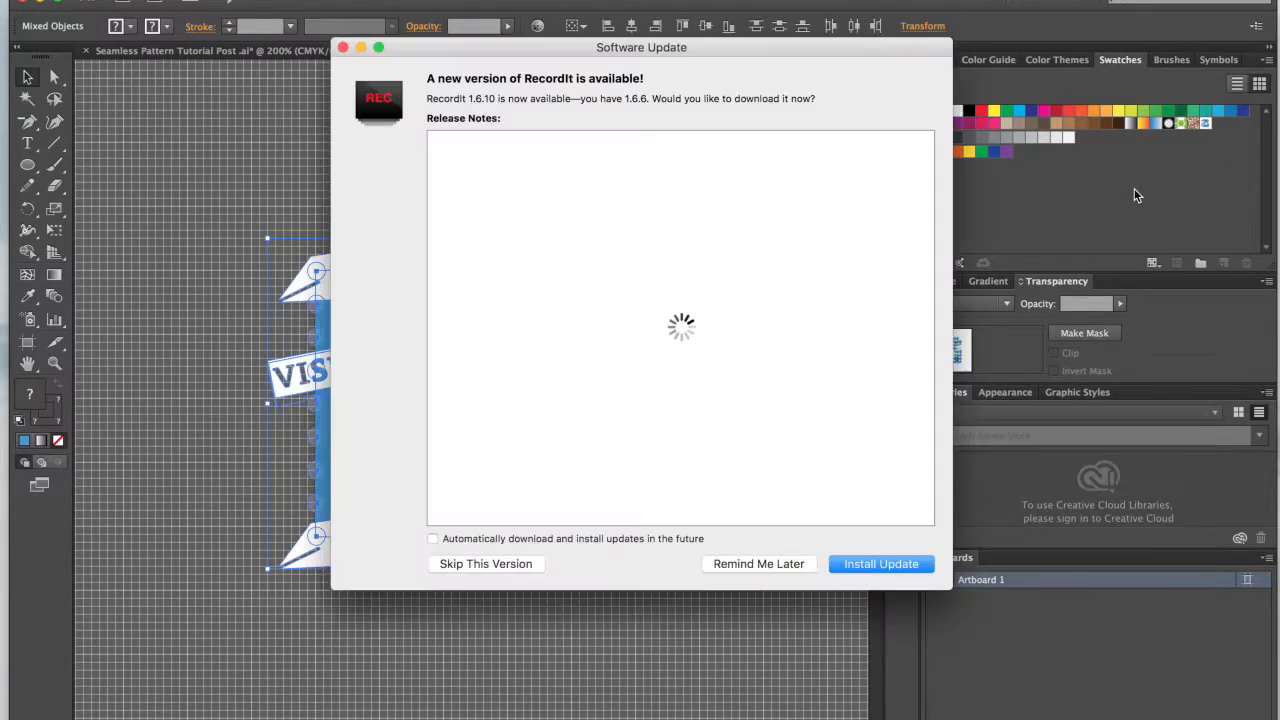
left_click(762, 563)
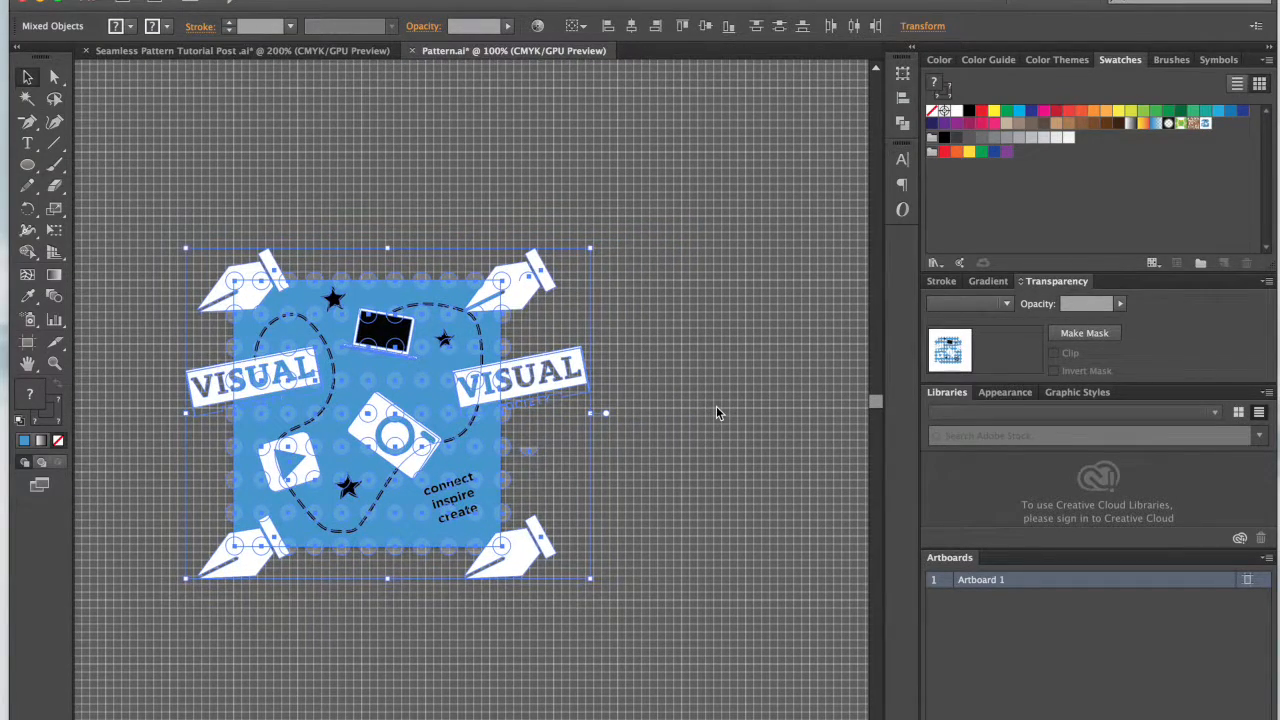
scroll(716, 406, "right", 5)
left_click(648, 344)
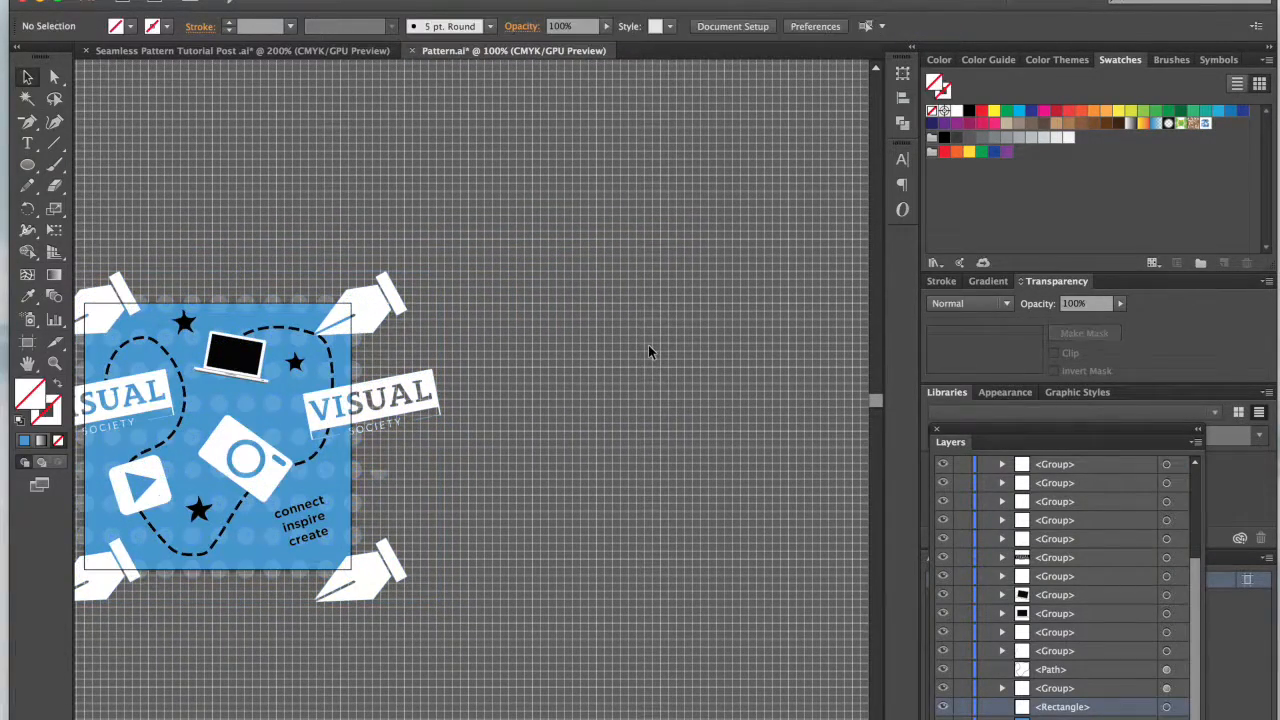
Step: Draw a large test rectangle beside the tile, hide the grid, and fill the rectangle with the new pattern swatch
key("super+minus")
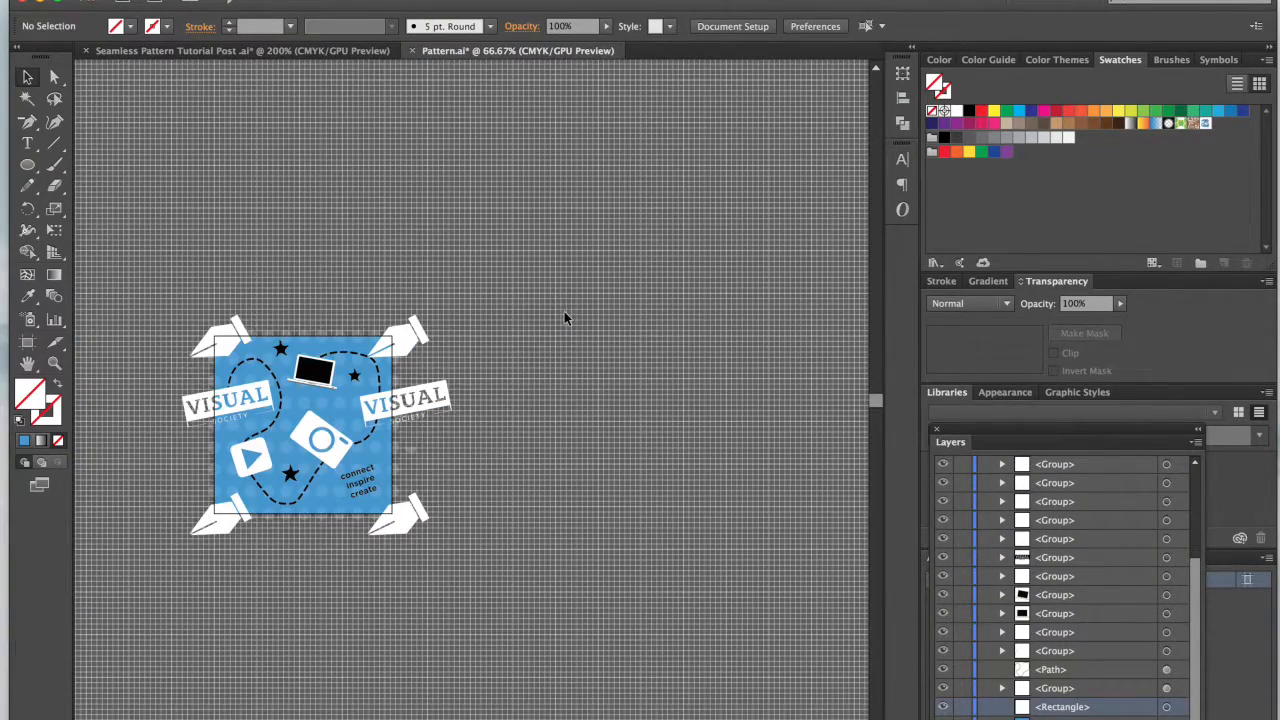
left_click(28, 166)
left_click(119, 164)
left_click_drag(545, 125, 832, 478)
key("super+apostrophe")
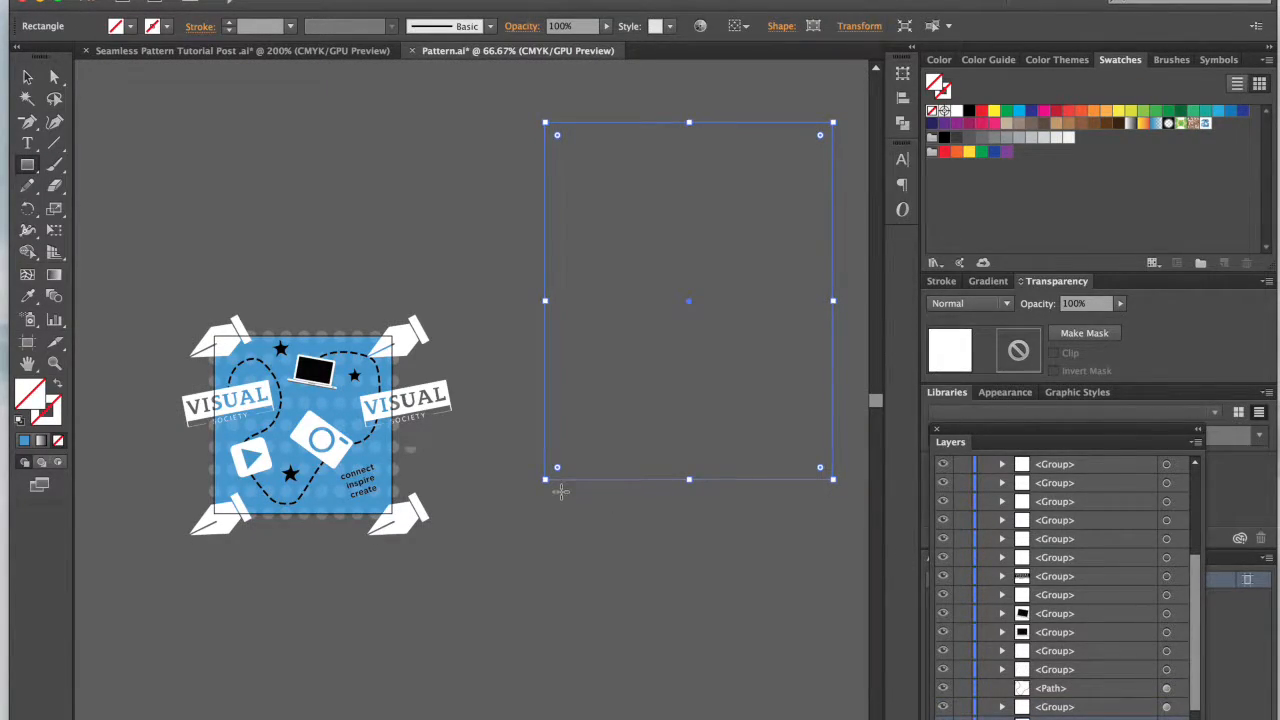
scroll(843, 151, "right", 2)
scroll(843, 151, "up", 1)
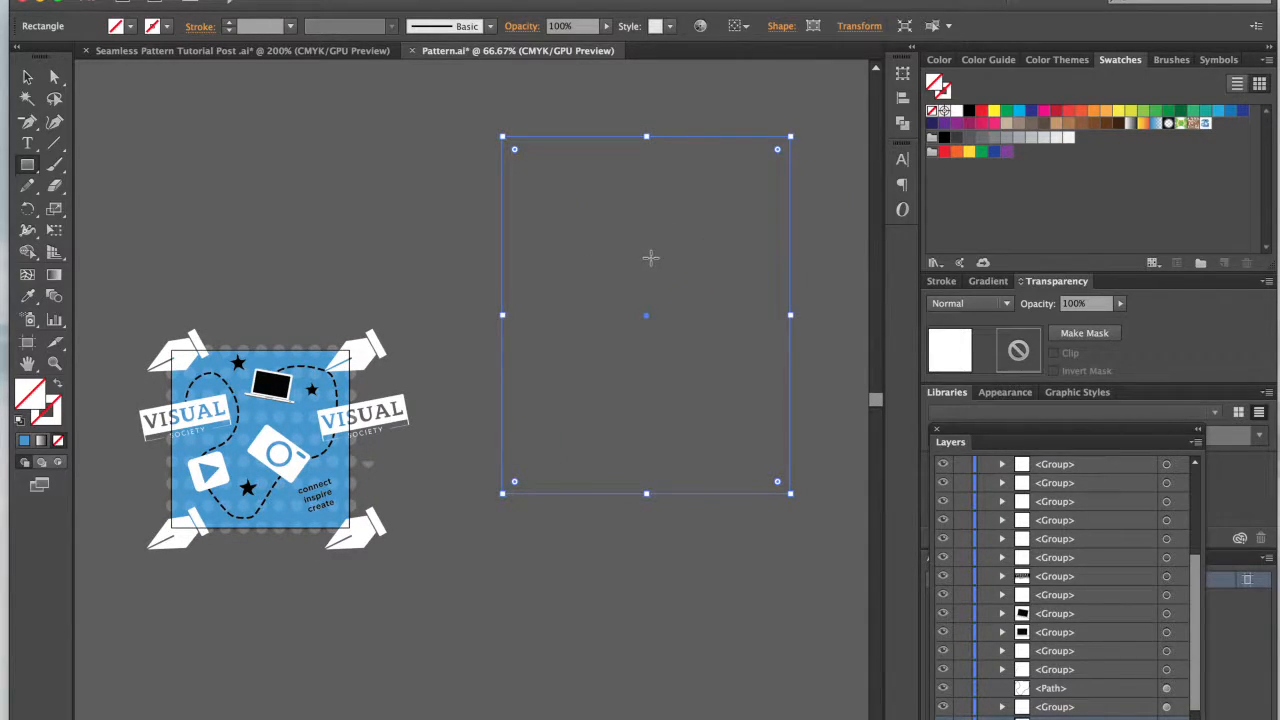
left_click(1206, 123)
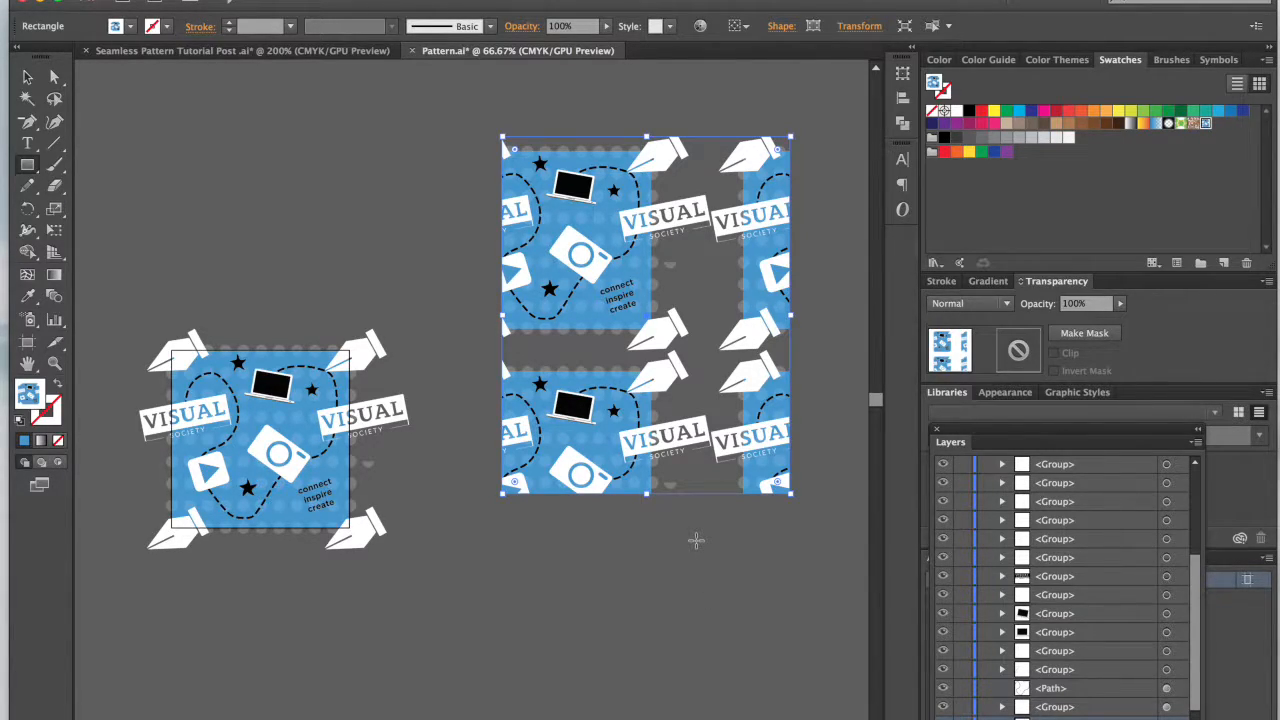
Step: Select and delete the stray half polka dot floating outside the right edge of the tile artwork
scroll(696, 540, "left", 5)
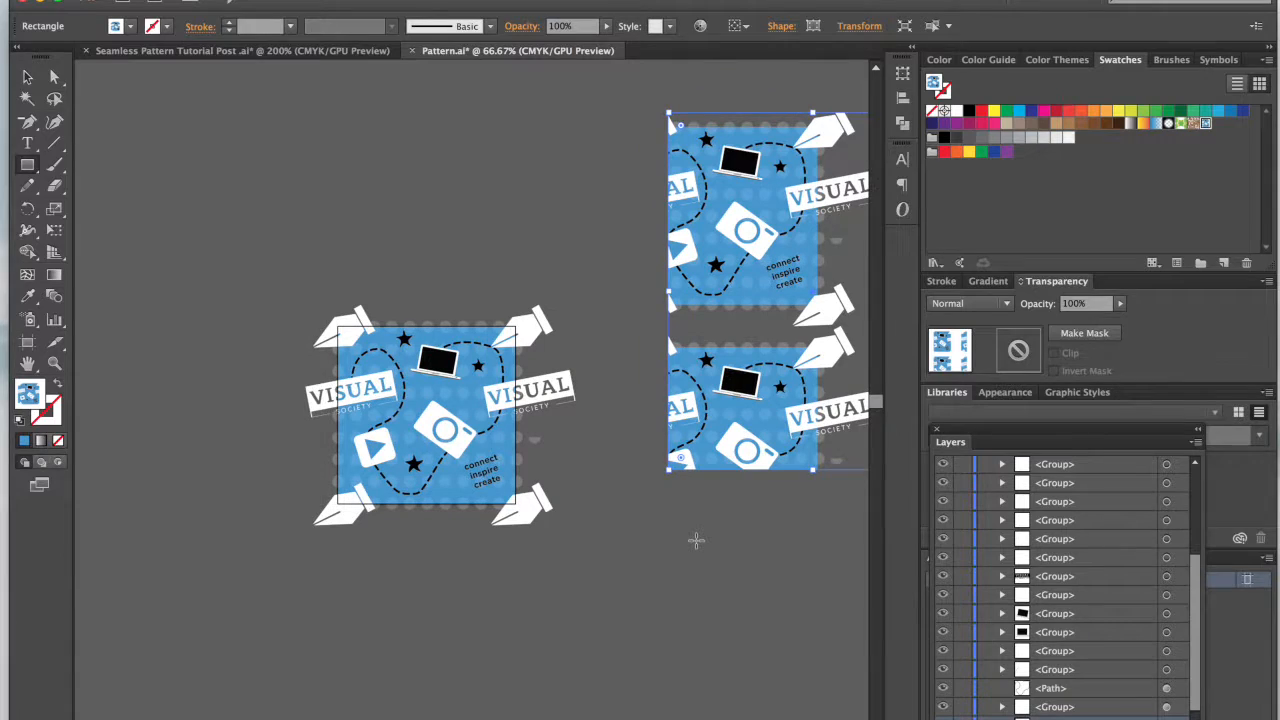
scroll(696, 540, "right", 2)
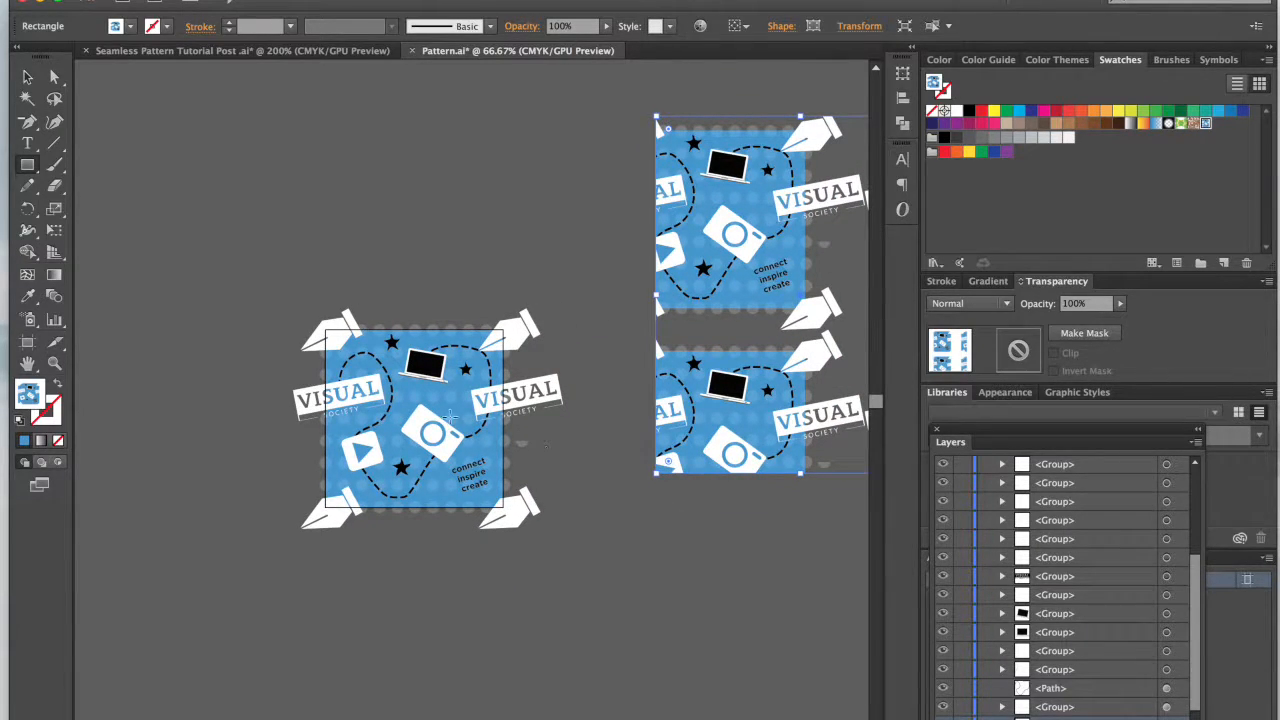
key("super+plus")
key("super+plus")
key("super+plus")
scroll(452, 418, "left", 3)
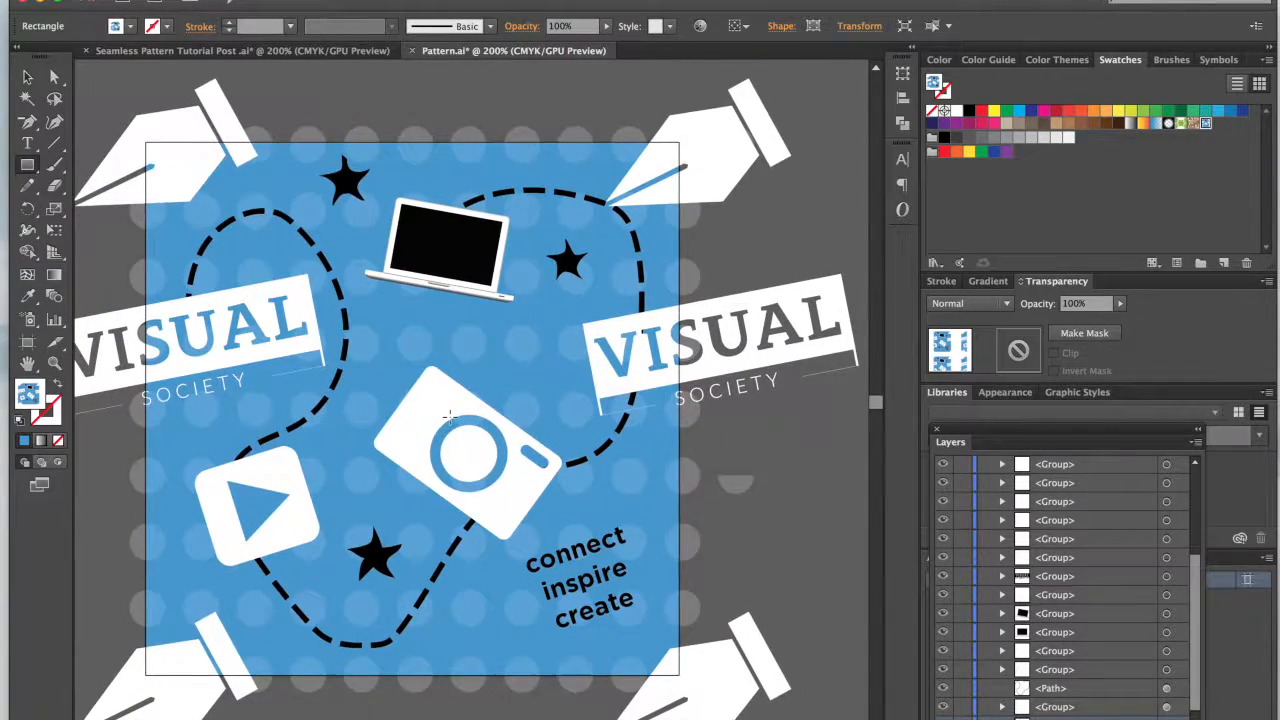
key("a")
left_click(744, 487)
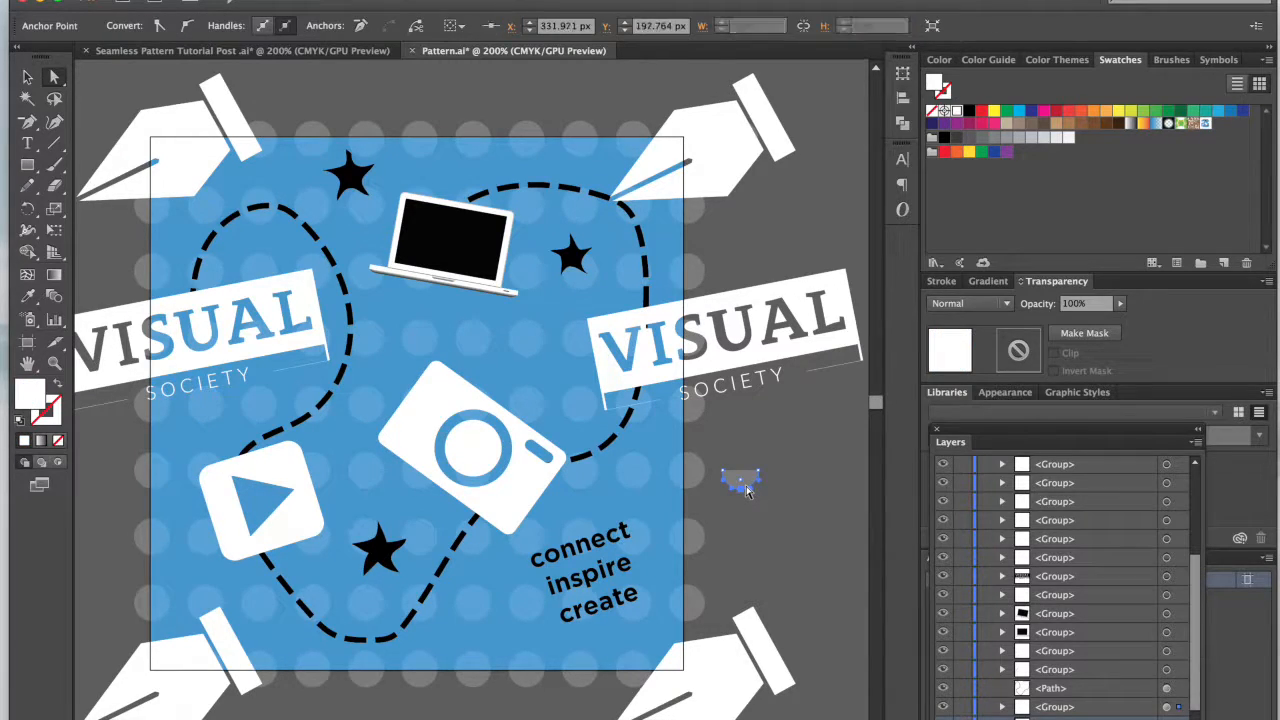
left_click(745, 490)
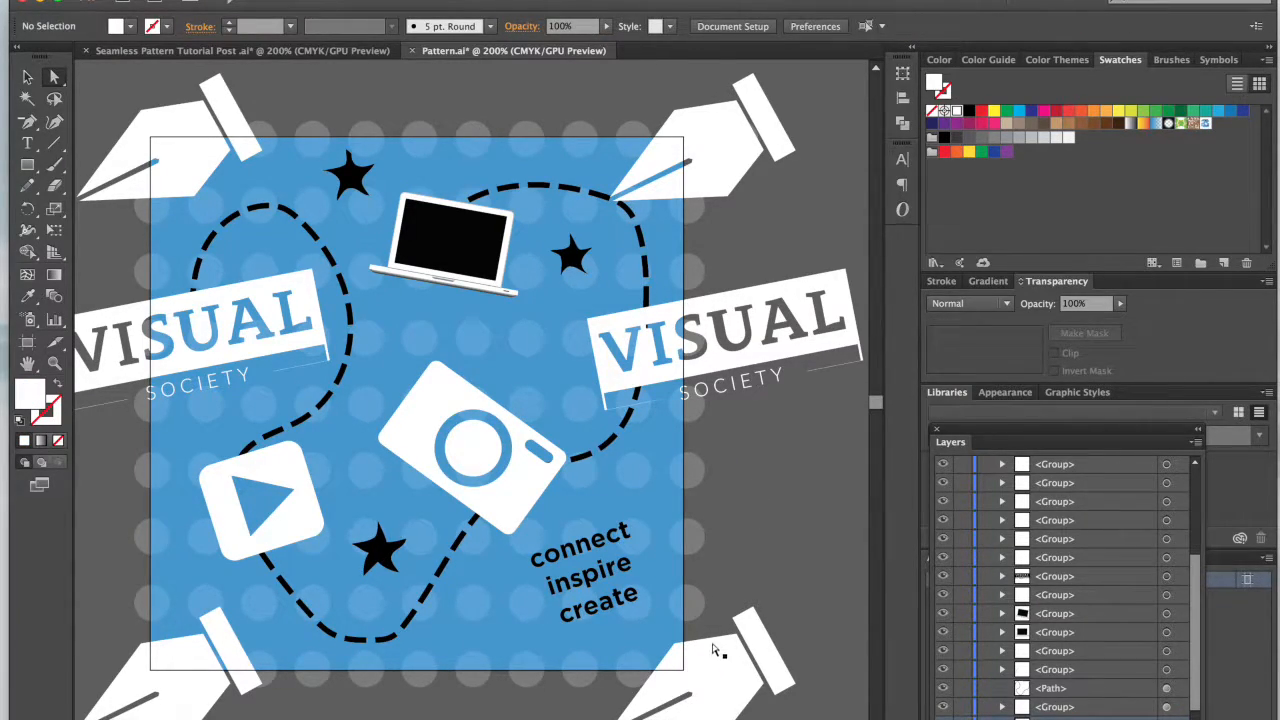
Step: Select all the cleaned-up tile artwork and add it to the swatches as another pattern
key("super+minus")
key("super+minus")
key("super+minus")
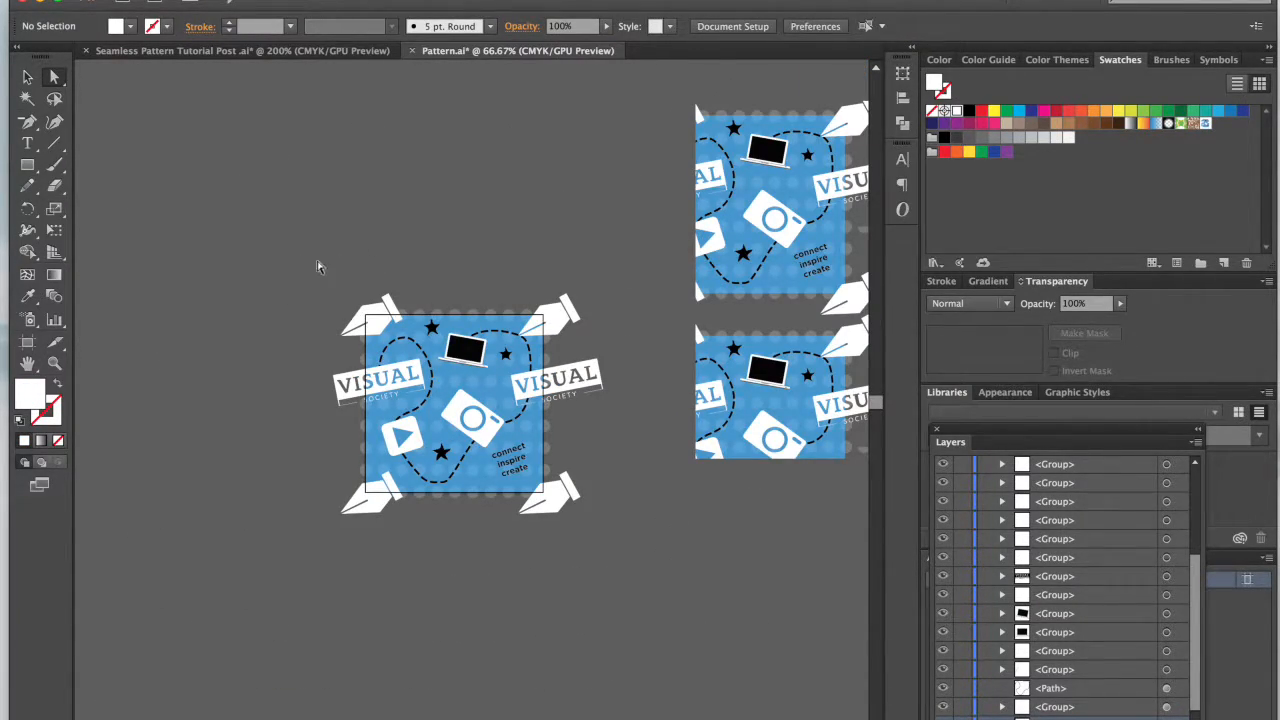
key("v")
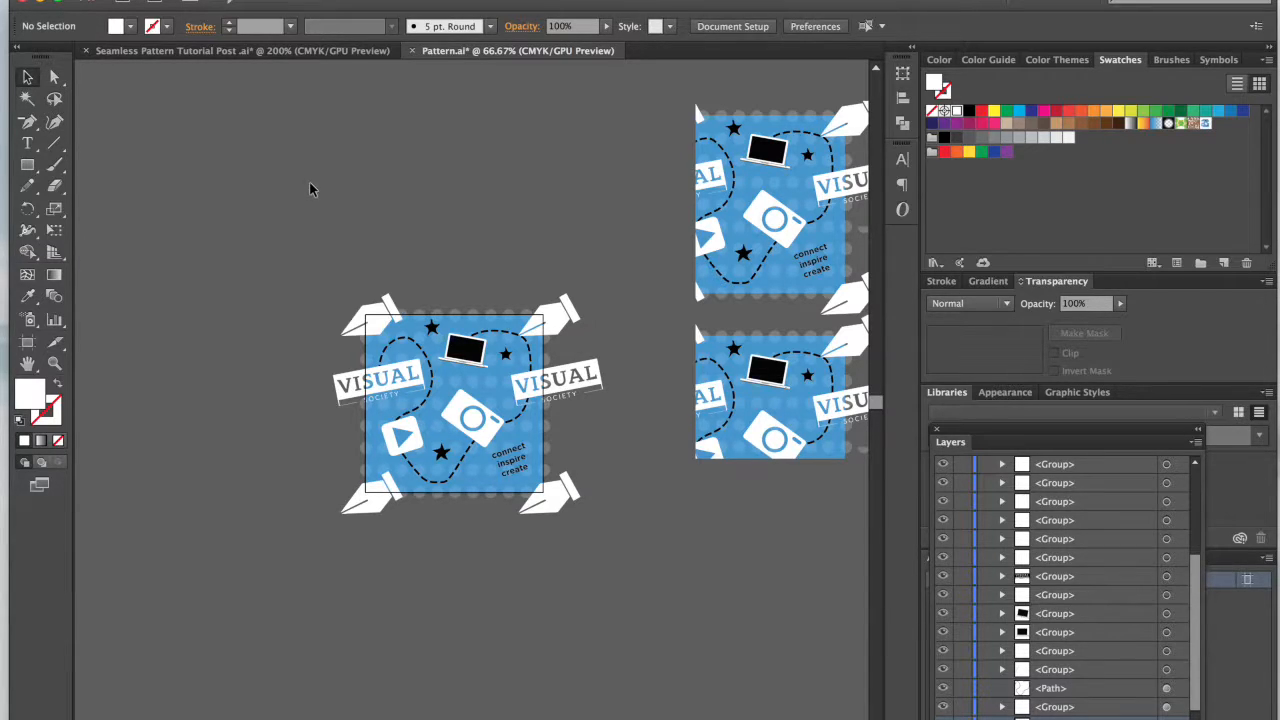
left_click_drag(283, 250, 646, 566)
left_click_drag(453, 427, 1206, 156)
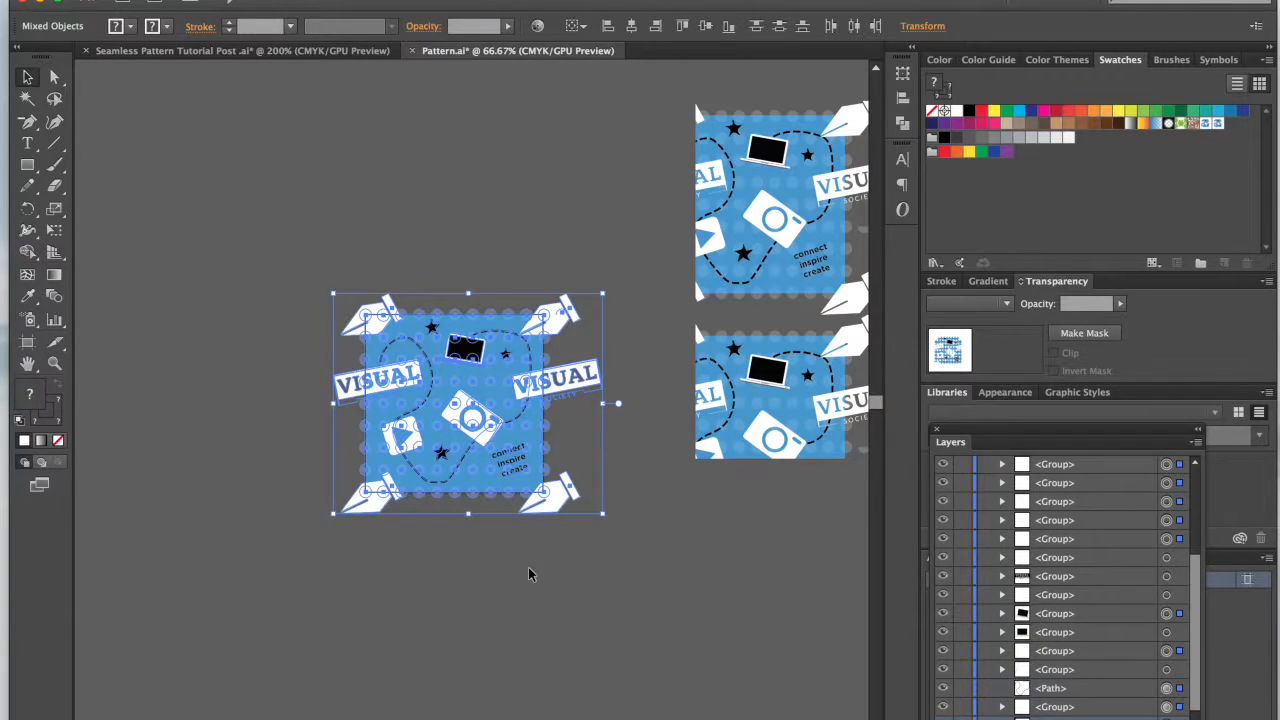
scroll(531, 573, "right", 3)
left_click(771, 287)
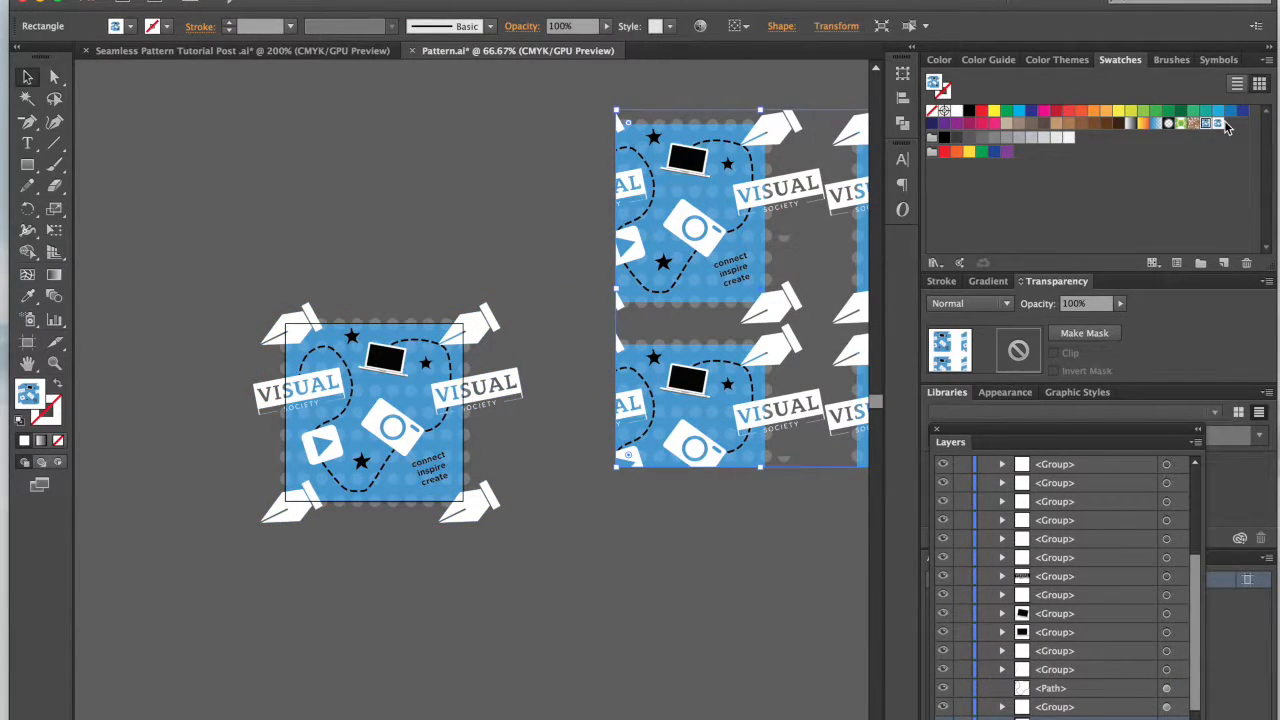
double_click(1217, 123)
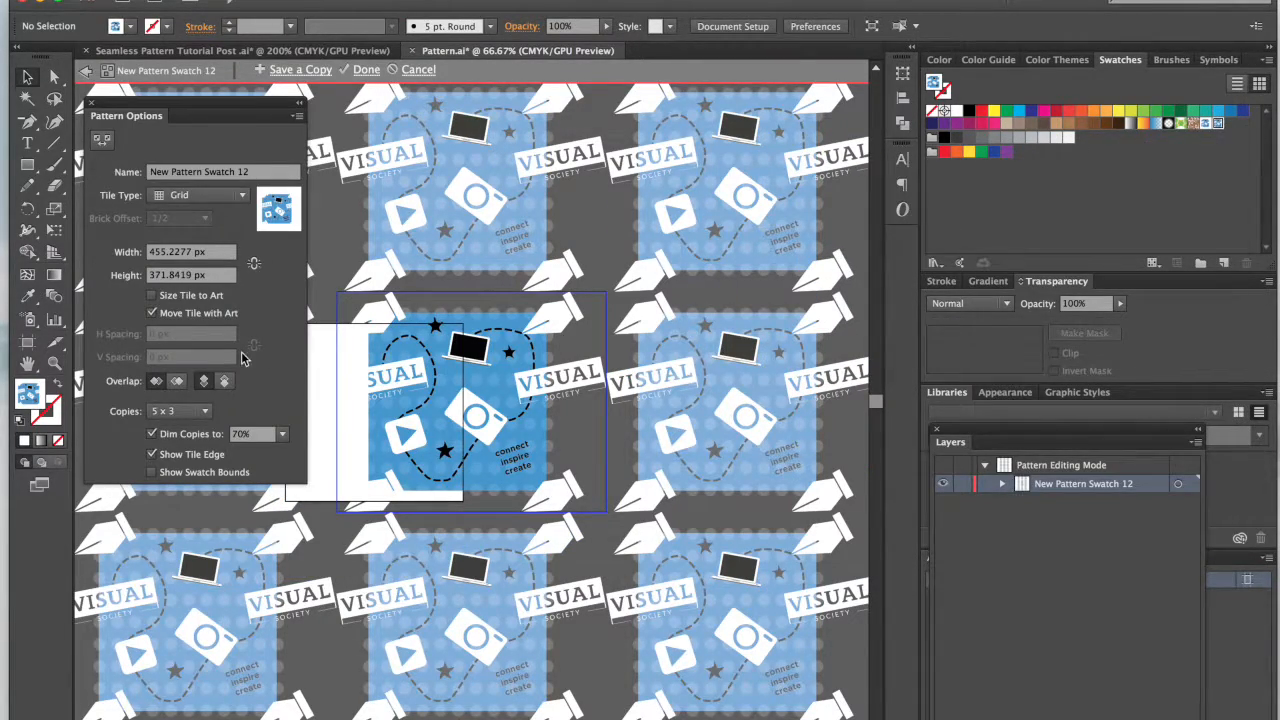
left_click(91, 103)
double_click(383, 277)
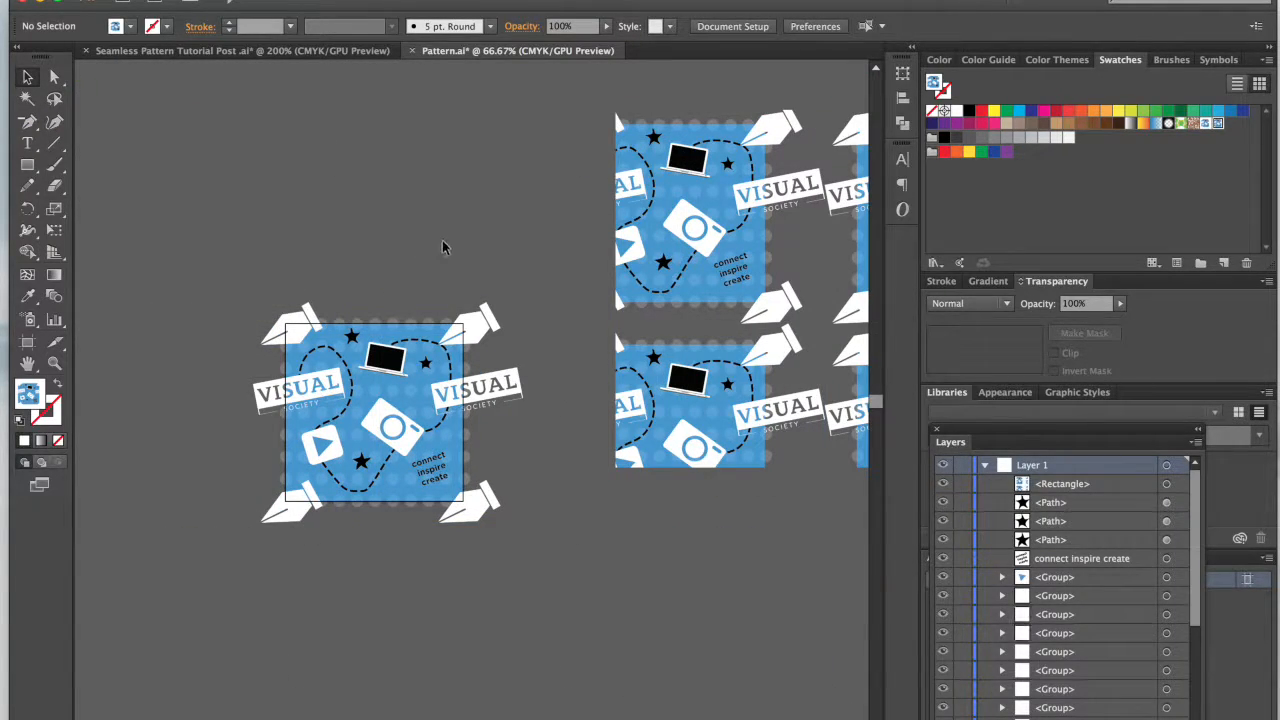
Step: Show the layer list, select the invisible no-fill bounding square, and move it behind the blue background square
scroll(370, 394, "up", 4)
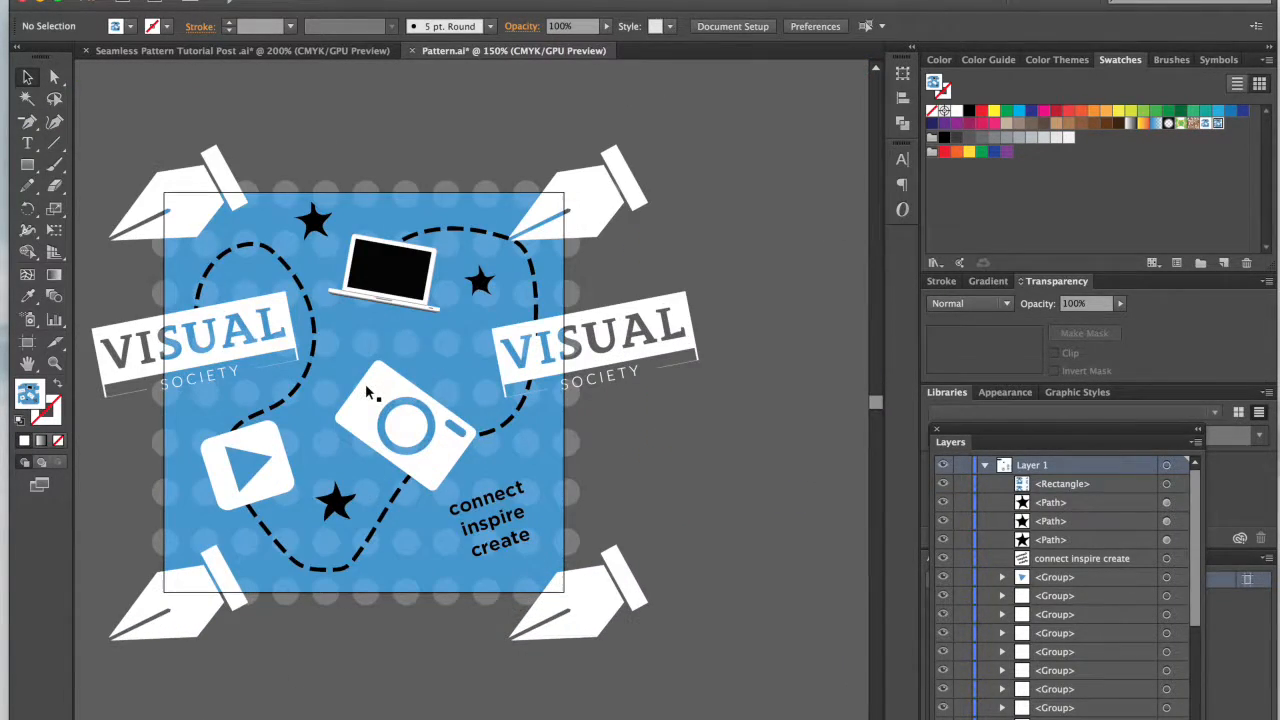
left_click(574, 488)
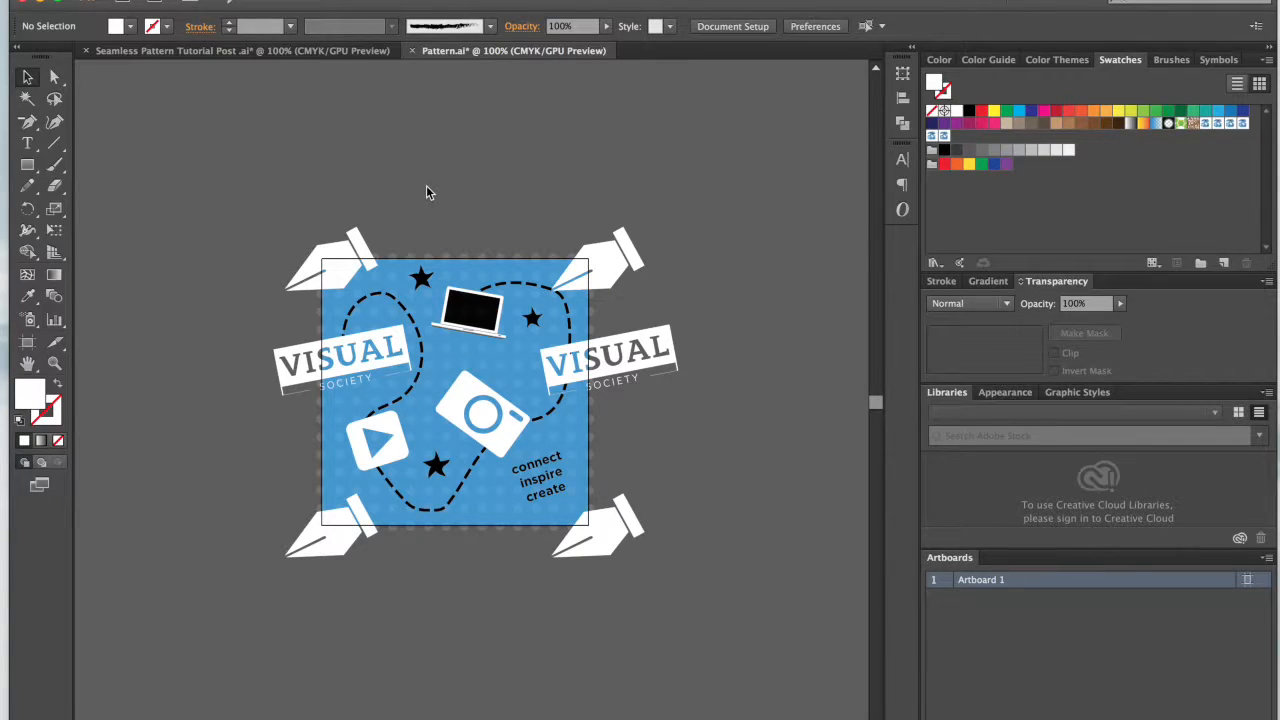
key("F7")
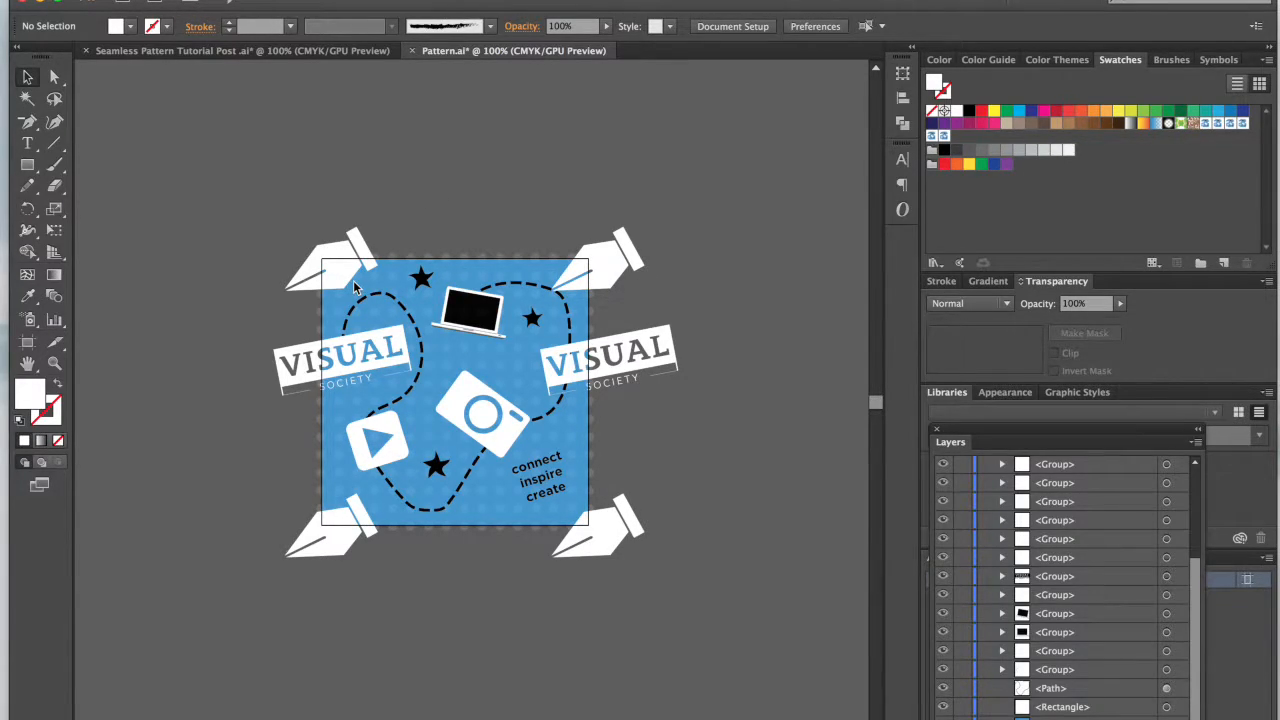
scroll(683, 474, "down", 5)
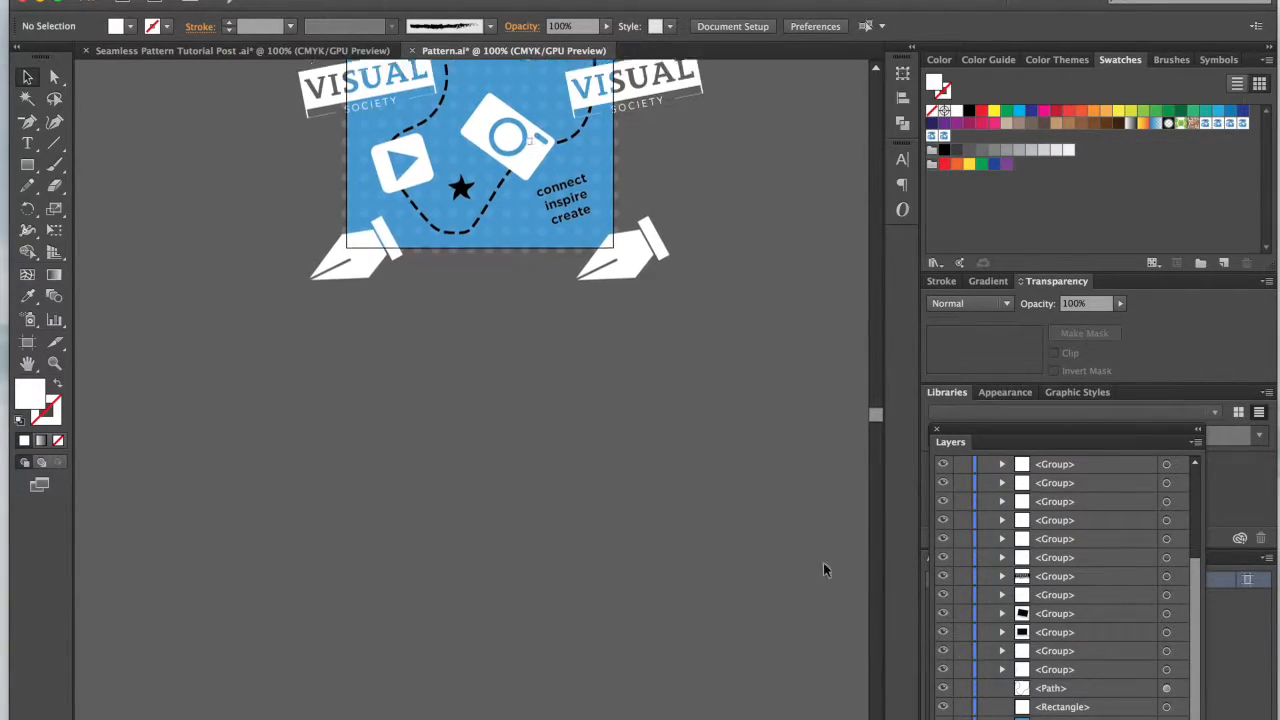
scroll(846, 589, "up", 4)
scroll(697, 585, "right", 2)
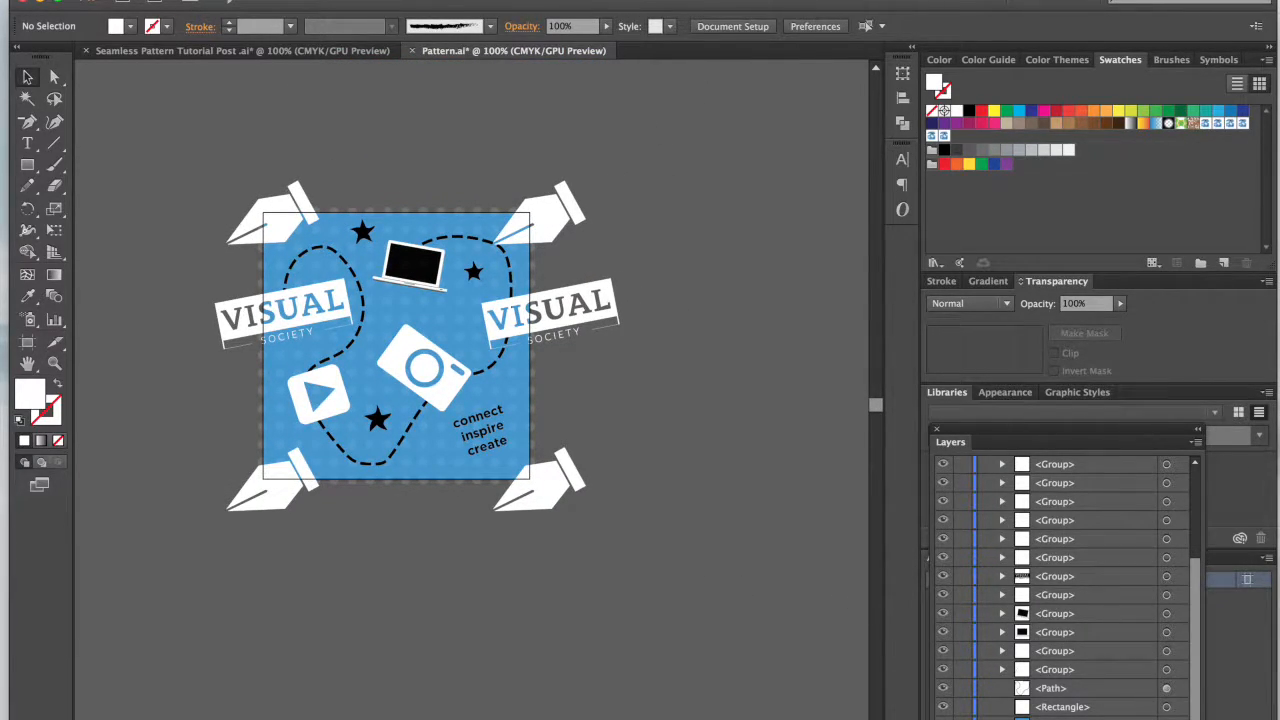
left_click(1166, 707)
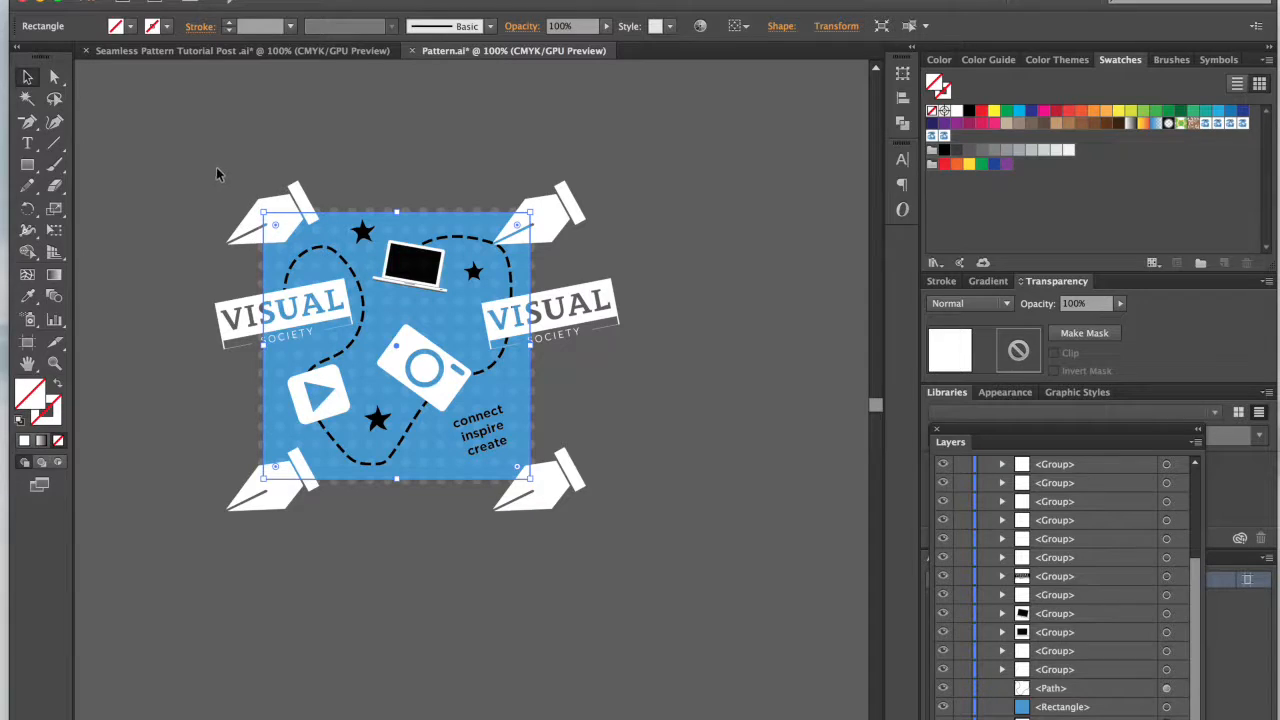
Step: Select the whole tile, including both background squares, and add it to the swatches as a new pattern
left_click_drag(207, 162, 621, 515)
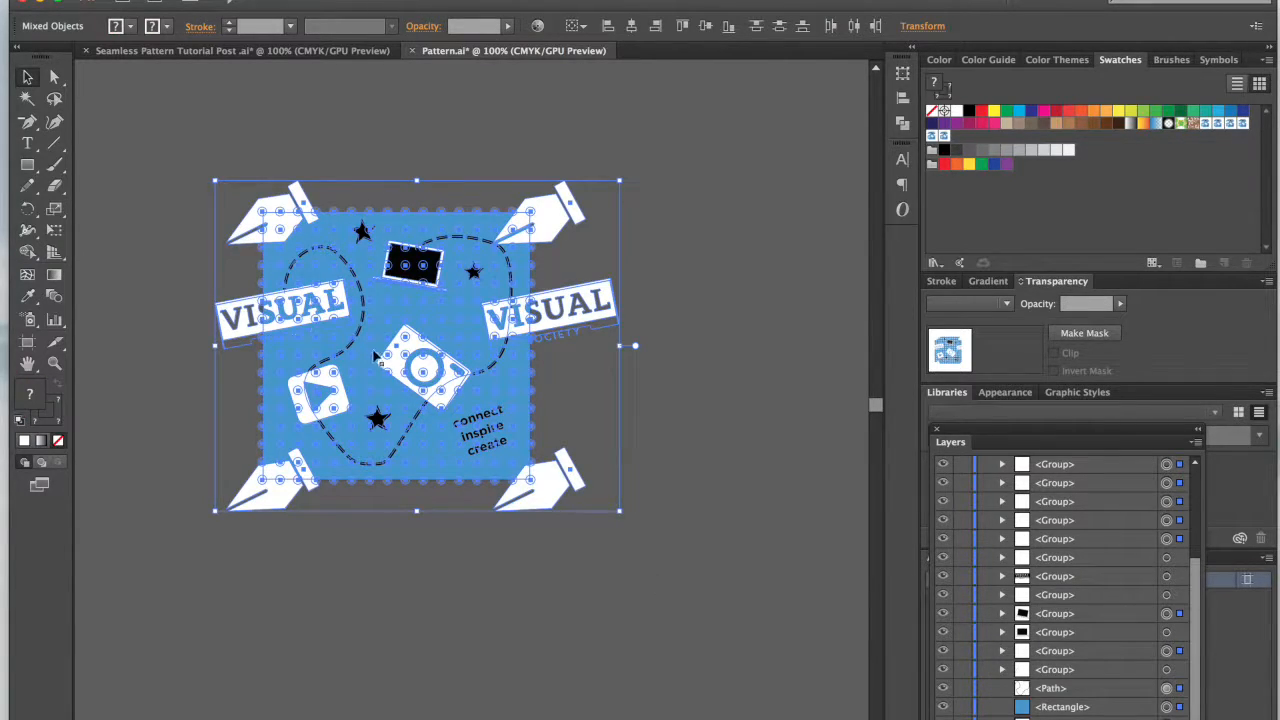
left_click_drag(372, 355, 1100, 152)
Step: Draw a large rectangle to the right of the tile and fill it with the newest pattern swatch
scroll(723, 201, "right", 10)
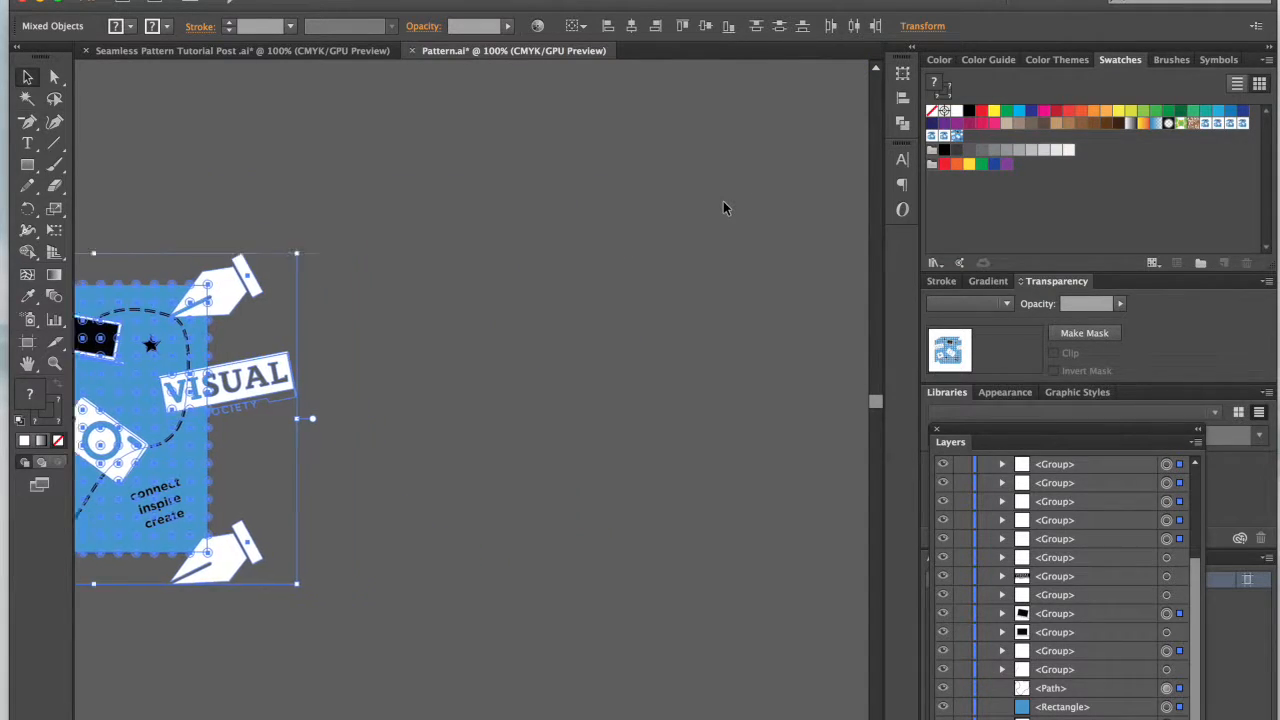
key("super+minus")
key("super+minus")
scroll(723, 201, "left", 6)
left_click(27, 165)
left_click_drag(547, 207, 751, 643)
scroll(757, 651, "left", 5)
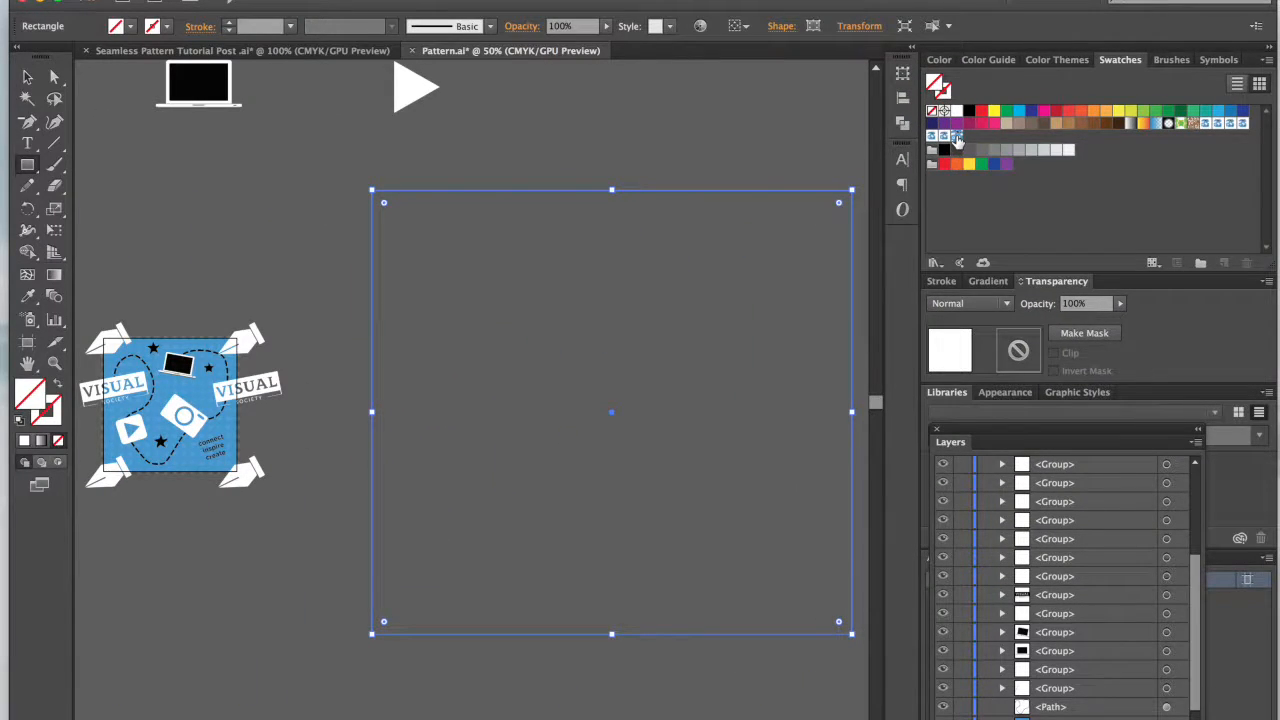
left_click(957, 137)
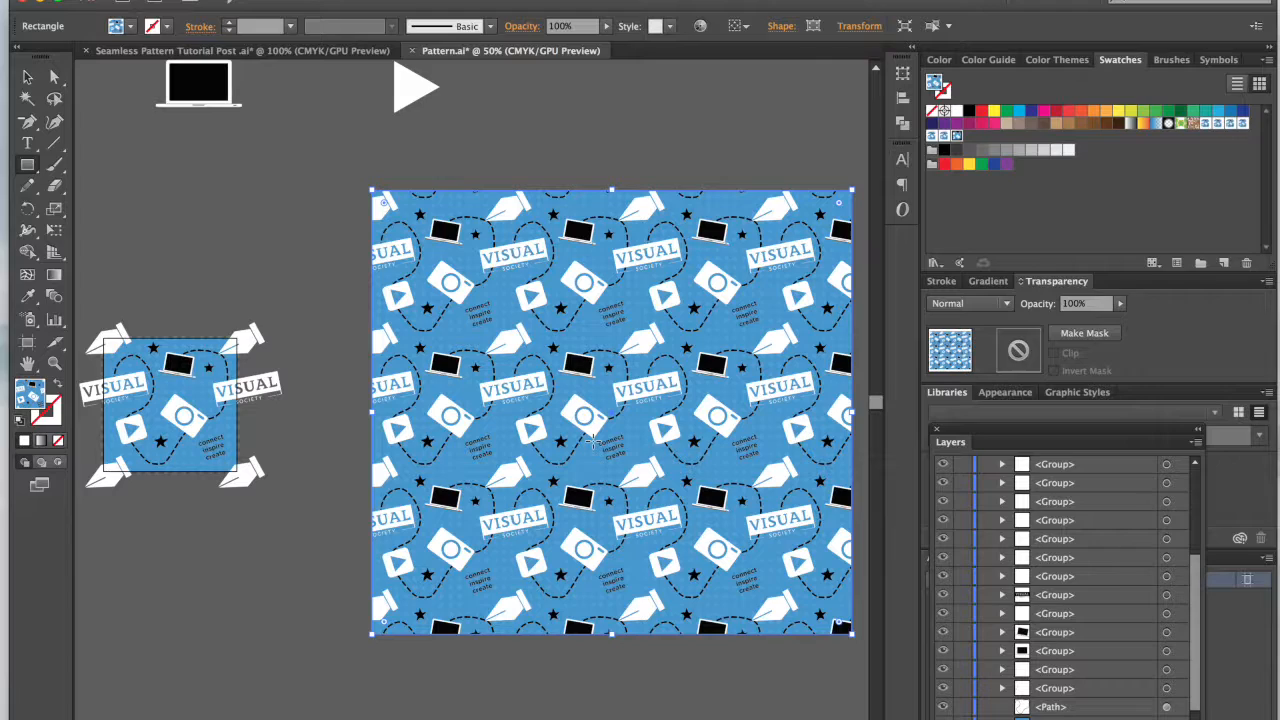
Step: Select the tile's dashed path and slightly reshape its bounding box from the upper-right corner near the pen tip
key("v")
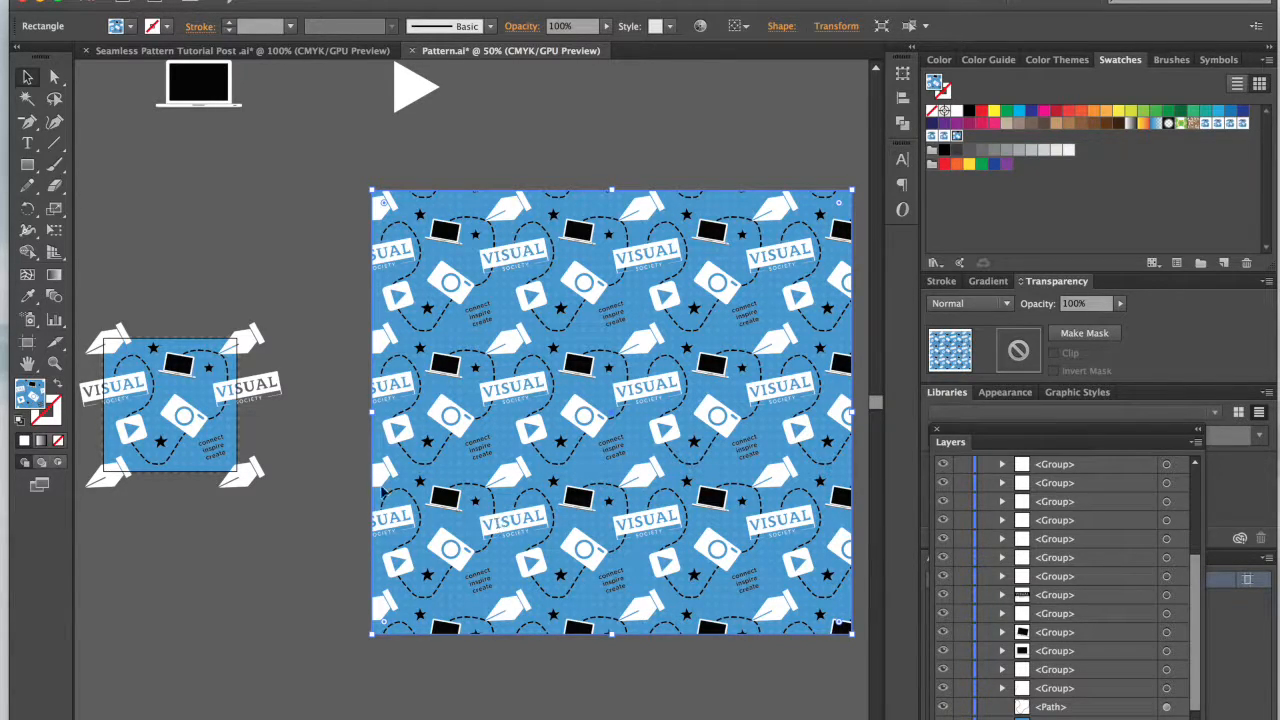
scroll(335, 475, "left", 5)
key("ctrl+equal")
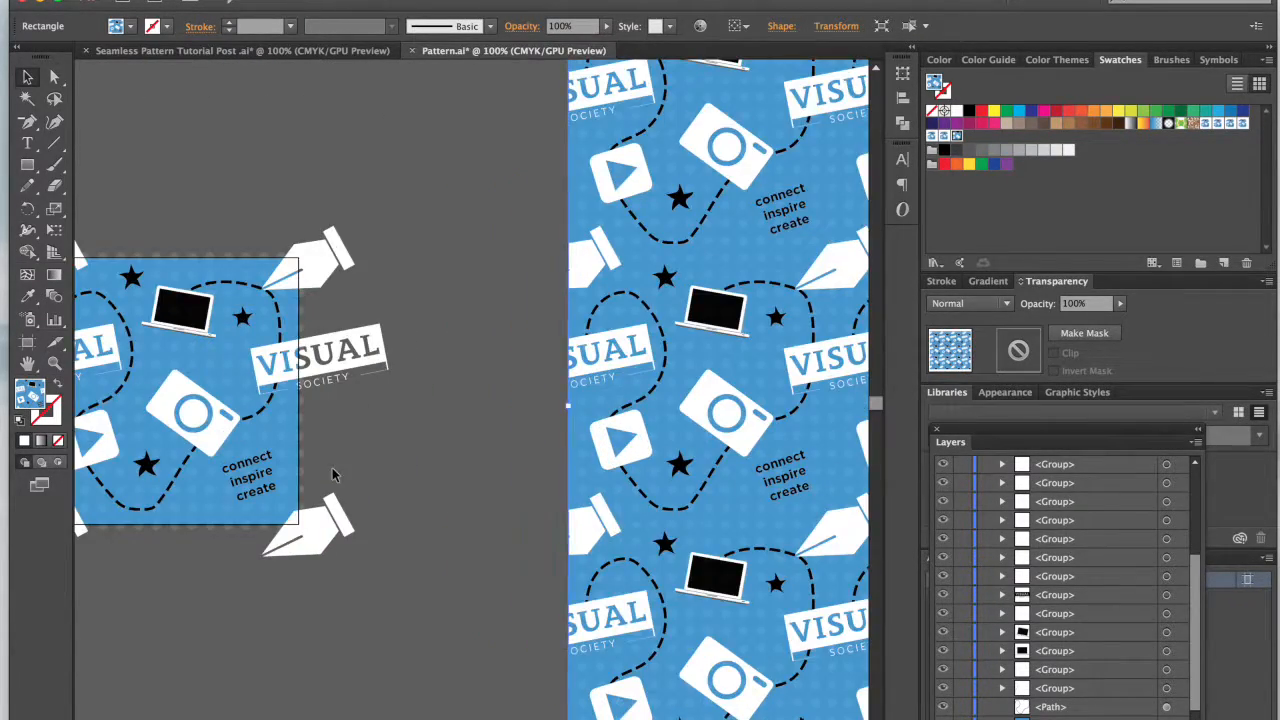
scroll(335, 475, "right", 3)
scroll(335, 475, "left", 4)
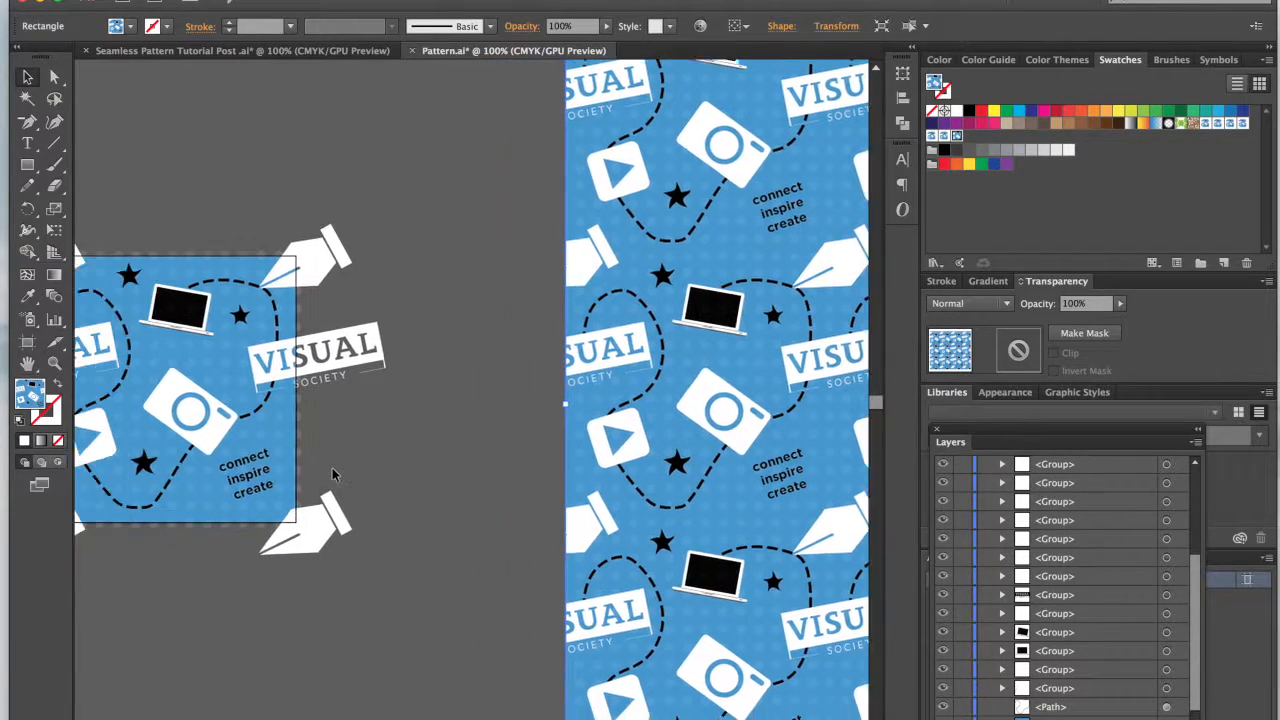
scroll(340, 282, "left", 2)
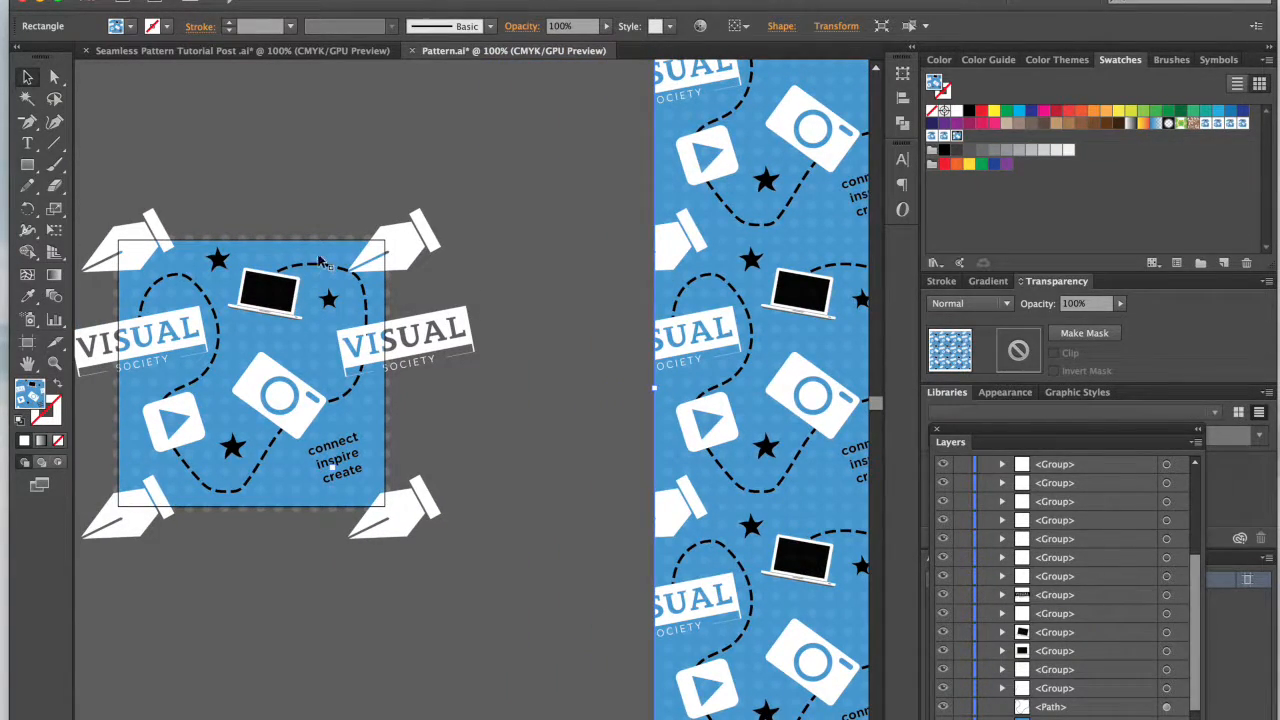
left_click(320, 270)
left_click(320, 183)
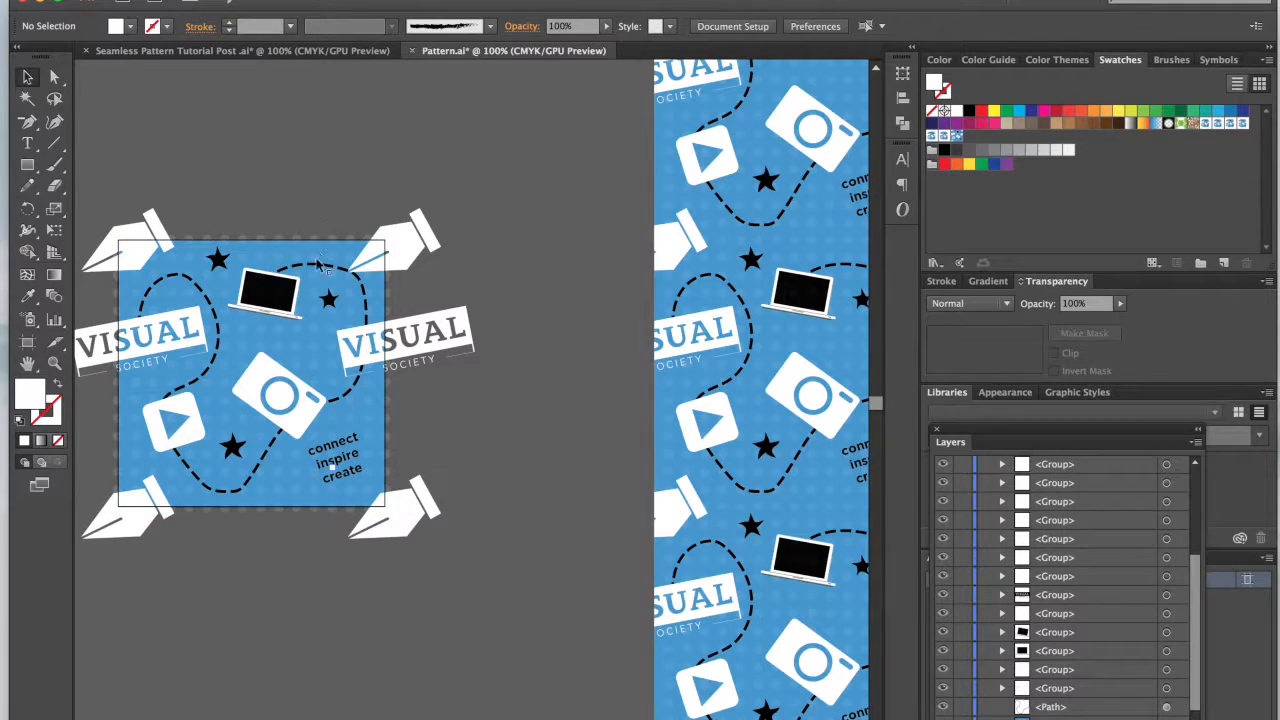
left_click(327, 269)
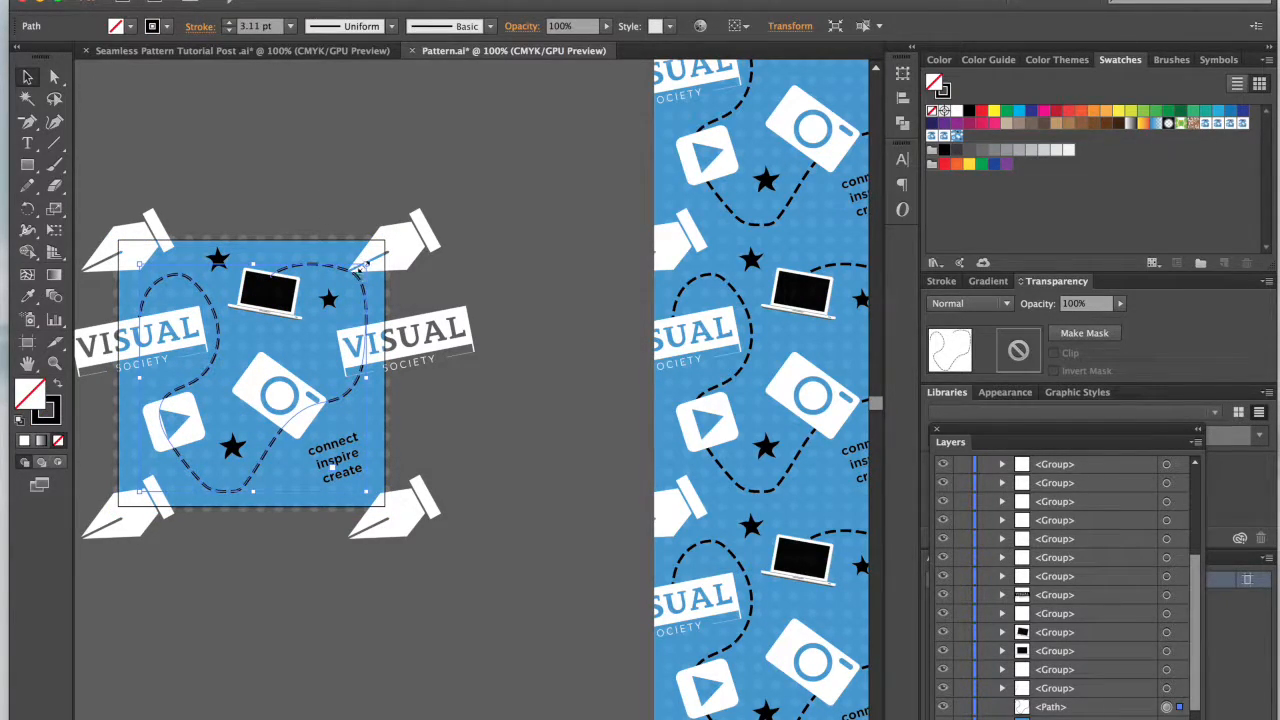
left_click_drag(366, 266, 365, 266)
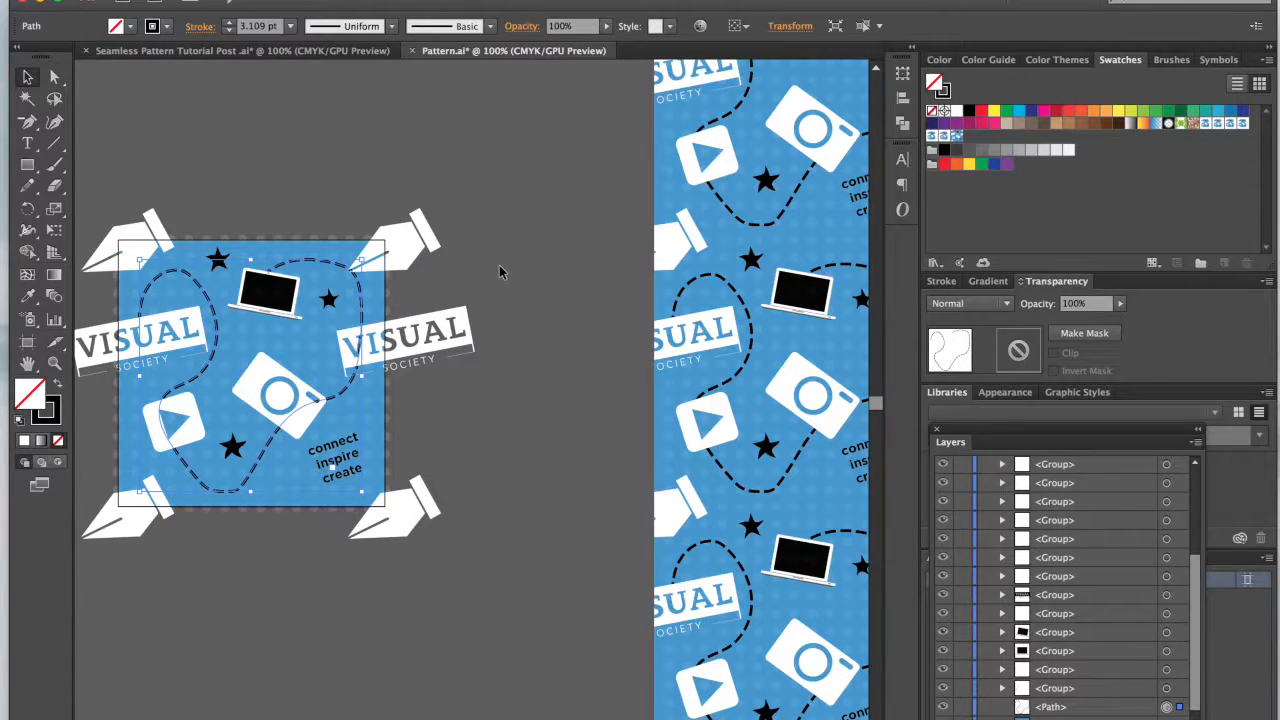
Step: Nudge the dashed path left, narrow it slightly from its left side, and deselect it
key("Left")
key("Left")
key("Left")
key("Left")
key("Left")
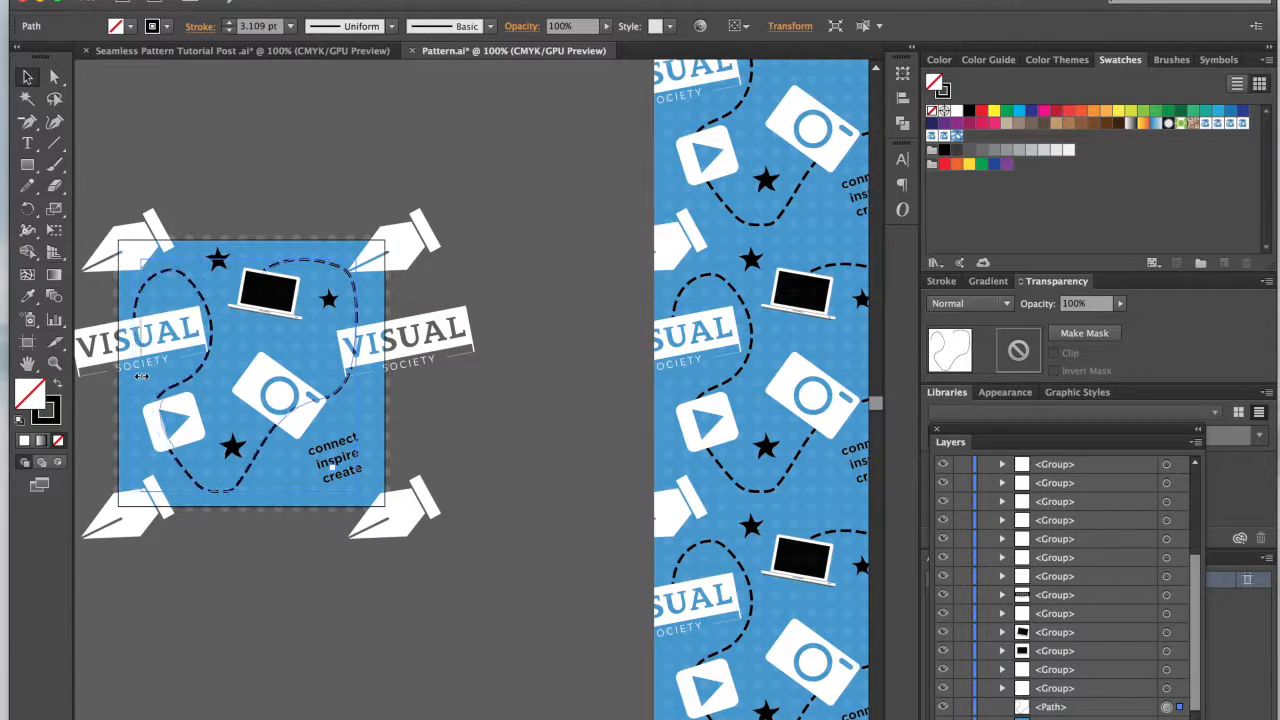
left_click(336, 190)
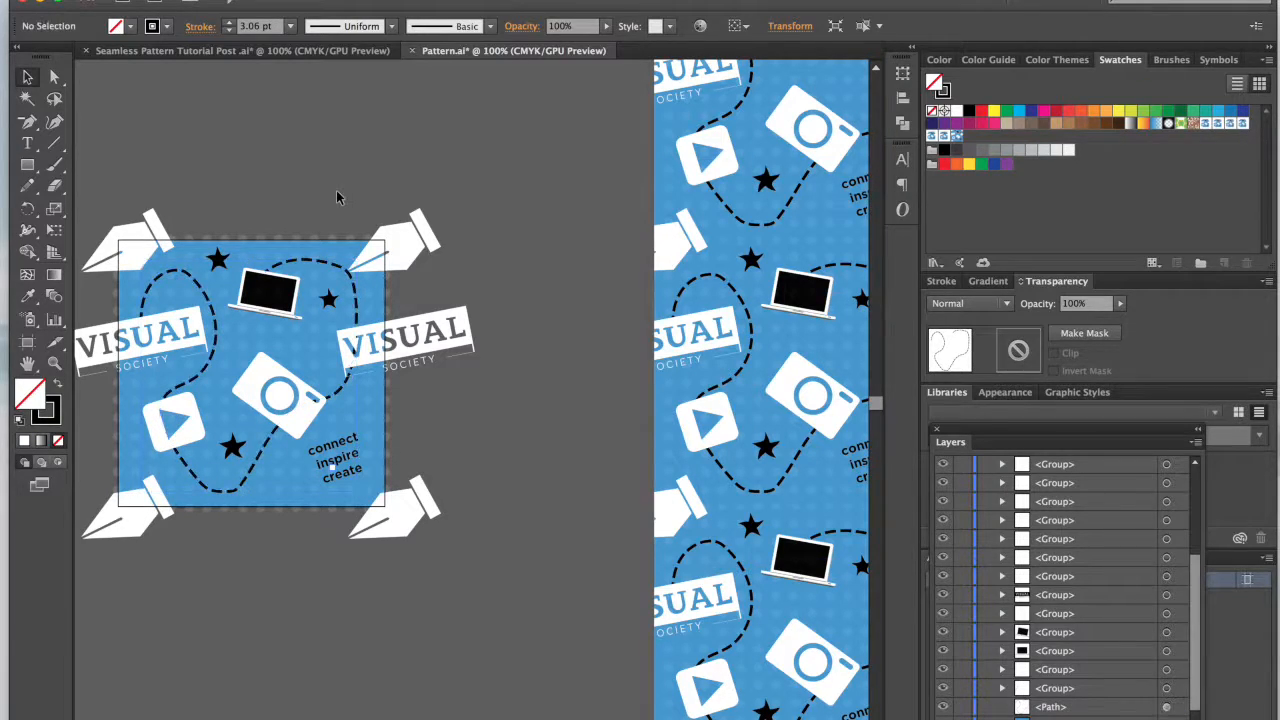
Step: Move the dashed path's corner anchor point onto the upper-right pen tip and reshape the curve leading to it from the laptop
left_click(353, 303)
scroll(351, 292, "up", 5)
scroll(351, 290, "up", 2)
left_click(364, 123)
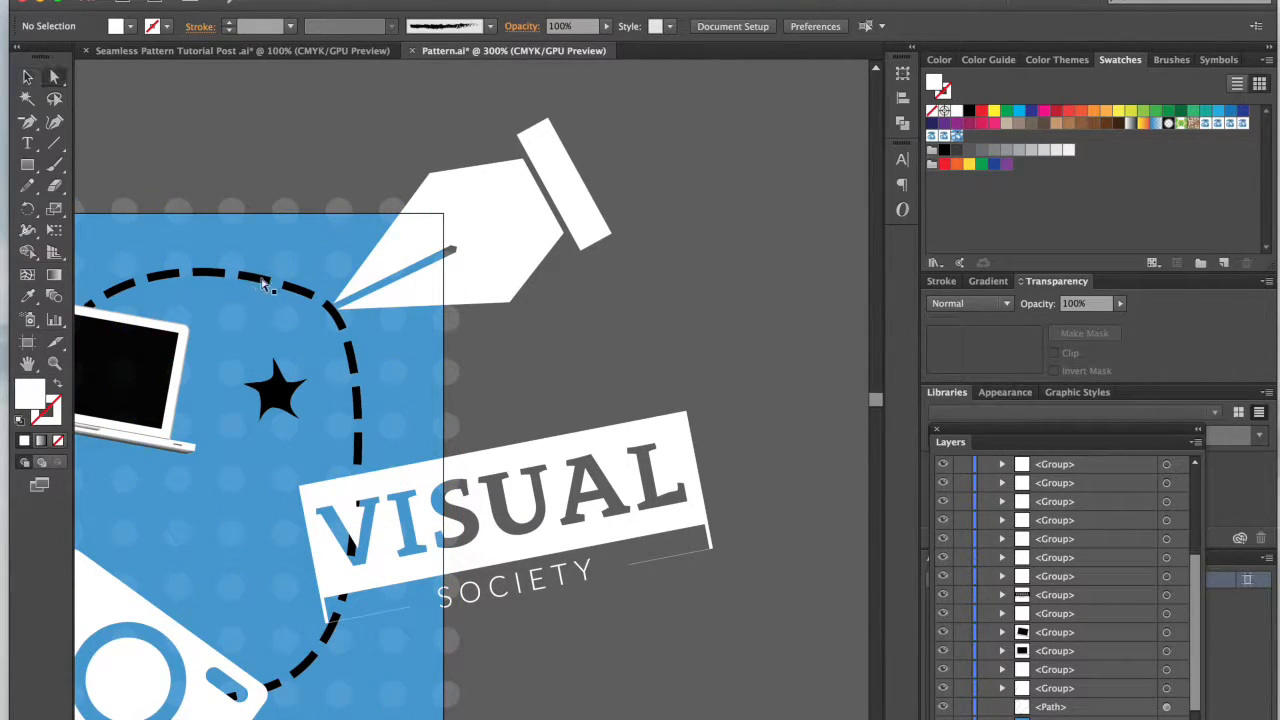
left_click(260, 285)
scroll(260, 288, "left", 5)
left_click(54, 77)
left_click(558, 288)
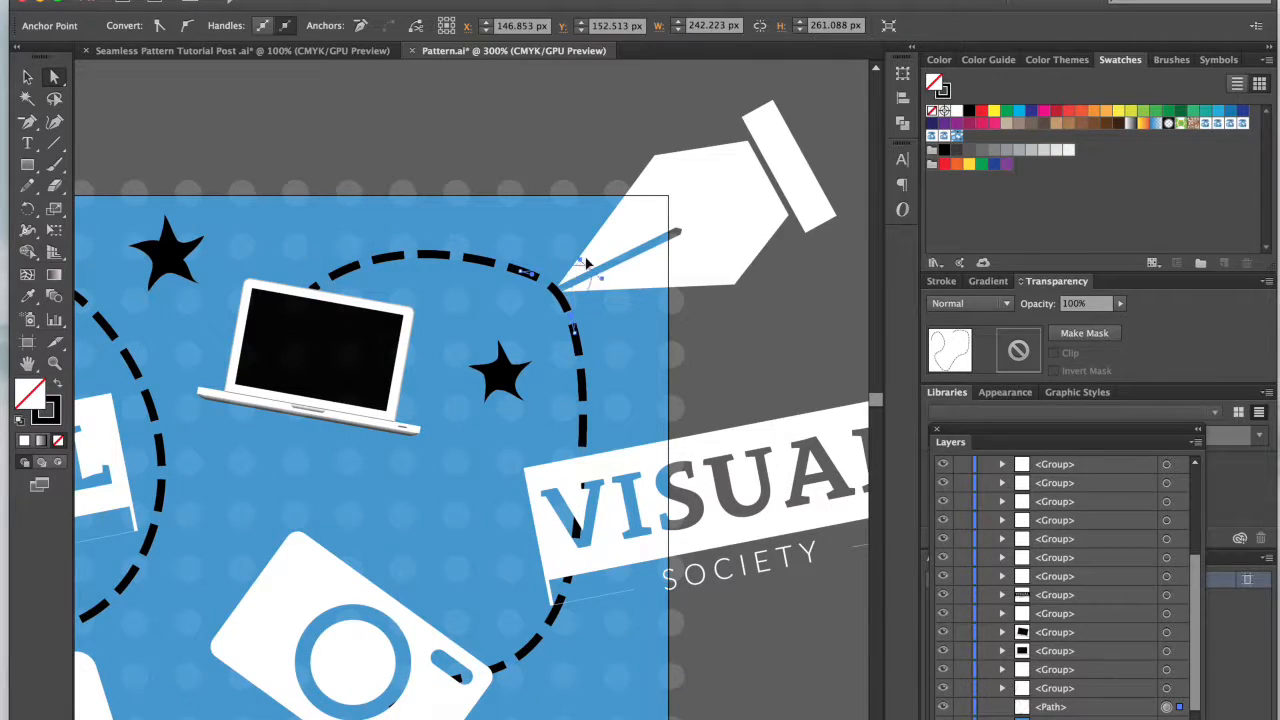
left_click_drag(585, 263, 383, 242)
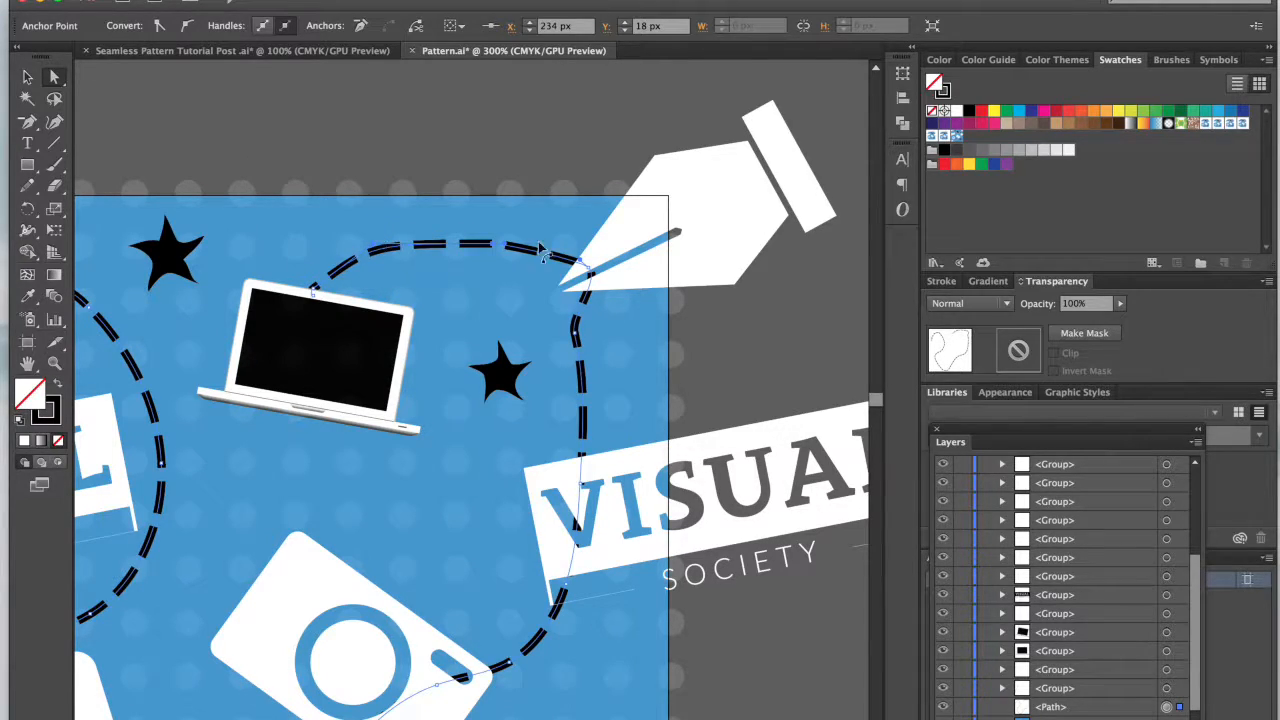
Step: Adjust the dashed path's handles at the corner anchor and the anchor below it to round the bend under the pen nib
left_click(589, 268)
left_click_drag(600, 280, 660, 313)
left_click_drag(575, 331, 638, 343)
left_click(754, 376)
key("ctrl+minus")
key("ctrl+minus")
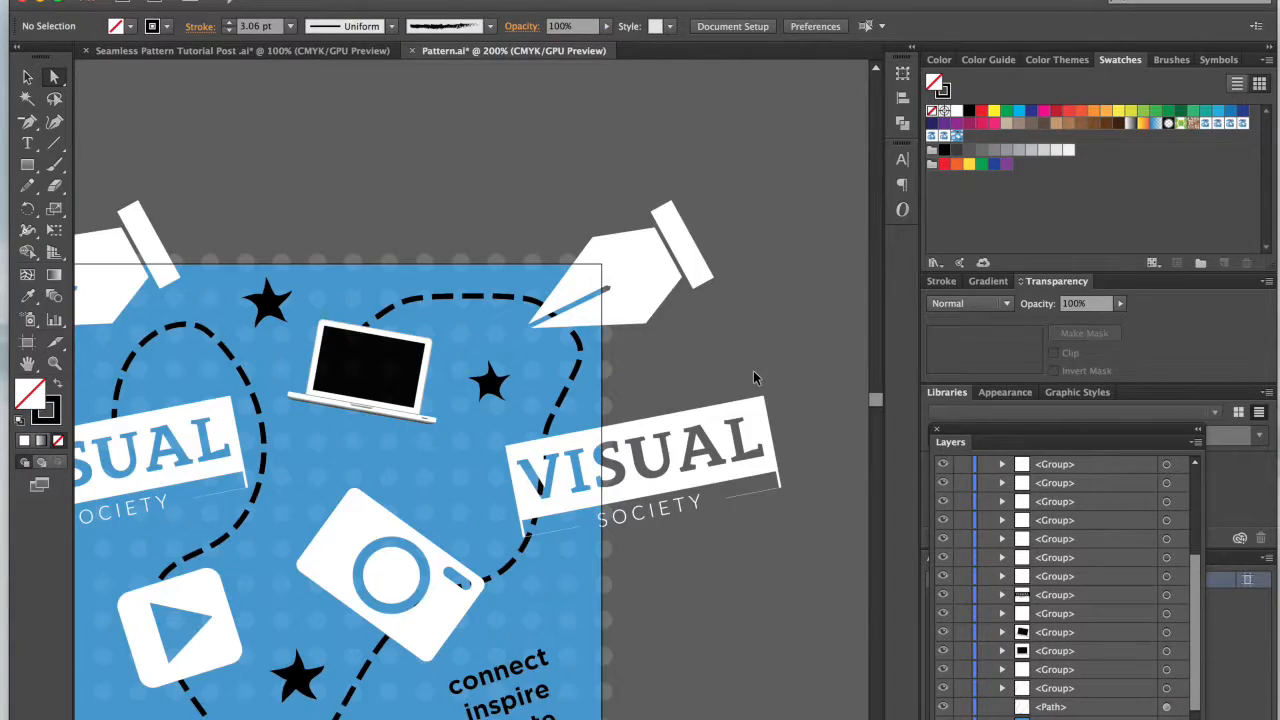
key("ctrl+minus")
key("ctrl+minus")
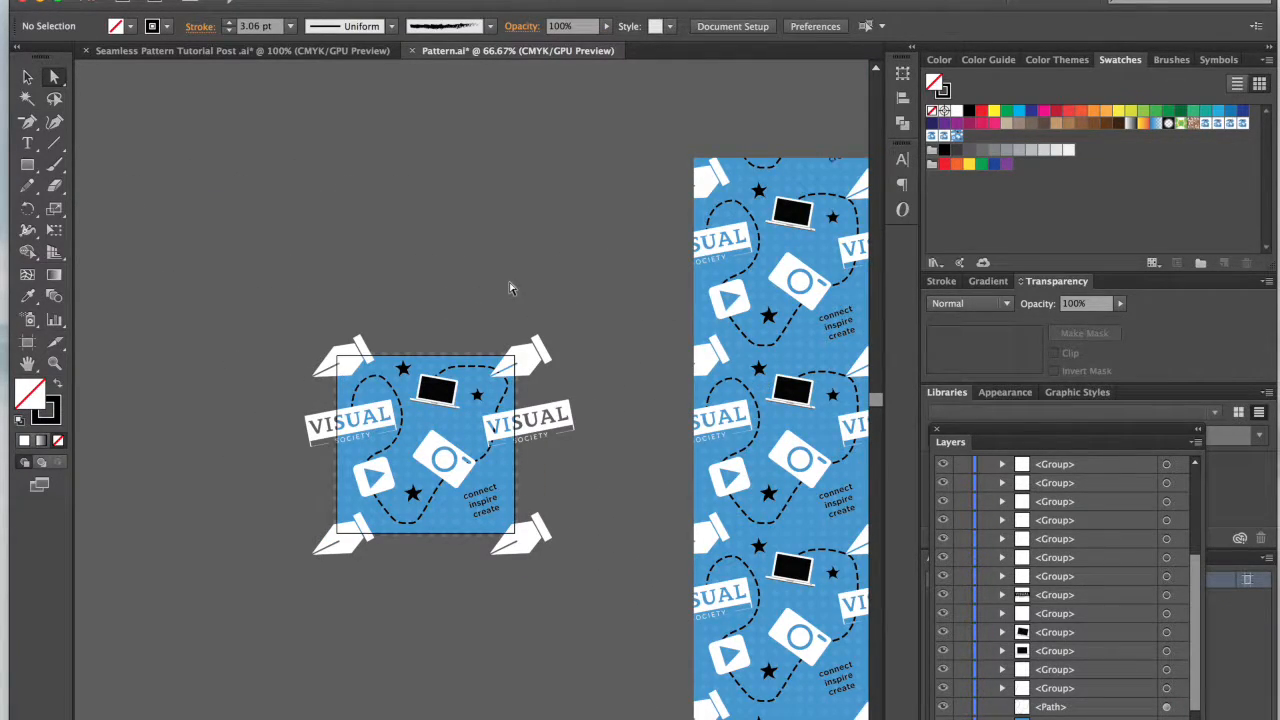
Step: Select the whole dashed path, lower its upper edge slightly to compress it vertically, and deselect it
key("ctrl+plus")
key("ctrl+plus")
key("v")
key("ctrl+a")
left_click(485, 261)
left_click(451, 326)
left_click(449, 325)
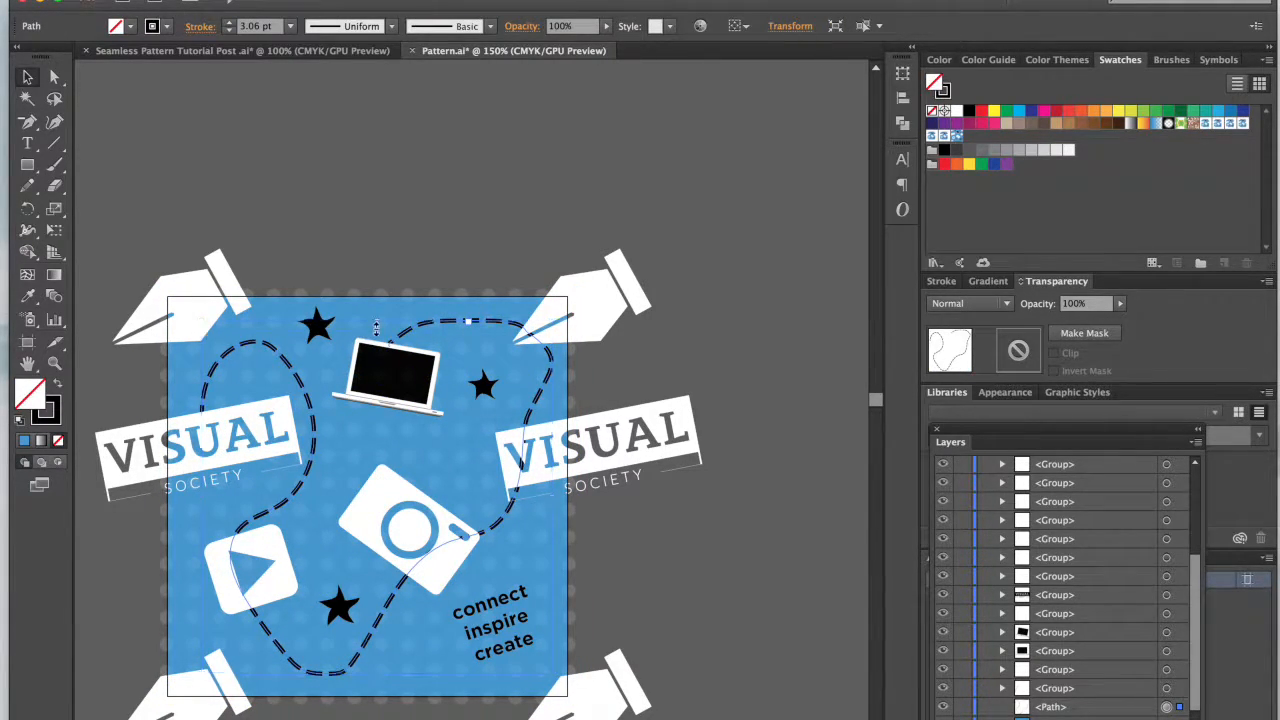
left_click(536, 195)
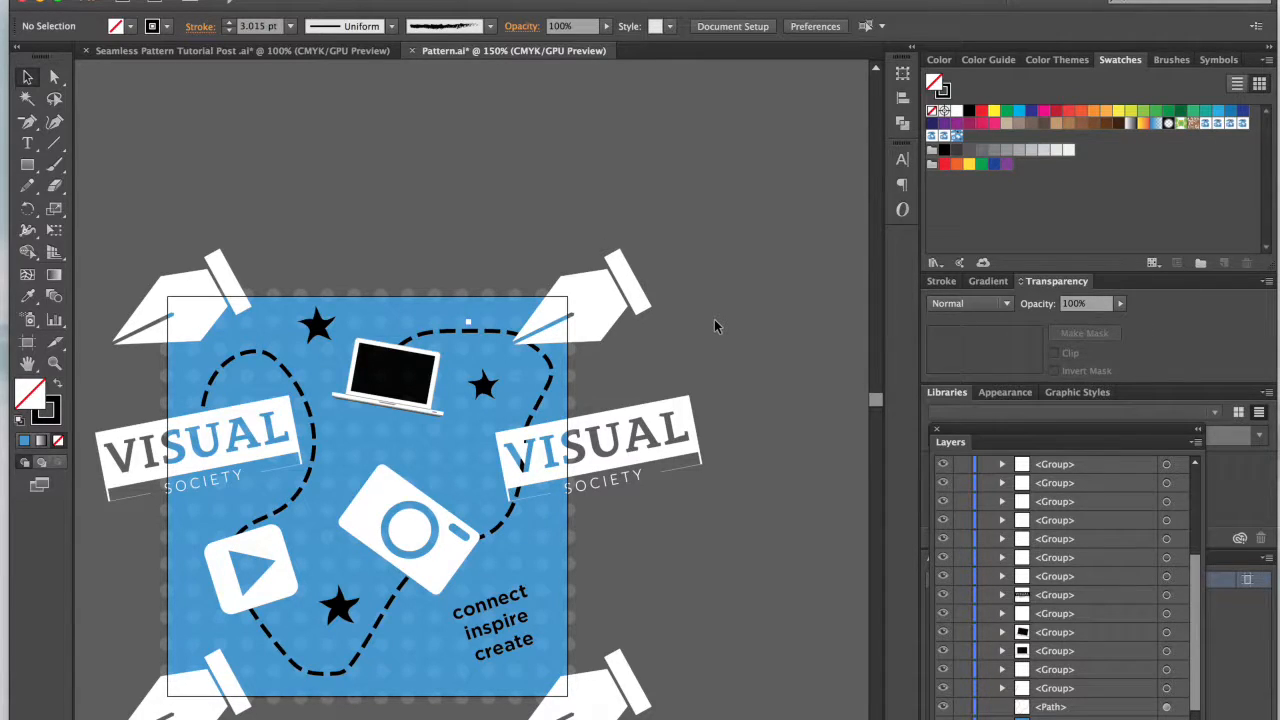
Step: Add the entire refined tile to the swatches as a new pattern and fill the large test rectangle with it
key("super+minus")
key("super+minus")
scroll(441, 230, "right", 5)
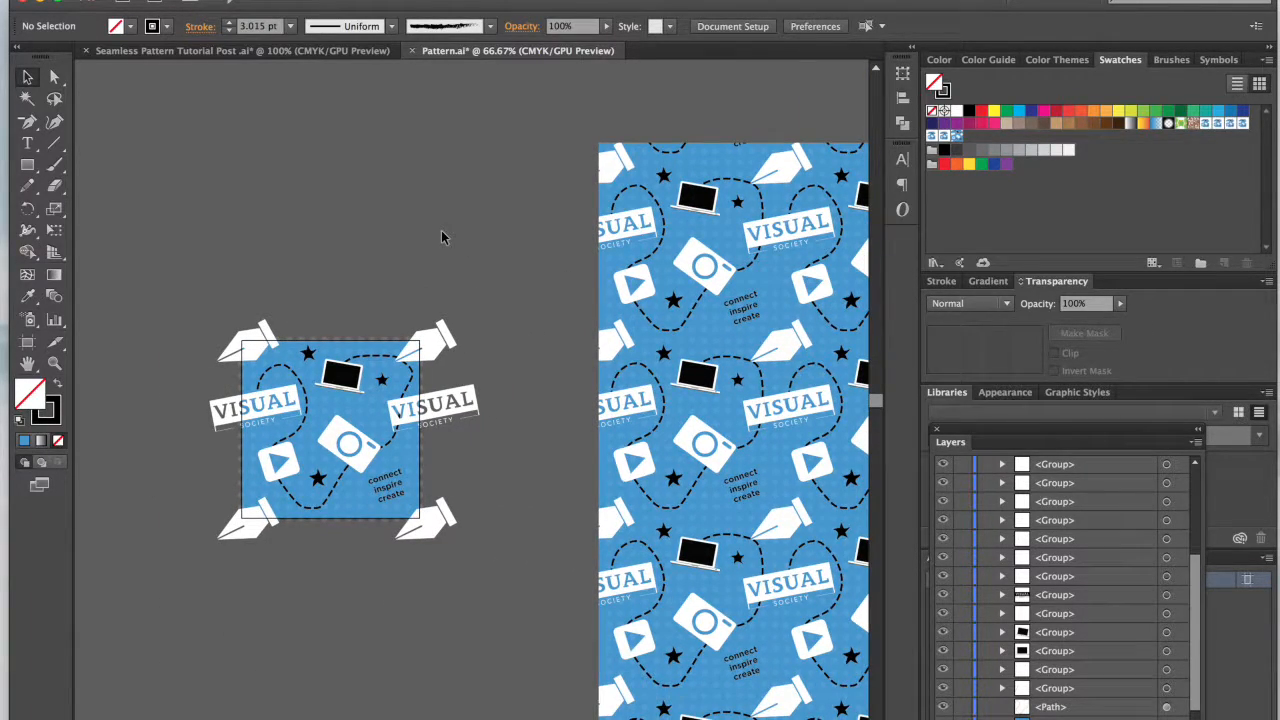
scroll(443, 237, "right", 3)
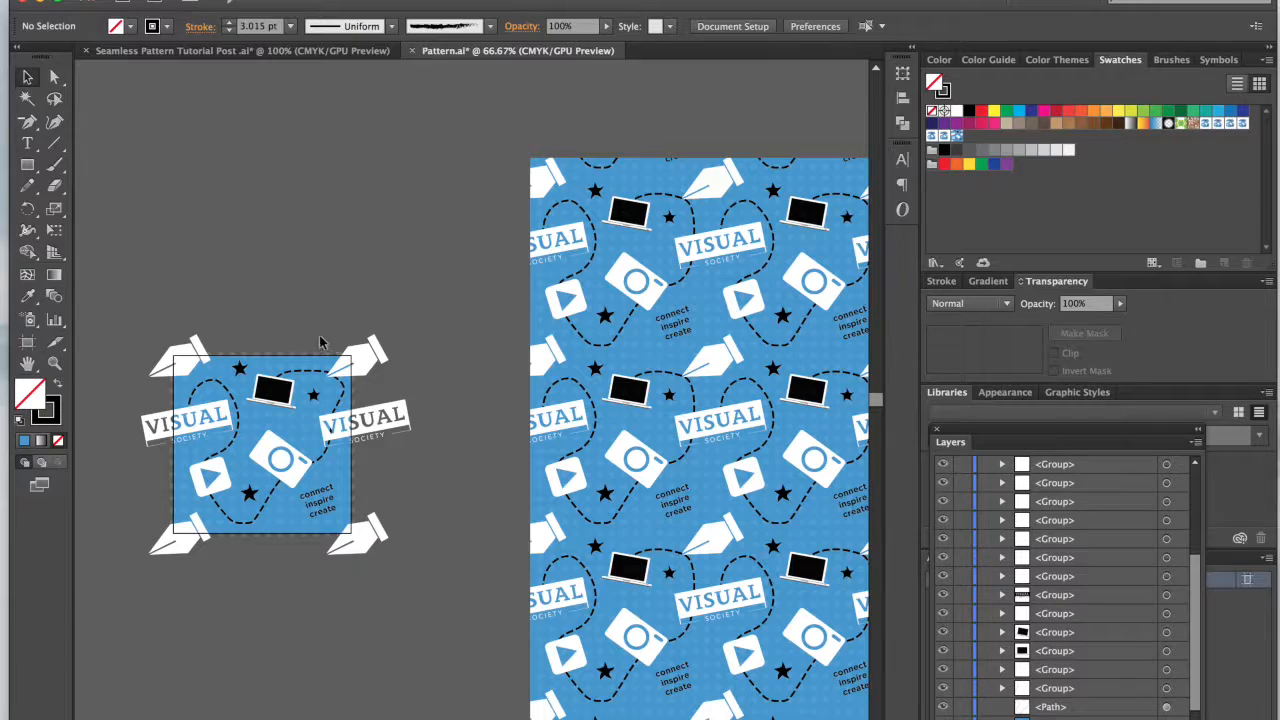
left_click_drag(139, 301, 430, 624)
left_click_drag(279, 497, 1120, 172)
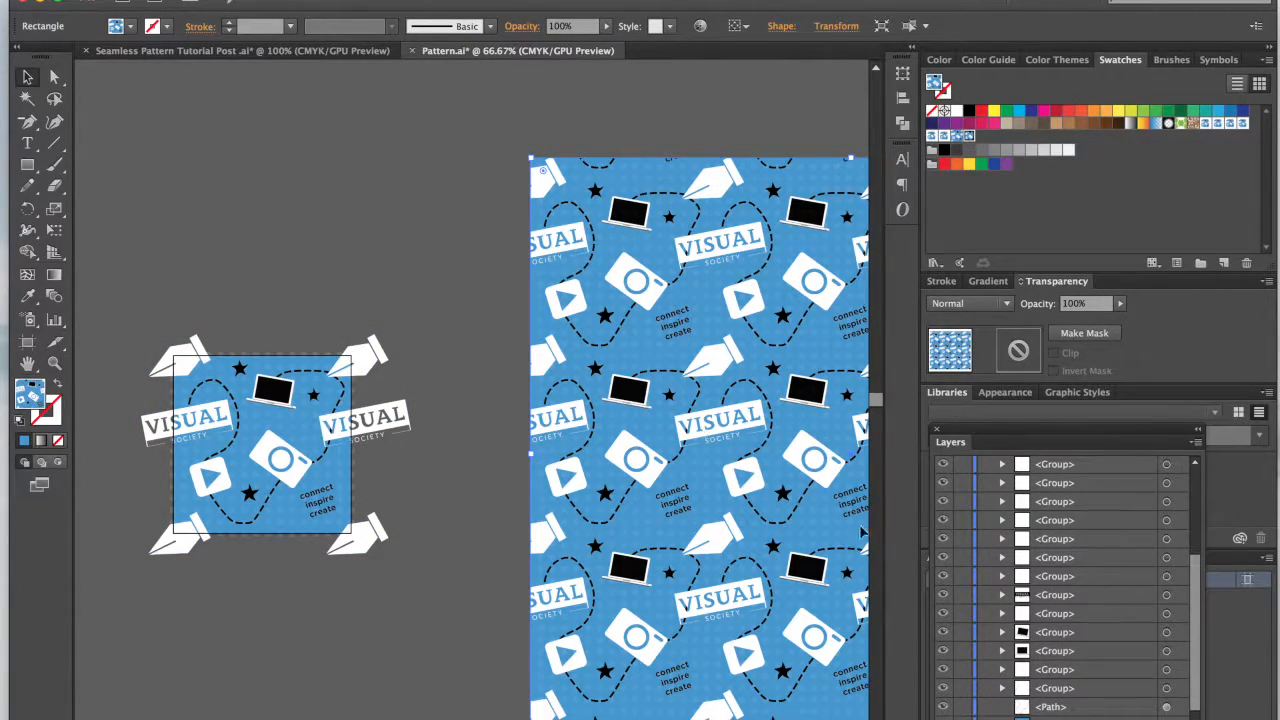
scroll(848, 537, "down", 5)
scroll(848, 537, "right", 5)
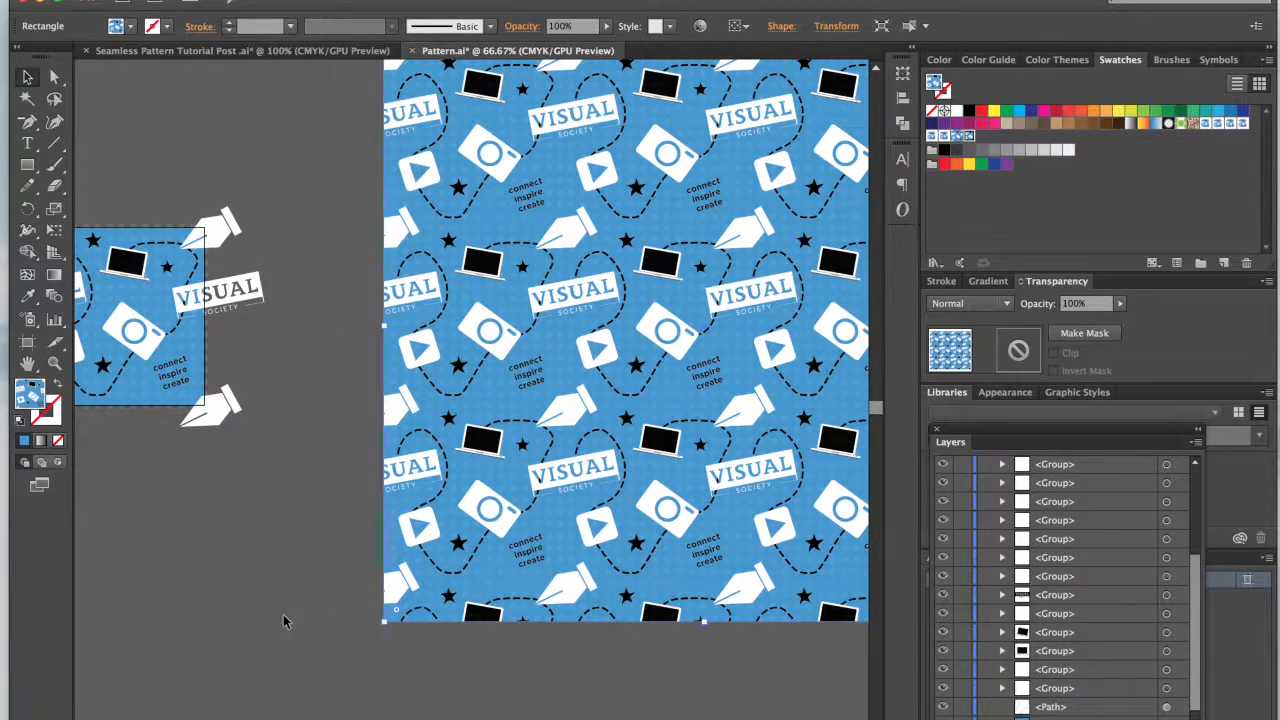
scroll(283, 614, "left", 5)
left_click(334, 607)
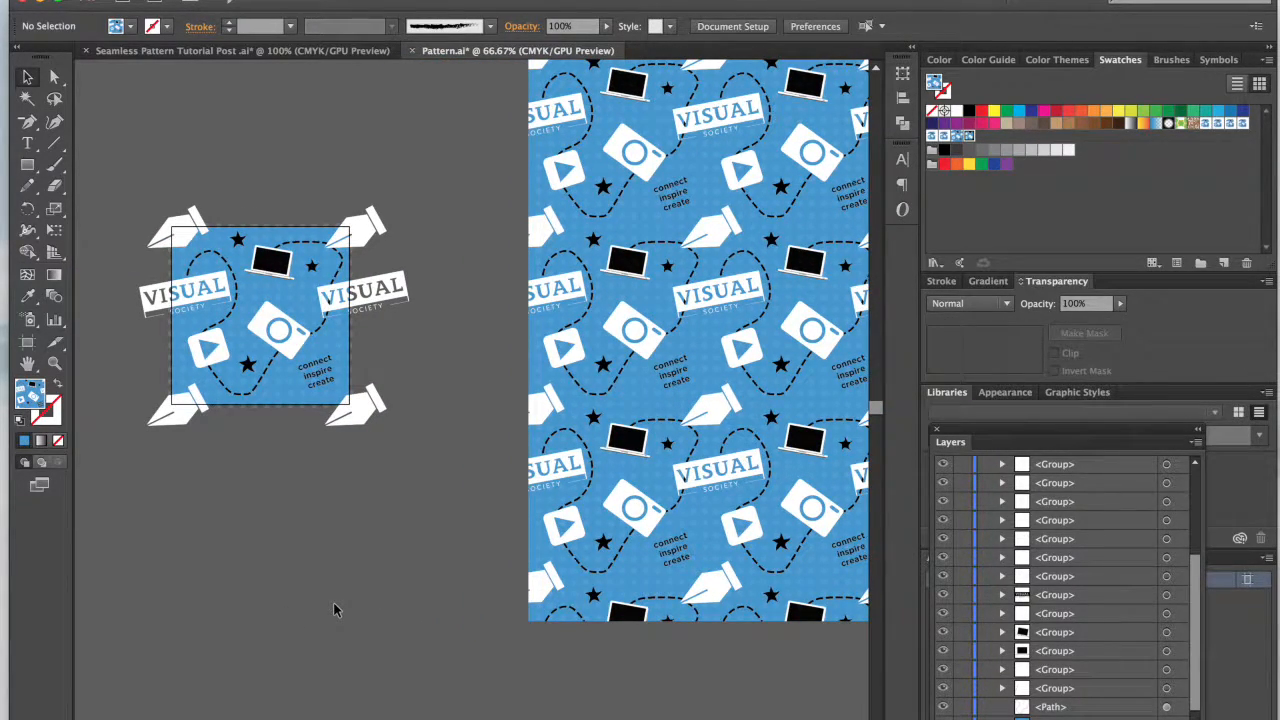